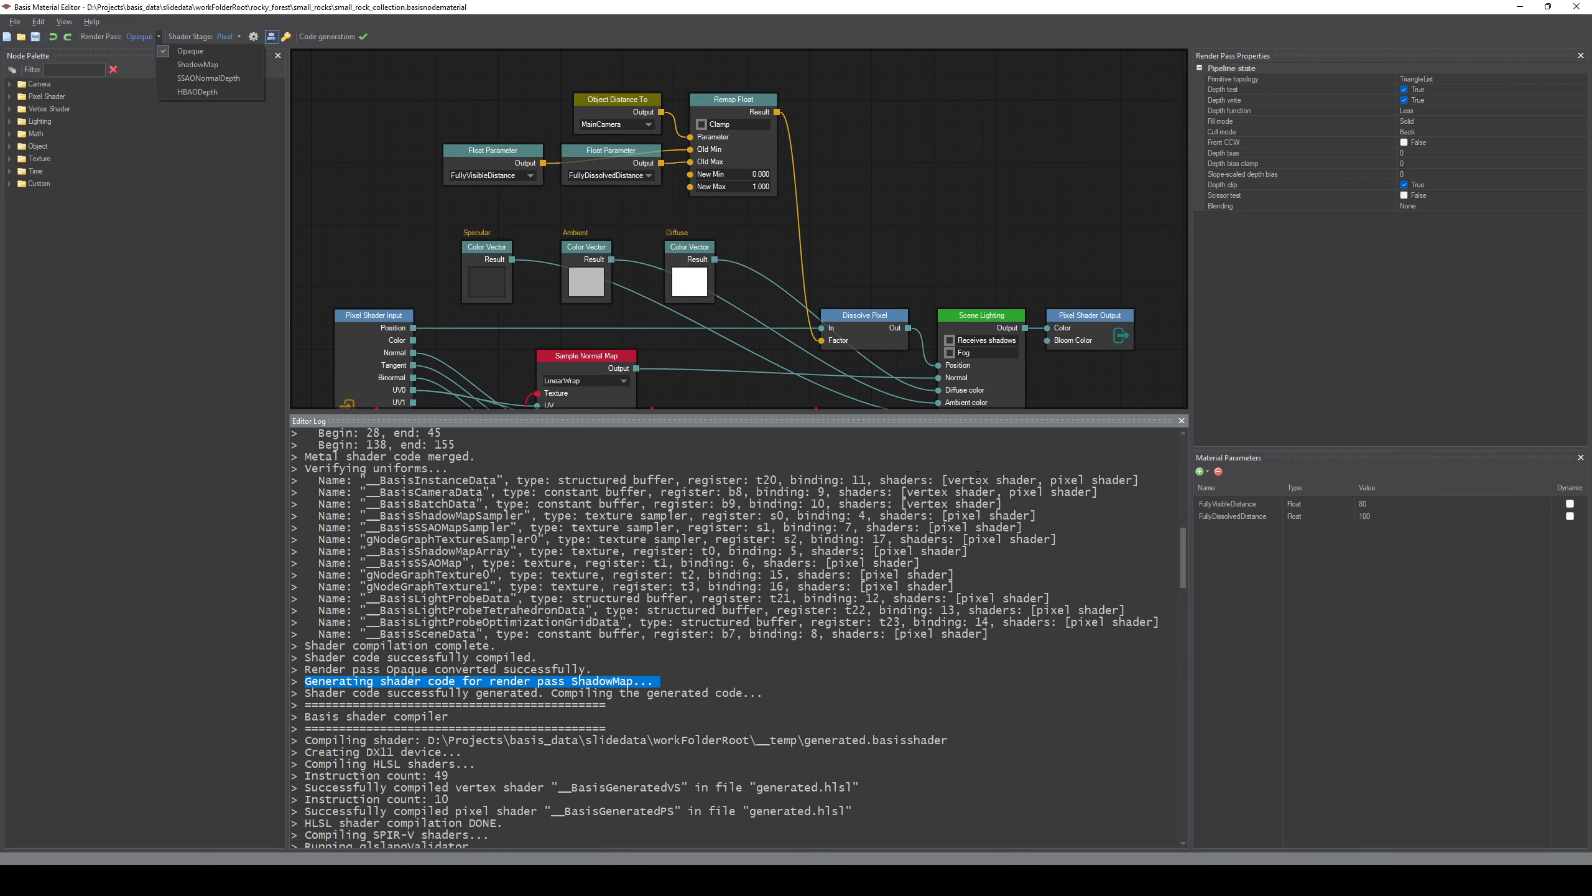
pyautogui.click(1132, 574)
pyautogui.click(1136, 565)
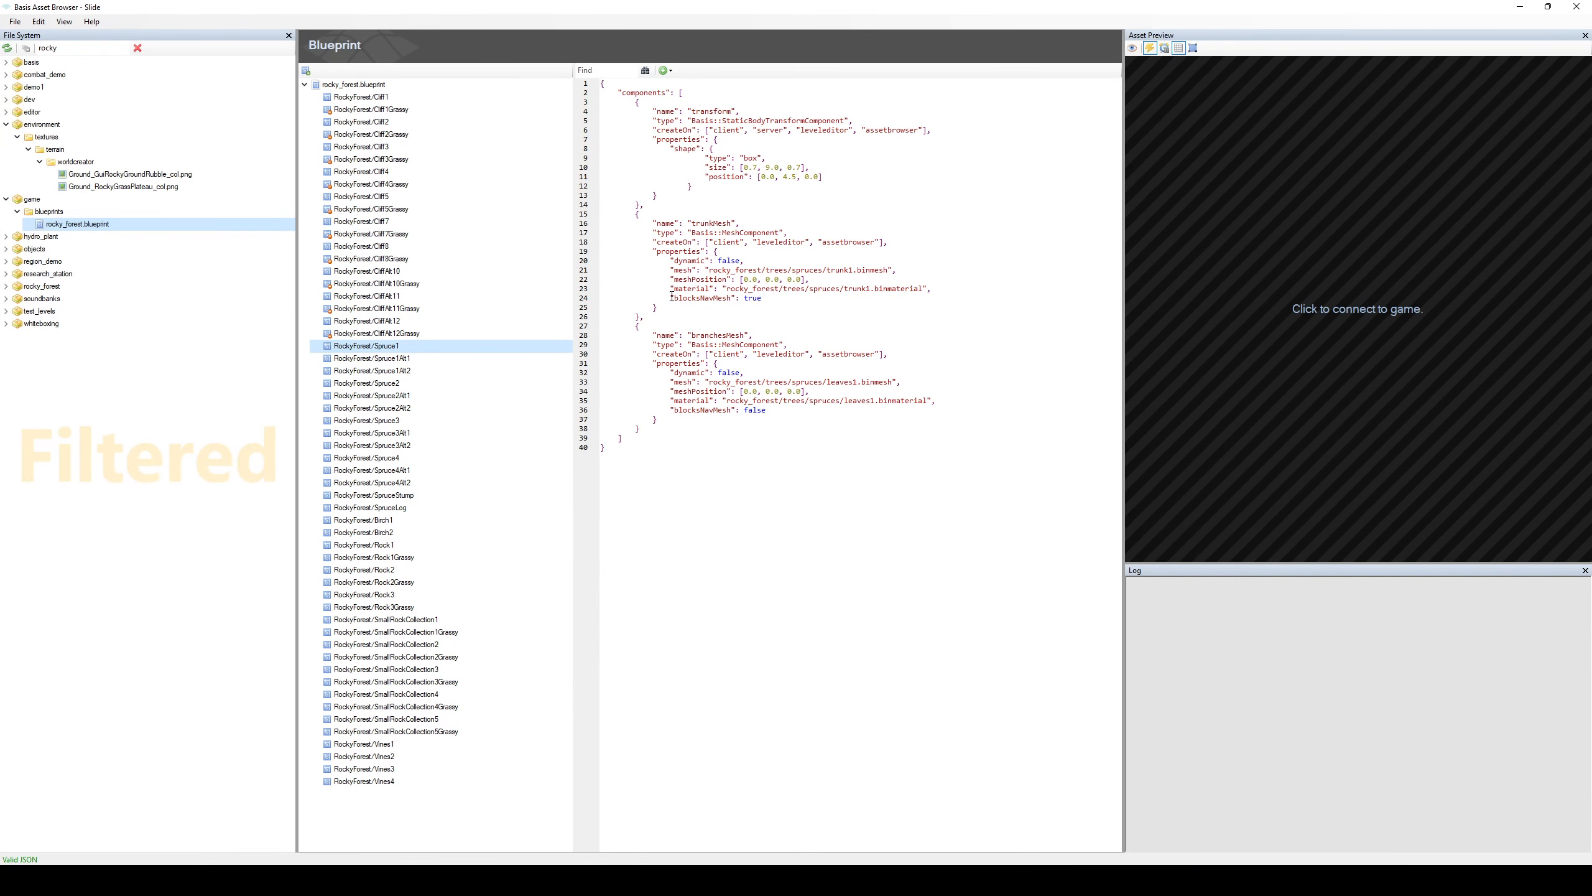
# Filter the Asset Browser's file system by "dev" and connect the asset preview to the game.
pyautogui.doubleClick(68, 47)
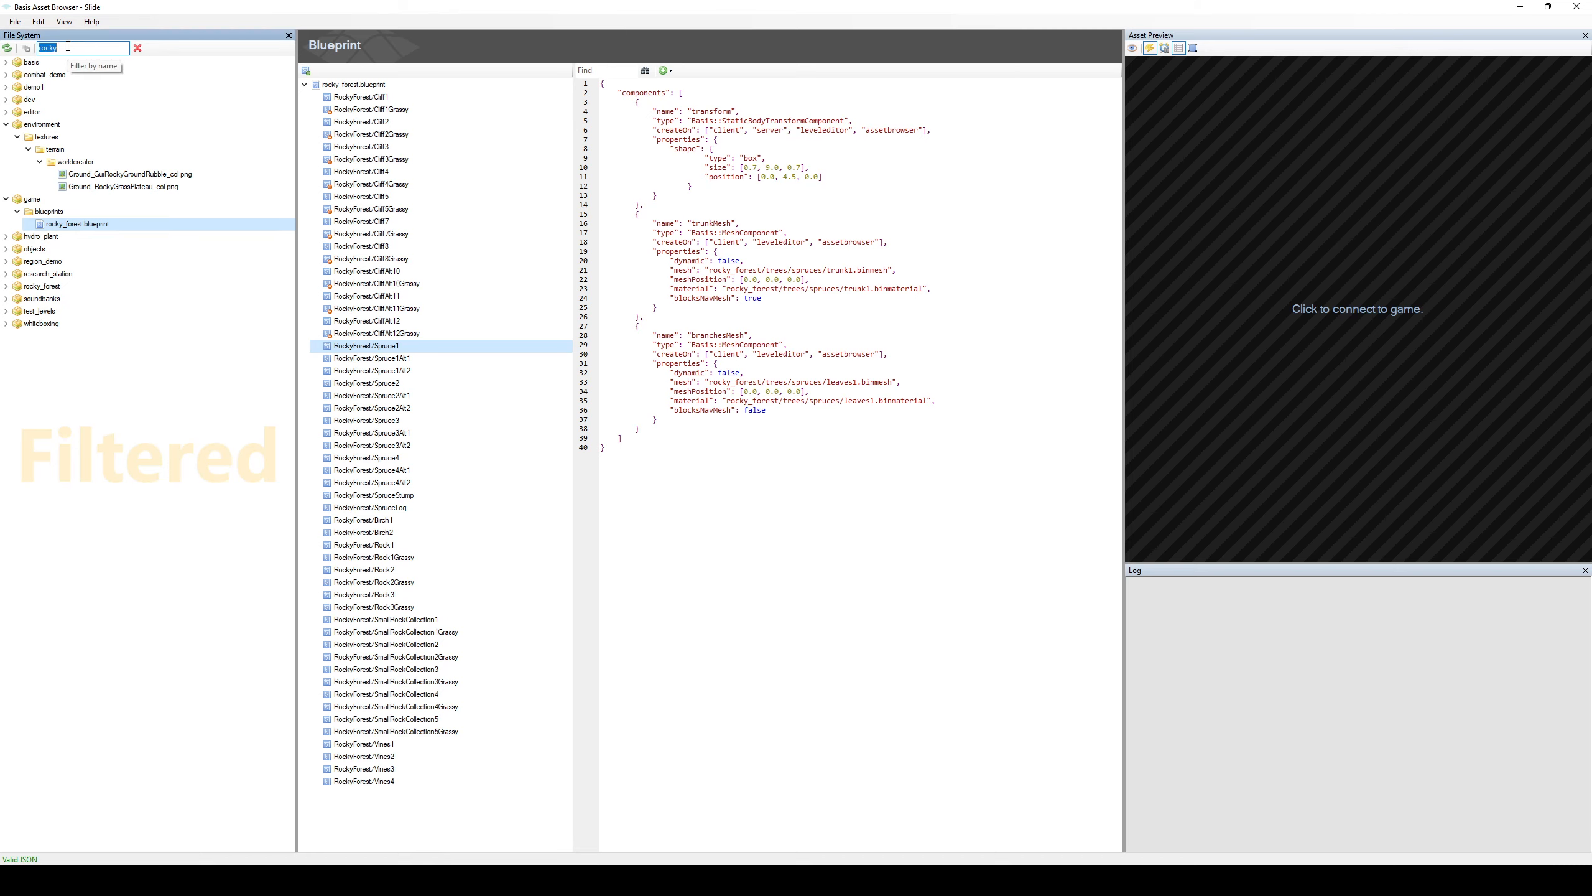
pyautogui.write('dev')
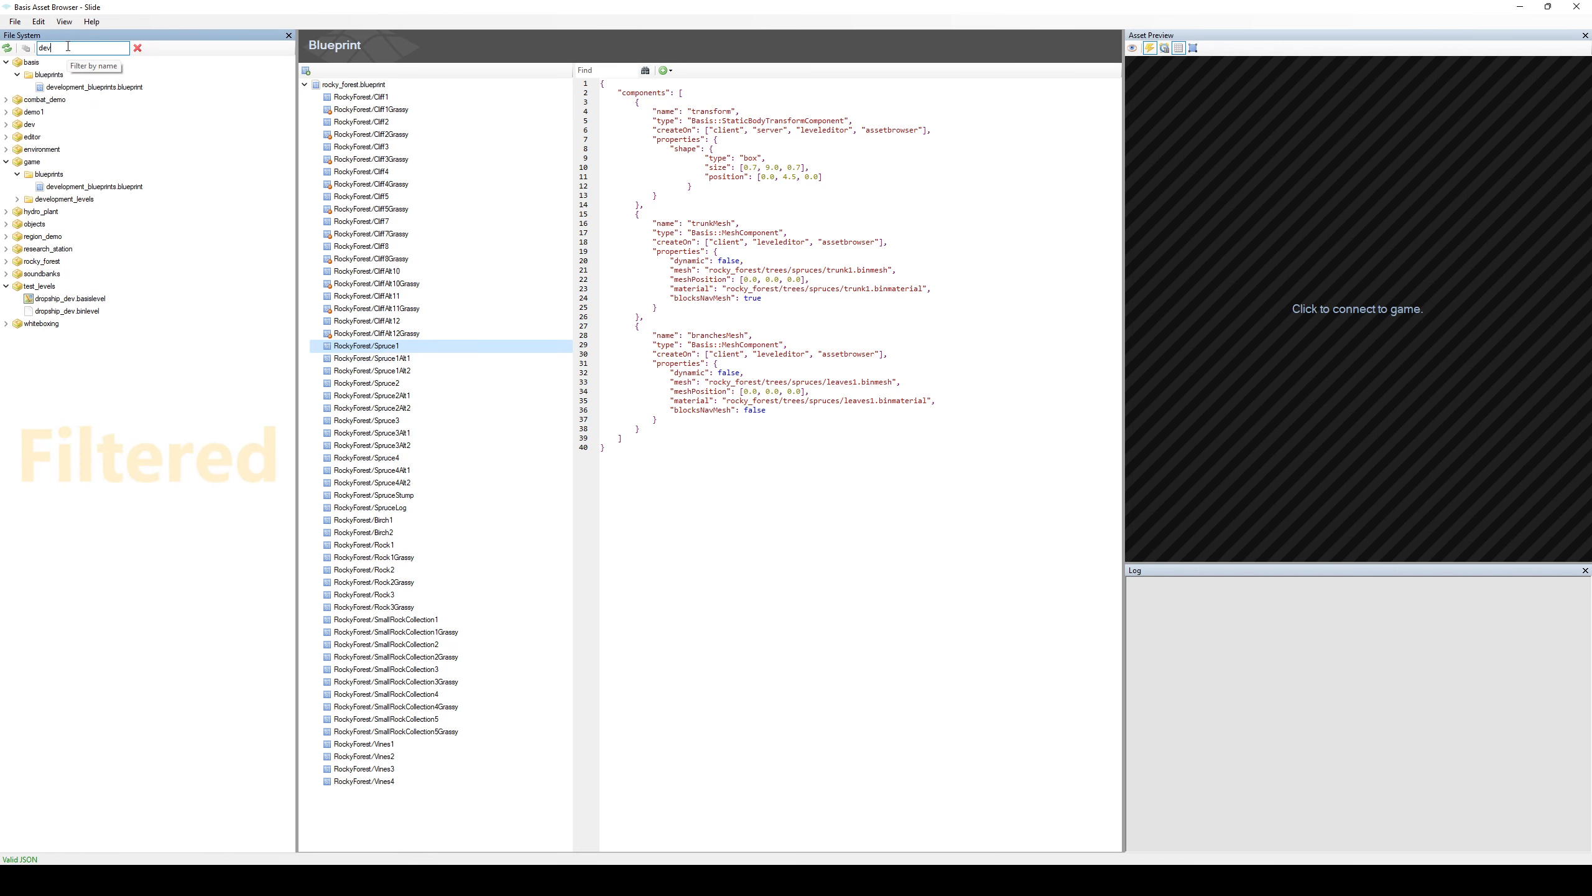
pyautogui.click(1290, 346)
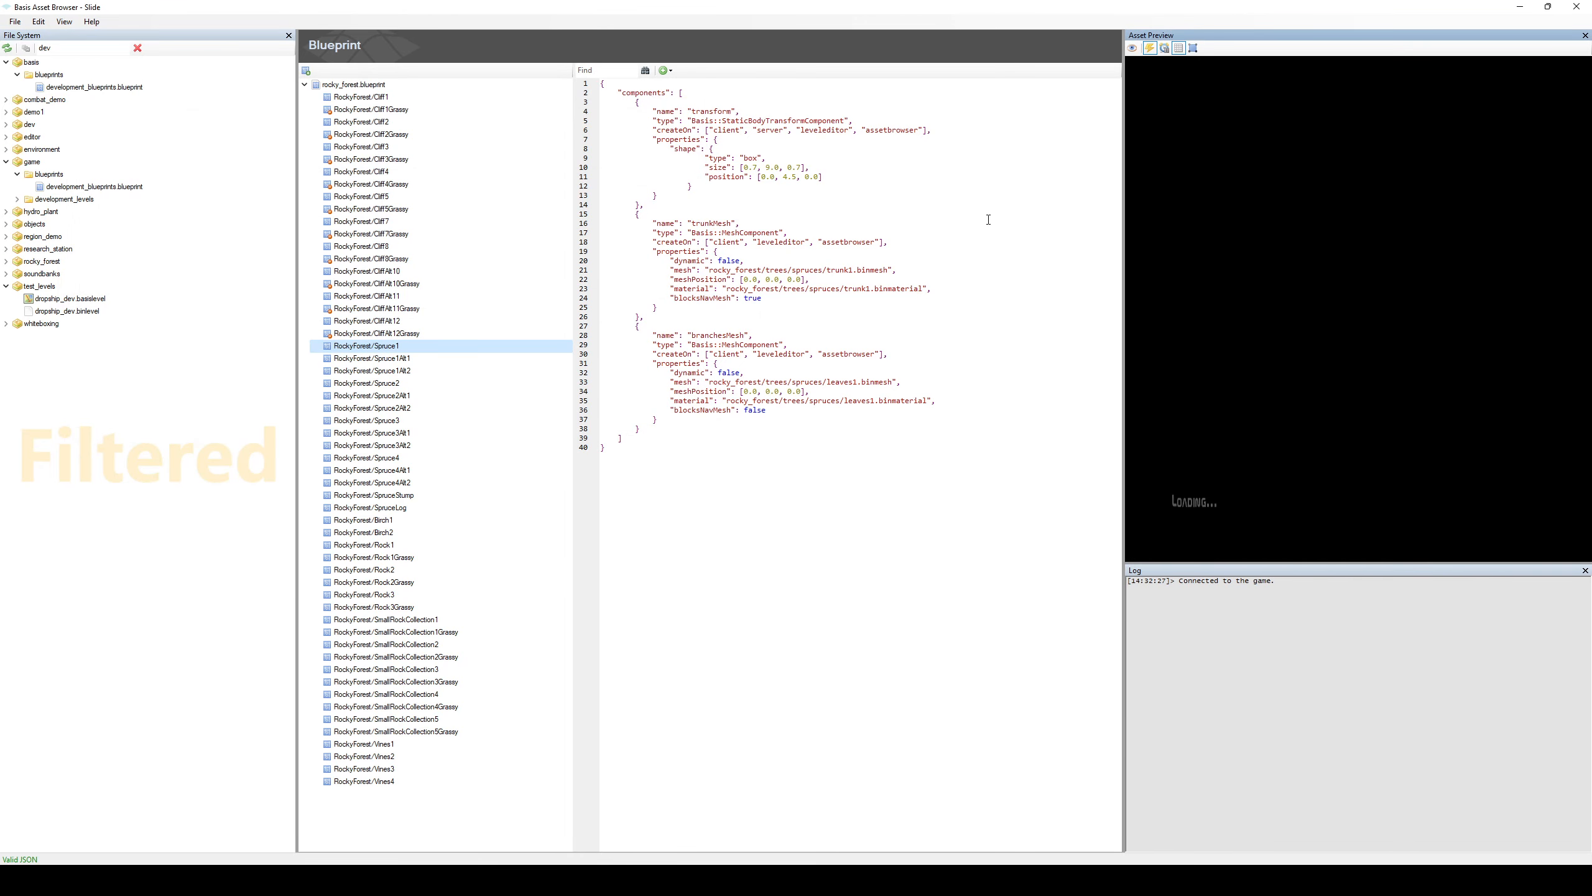
# Open the basis folder's development_blueprints.blueprint and preview Development/UVSphere from a frontal angle.
pyautogui.click(100, 186)
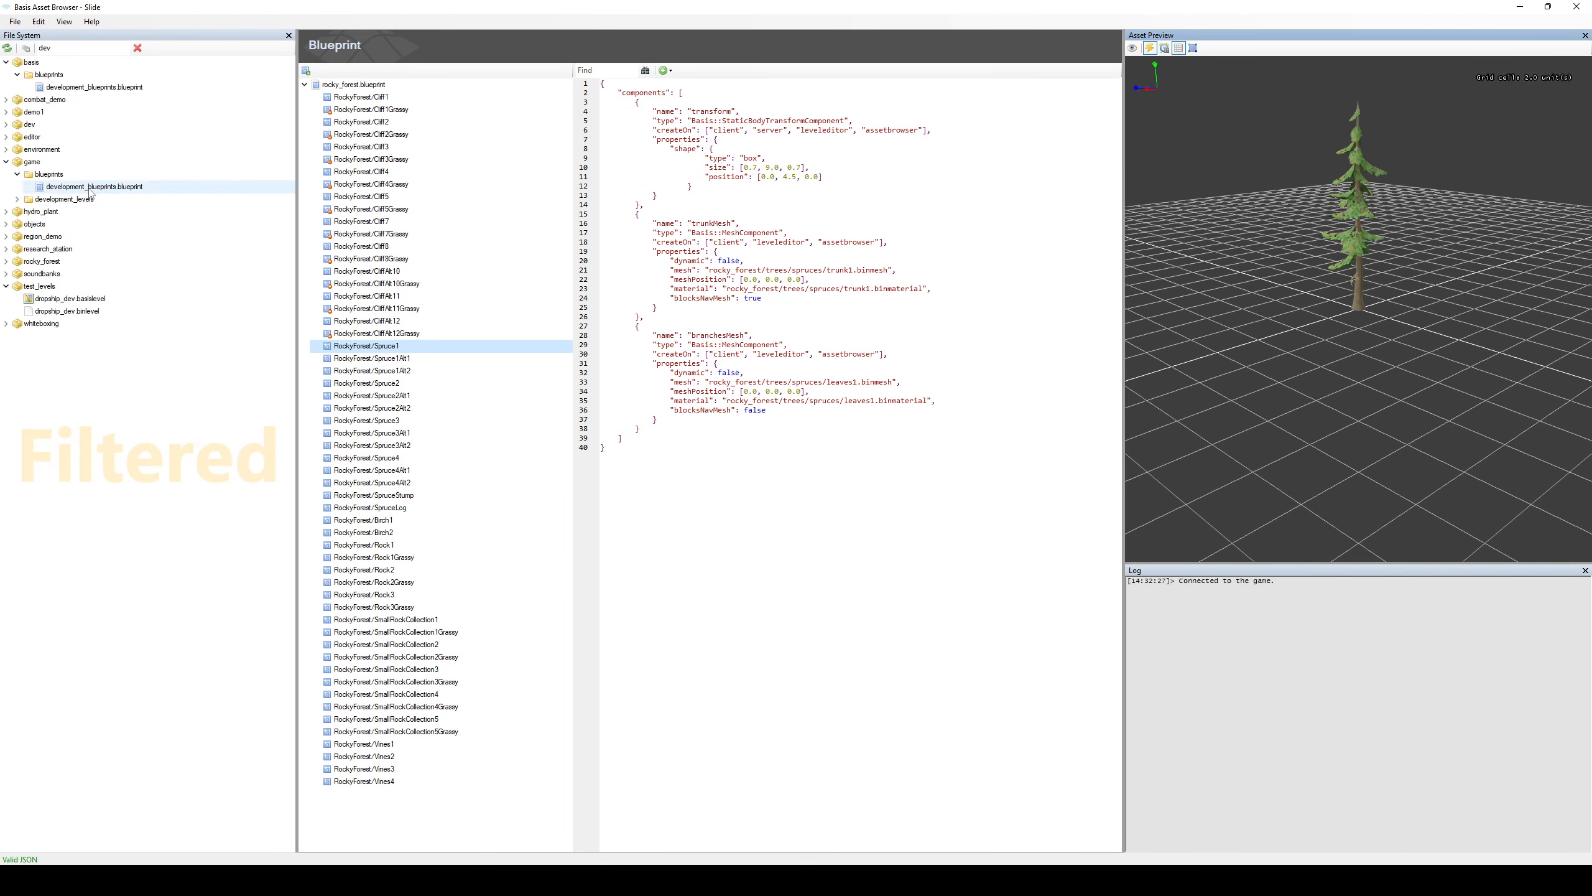
pyautogui.click(123, 88)
pyautogui.click(379, 135)
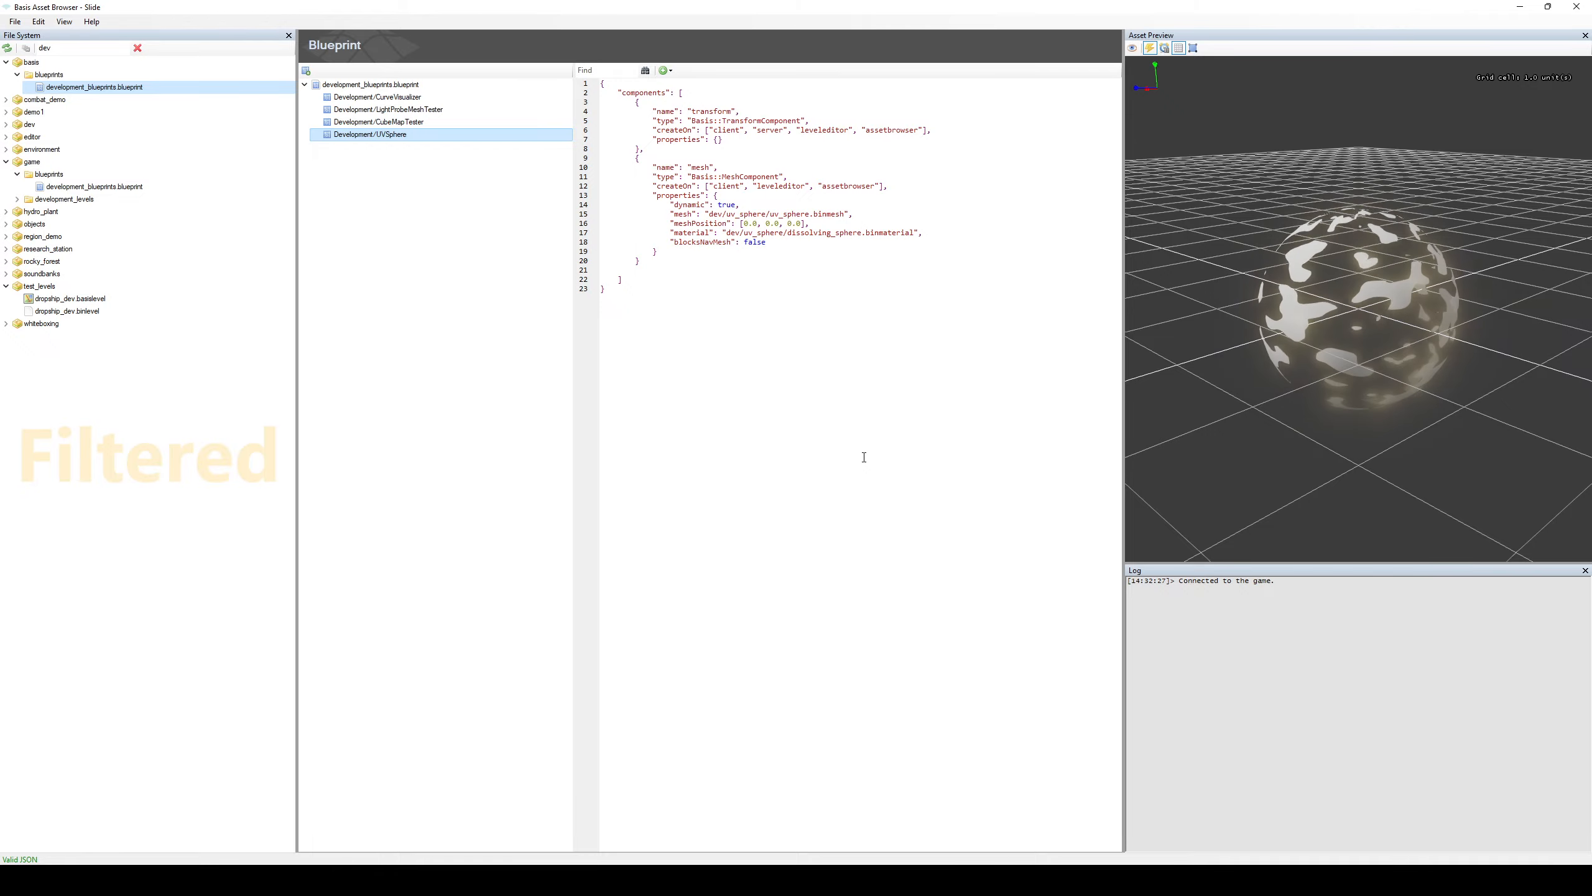
pyautogui.moveTo(1458, 384); pyautogui.dragTo(1356, 396, button='middle')
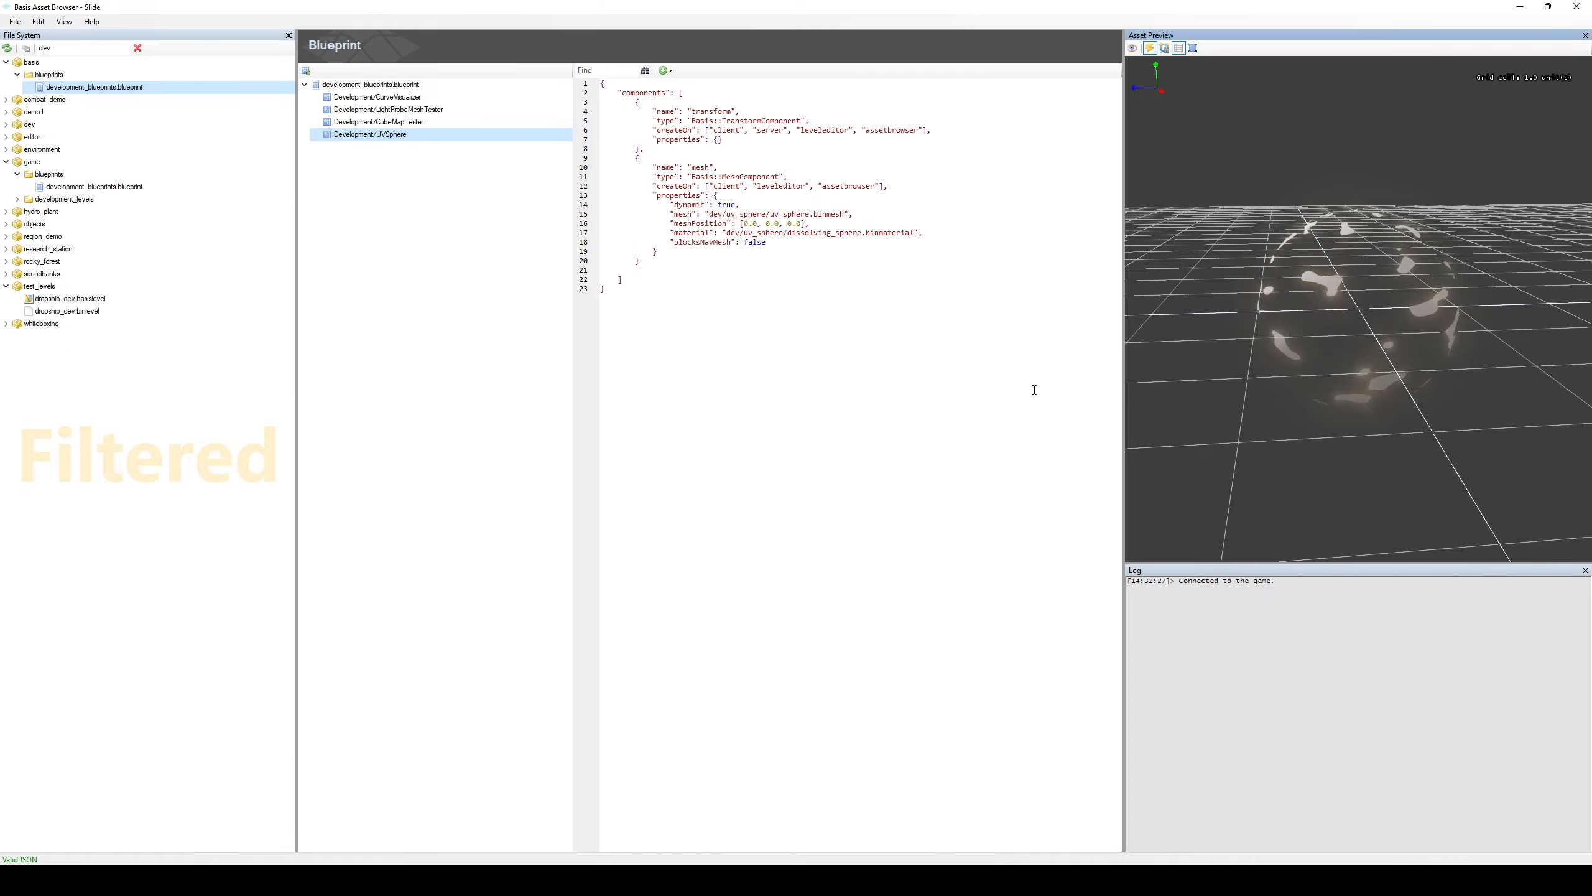
pyautogui.moveTo(1425, 359); pyautogui.dragTo(1168, 295, button='middle')
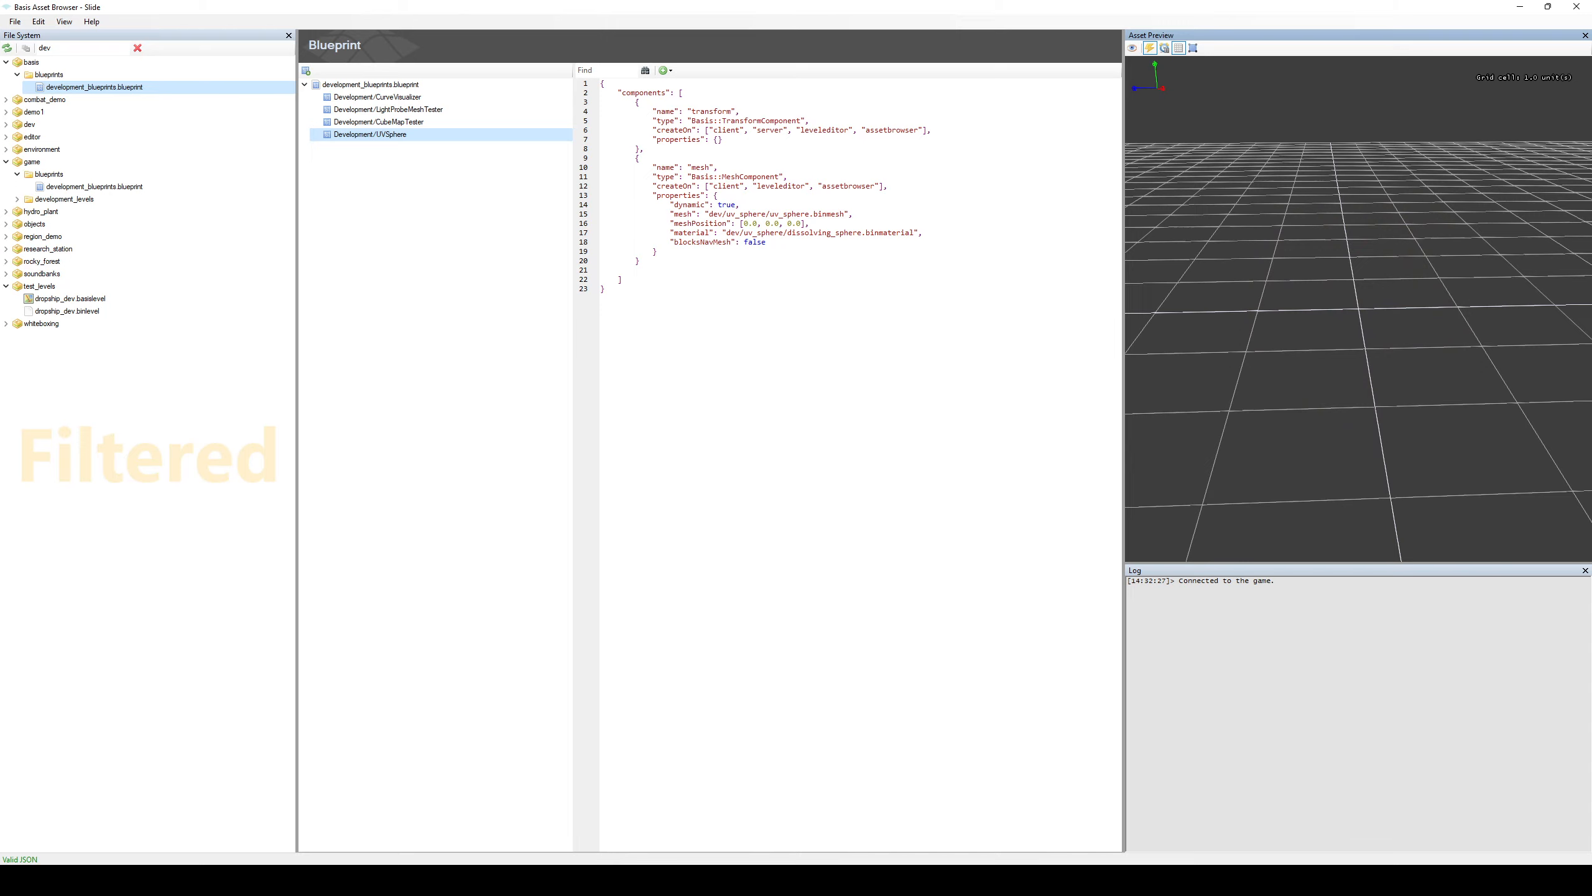
# Switch to the Basis Material Editor and resize its window so the Asset Preview stays visible beside it.
pyautogui.moveTo(1302, 880)
pyautogui.click(1302, 815)
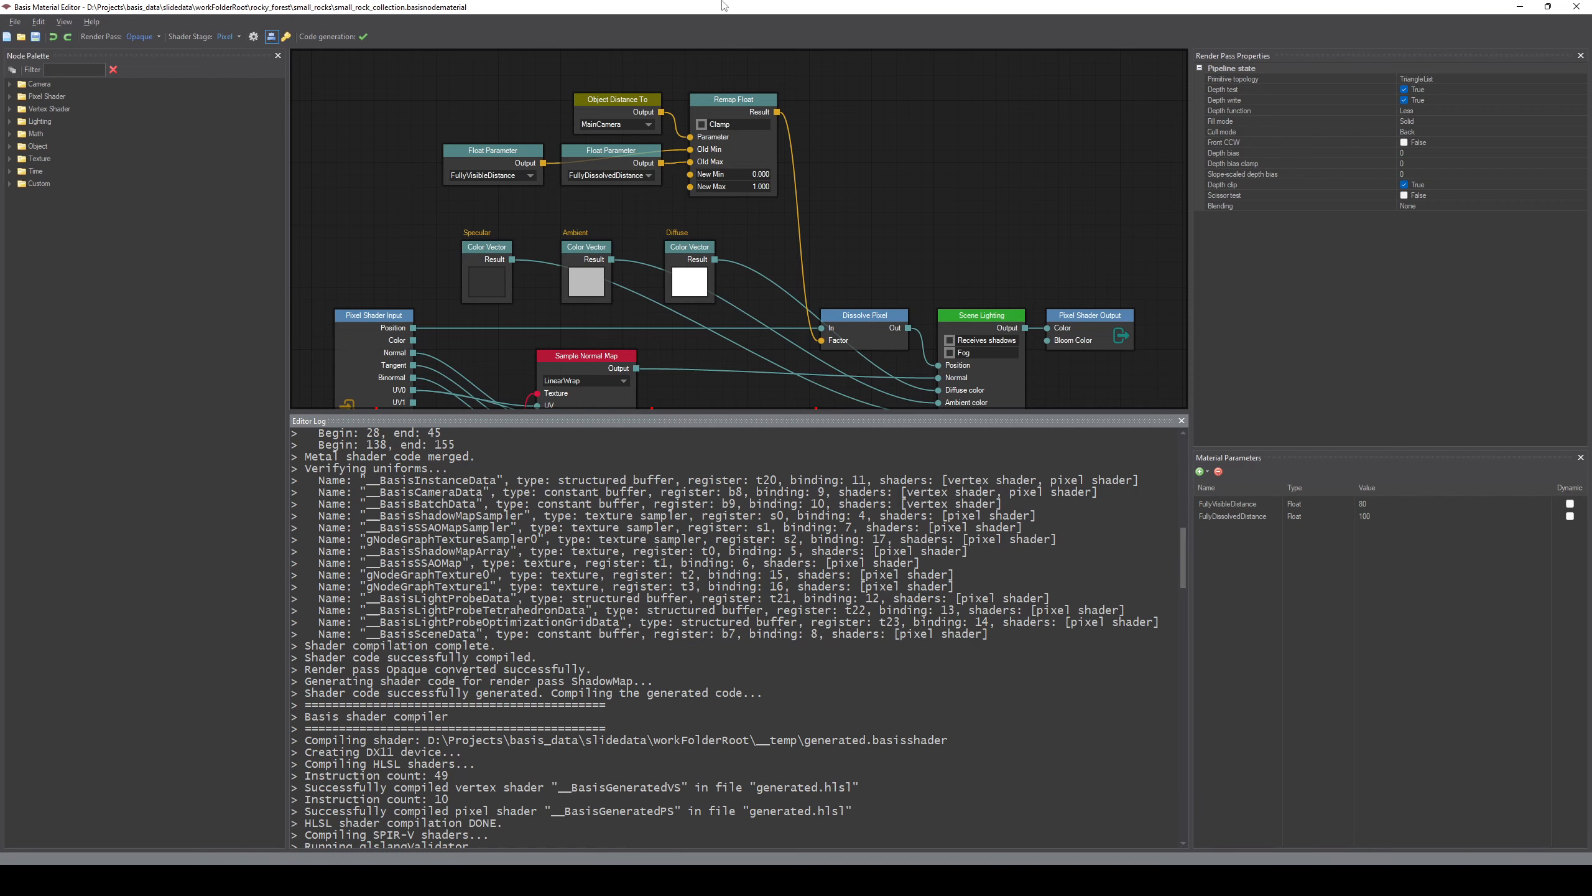
pyautogui.moveTo(737, 7); pyautogui.dragTo(583, 20)
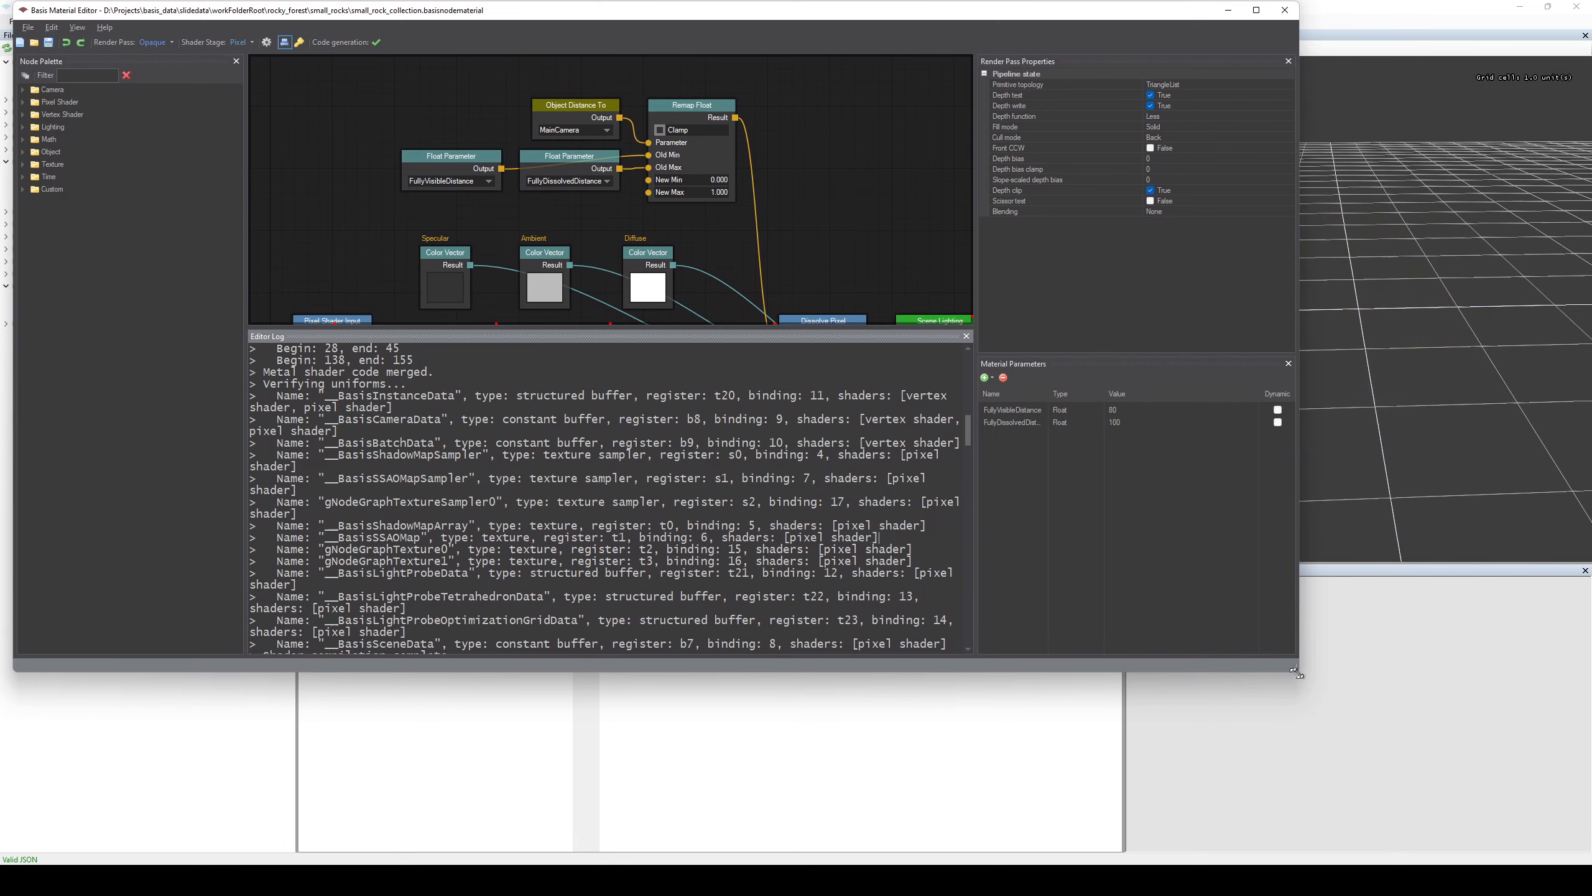
pyautogui.moveTo(1294, 667); pyautogui.dragTo(1120, 834)
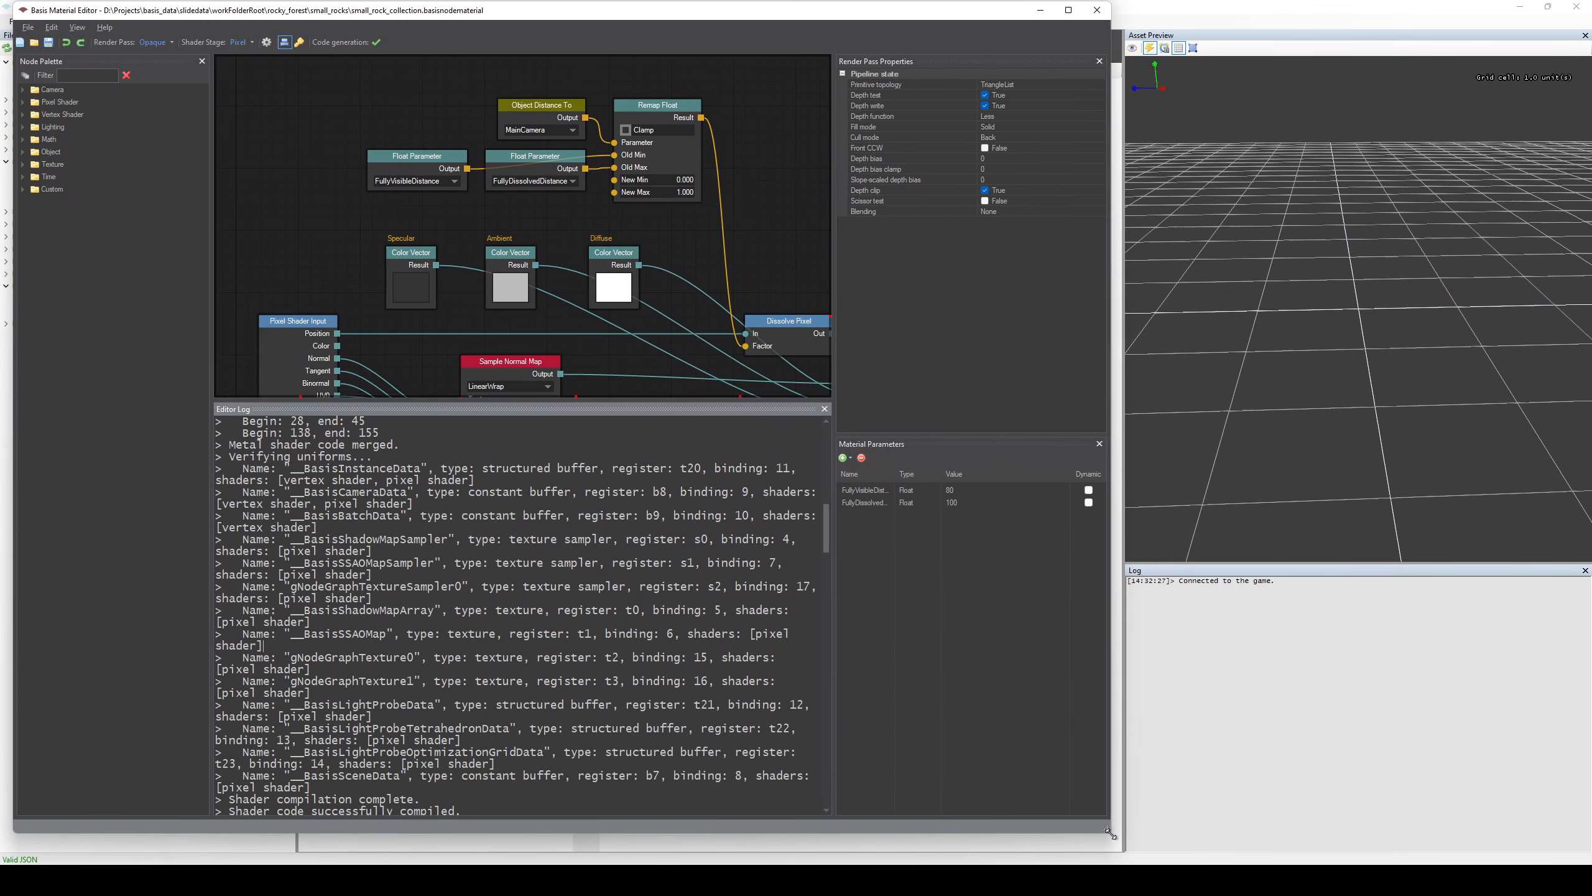
# Open the material dissolving_sphere.basisnodematerial from workFolderRoot/dev/uv_sphere.
pyautogui.click(35, 44)
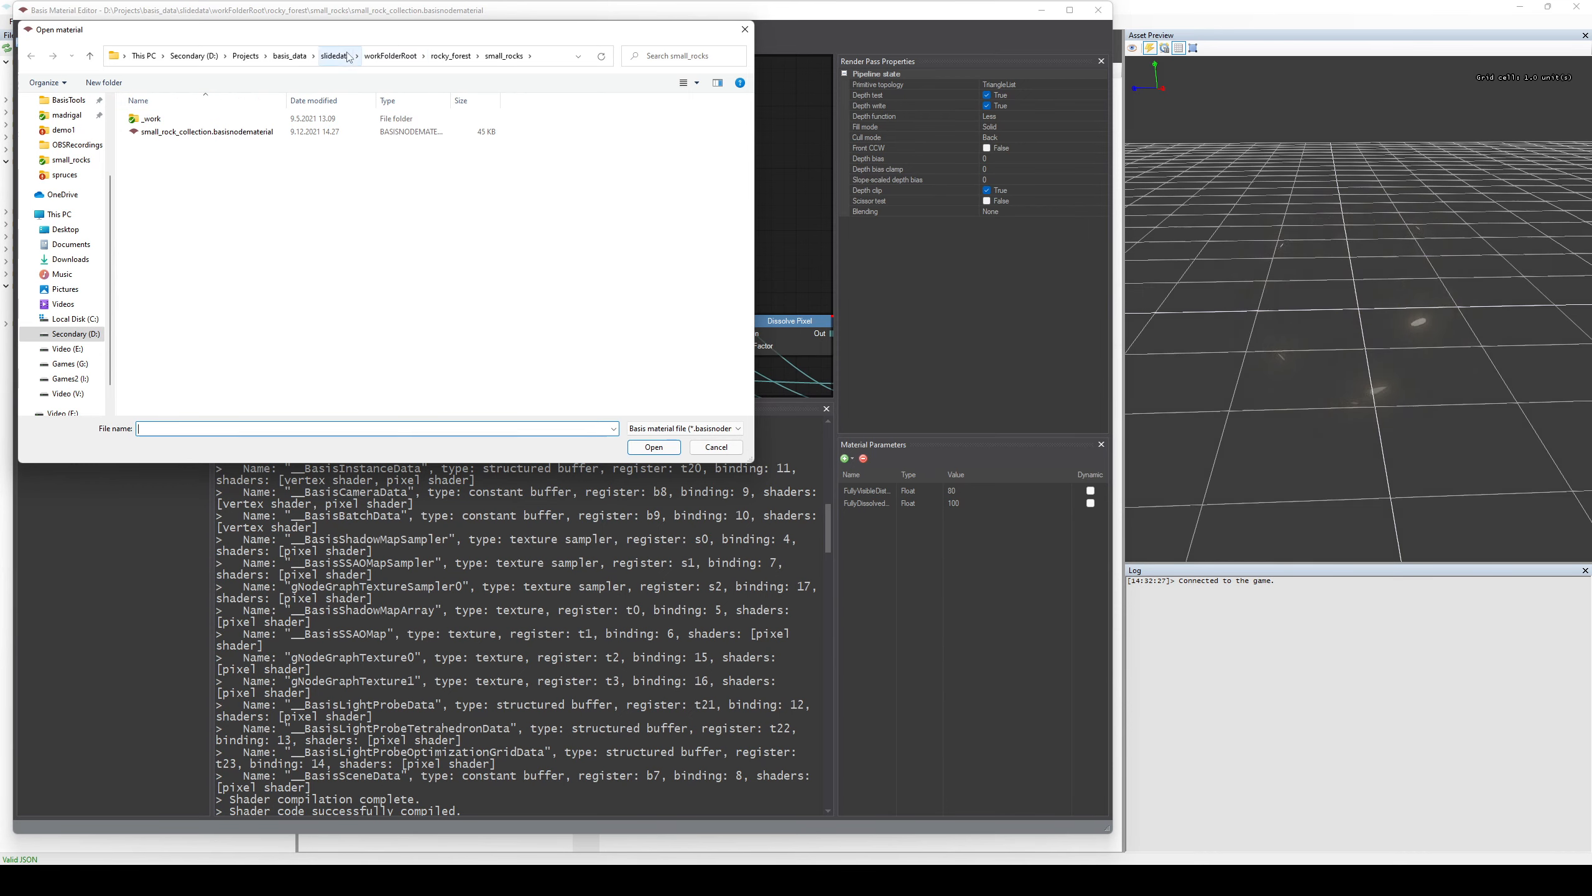
pyautogui.click(378, 58)
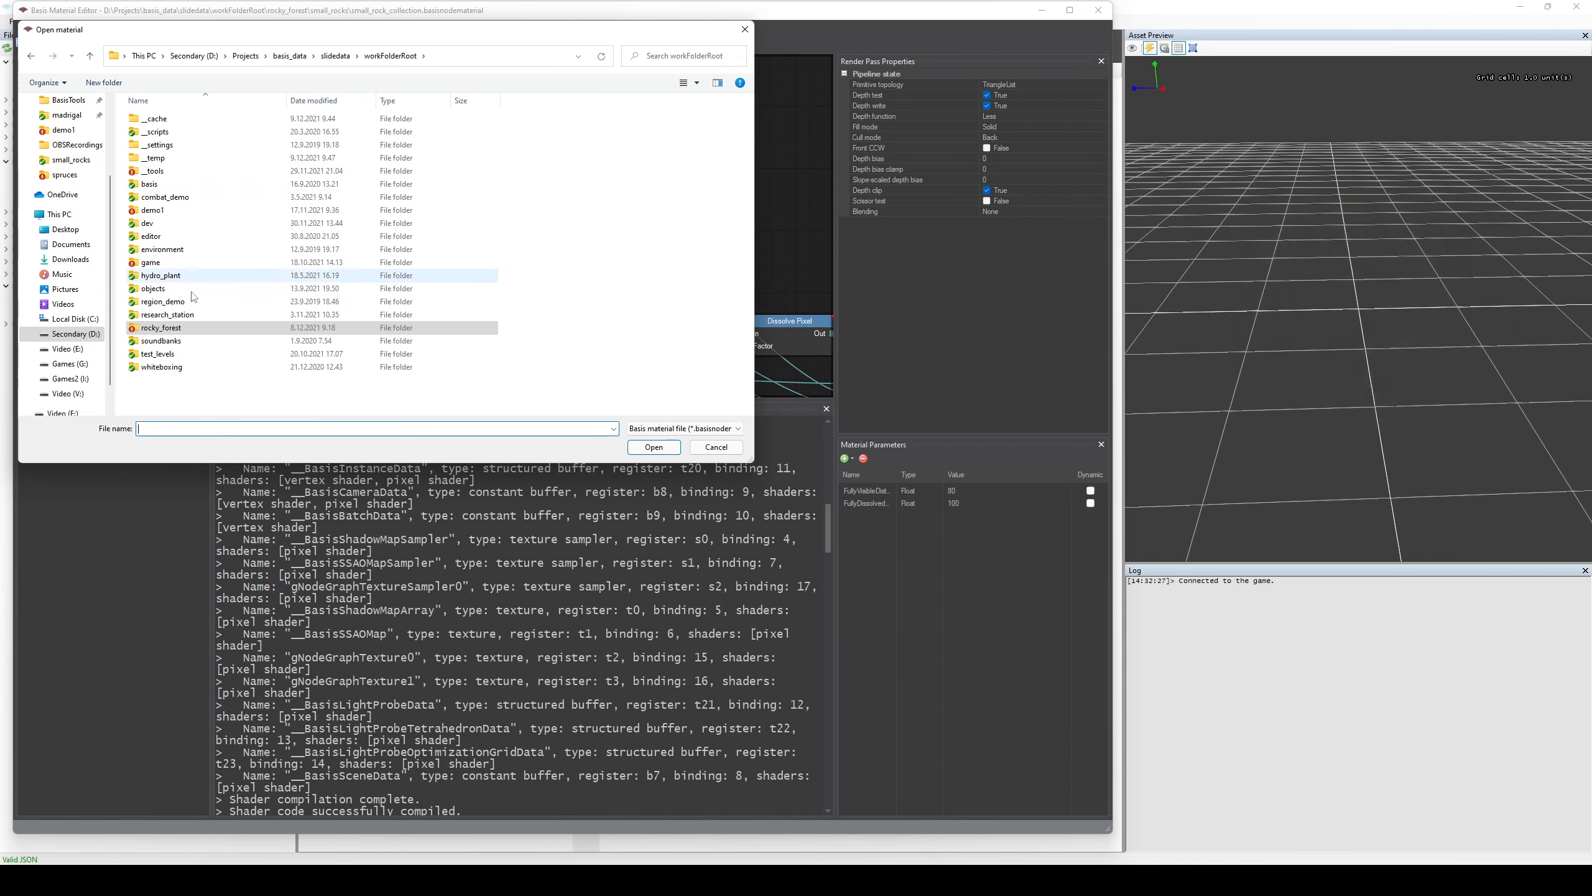
pyautogui.click(164, 186)
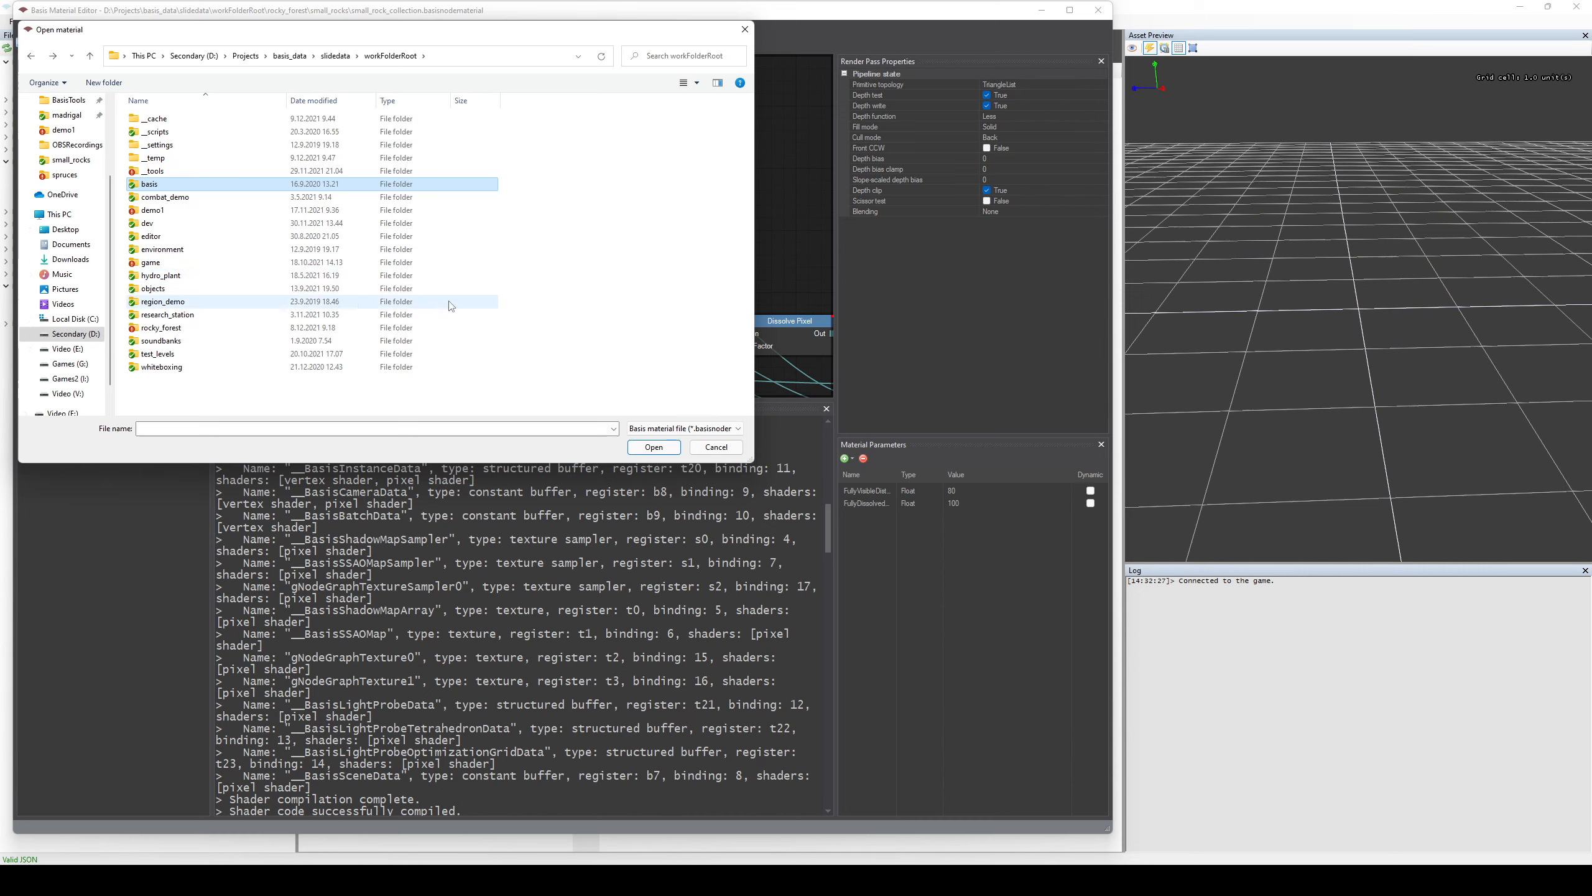
pyautogui.doubleClick(338, 224)
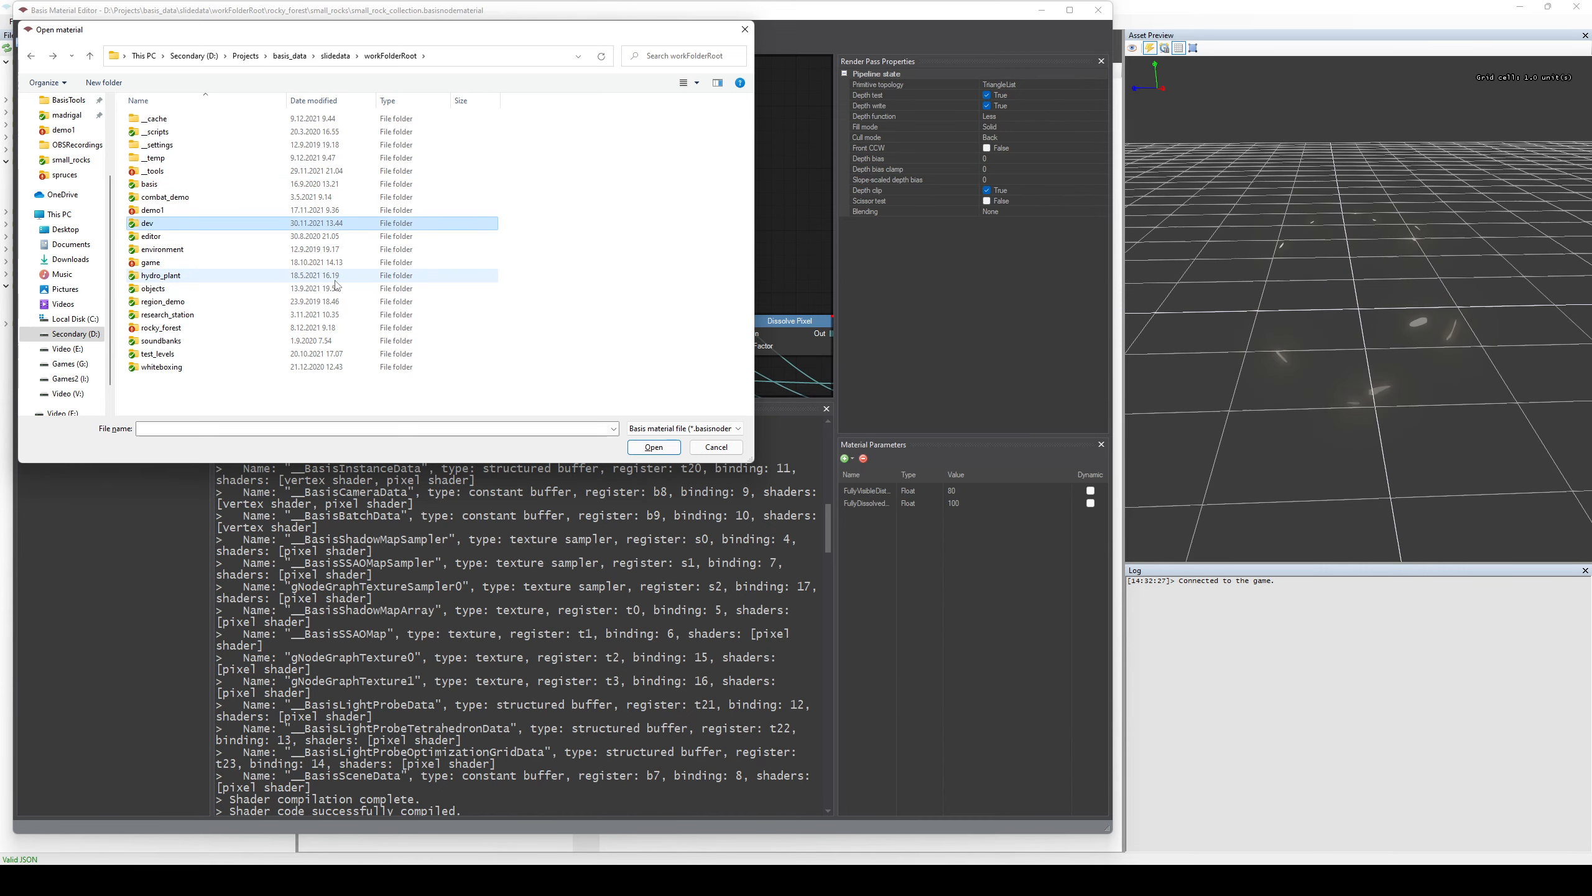
pyautogui.doubleClick(183, 225)
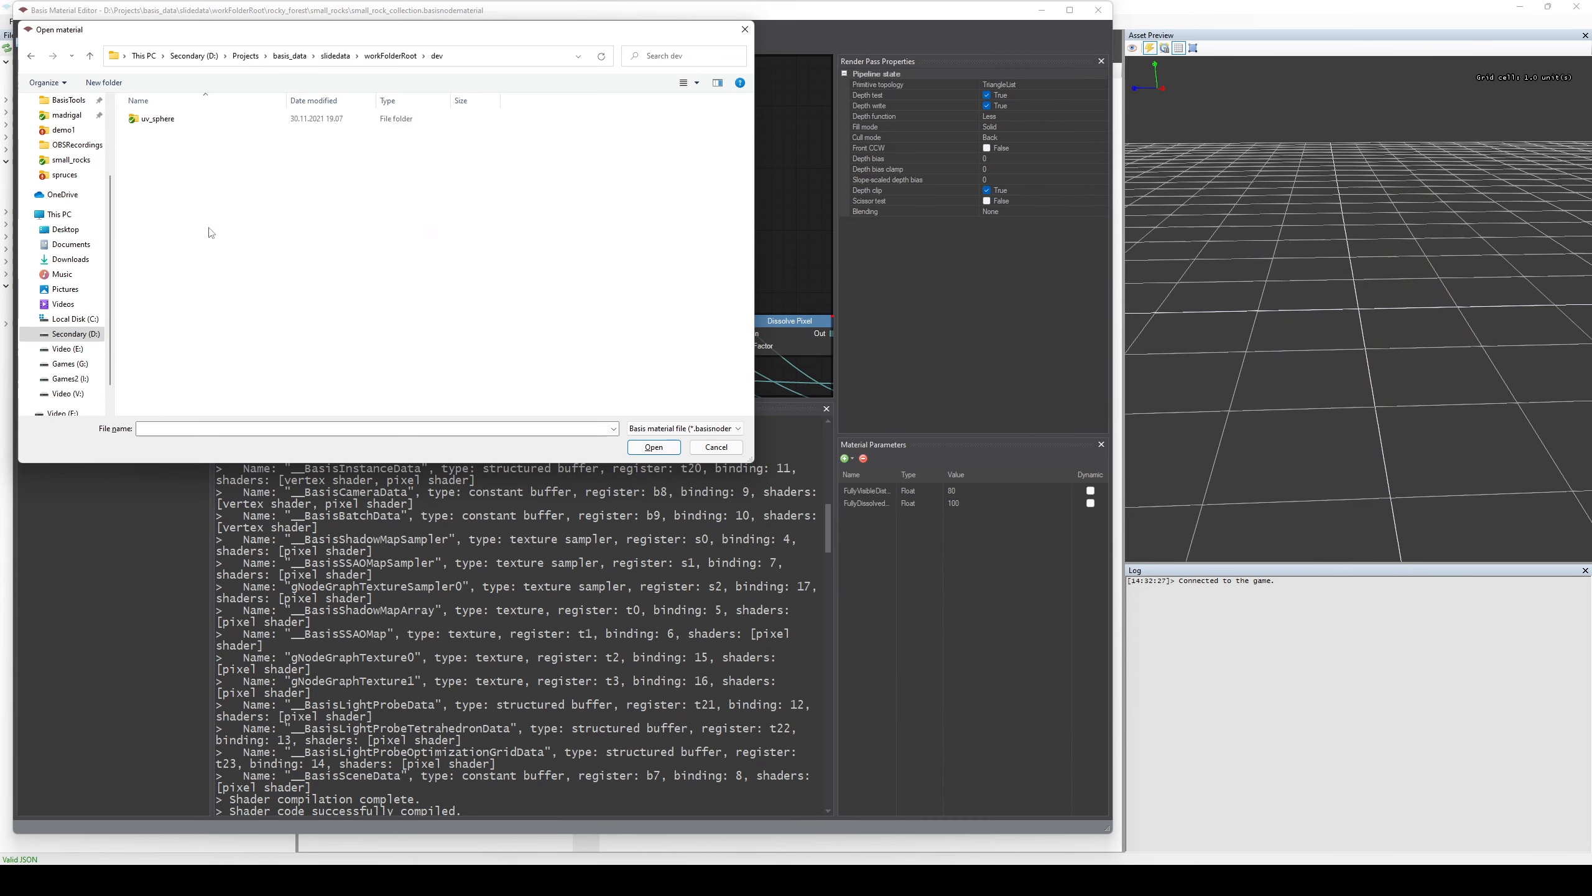
pyautogui.doubleClick(167, 122)
pyautogui.doubleClick(176, 133)
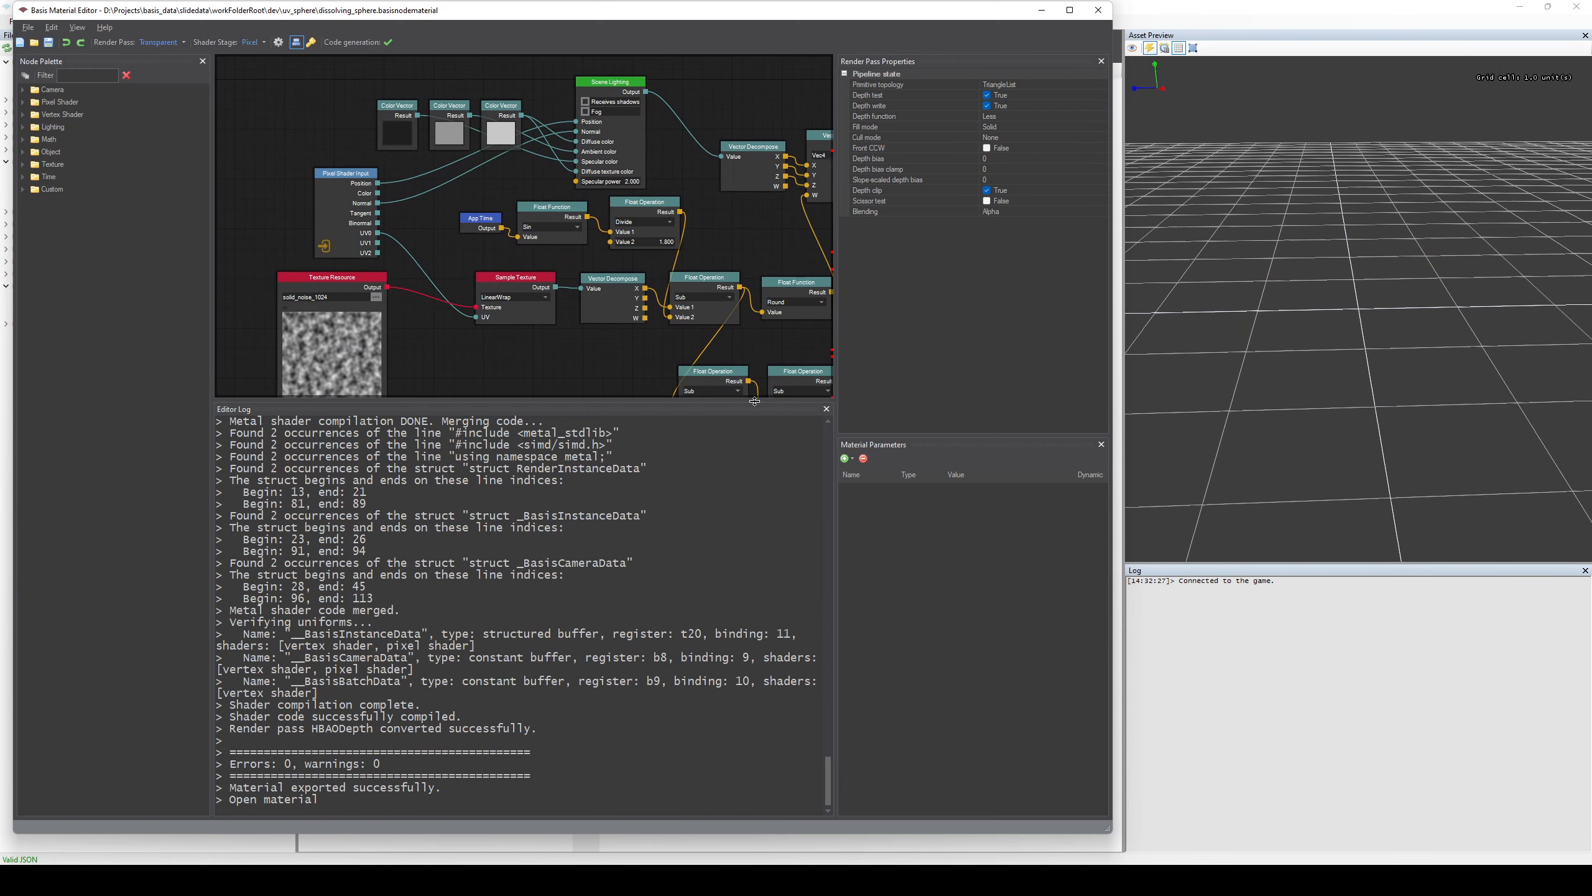
# Enlarge the node graph area by shrinking the editor log and narrowing the render pass properties and material parameters.
pyautogui.moveTo(753, 401); pyautogui.dragTo(755, 655)
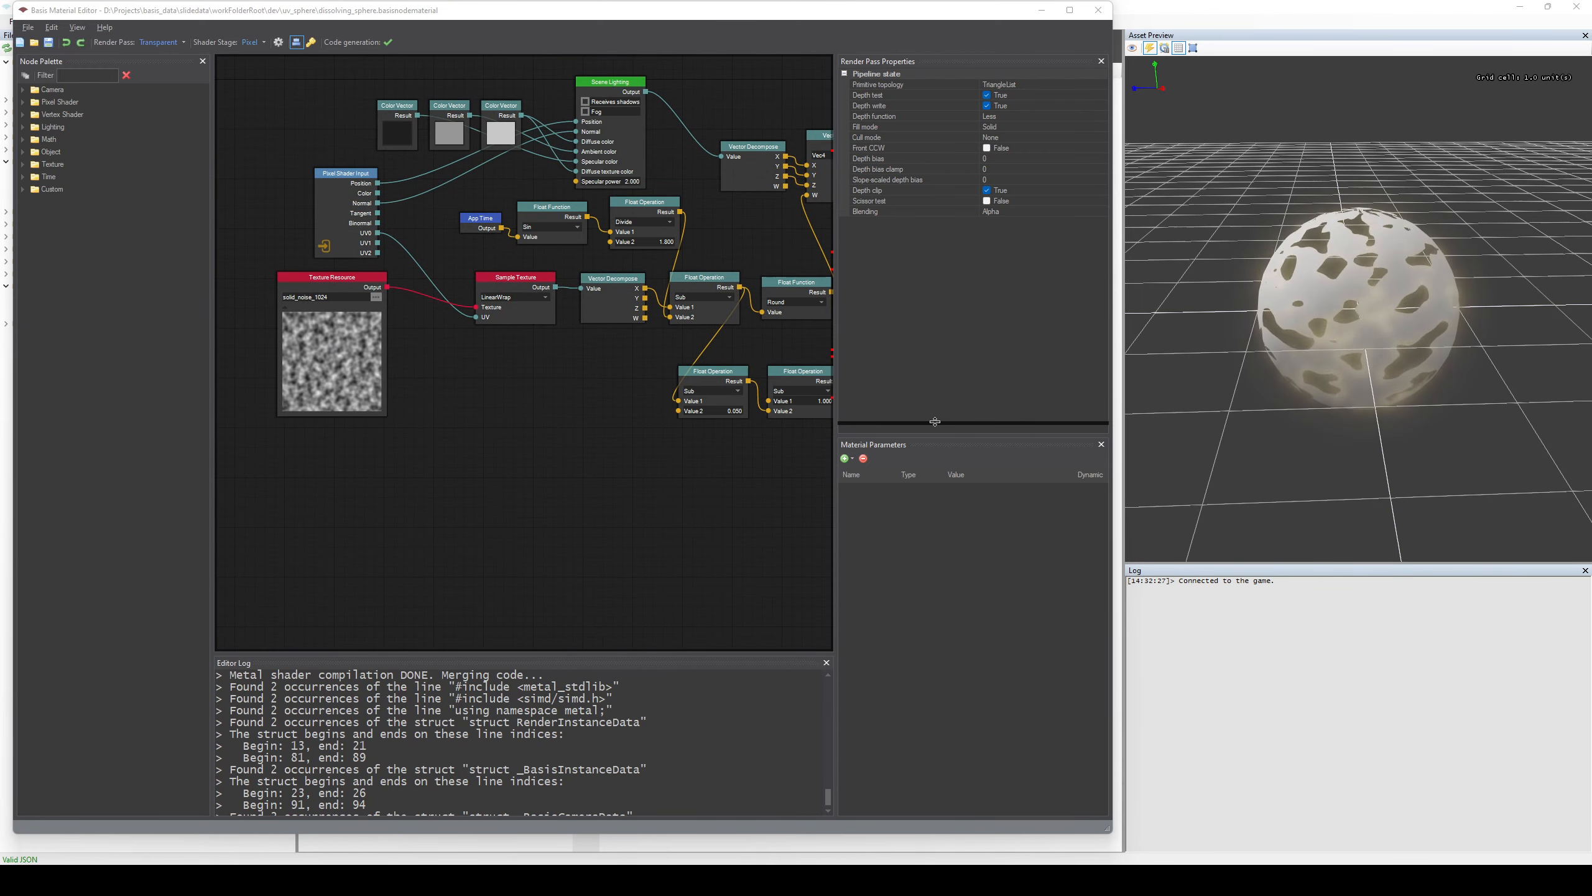
pyautogui.moveTo(935, 422); pyautogui.dragTo(935, 472)
pyautogui.moveTo(837, 430); pyautogui.dragTo(928, 431)
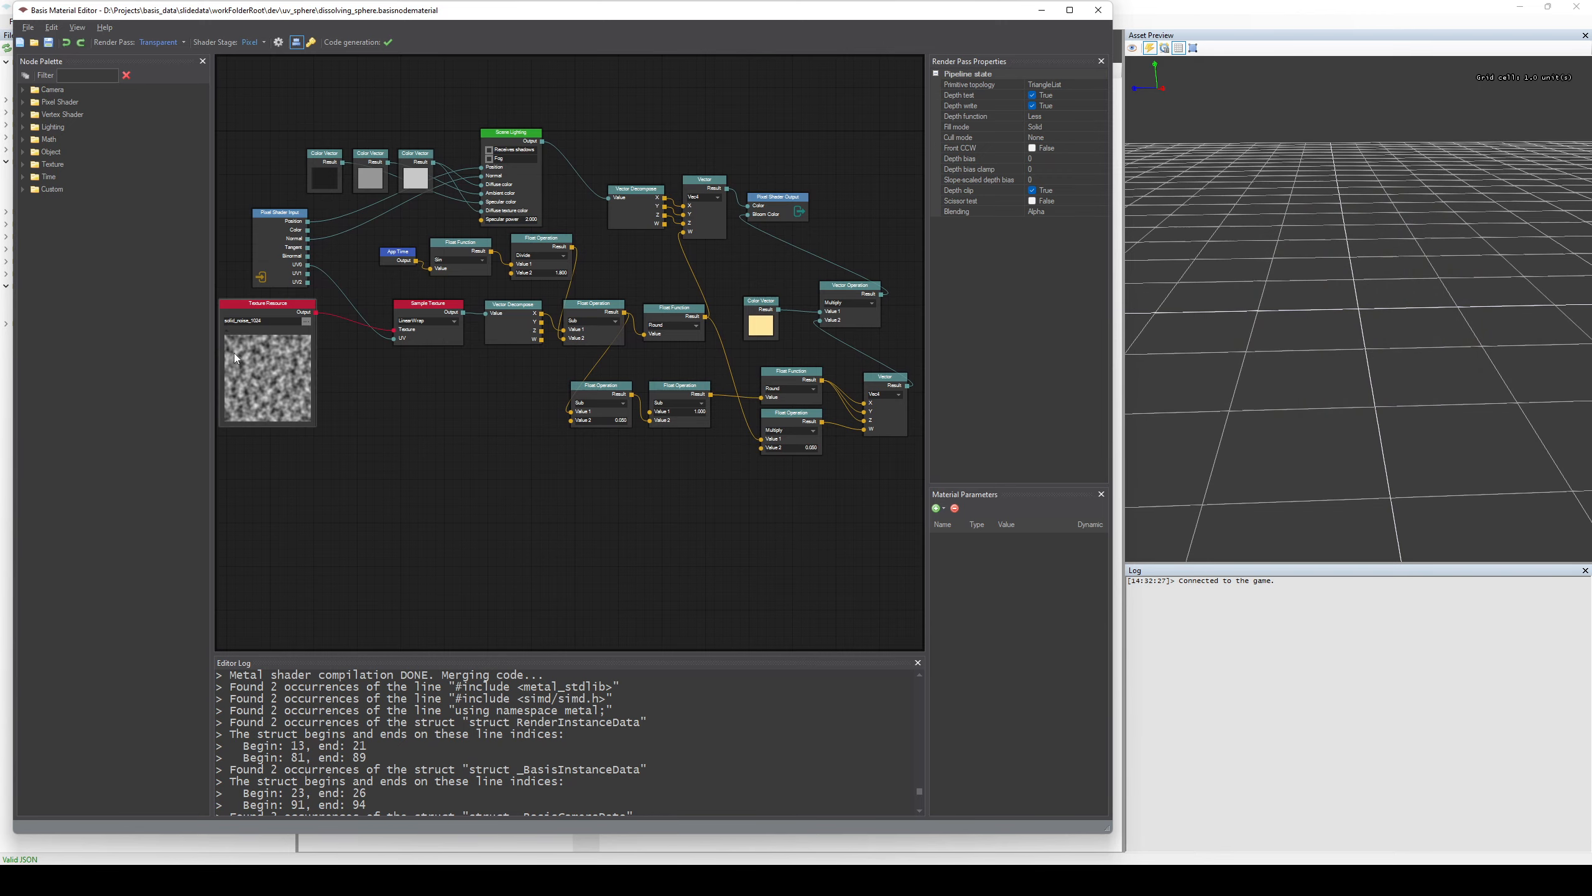
# Move the Texture Resource node with the solid_noise_1024 texture slightly closer to the Sample Texture node.
pyautogui.moveTo(250, 398); pyautogui.dragTo(305, 408)
pyautogui.scroll(1, 540, 469)
pyautogui.moveTo(540, 469)
pyautogui.mouseDown(button='middle')
pyautogui.moveTo(372, 454)
pyautogui.moveTo(523, 481)
pyautogui.mouseUp(button='middle')
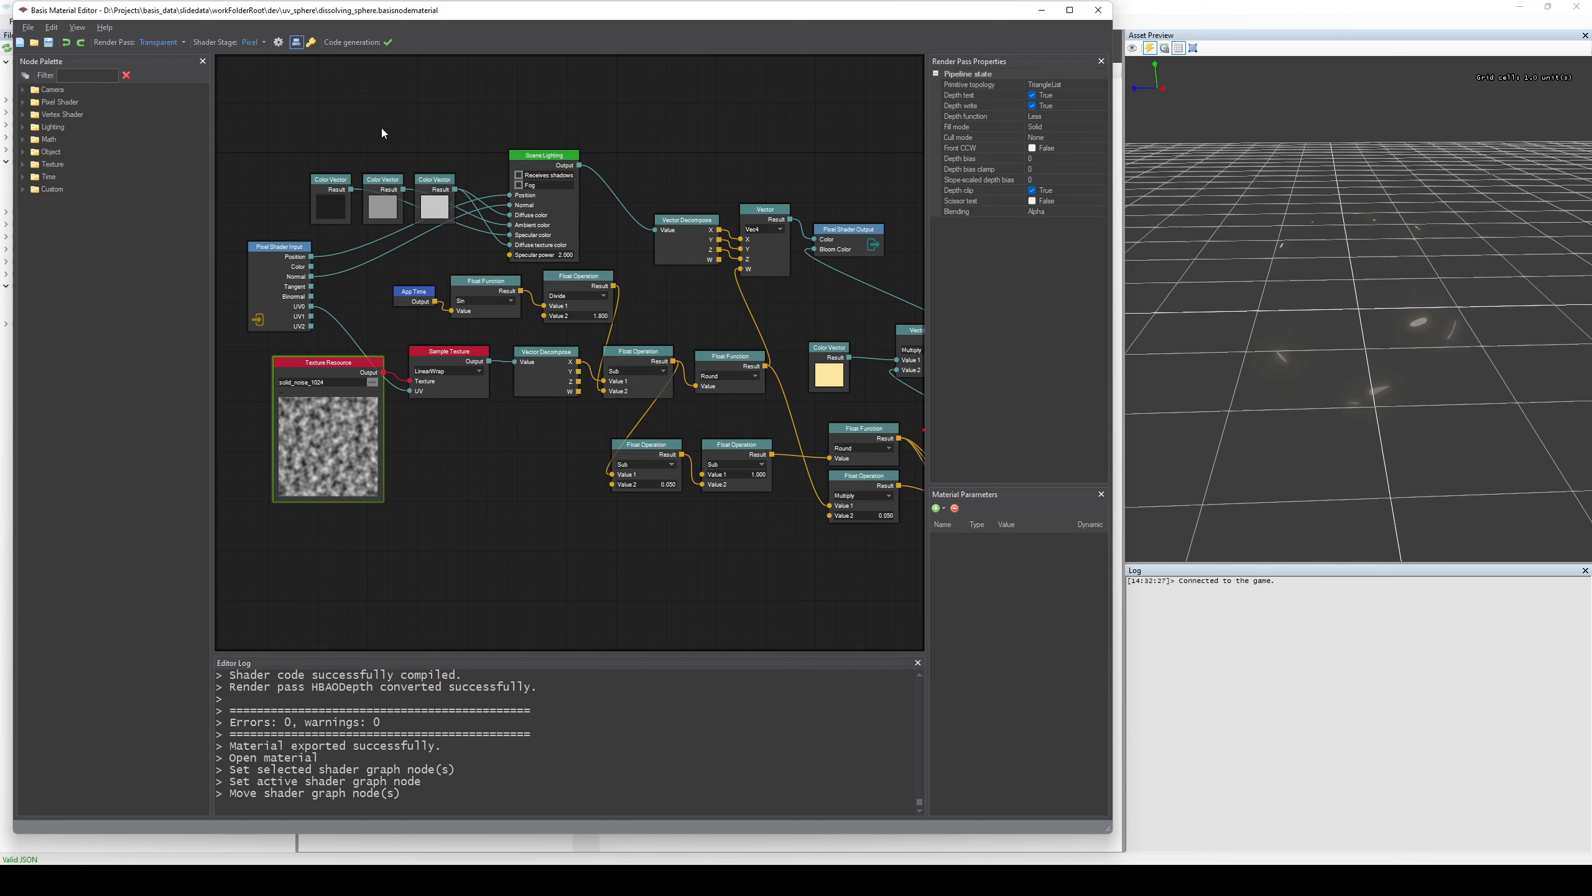
pyautogui.click(263, 42)
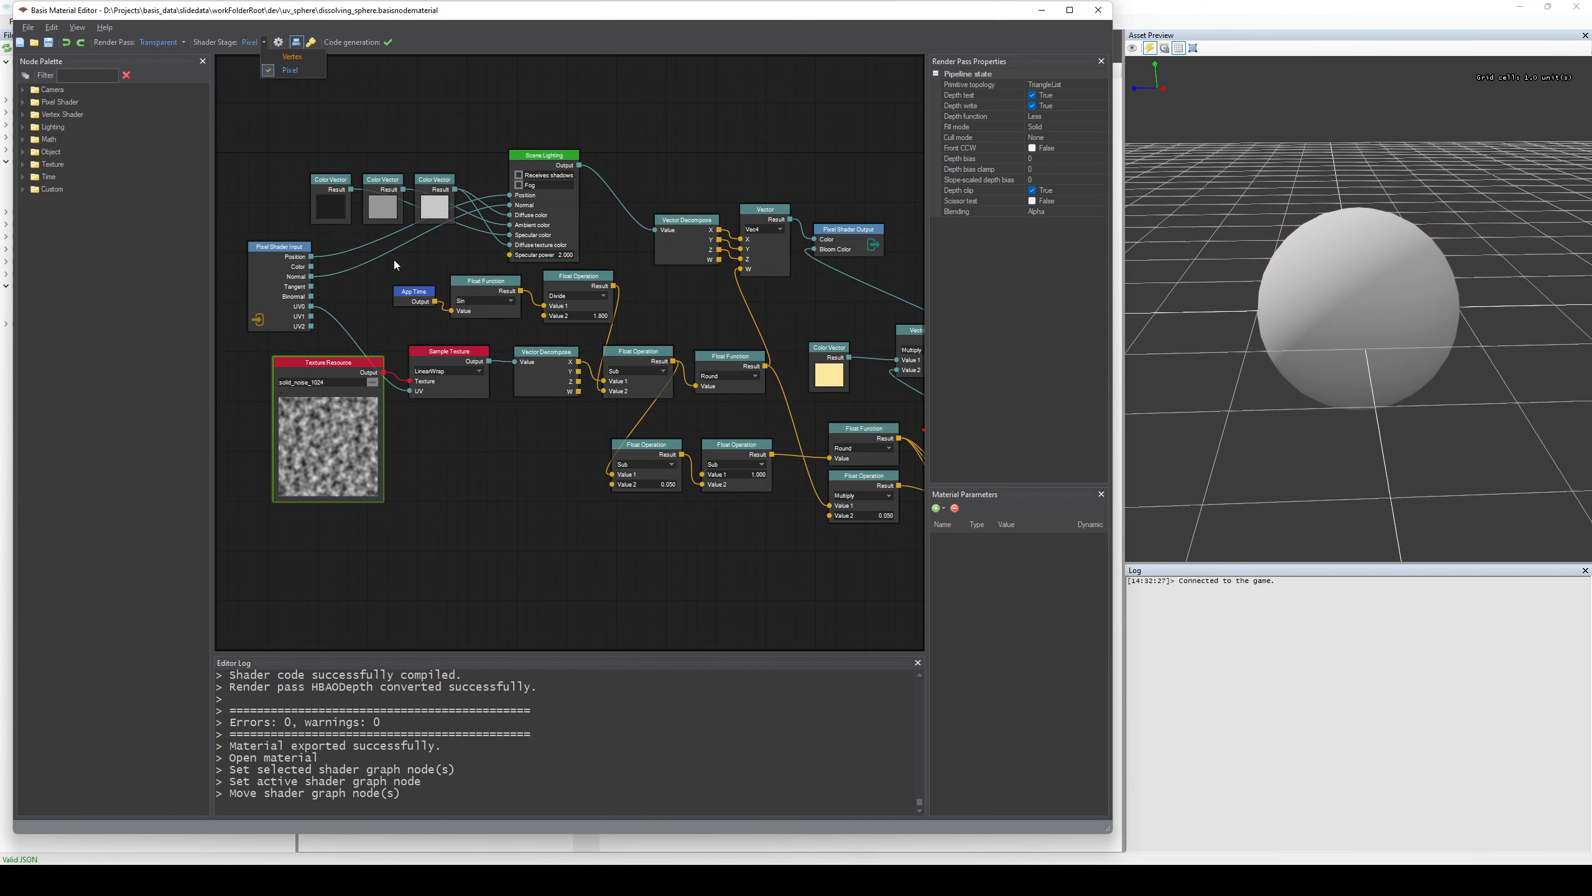
pyautogui.click(507, 478)
# Set the Color Vector node feeding the Multiply vector operation to light green A9F2B1 and save the material.
pyautogui.scroll(2, 571, 513)
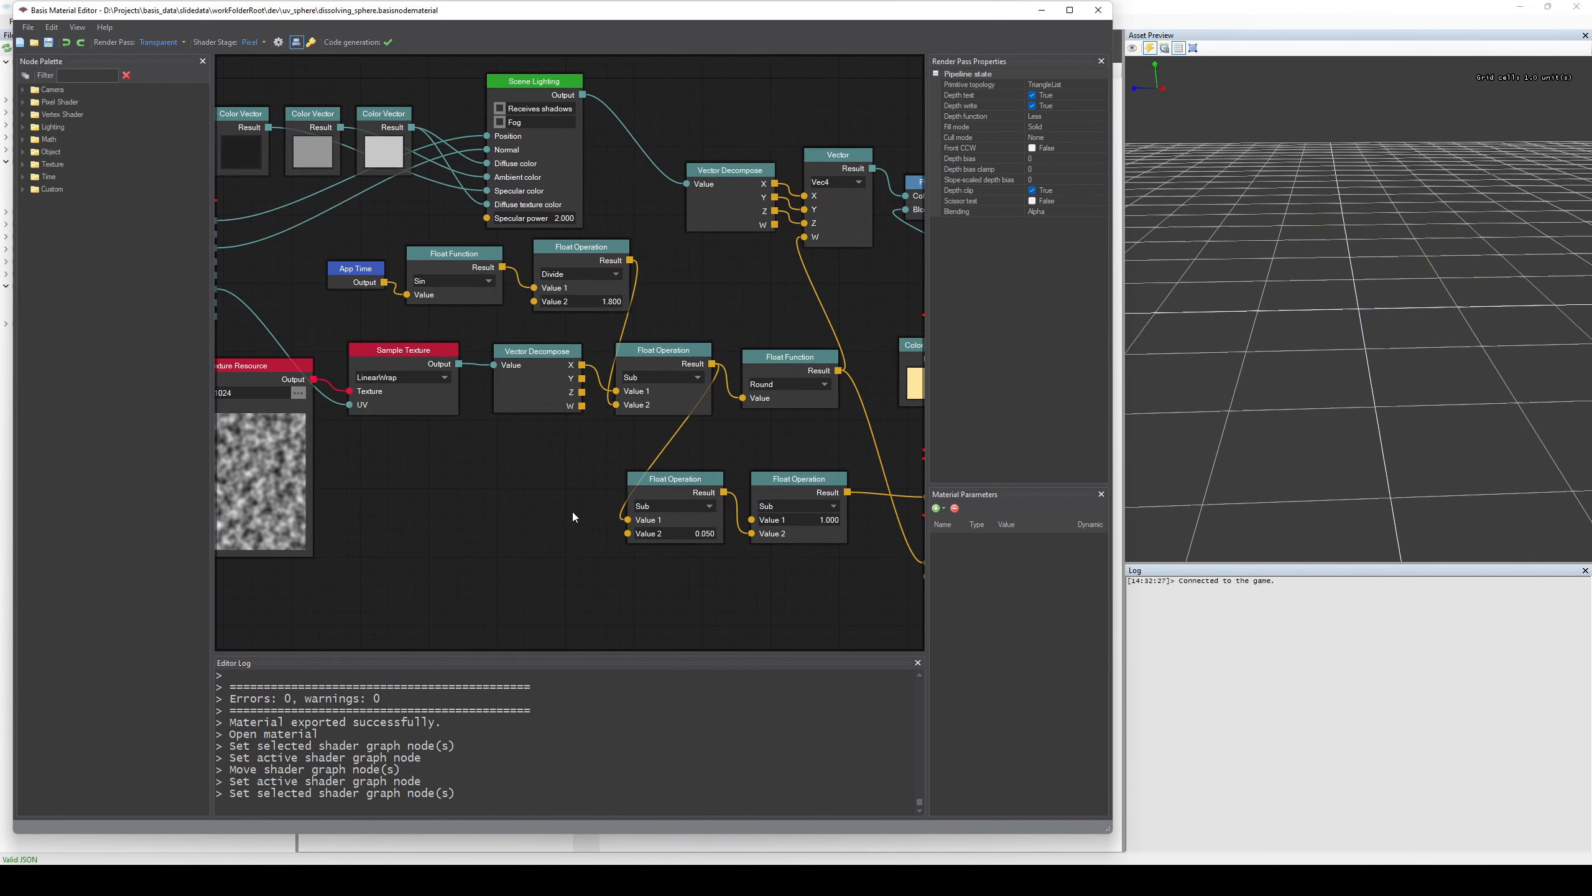
pyautogui.moveTo(546, 510); pyautogui.dragTo(265, 444, button='middle')
pyautogui.scroll(2, 587, 527)
pyautogui.moveTo(668, 355); pyautogui.dragTo(659, 516, button='middle')
pyautogui.doubleClick(646, 471)
pyautogui.click(446, 374)
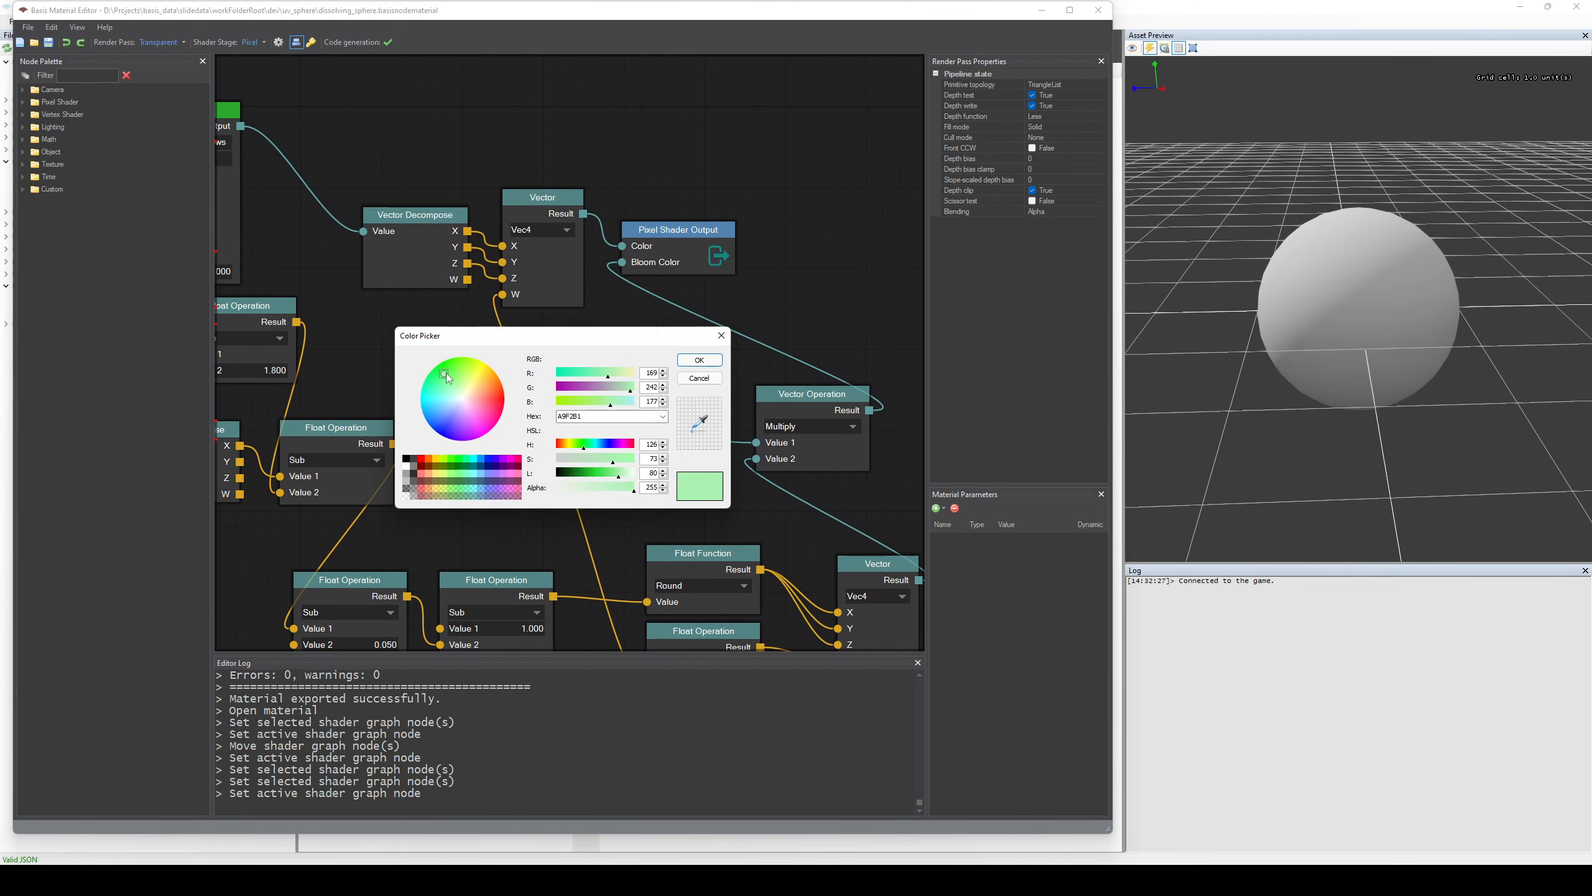
pyautogui.click(699, 359)
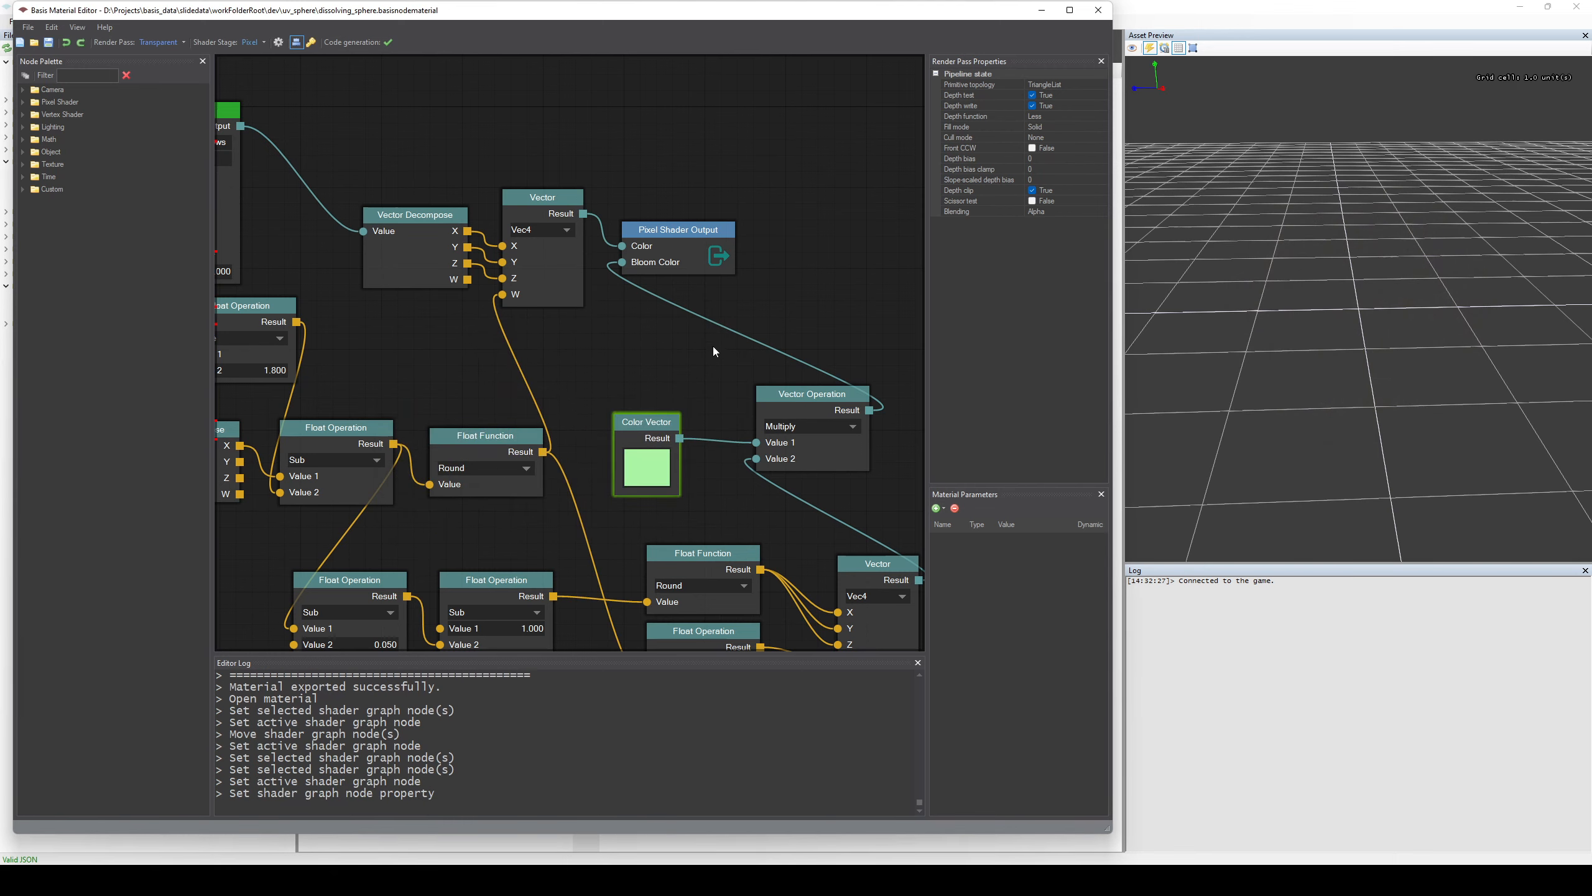
pyautogui.hotkey('ctrl', 's')
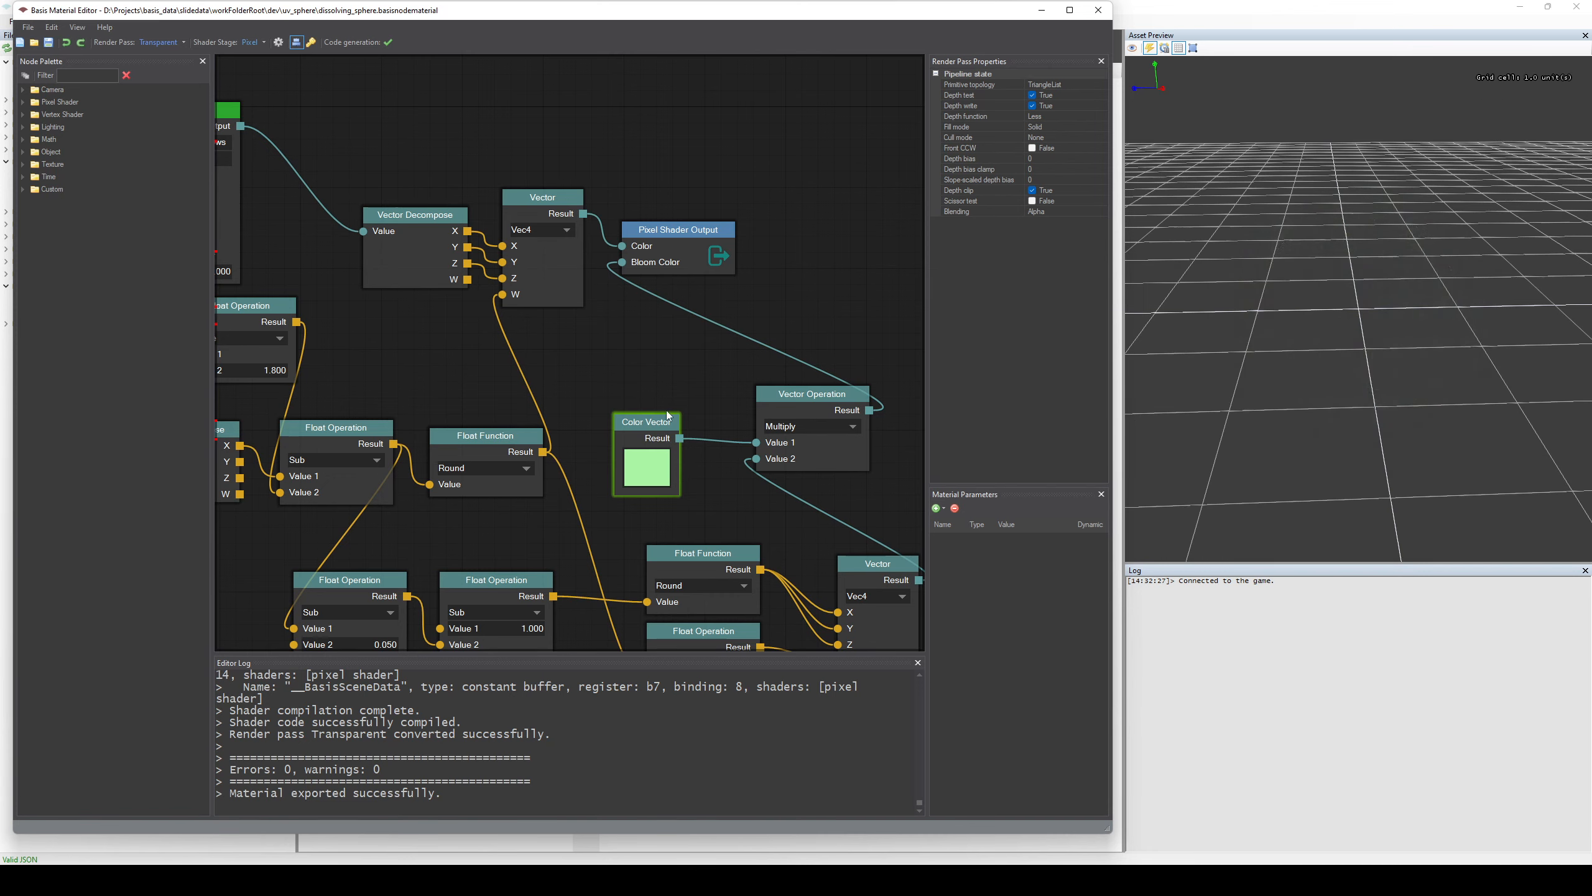
# Change the color of the Color Vector node feeding the Multiply vector operation to pale yellow.
pyautogui.click(642, 470)
pyautogui.moveTo(458, 398)
pyautogui.mouseDown()
pyautogui.moveTo(445, 386)
pyautogui.moveTo(487, 393)
pyautogui.moveTo(476, 377)
pyautogui.moveTo(442, 415)
pyautogui.moveTo(440, 384)
pyautogui.moveTo(457, 432)
pyautogui.moveTo(442, 384)
pyautogui.moveTo(488, 385)
pyautogui.moveTo(451, 380)
pyautogui.moveTo(441, 401)
pyautogui.moveTo(475, 377)
pyautogui.mouseUp()
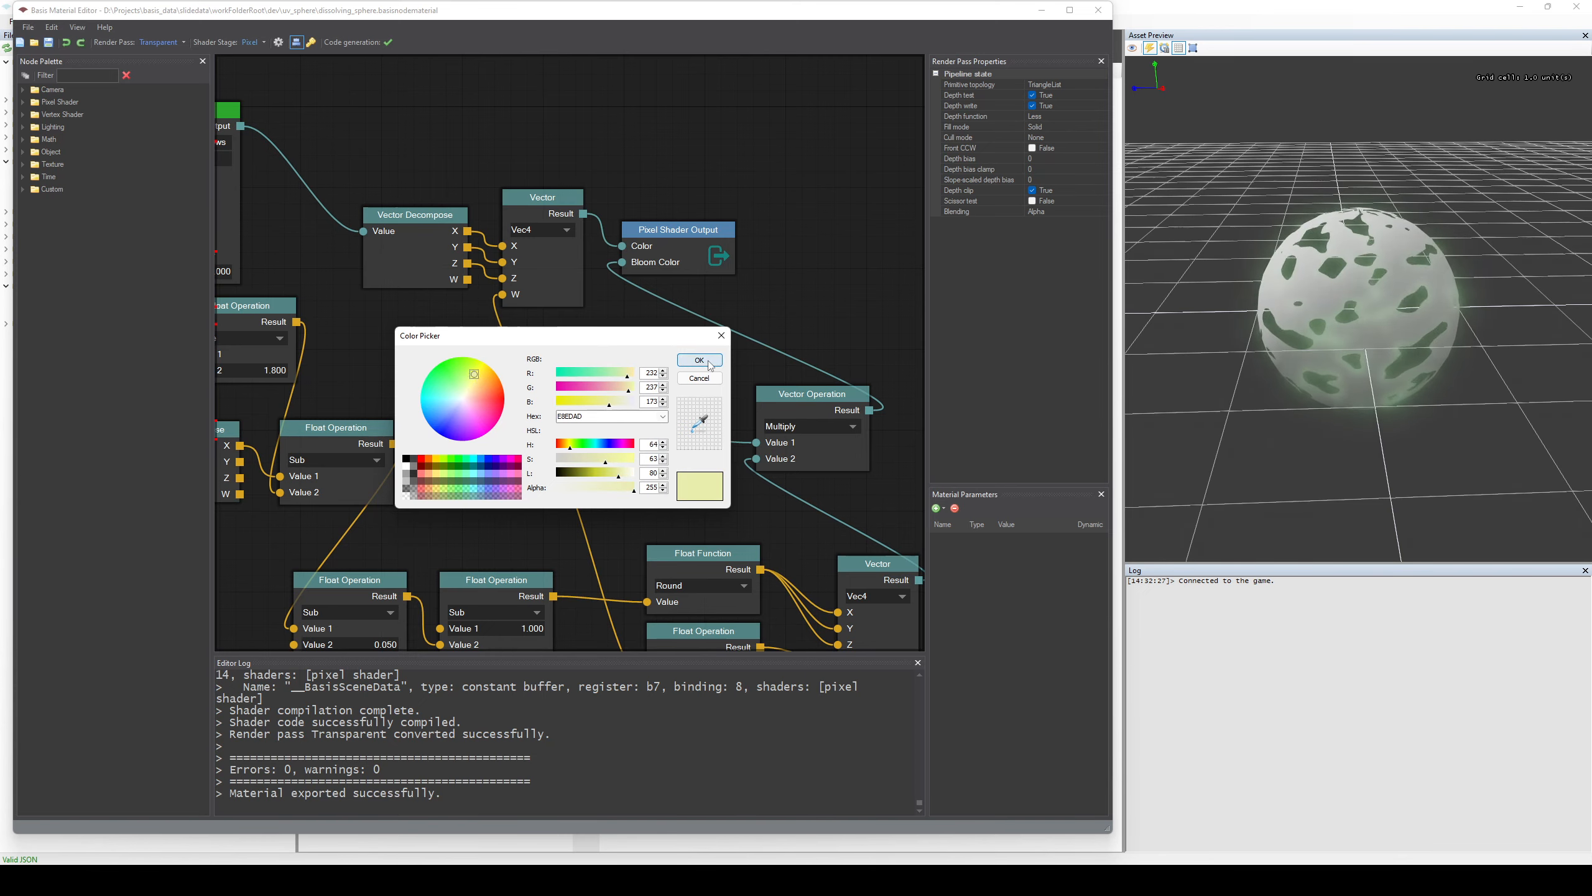
pyautogui.click(699, 378)
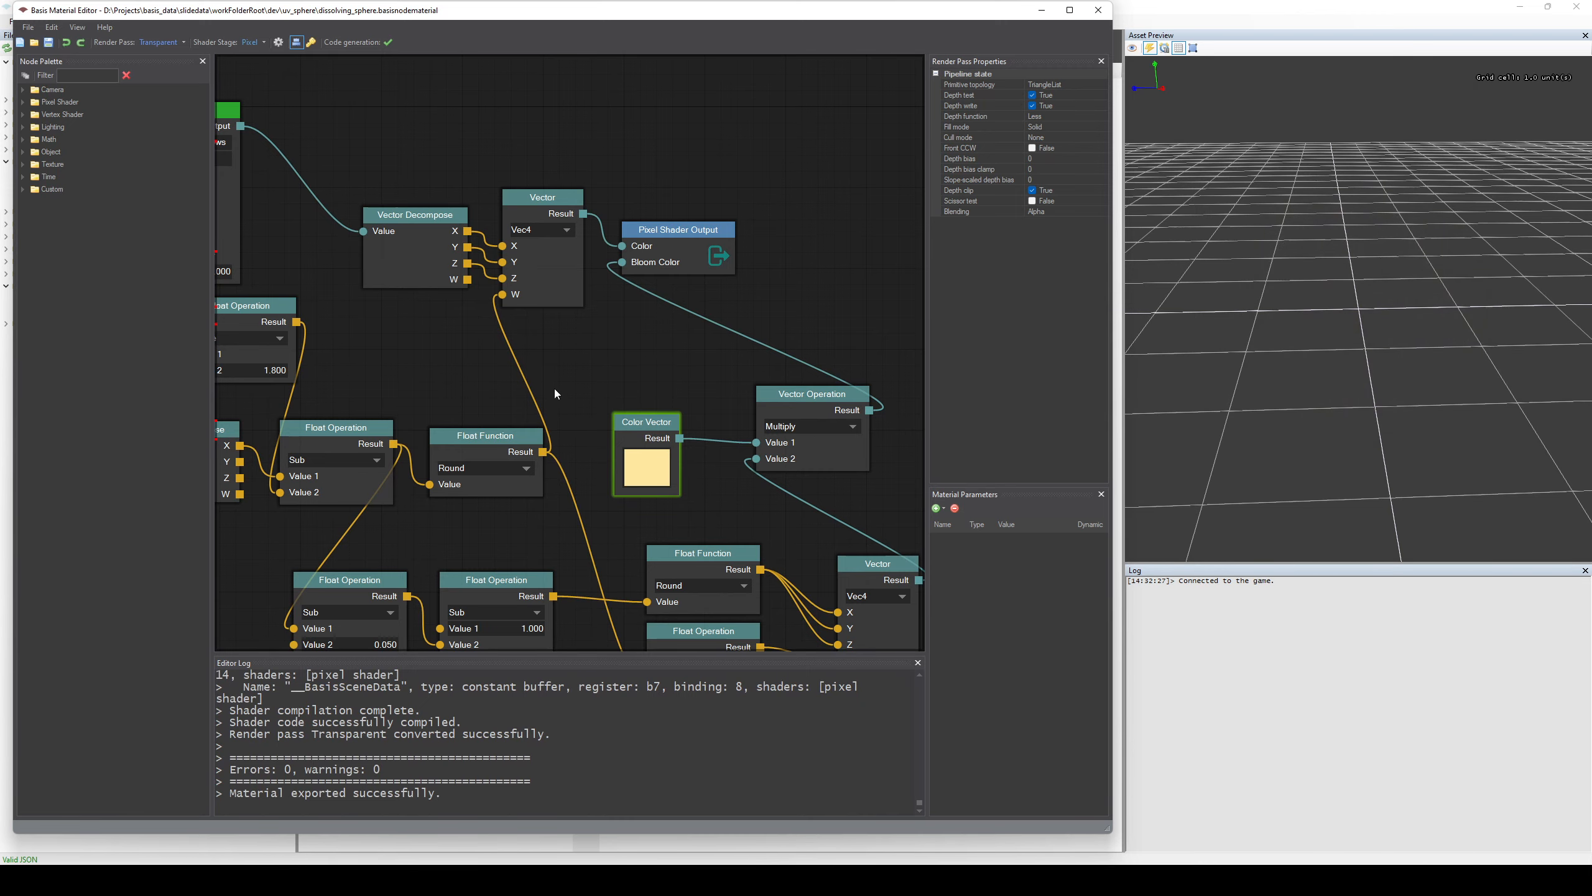
# Expand all top-level node palette categories, from Custom up to Camera, to examine the available nodes.
pyautogui.scroll(-5, 528, 363)
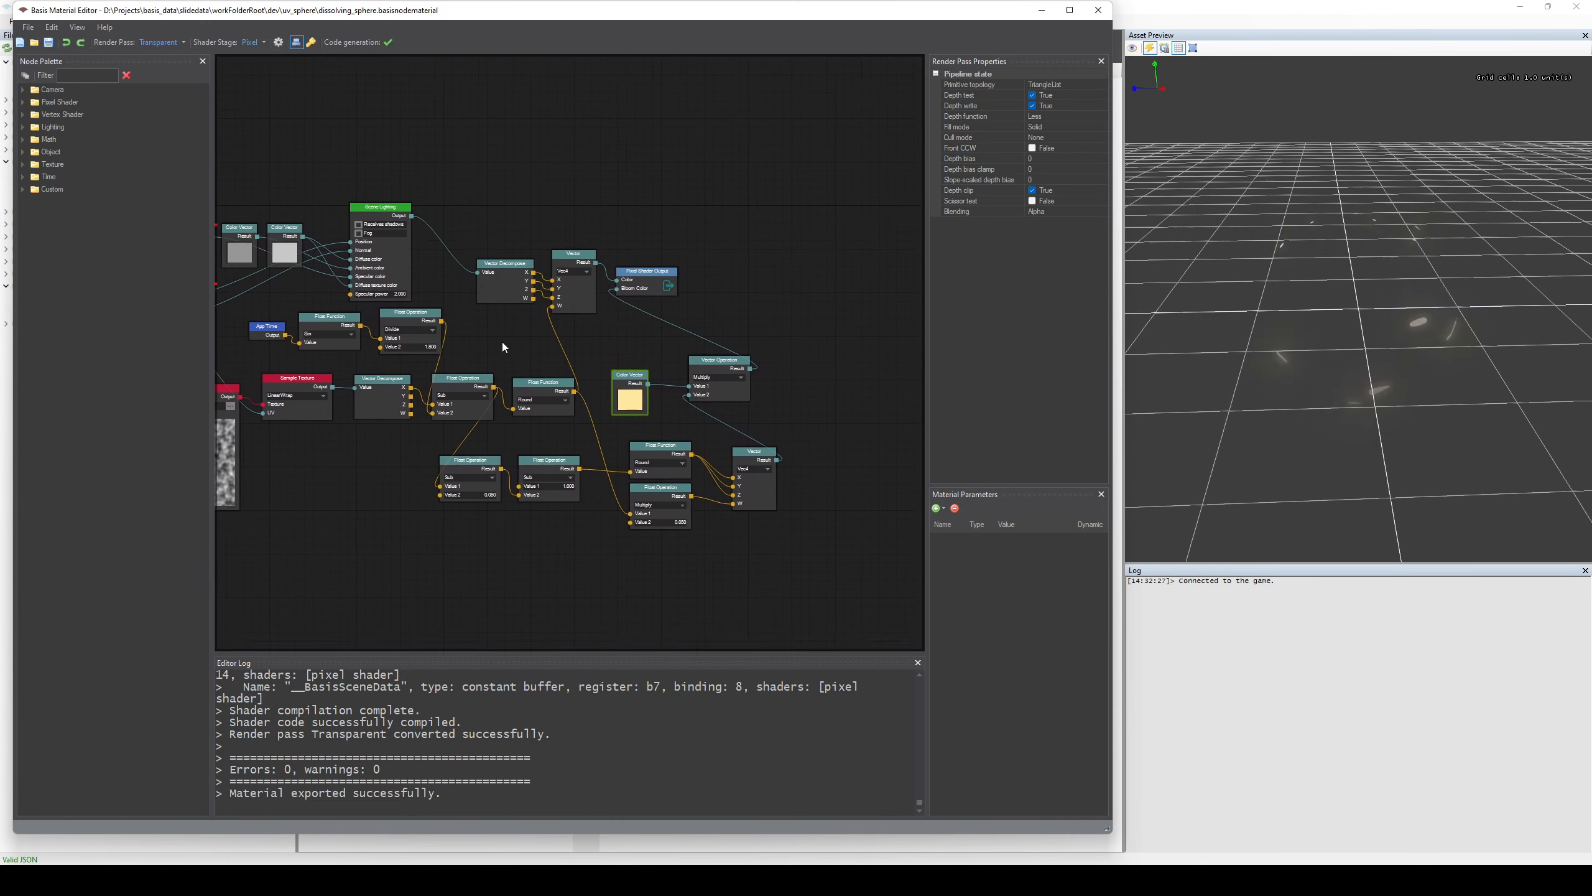
pyautogui.moveTo(503, 342); pyautogui.dragTo(616, 287, button='middle')
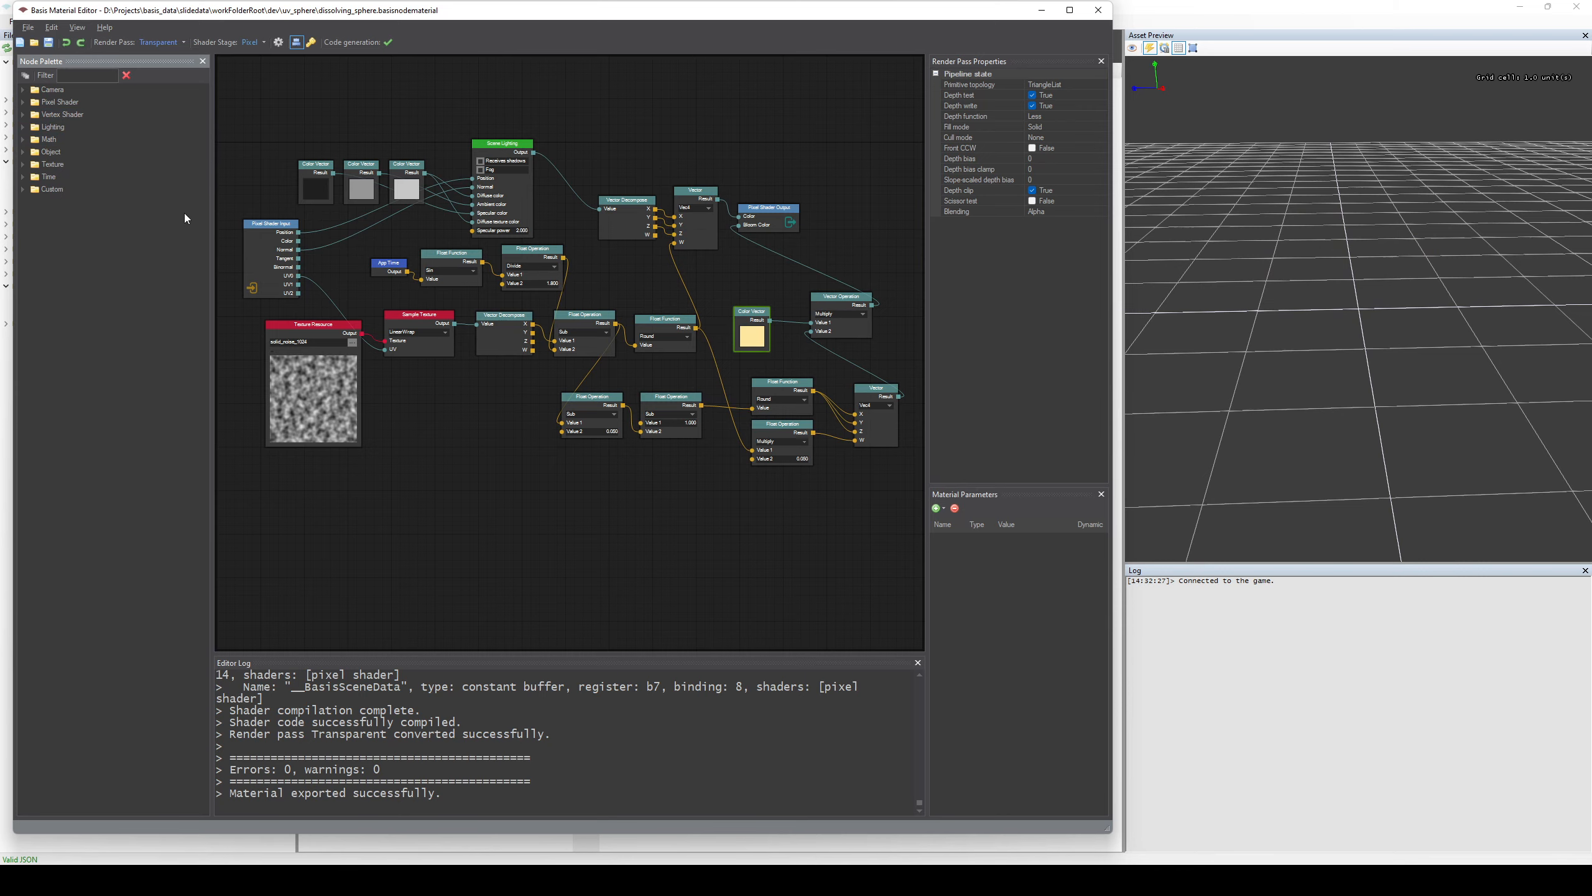
pyautogui.click(23, 189)
pyautogui.click(23, 176)
pyautogui.click(23, 164)
pyautogui.click(23, 152)
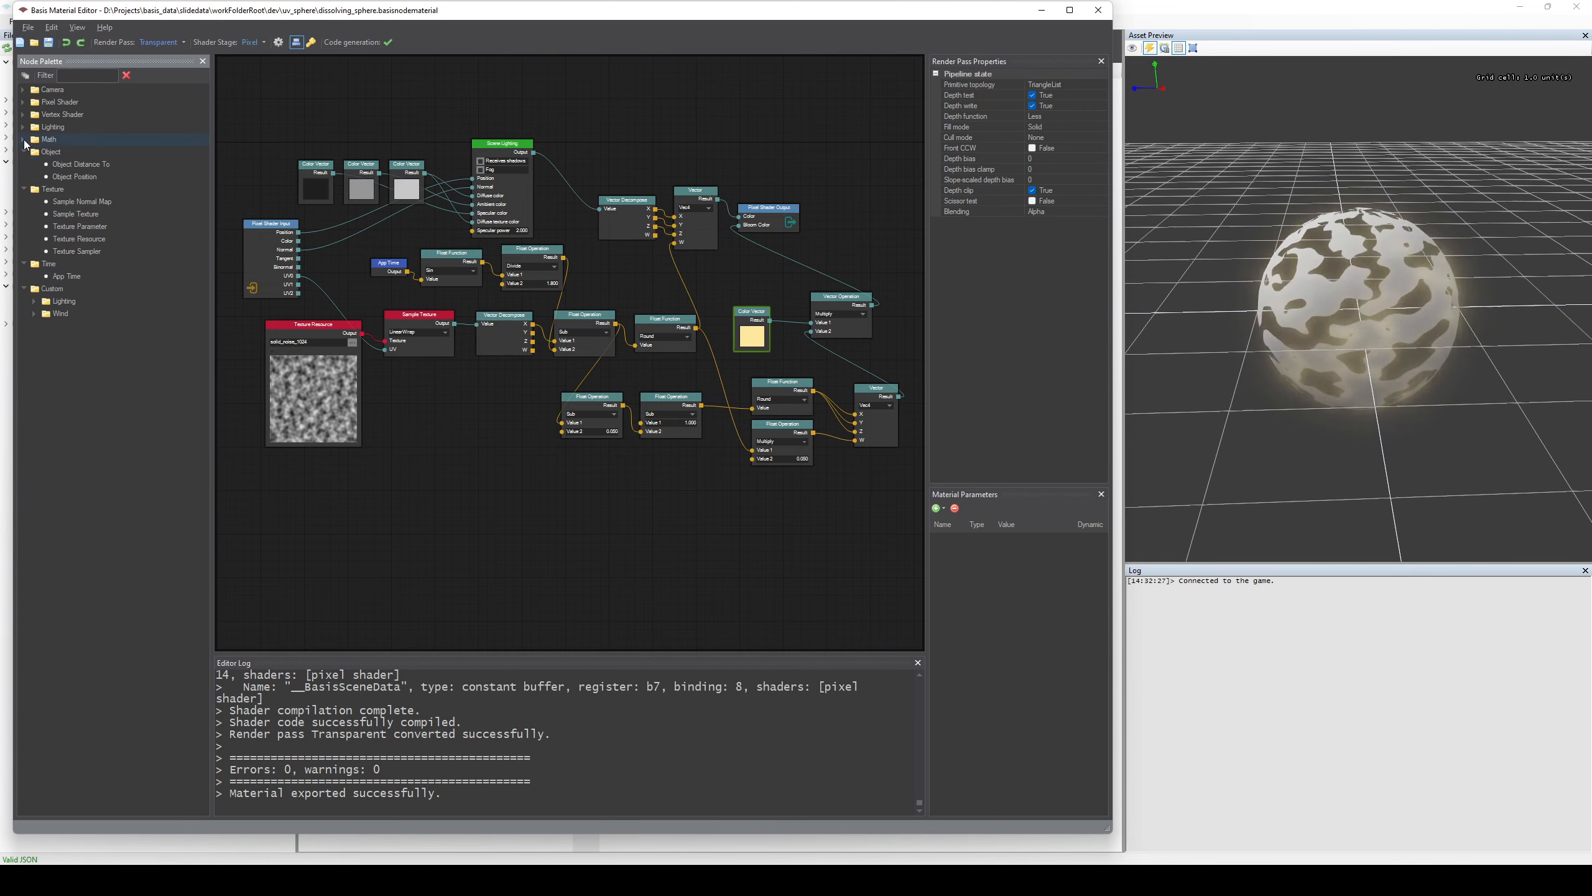
pyautogui.click(23, 140)
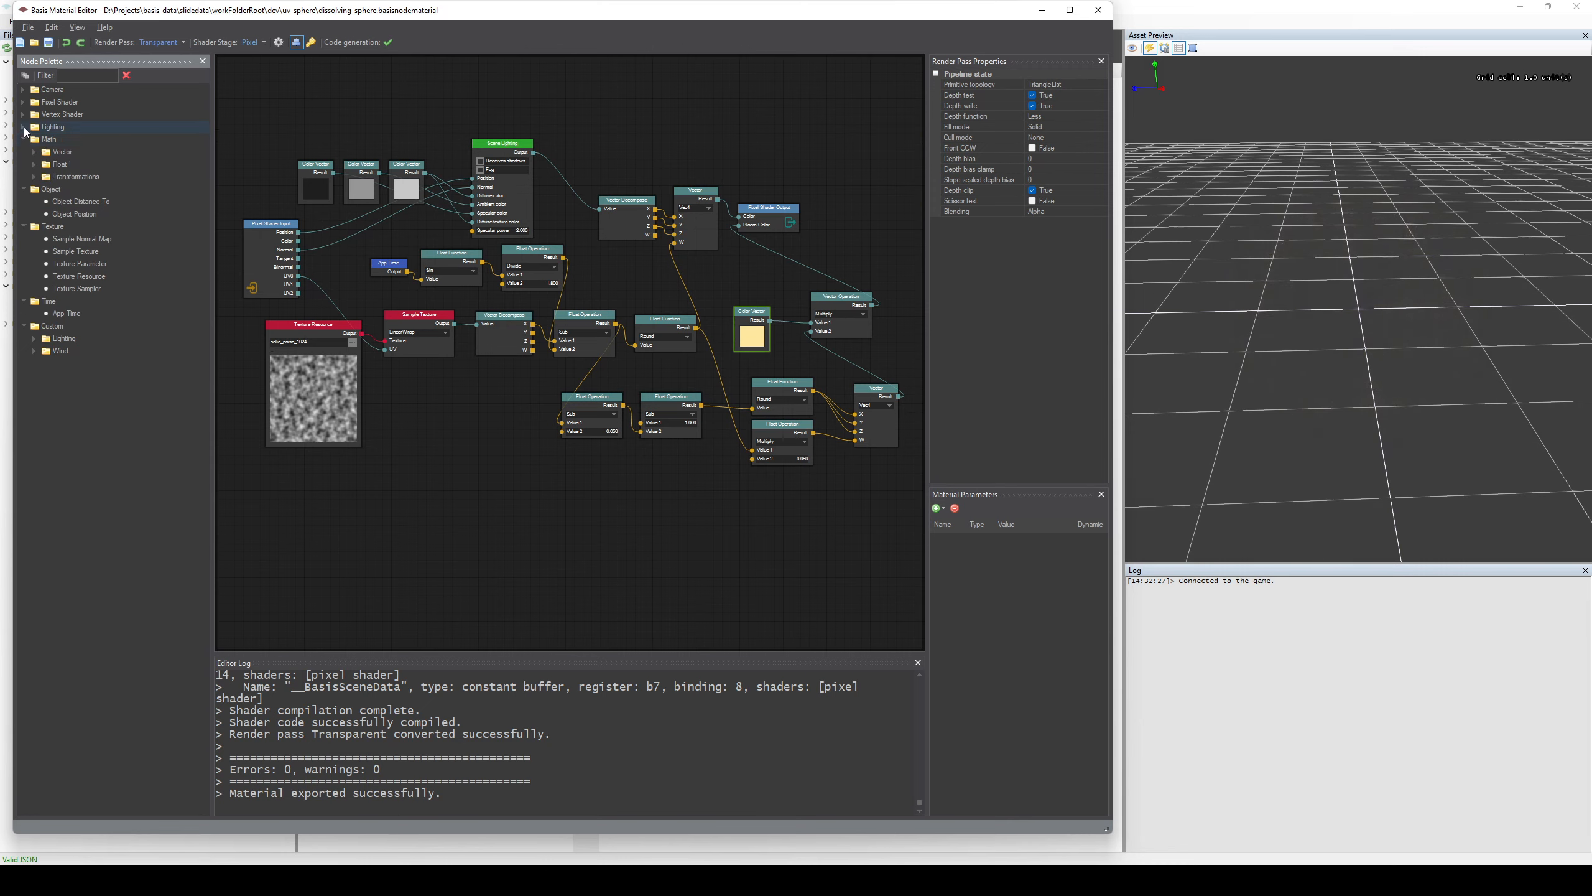
pyautogui.click(24, 128)
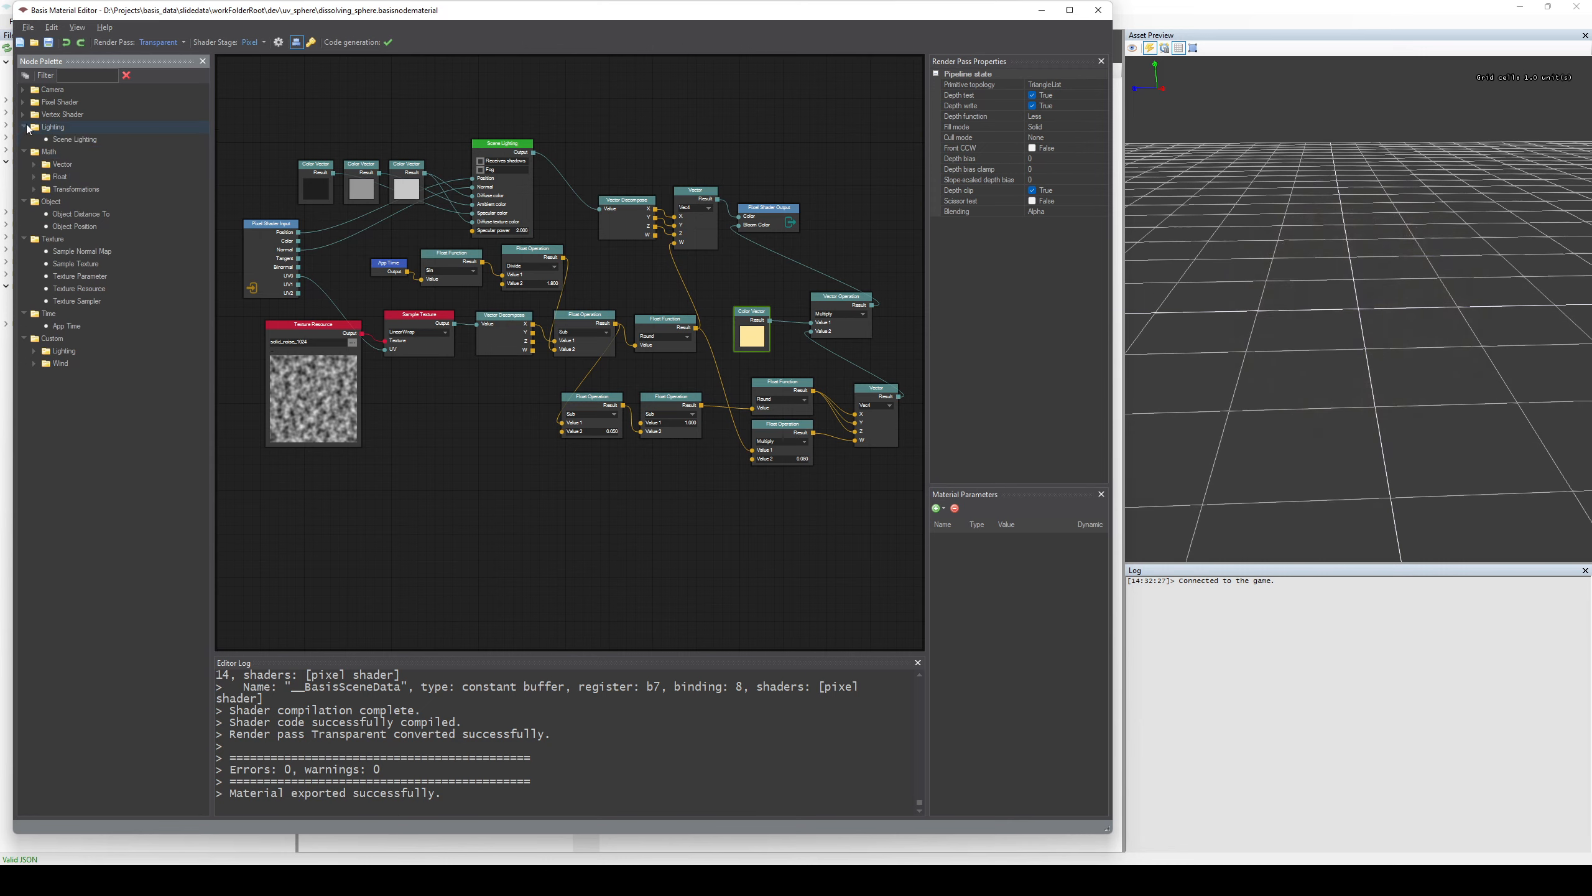
pyautogui.click(23, 114)
pyautogui.click(23, 101)
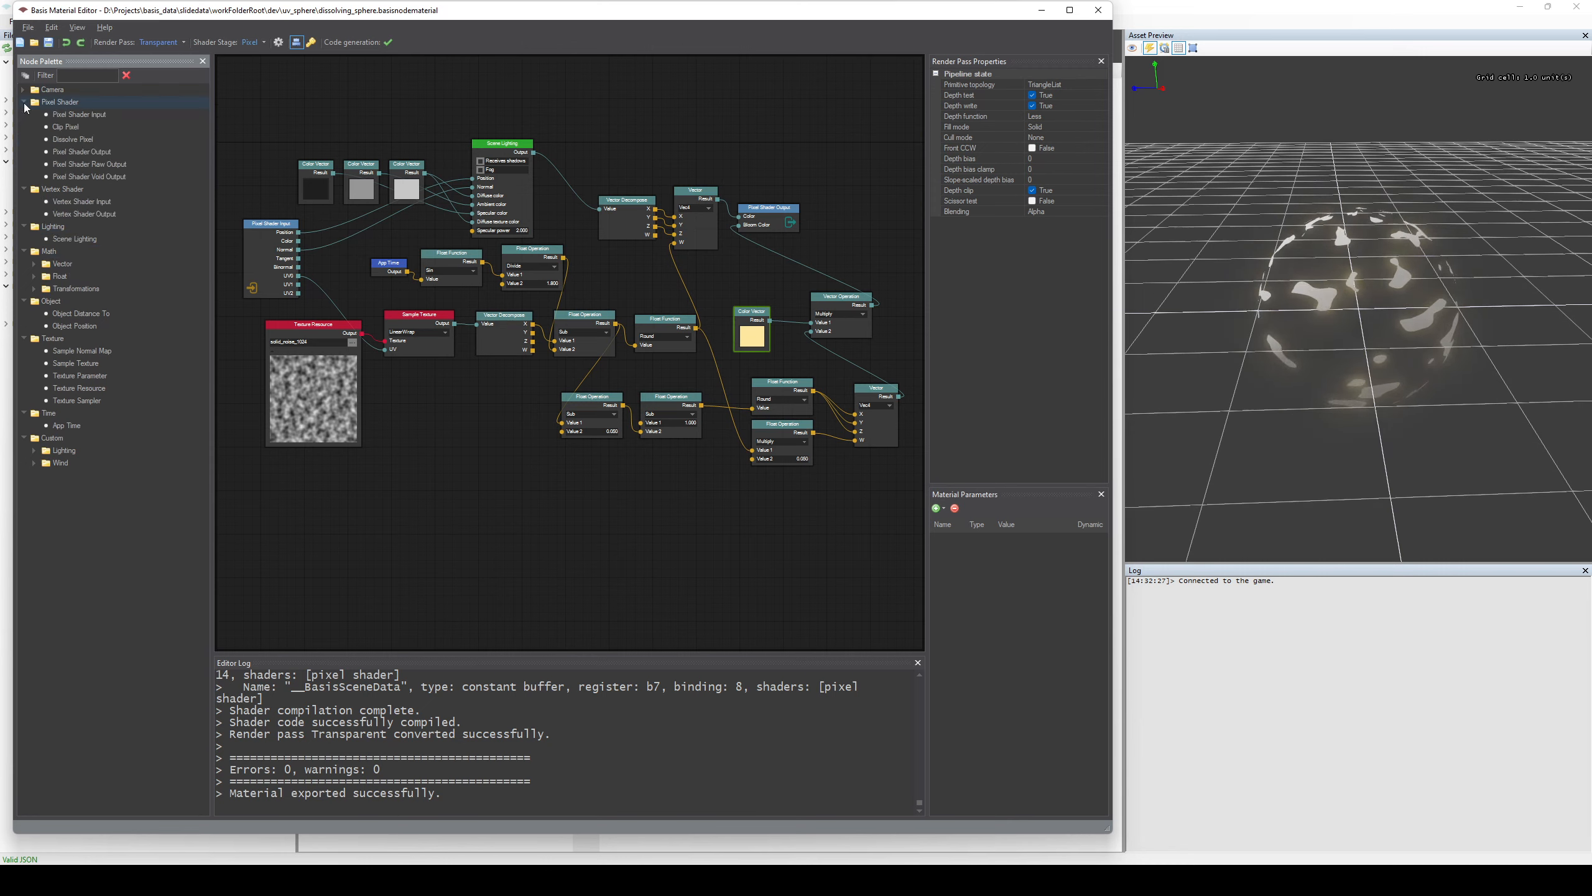
pyautogui.click(23, 90)
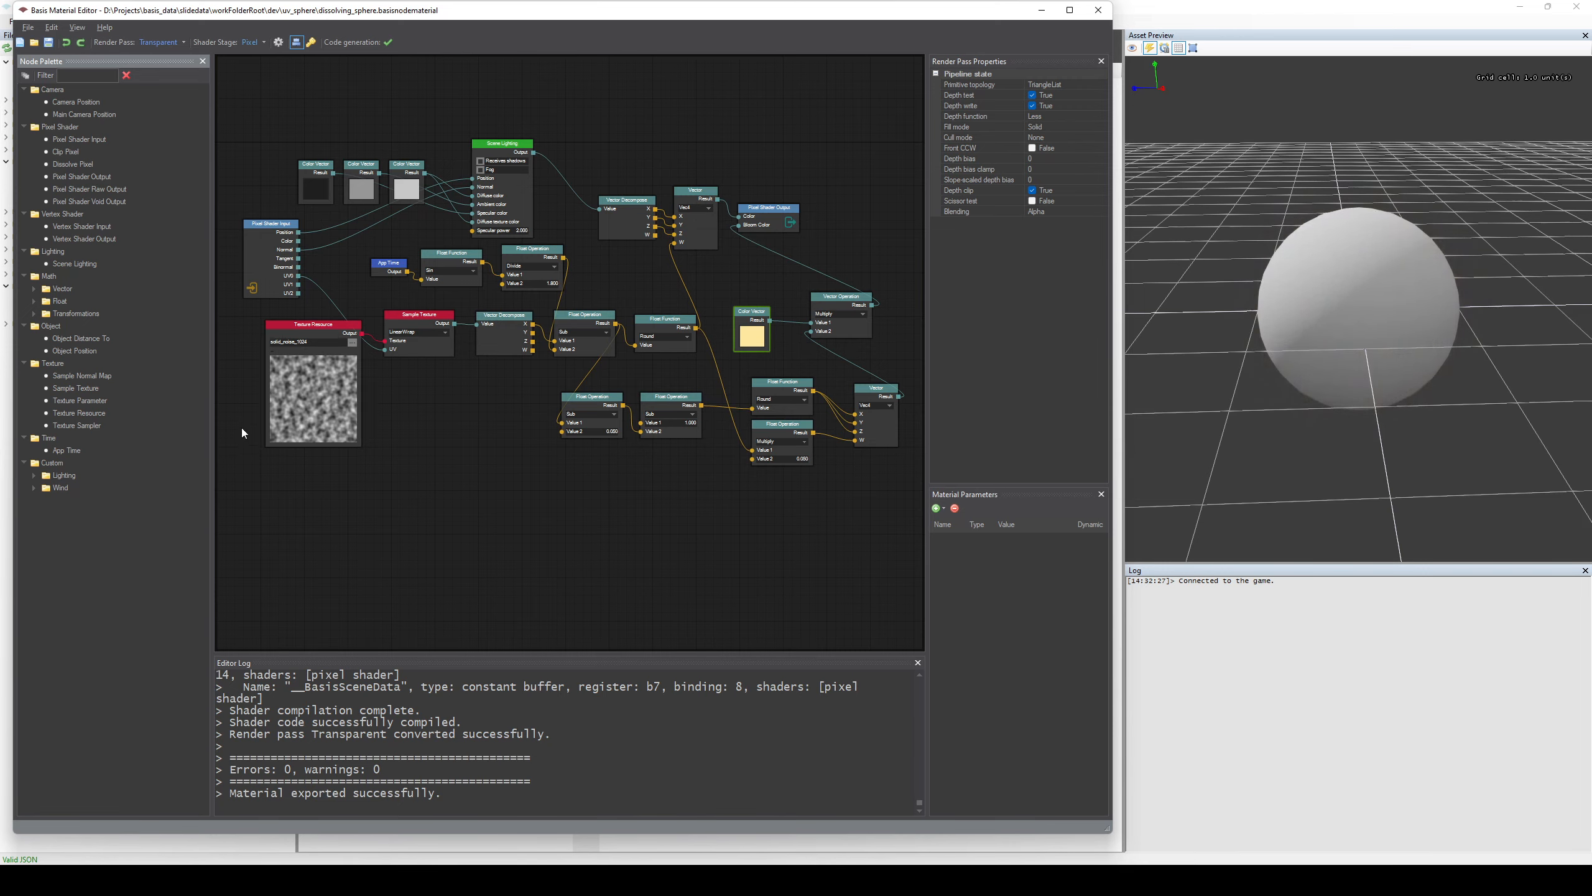
# Expand the Transformations, Float and Vector subcategories of Math in the node palette to examine their nodes.
pyautogui.click(33, 314)
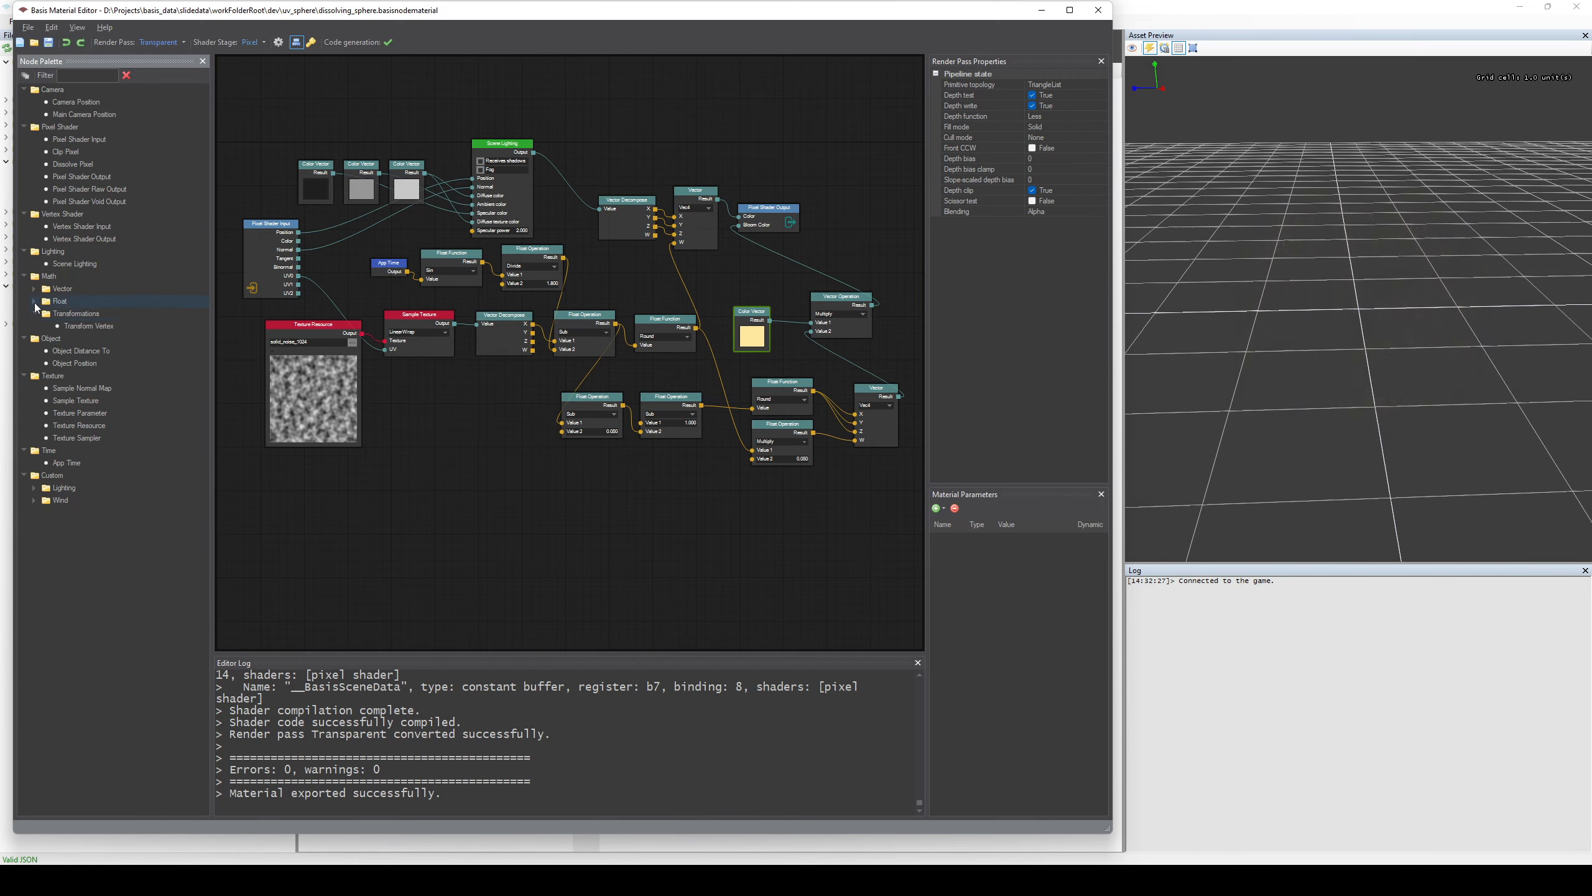
pyautogui.click(33, 301)
pyautogui.click(34, 290)
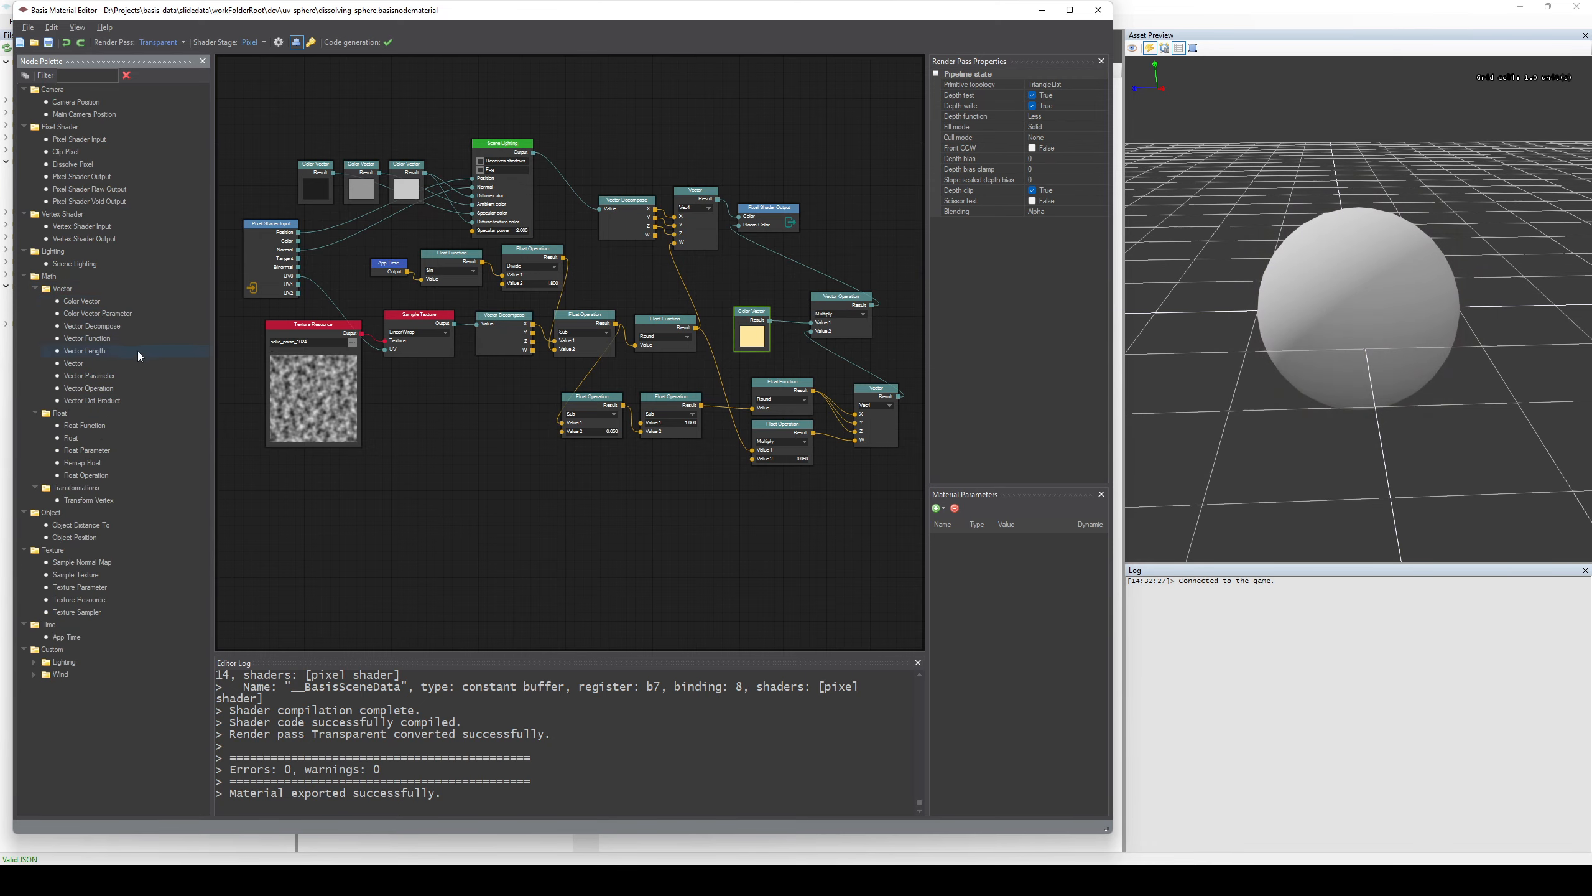
# Expand the Lighting and Wind subcategories of Custom and add a Global Ambient Ex node in the empty area below the graph.
pyautogui.click(33, 675)
pyautogui.click(35, 665)
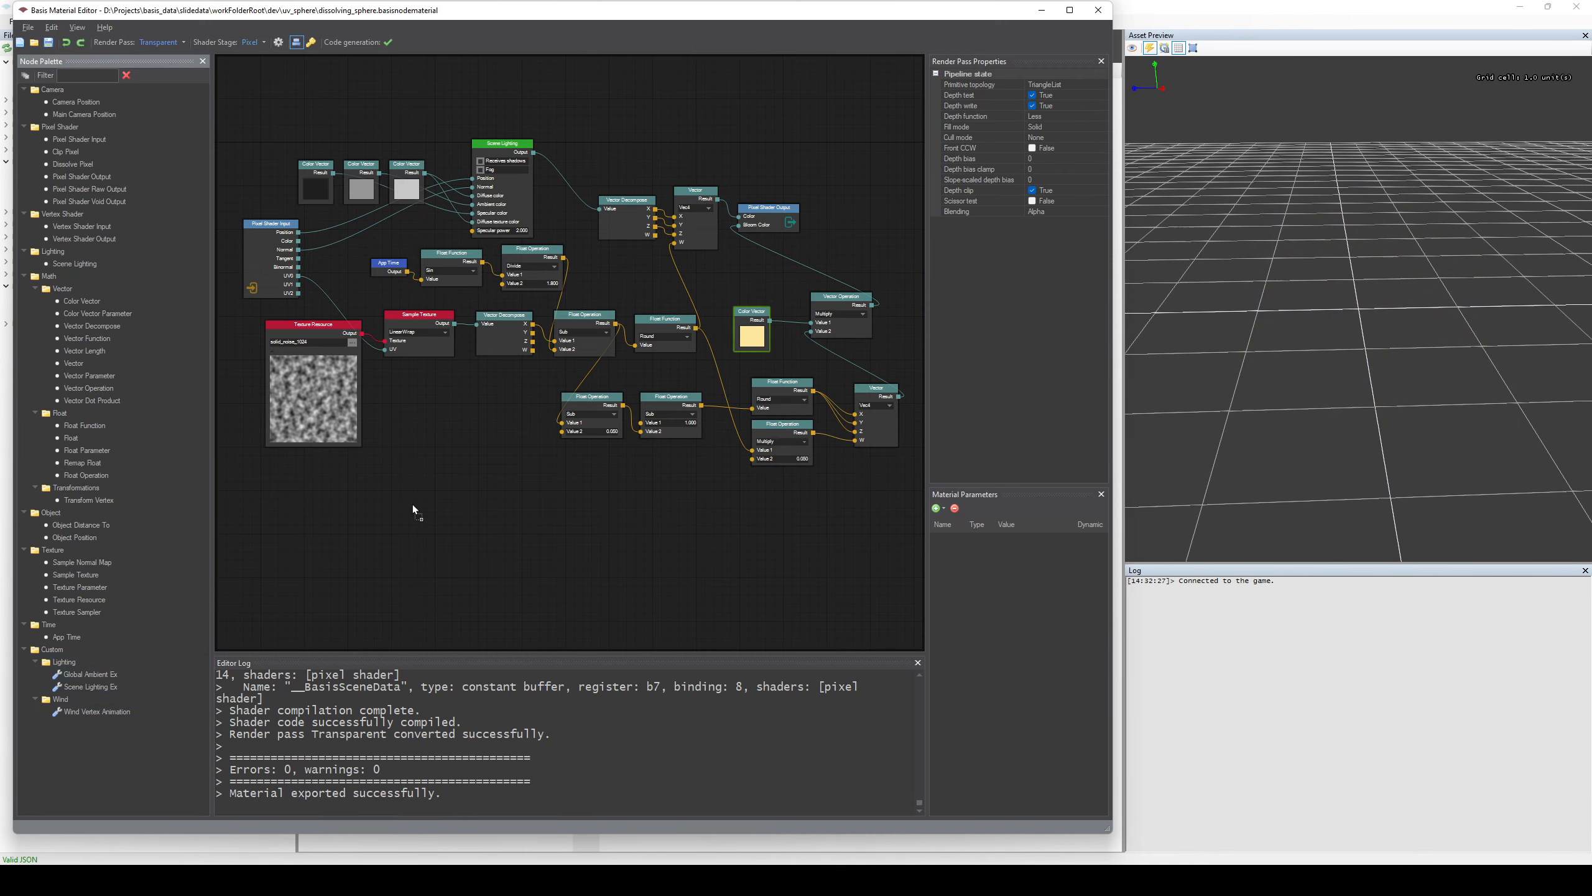
pyautogui.moveTo(414, 505); pyautogui.dragTo(415, 508)
pyautogui.scroll(3, 418, 583)
pyautogui.moveTo(413, 602); pyautogui.dragTo(638, 304)
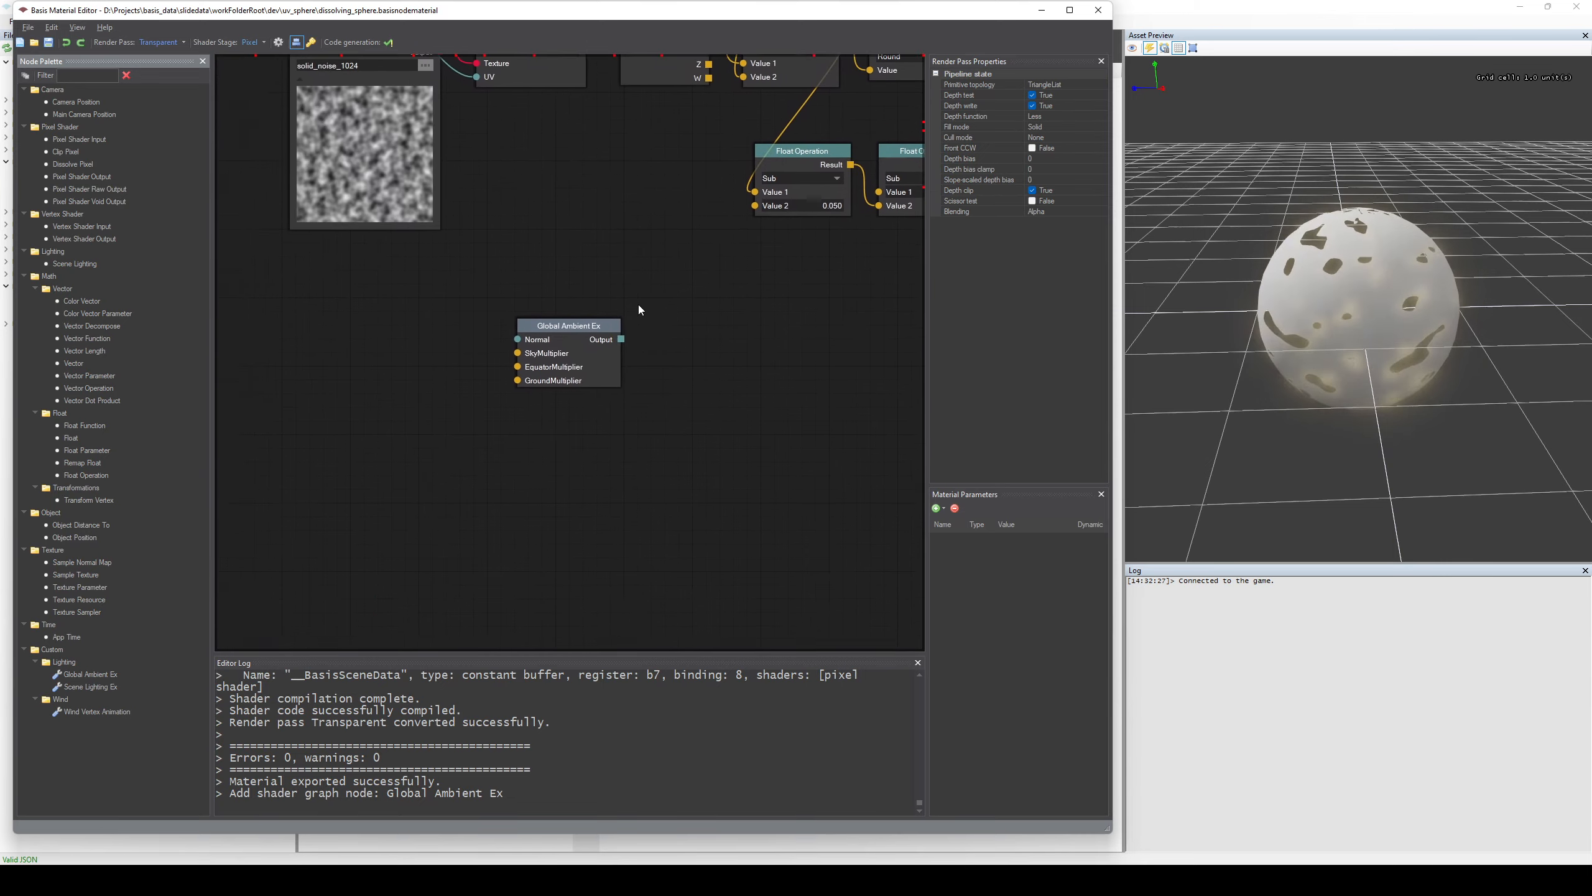
pyautogui.scroll(3, 583, 407)
pyautogui.scroll(-2, 630, 463)
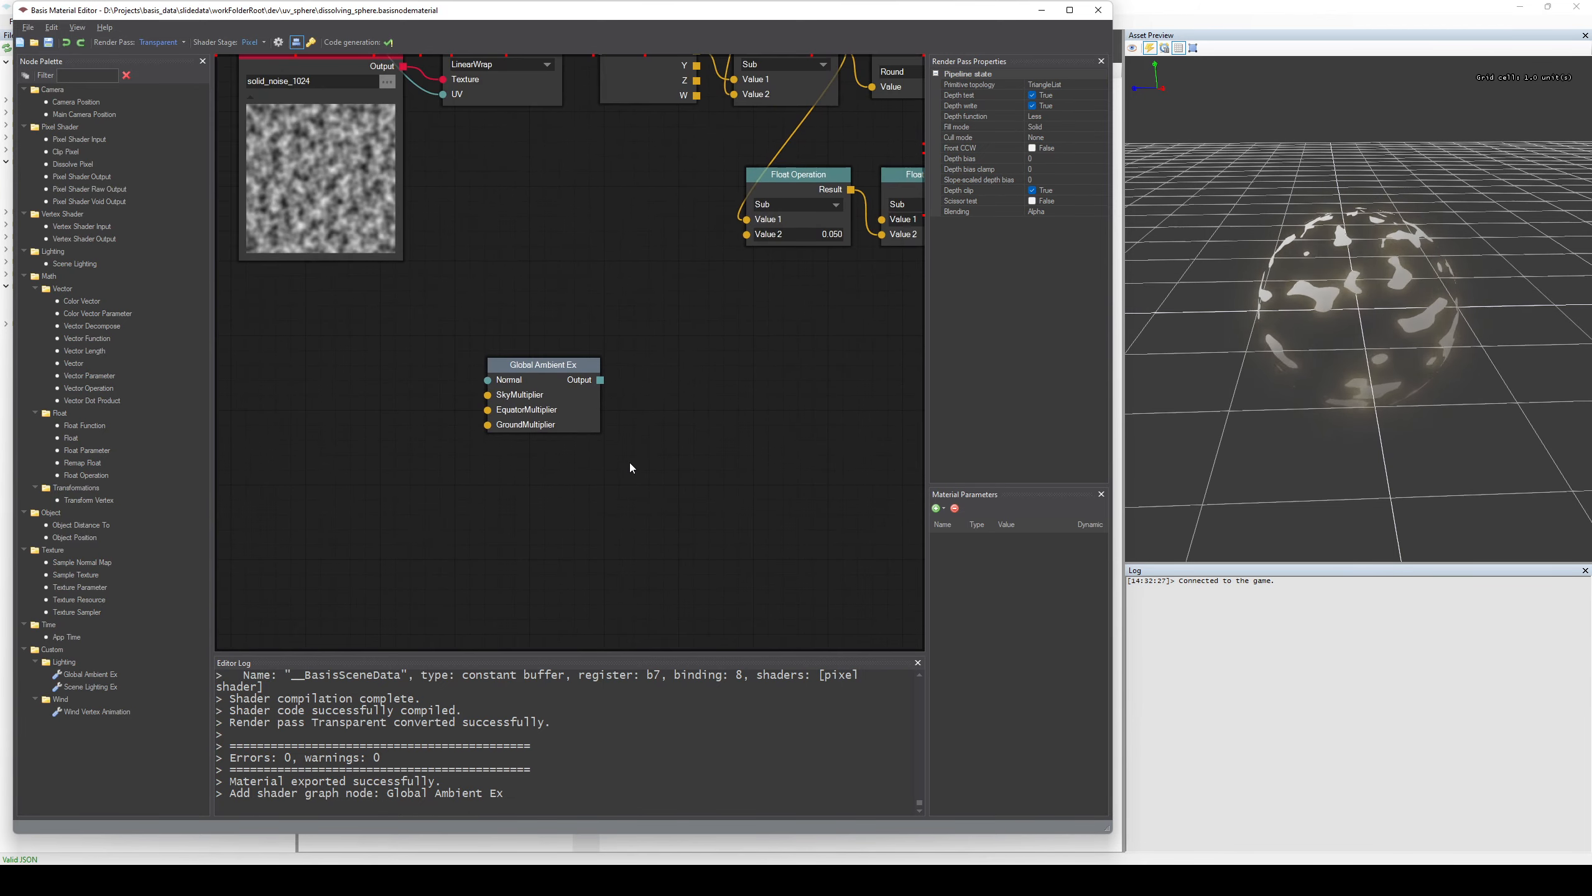
pyautogui.scroll(-4, 630, 463)
pyautogui.moveTo(638, 386); pyautogui.dragTo(520, 519, button='middle')
pyautogui.scroll(-1, 586, 530)
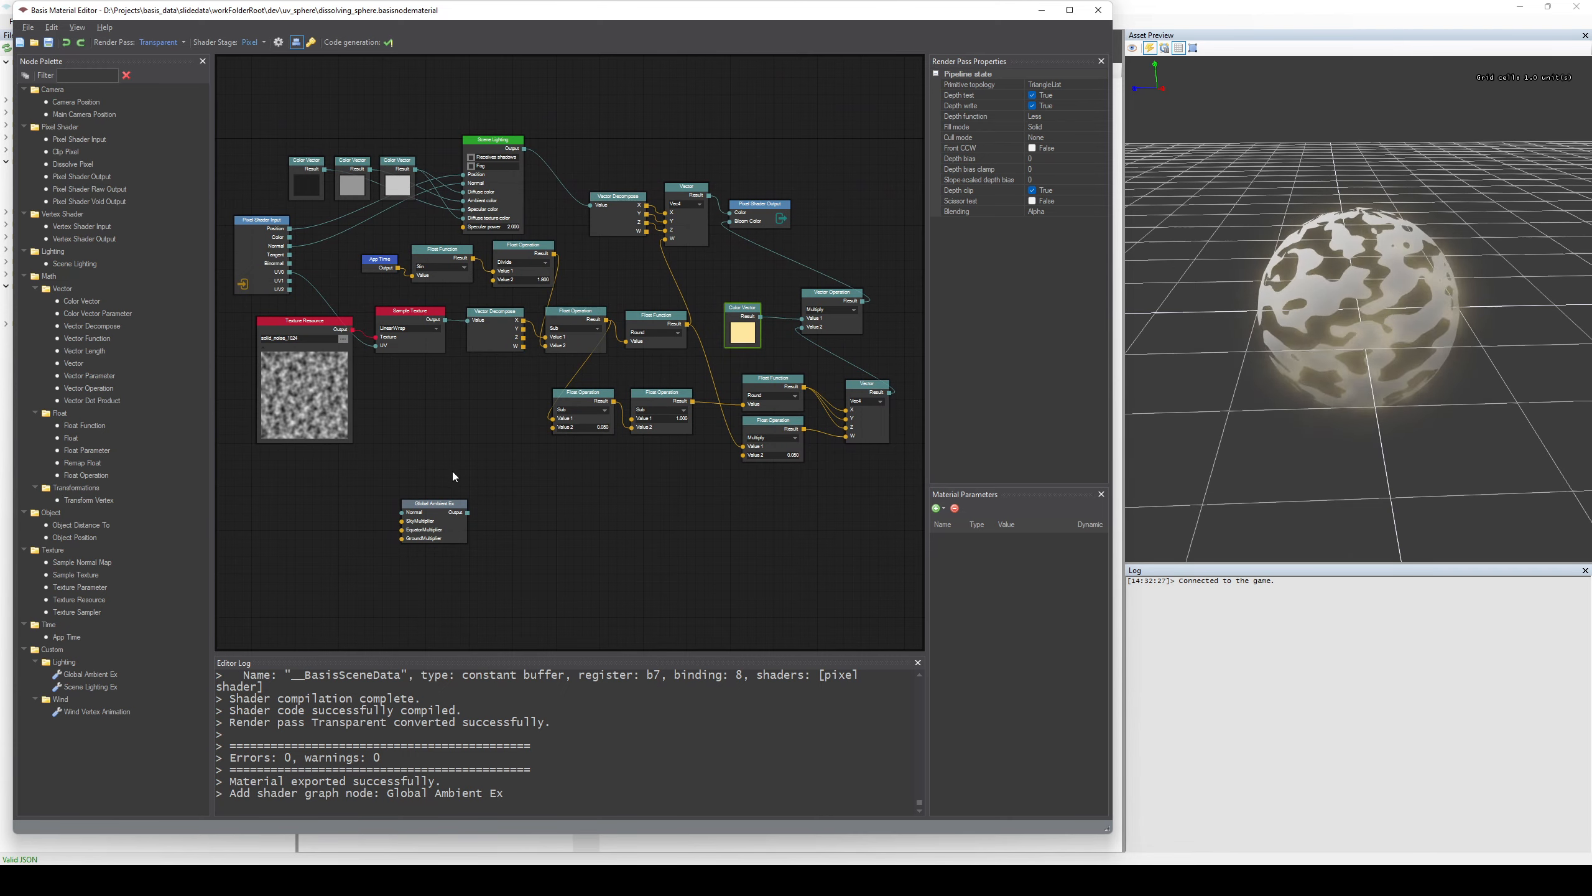
pyautogui.click(500, 452)
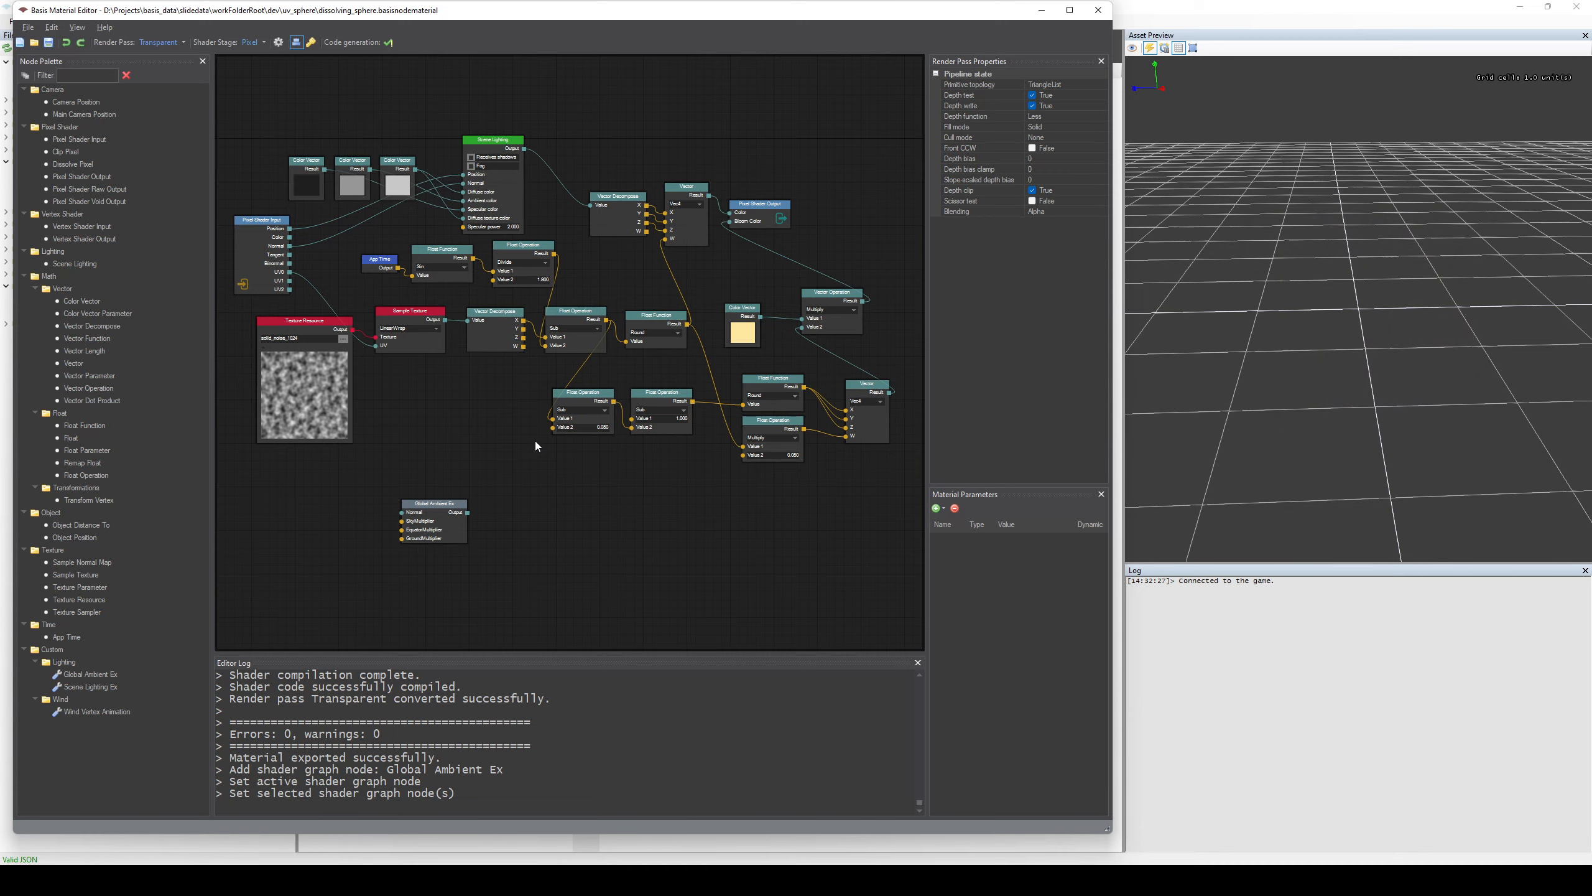
# Examine the available operations of the Sub Float Operation node whose Value 2 is 0.050, keeping Sub as its operation.
pyautogui.click(586, 424)
pyautogui.scroll(5, 589, 495)
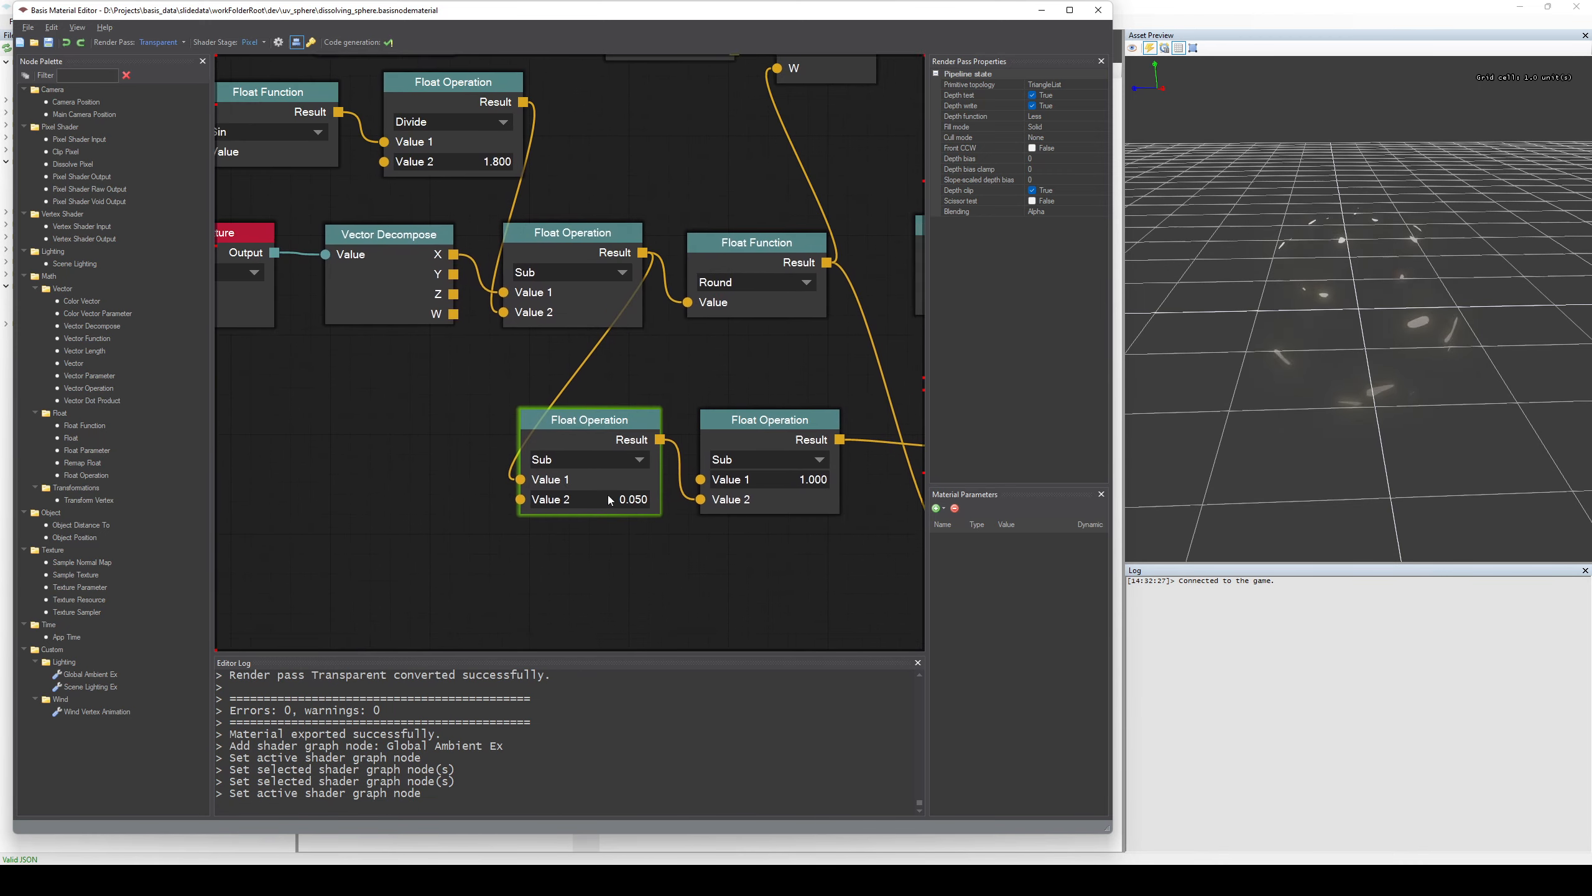
pyautogui.click(552, 335)
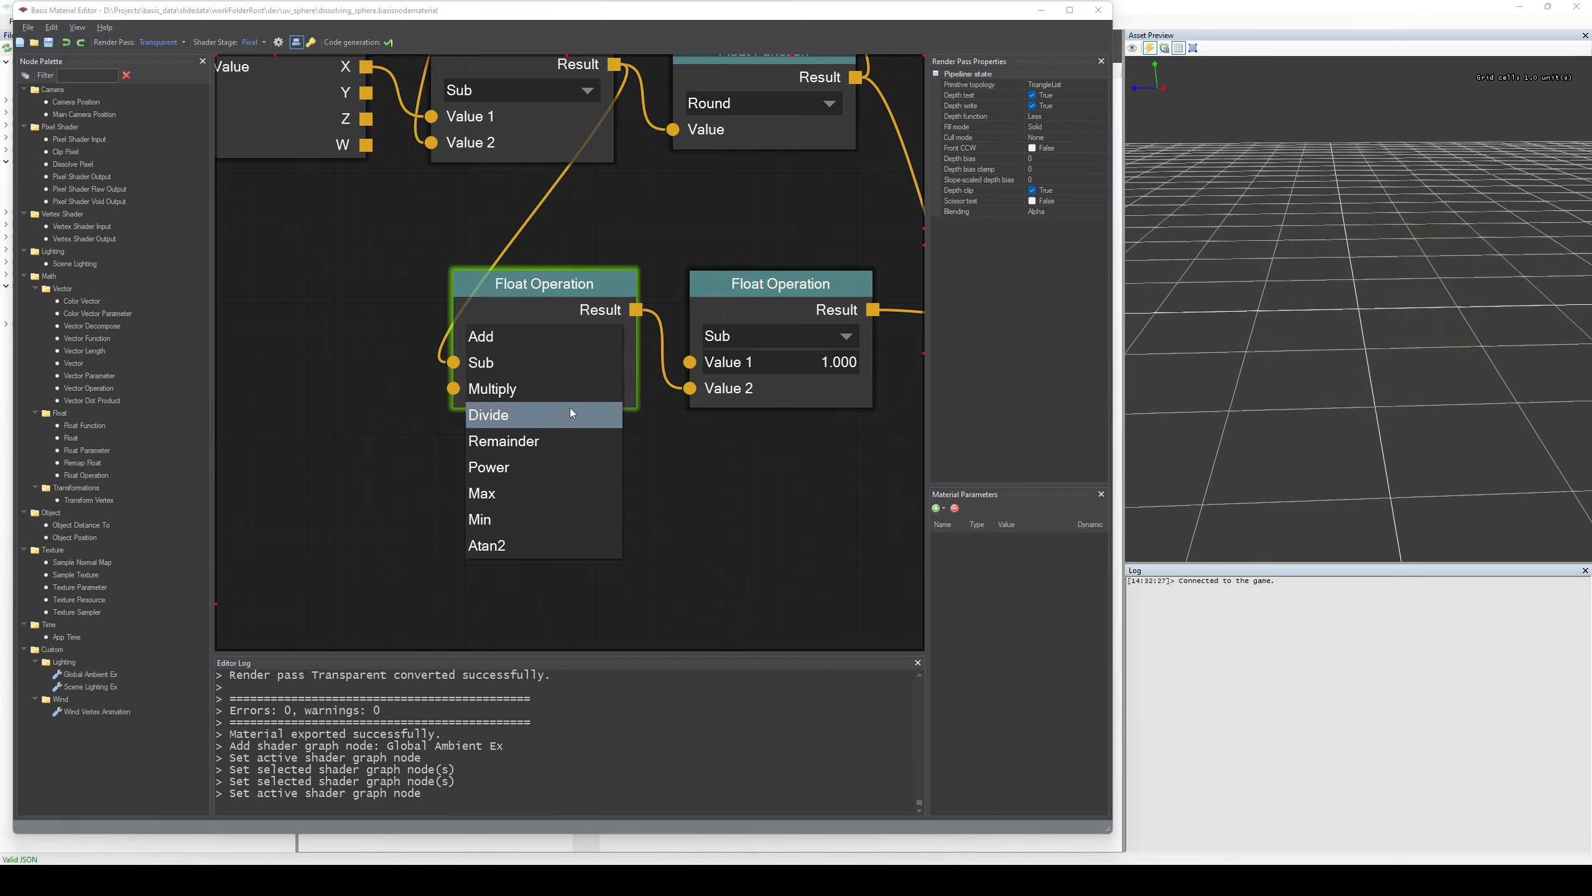
pyautogui.press('Escape')
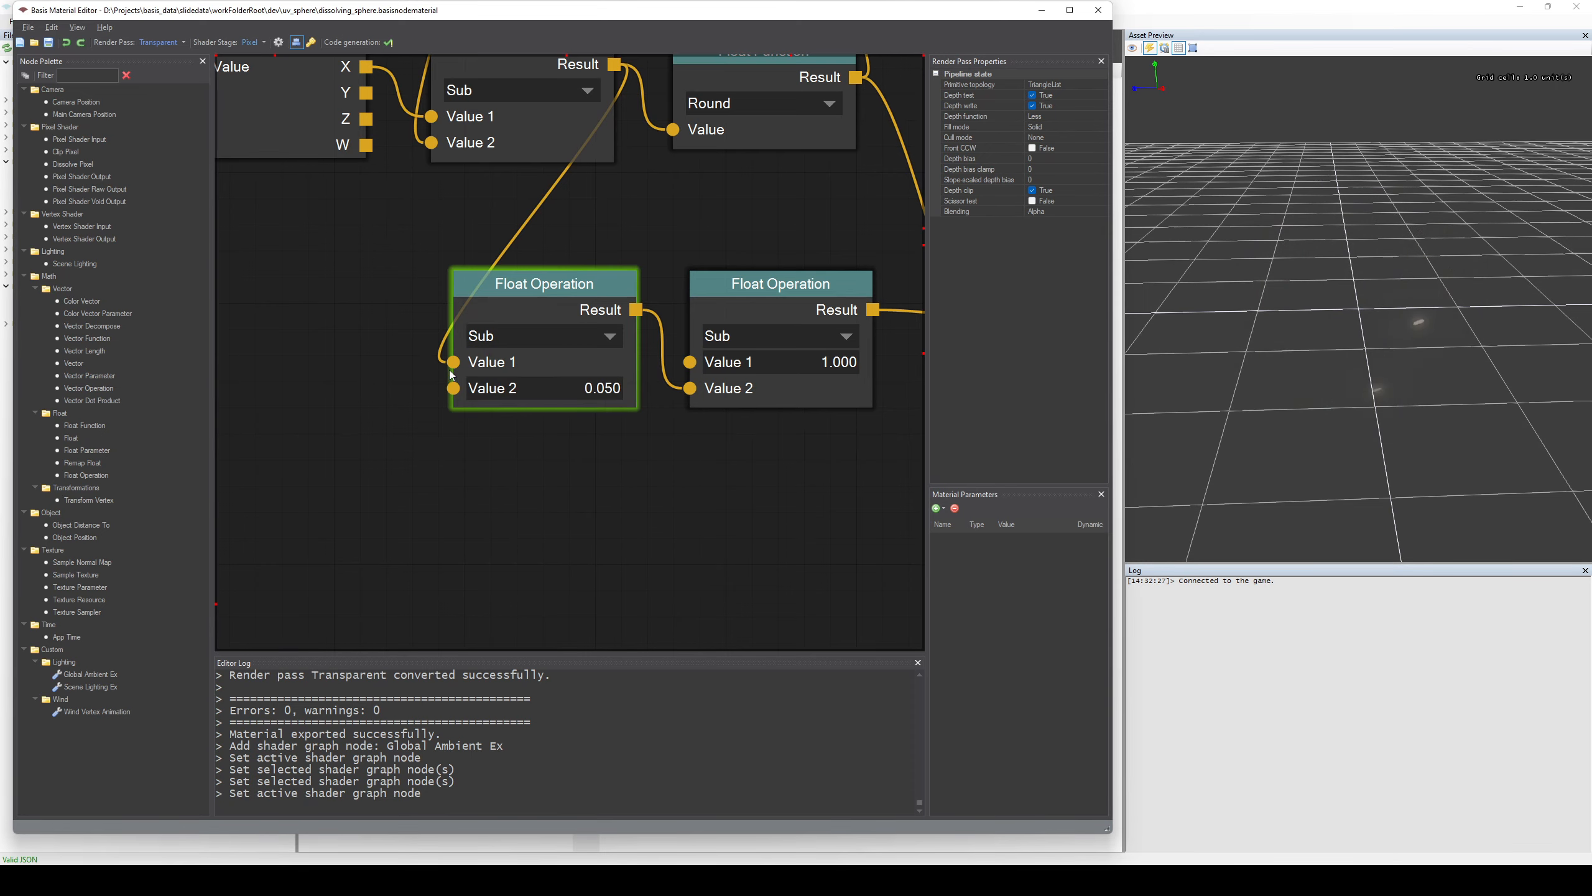
# Disconnect Value 1 of that Float Operation node, open its constant value for editing, and undo the disconnection.
pyautogui.moveTo(452, 362); pyautogui.dragTo(445, 349)
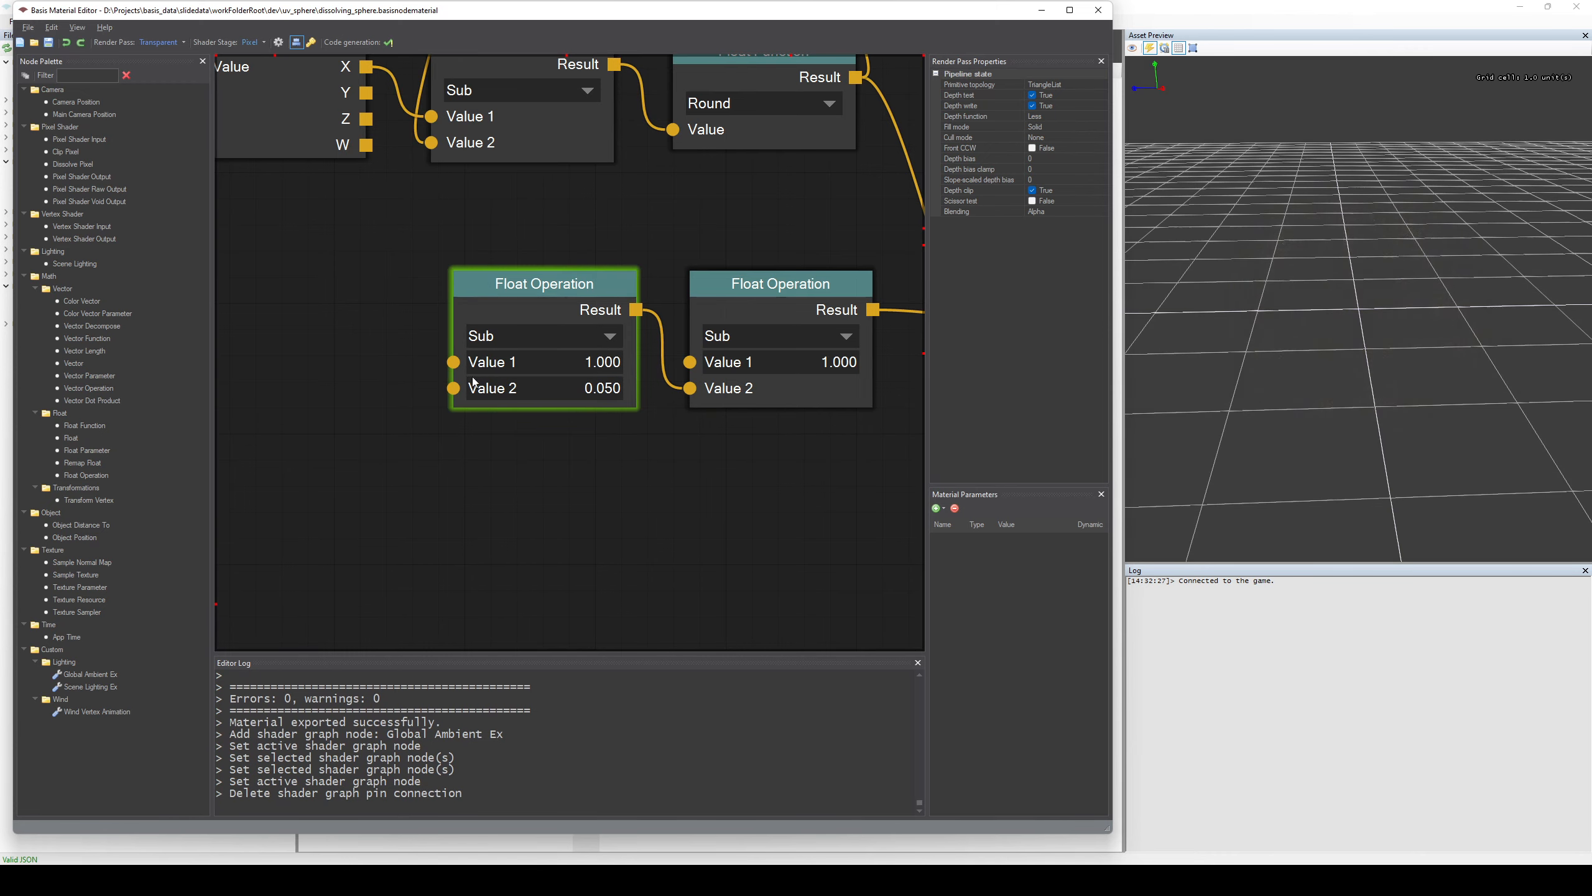
pyautogui.click(575, 364)
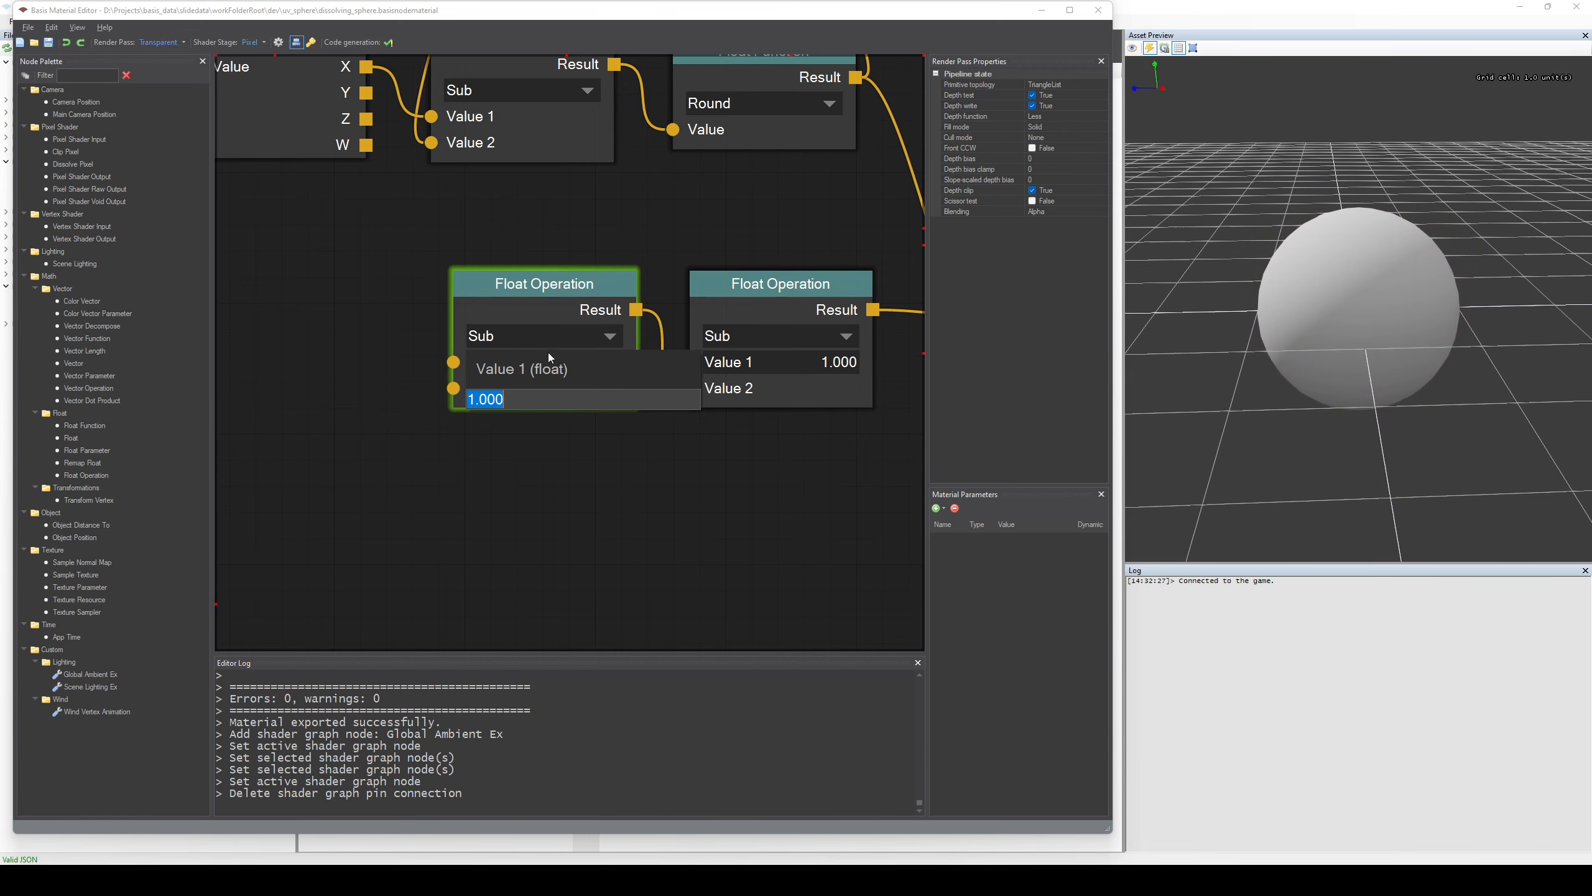
pyautogui.click(585, 320)
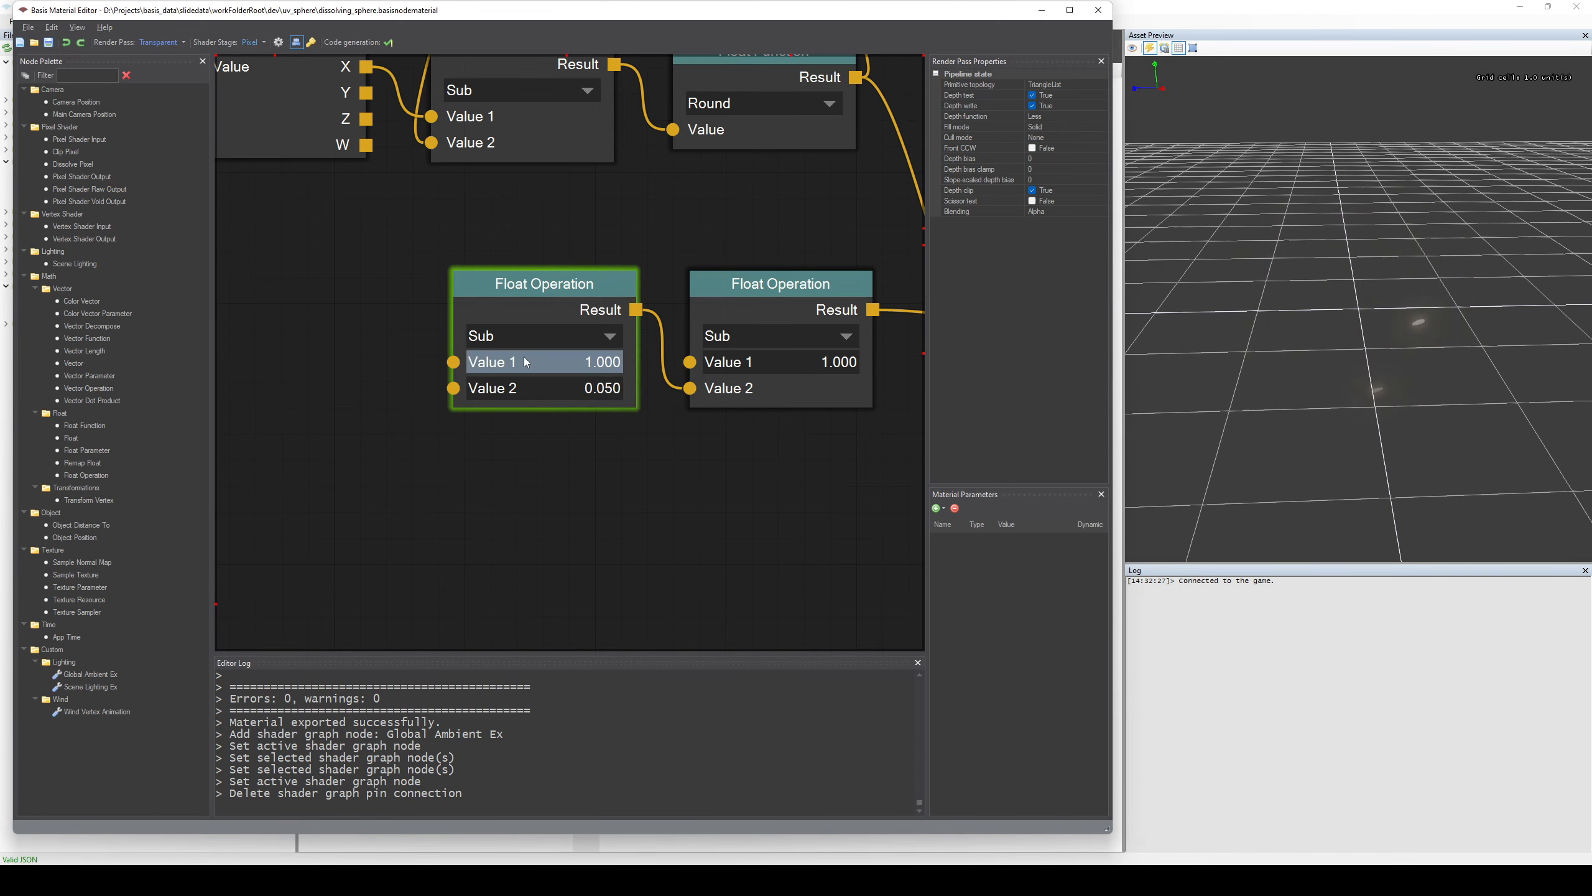
pyautogui.scroll(-1, 471, 500)
pyautogui.hotkey('ctrl', 'z')
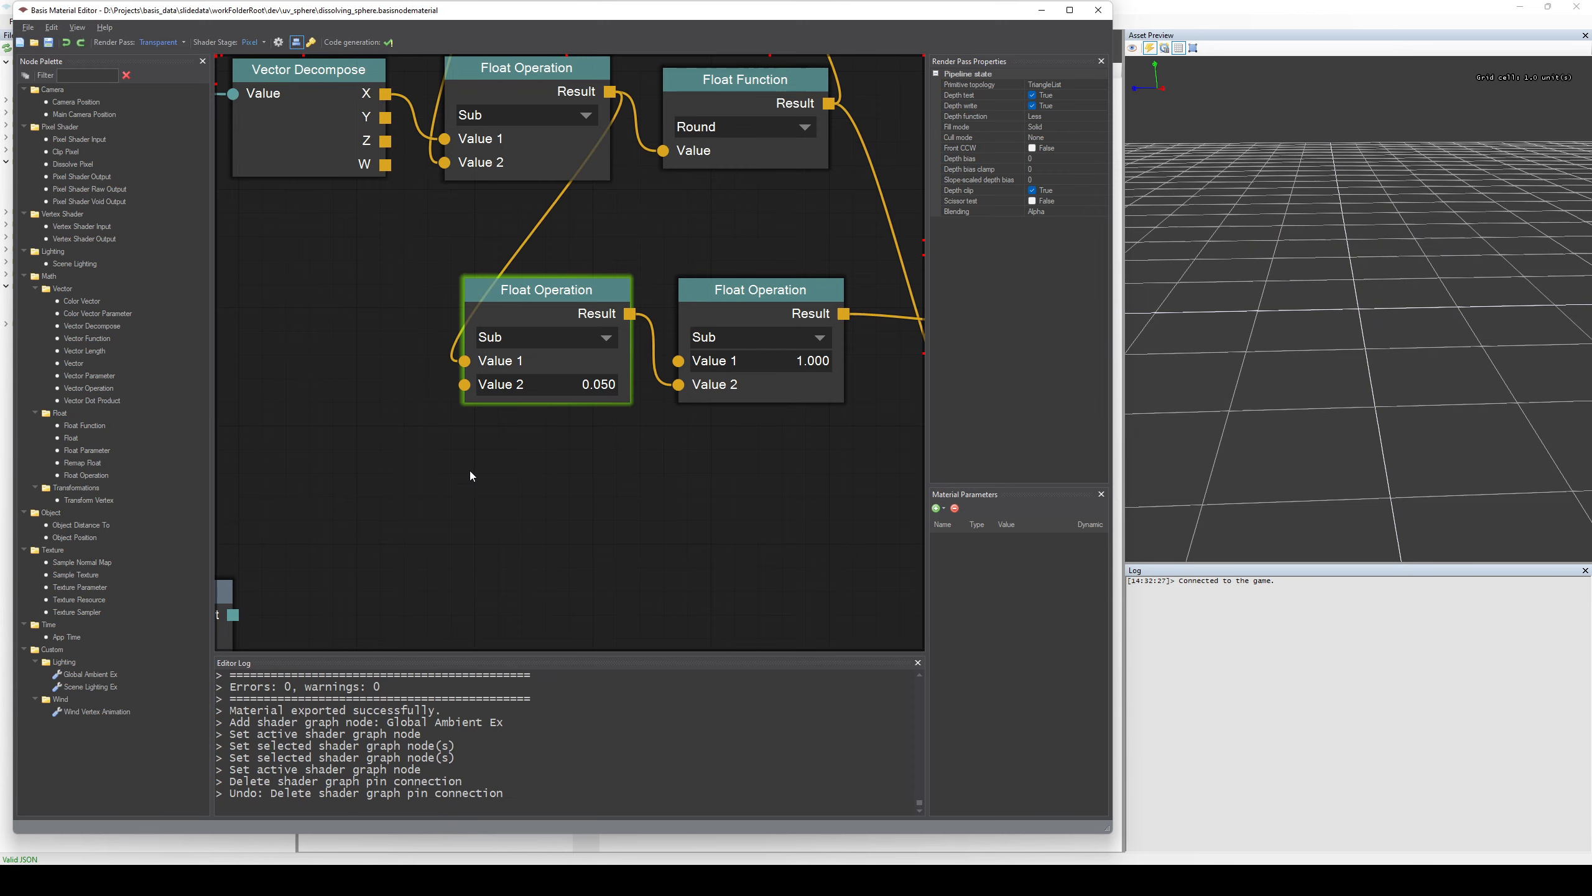
# Add a Wind Vertex Animation node from the Custom Wind category below the Float Operation nodes and select it.
pyautogui.scroll(-4, 413, 462)
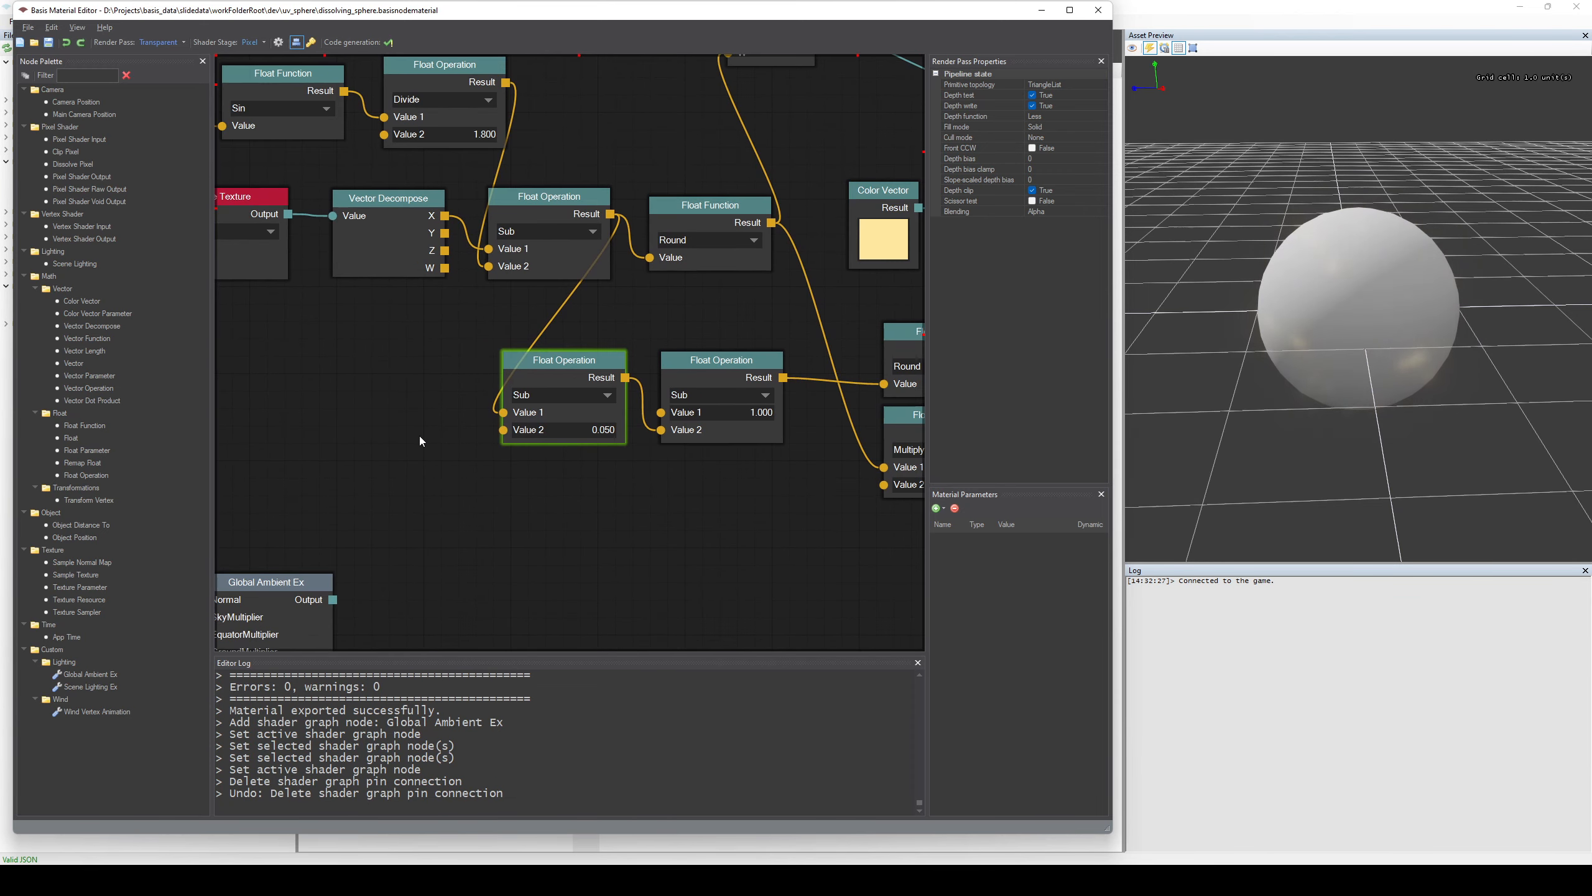
pyautogui.moveTo(416, 433); pyautogui.dragTo(393, 412, button='middle')
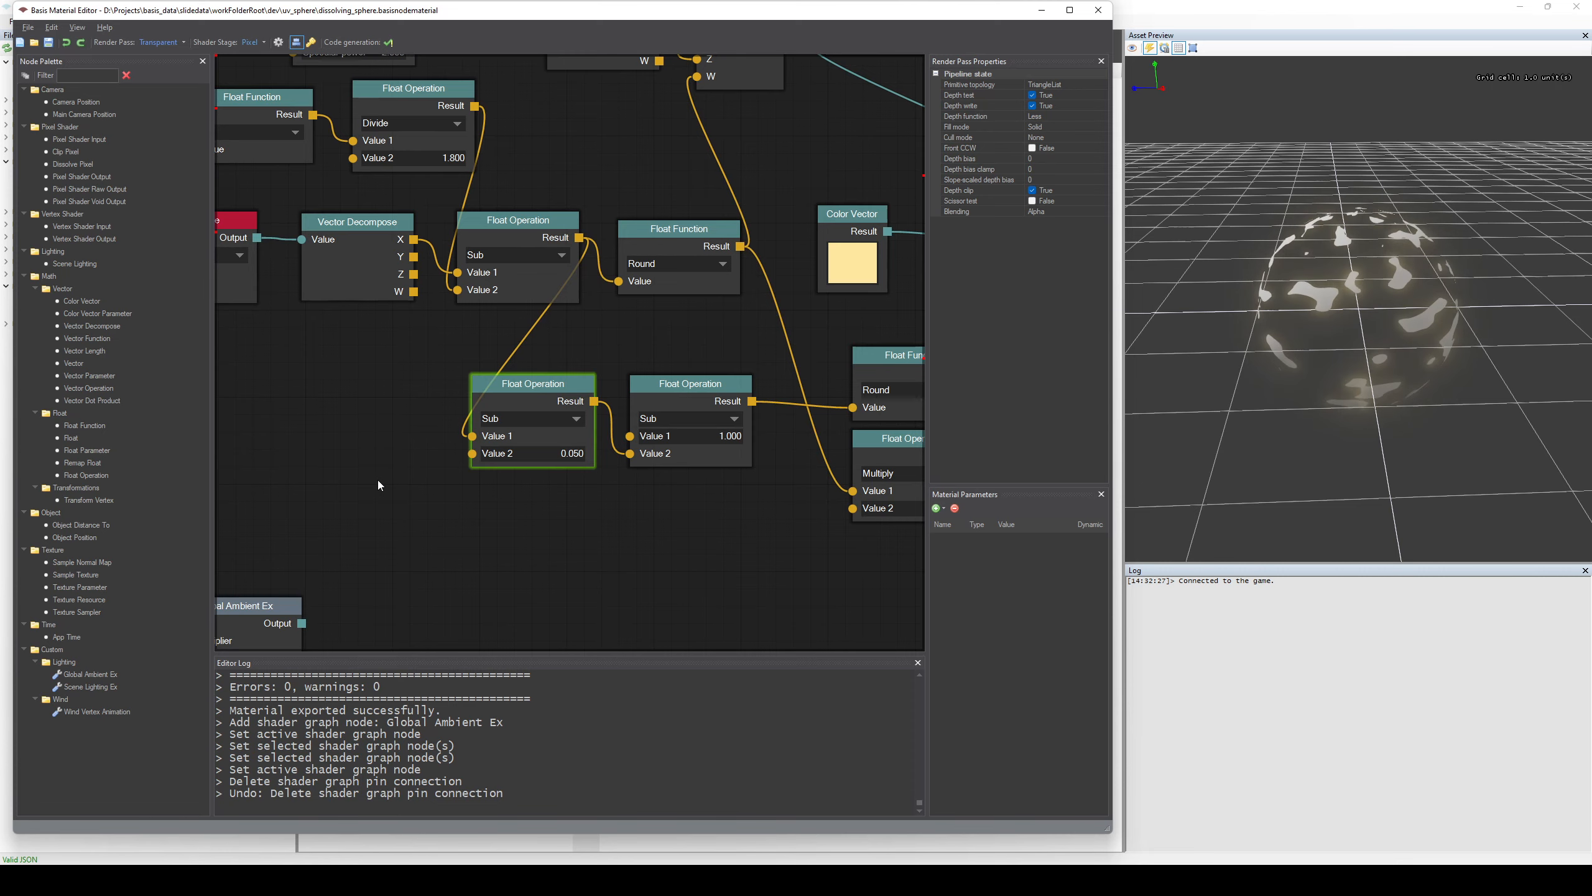
pyautogui.moveTo(383, 397); pyautogui.dragTo(380, 492, button='middle')
pyautogui.scroll(-2, 378, 488)
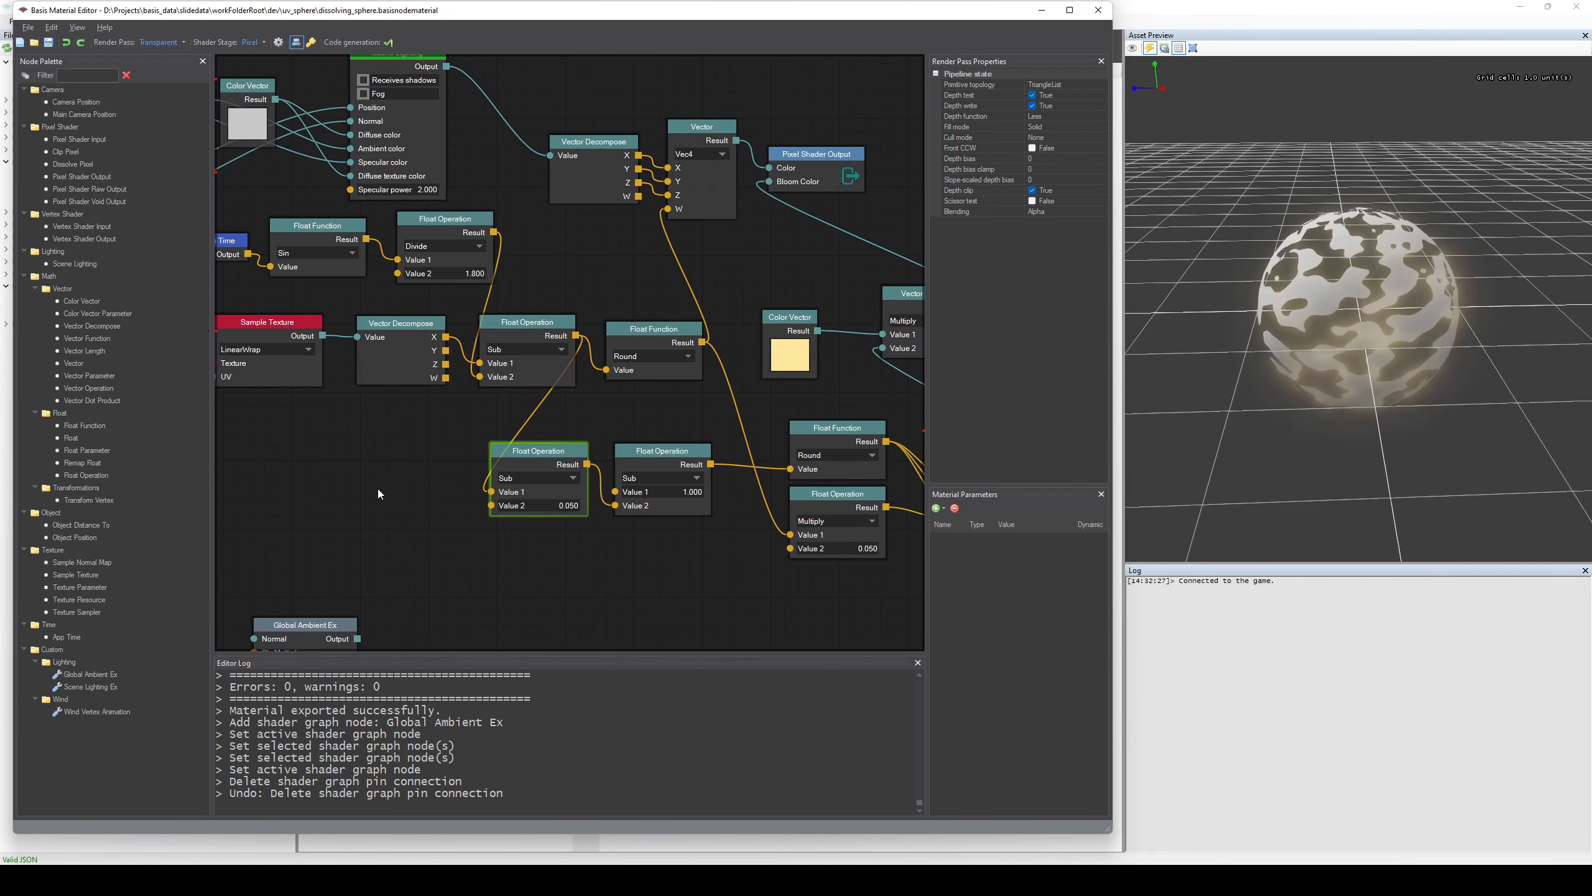
pyautogui.moveTo(361, 453); pyautogui.dragTo(450, 431, button='middle')
pyautogui.scroll(-2, 467, 470)
pyautogui.scroll(-1, 468, 470)
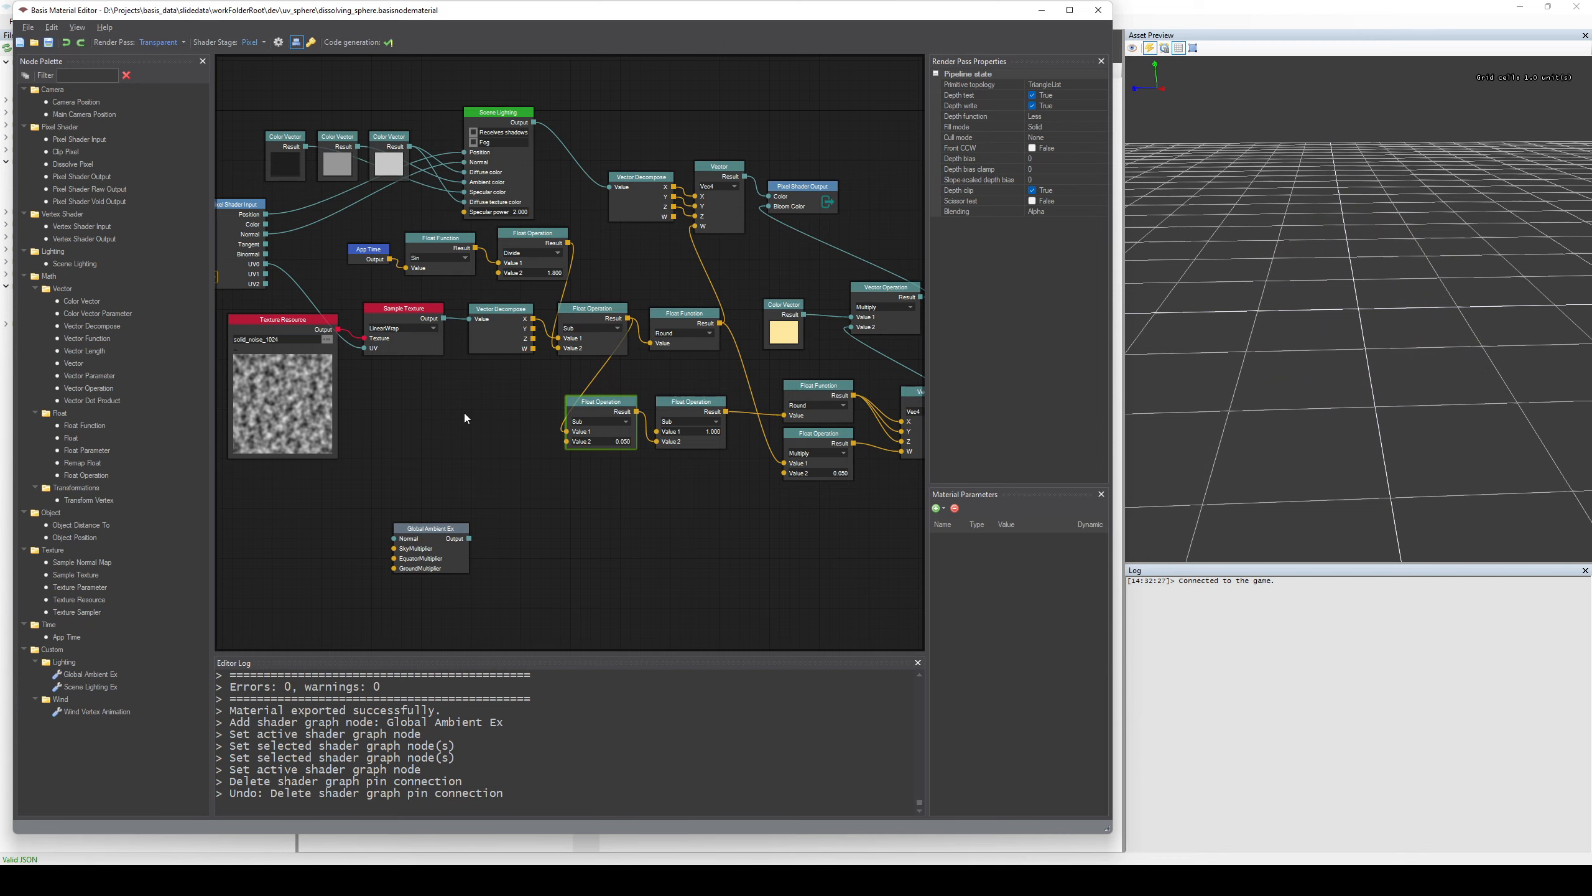
pyautogui.moveTo(85, 712); pyautogui.dragTo(602, 552)
pyautogui.scroll(1, 655, 602)
pyautogui.scroll(5, 660, 602)
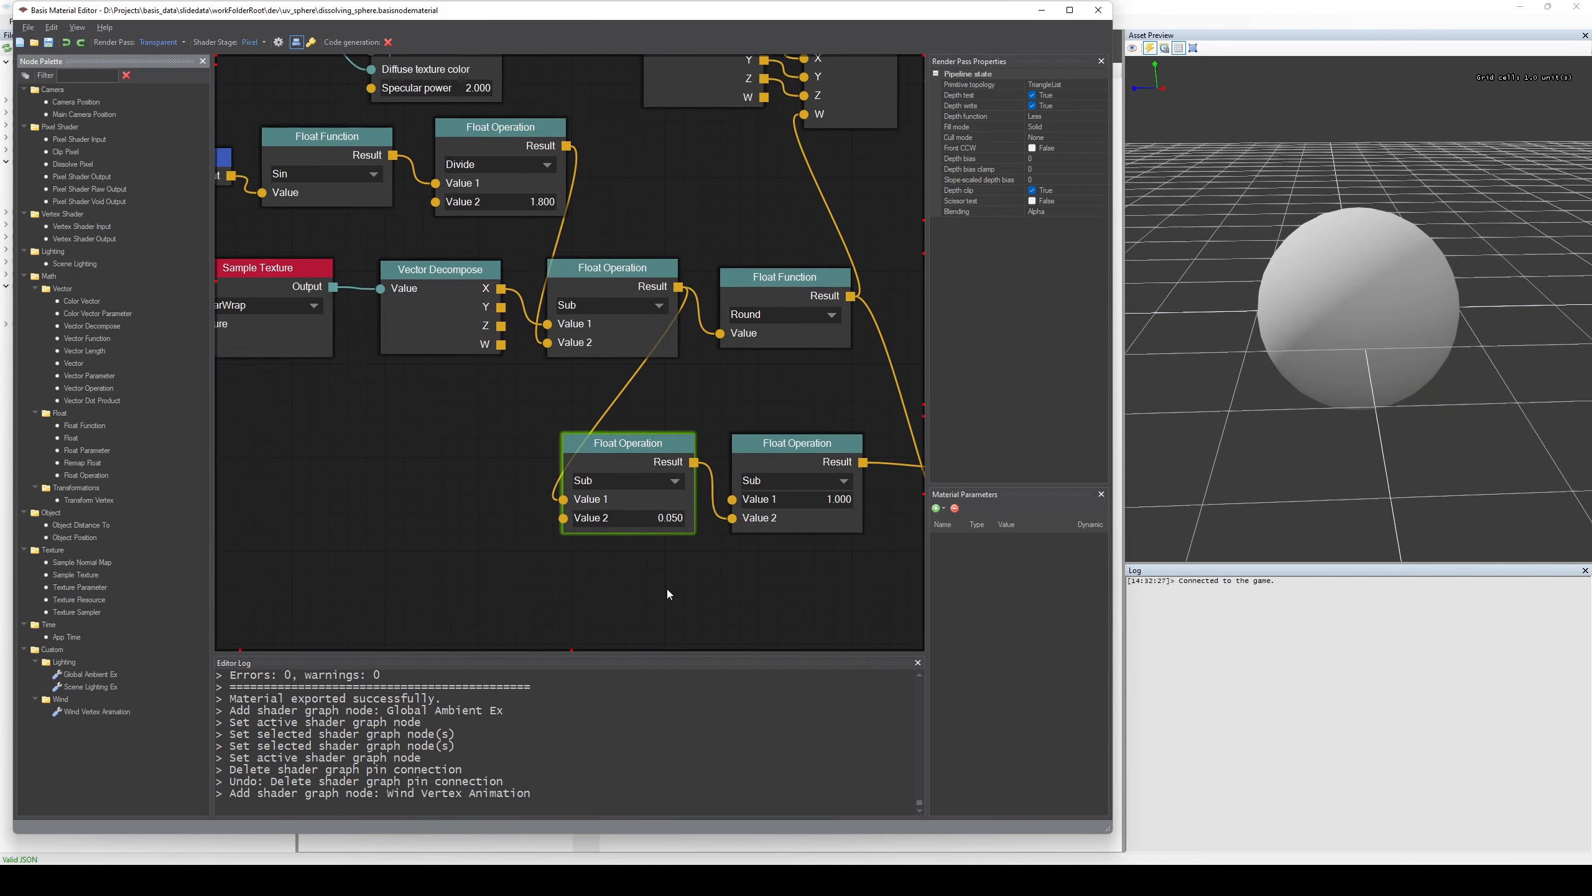
pyautogui.moveTo(667, 593); pyautogui.dragTo(609, 384, button='middle')
pyautogui.scroll(1, 607, 481)
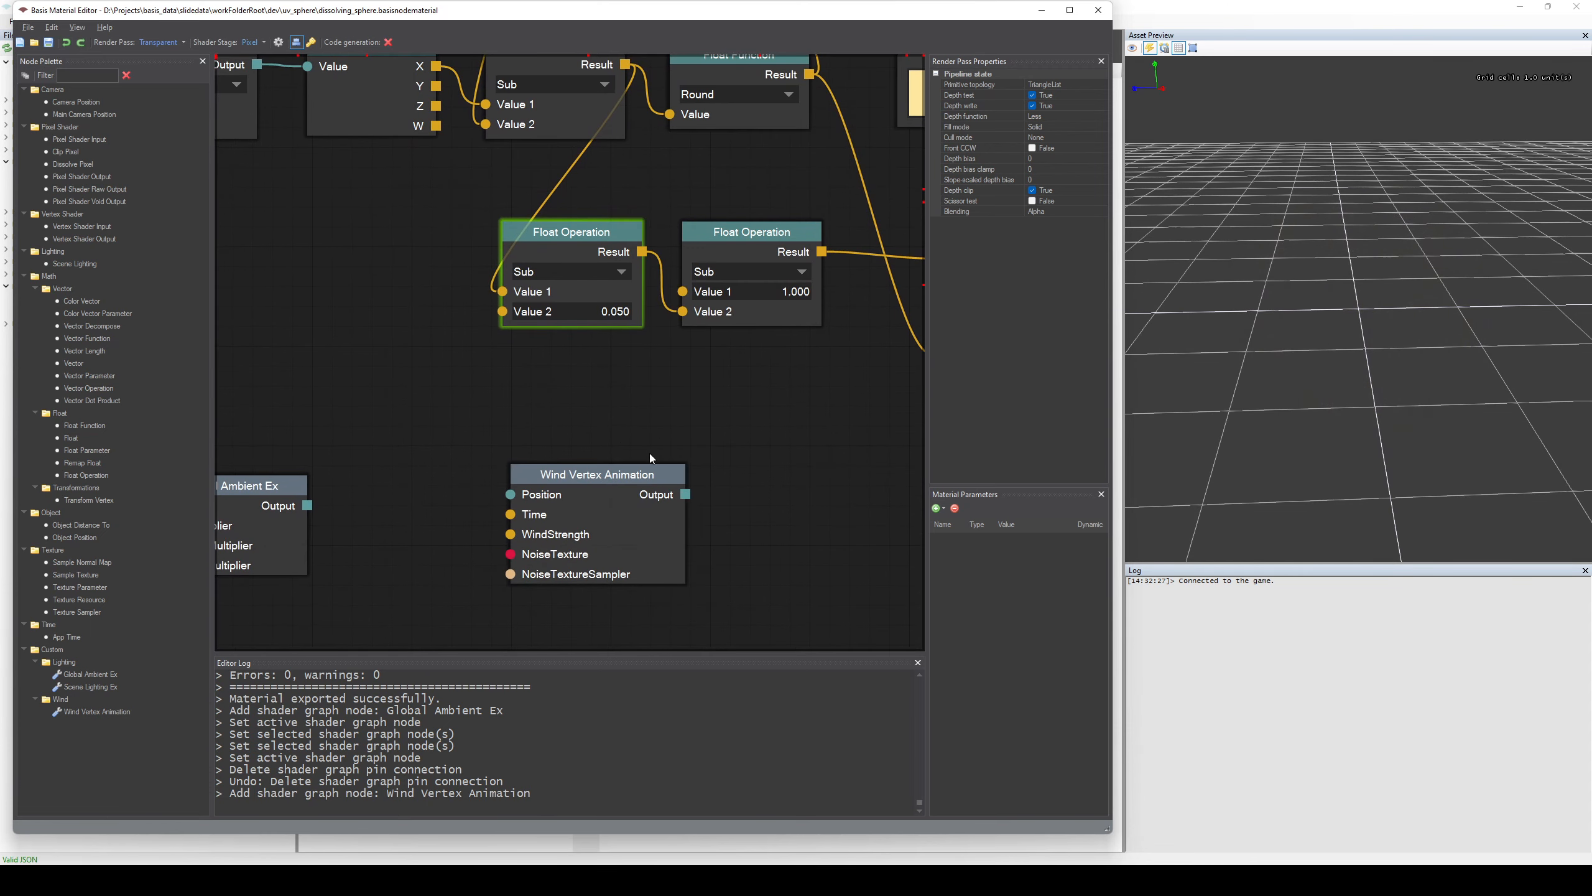
pyautogui.click(619, 476)
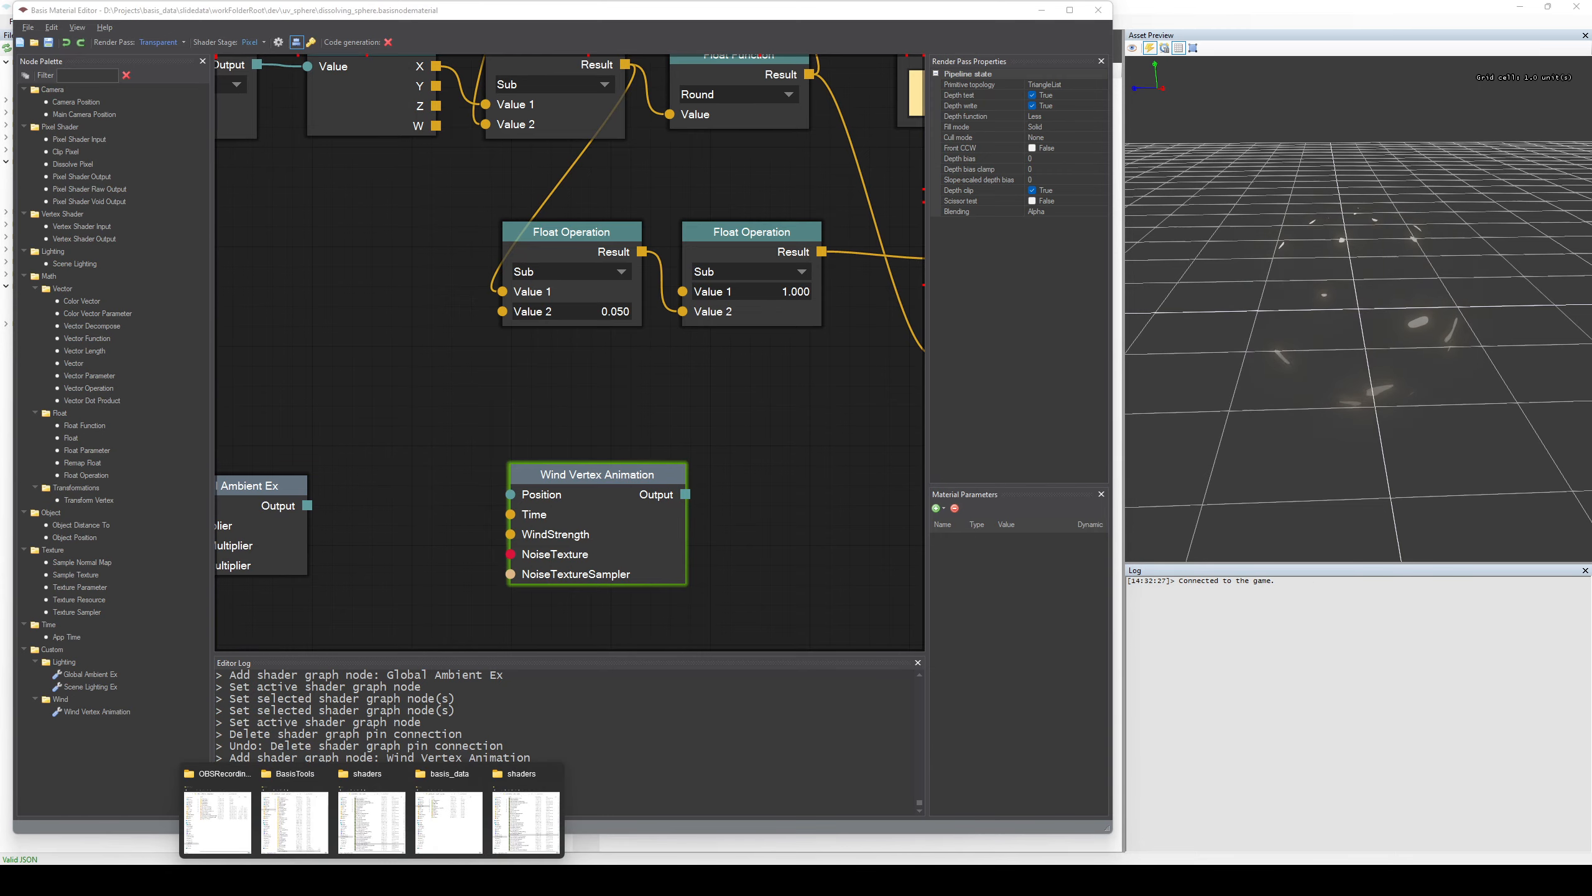
# Switch to the basis_data File Explorer window and open the folder slidedata\workFolderRoot\game\shaders\custom_function_nodes.
pyautogui.moveTo(408, 849)
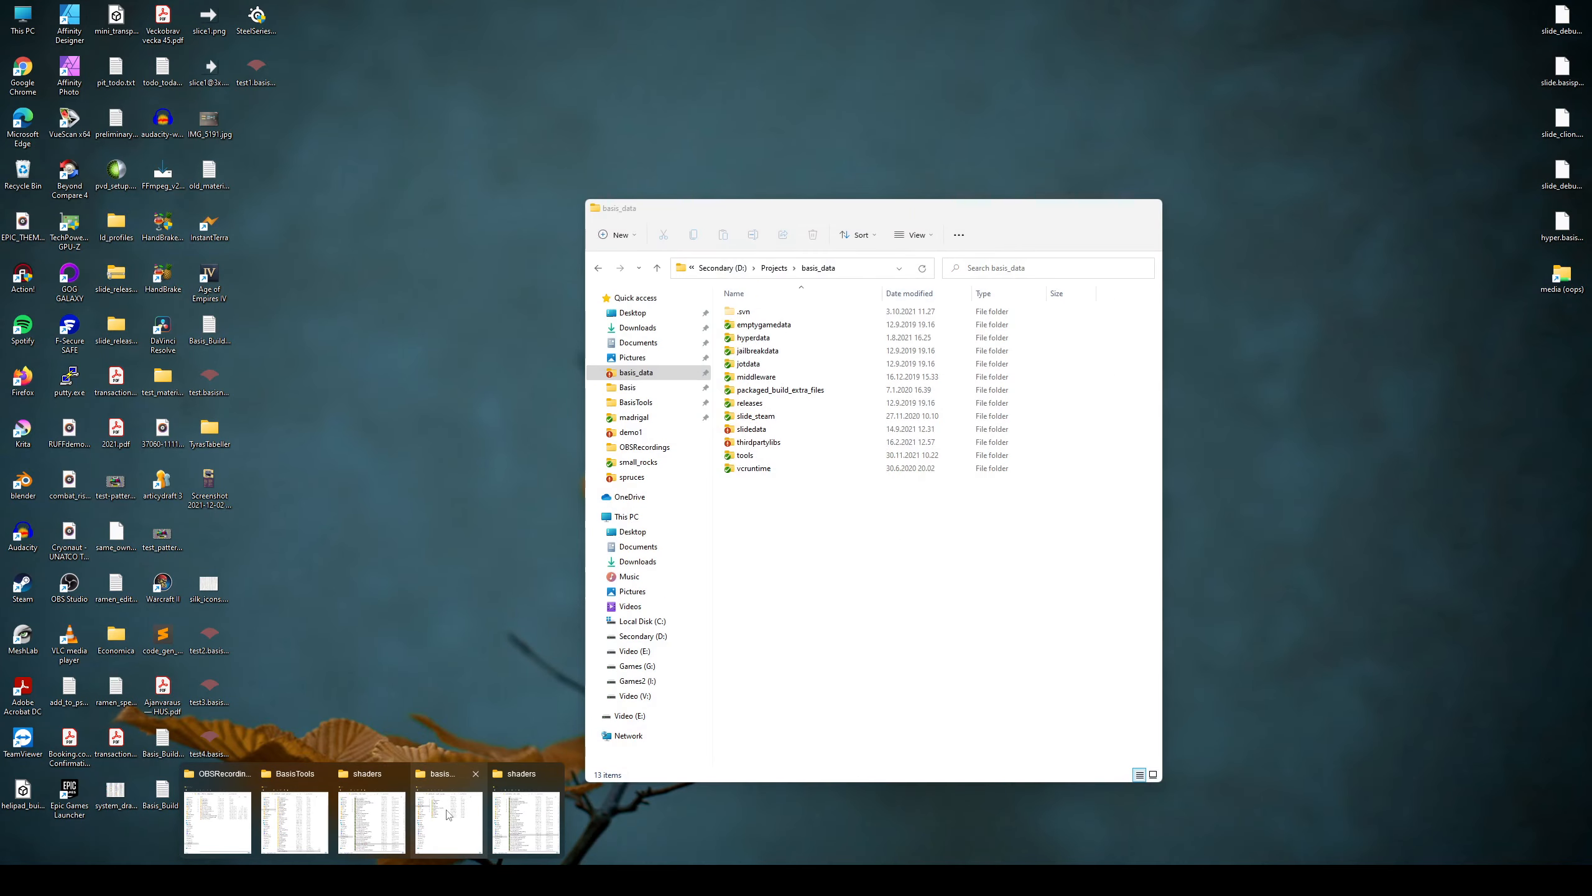
pyautogui.click(449, 820)
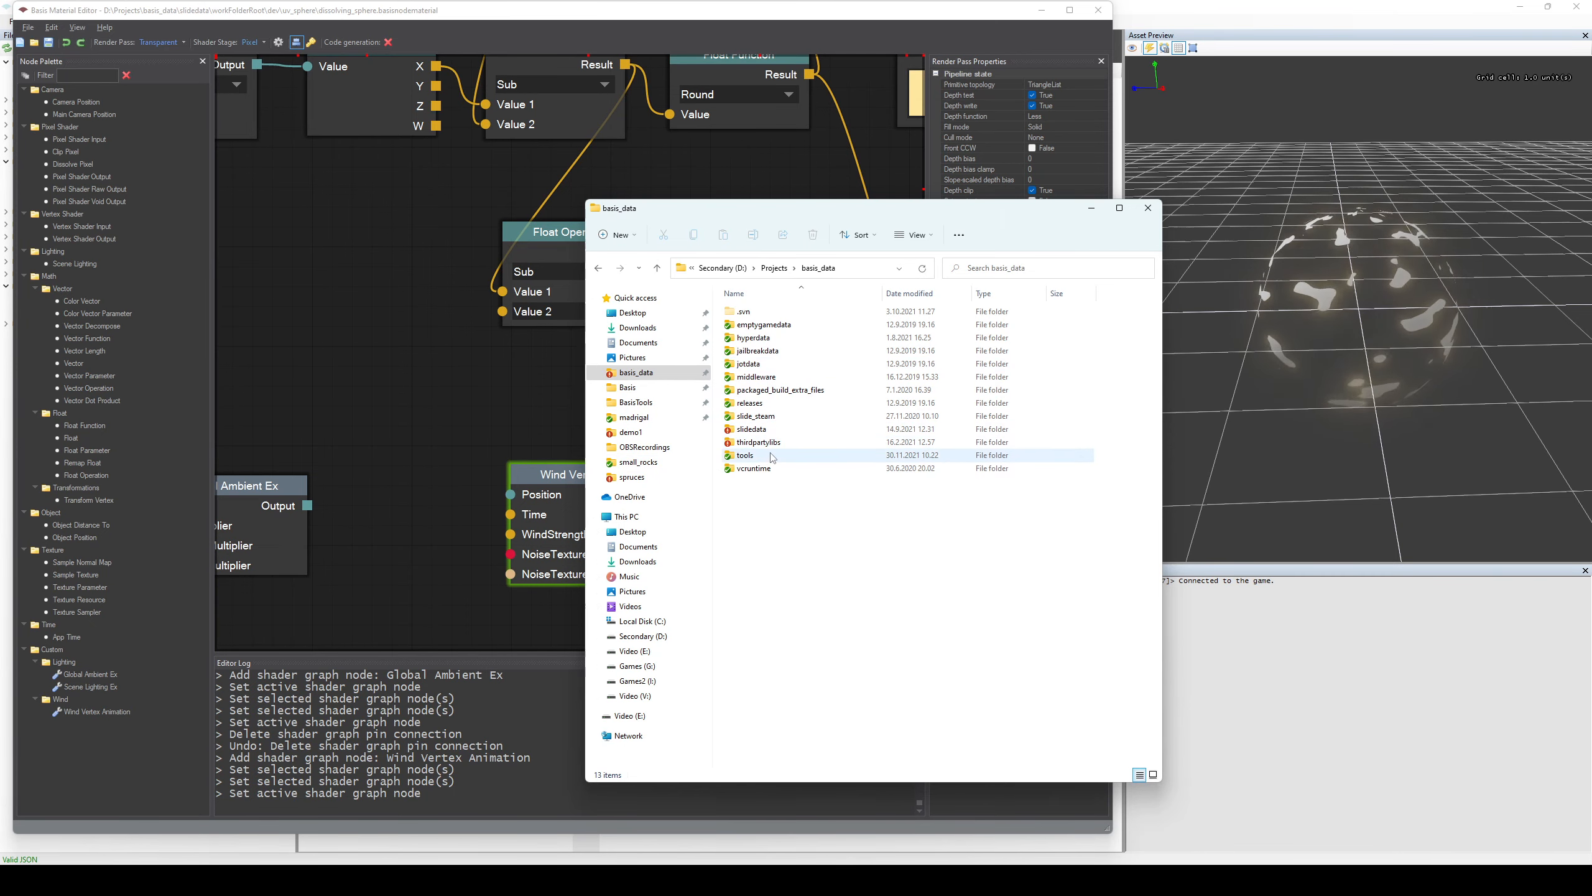
pyautogui.doubleClick(752, 429)
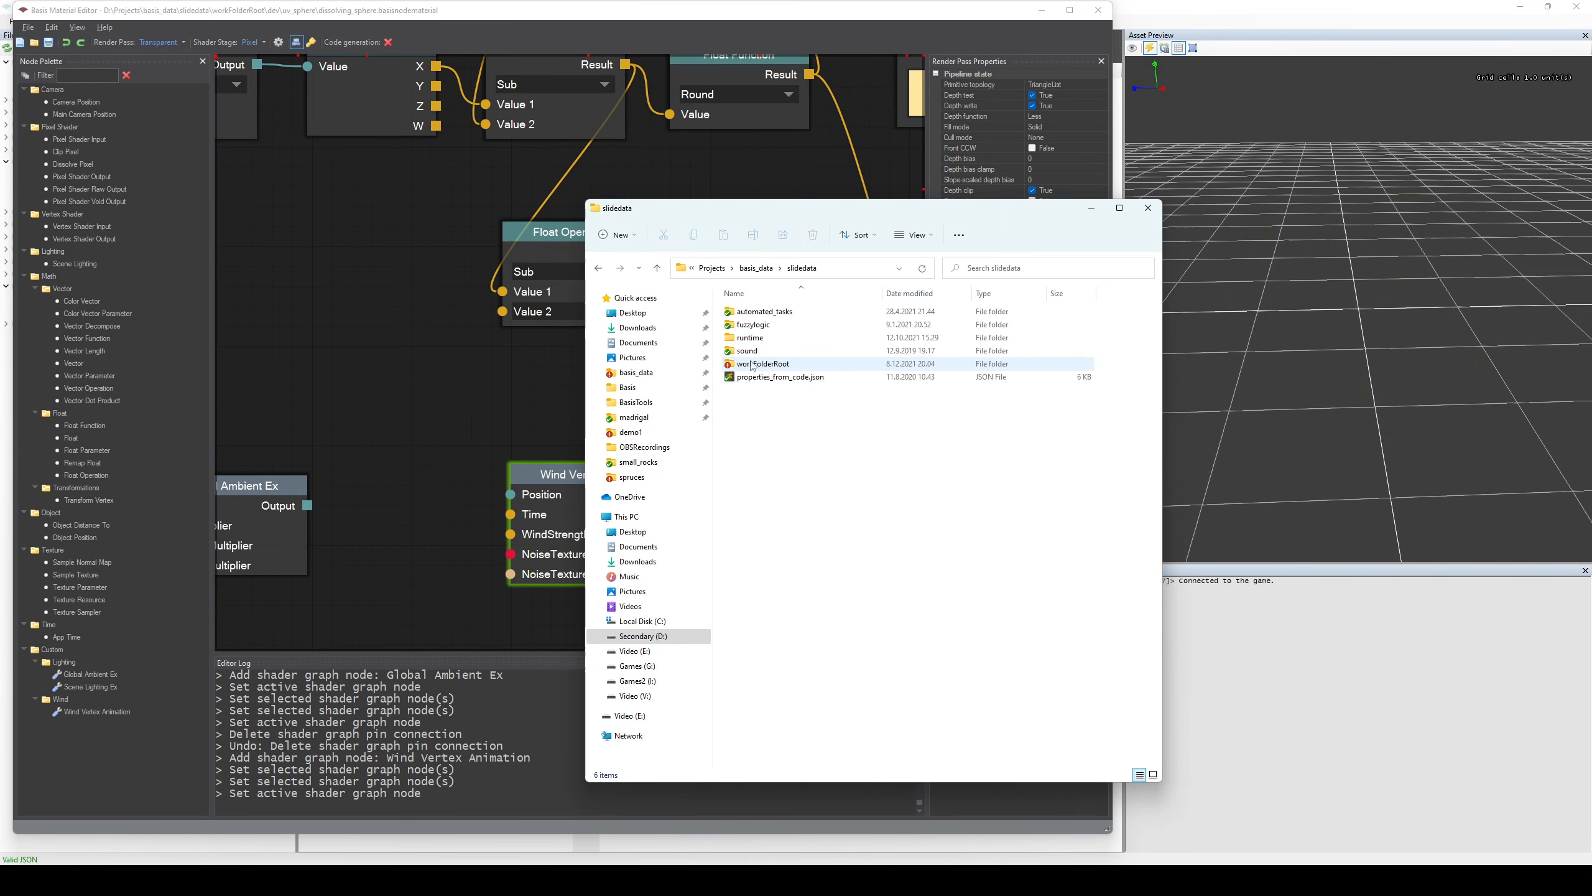
pyautogui.doubleClick(757, 367)
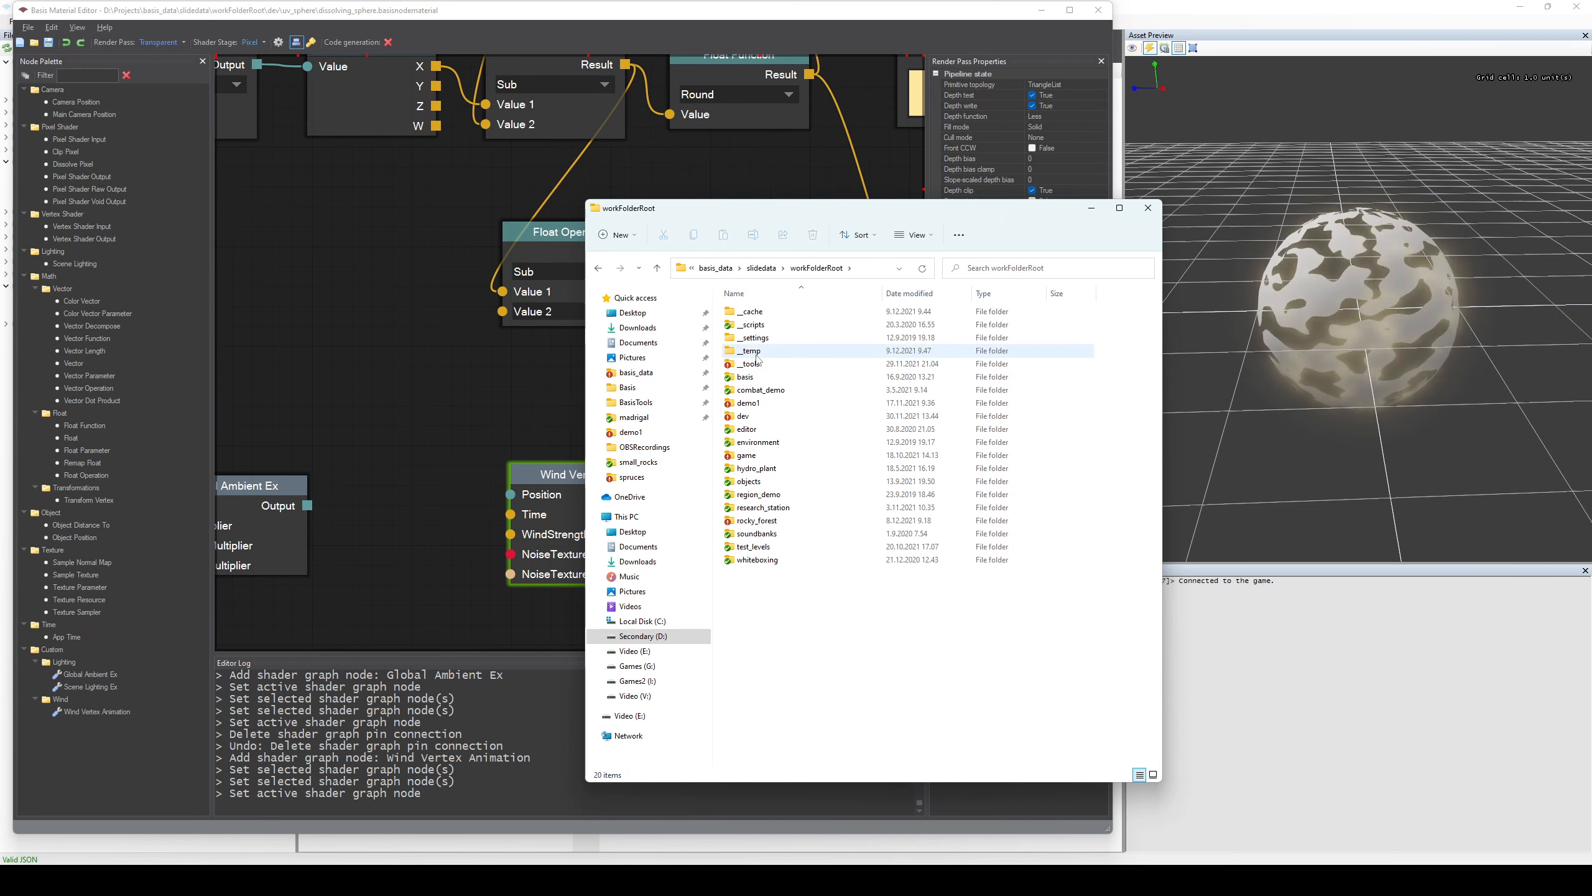
pyautogui.doubleClick(747, 455)
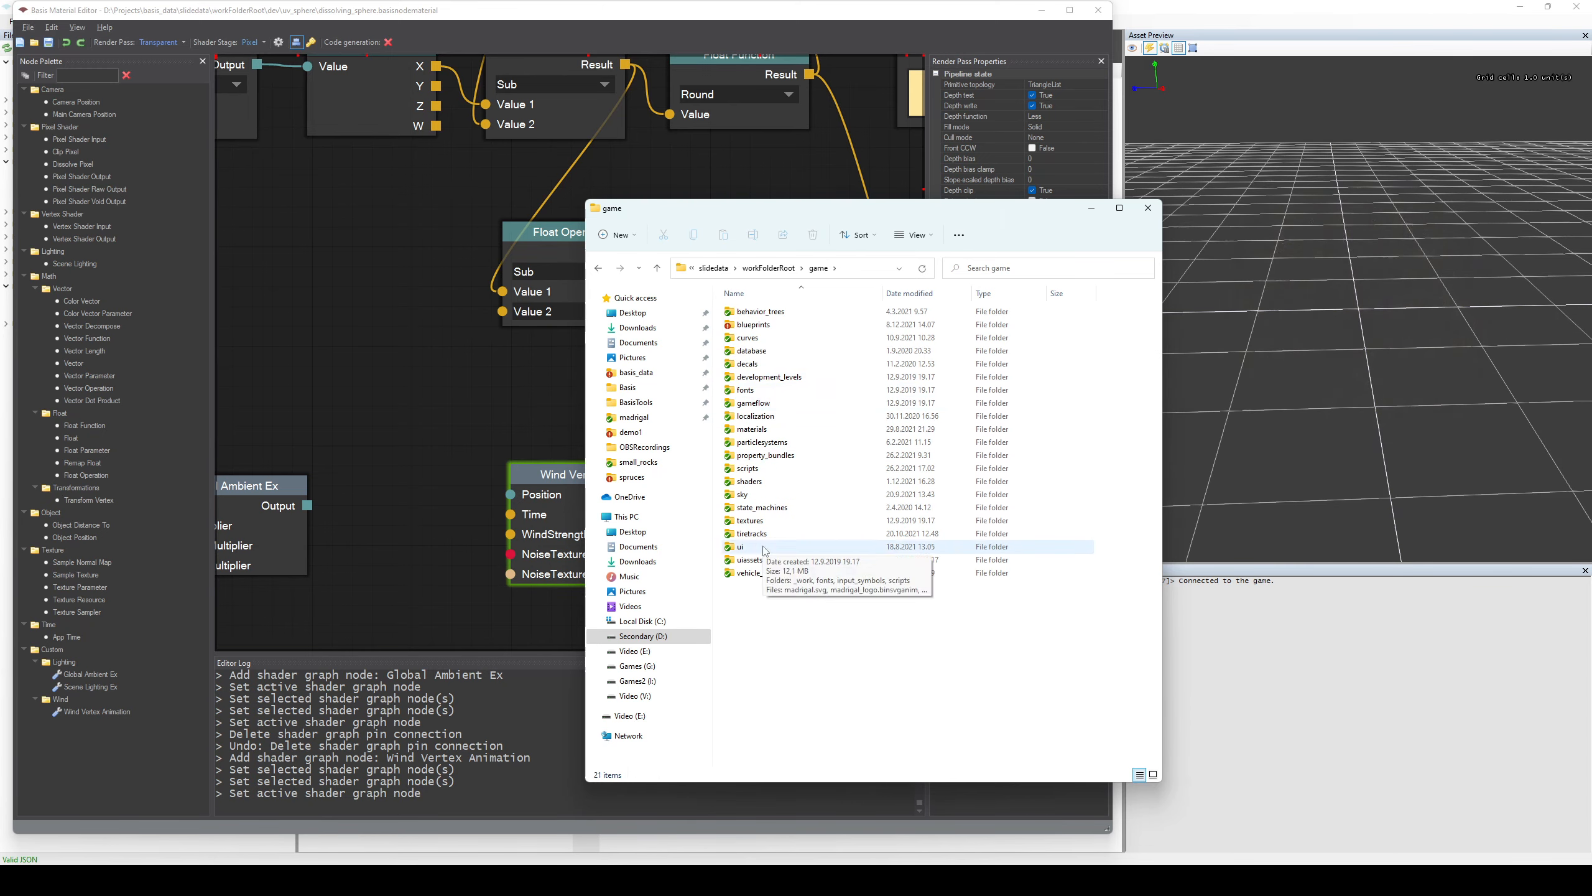
pyautogui.doubleClick(759, 481)
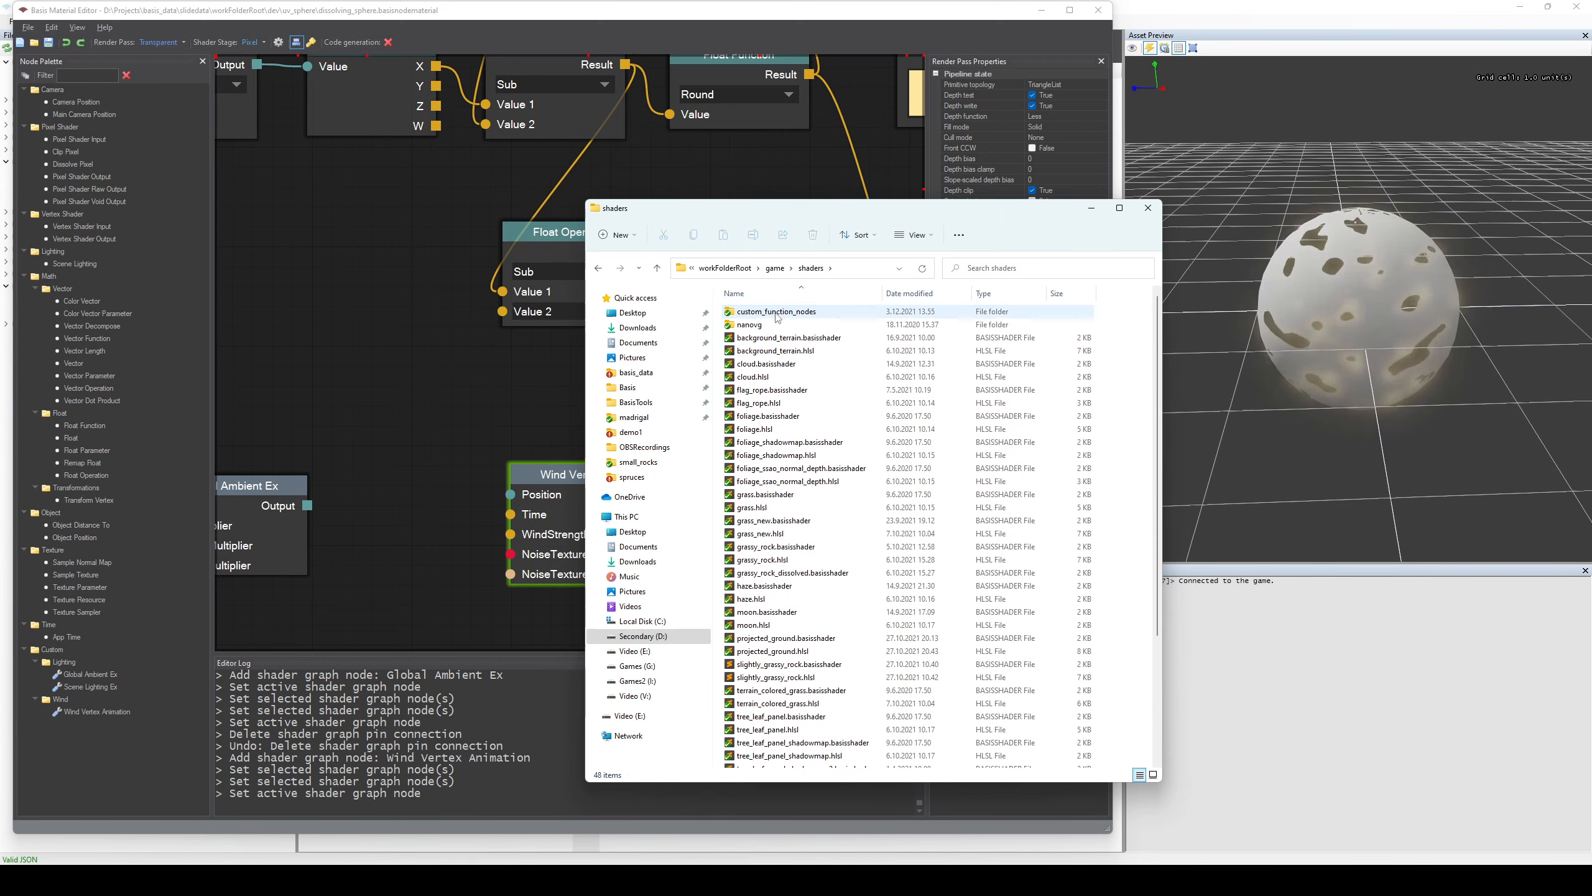
pyautogui.doubleClick(770, 311)
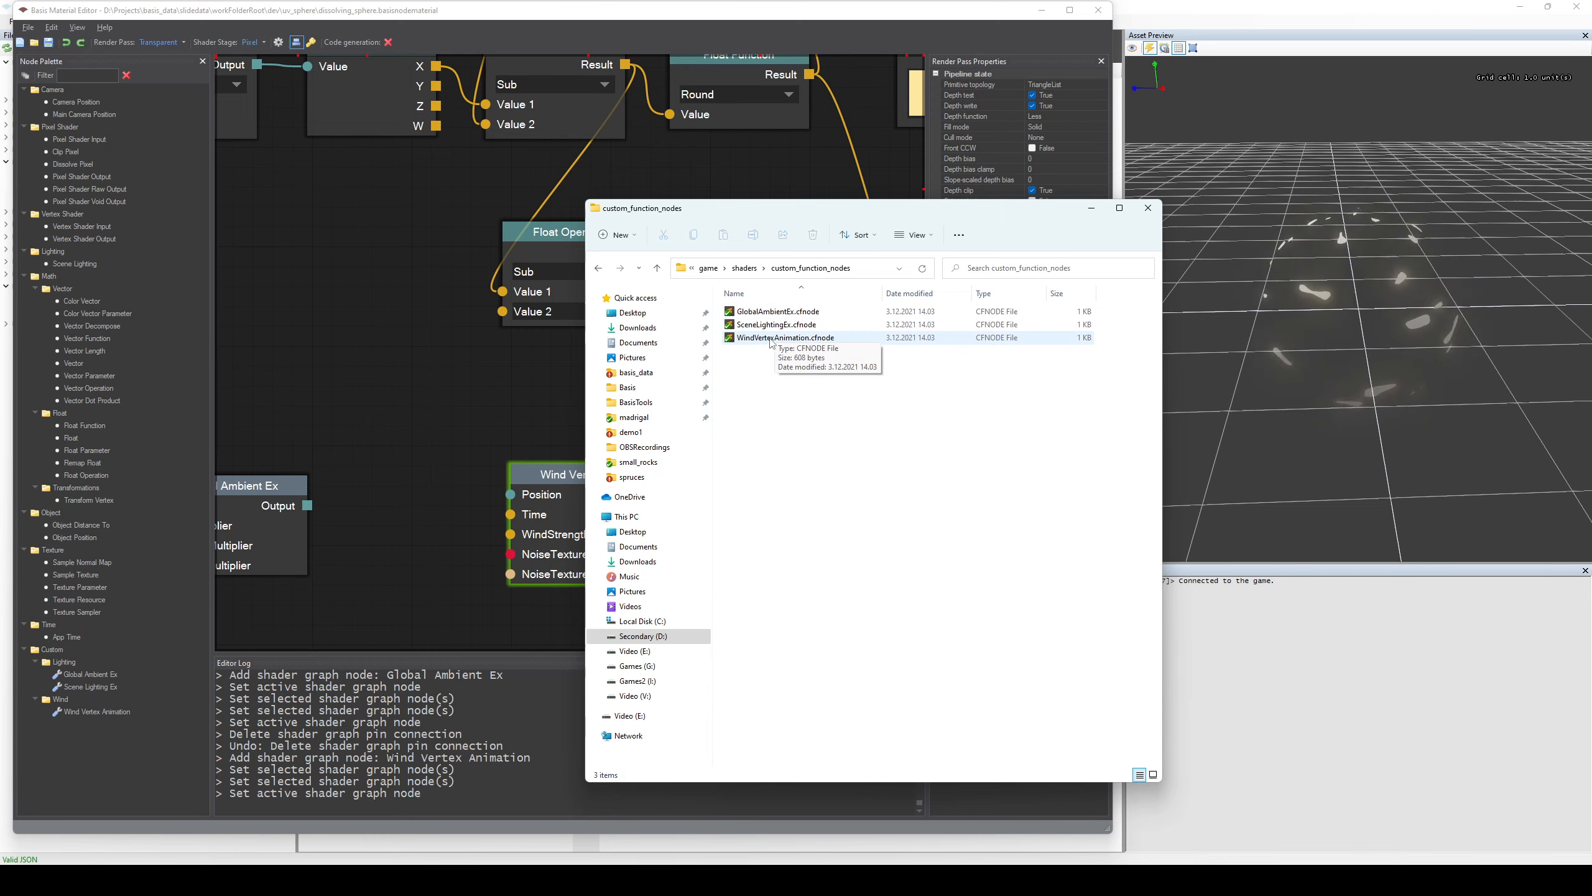
# Open WindVertexAnimation.cfnode in Sublime Text, with the window sized above the Wind Vertex Animation node and the text enlarged, to compare them.
pyautogui.click(512, 403)
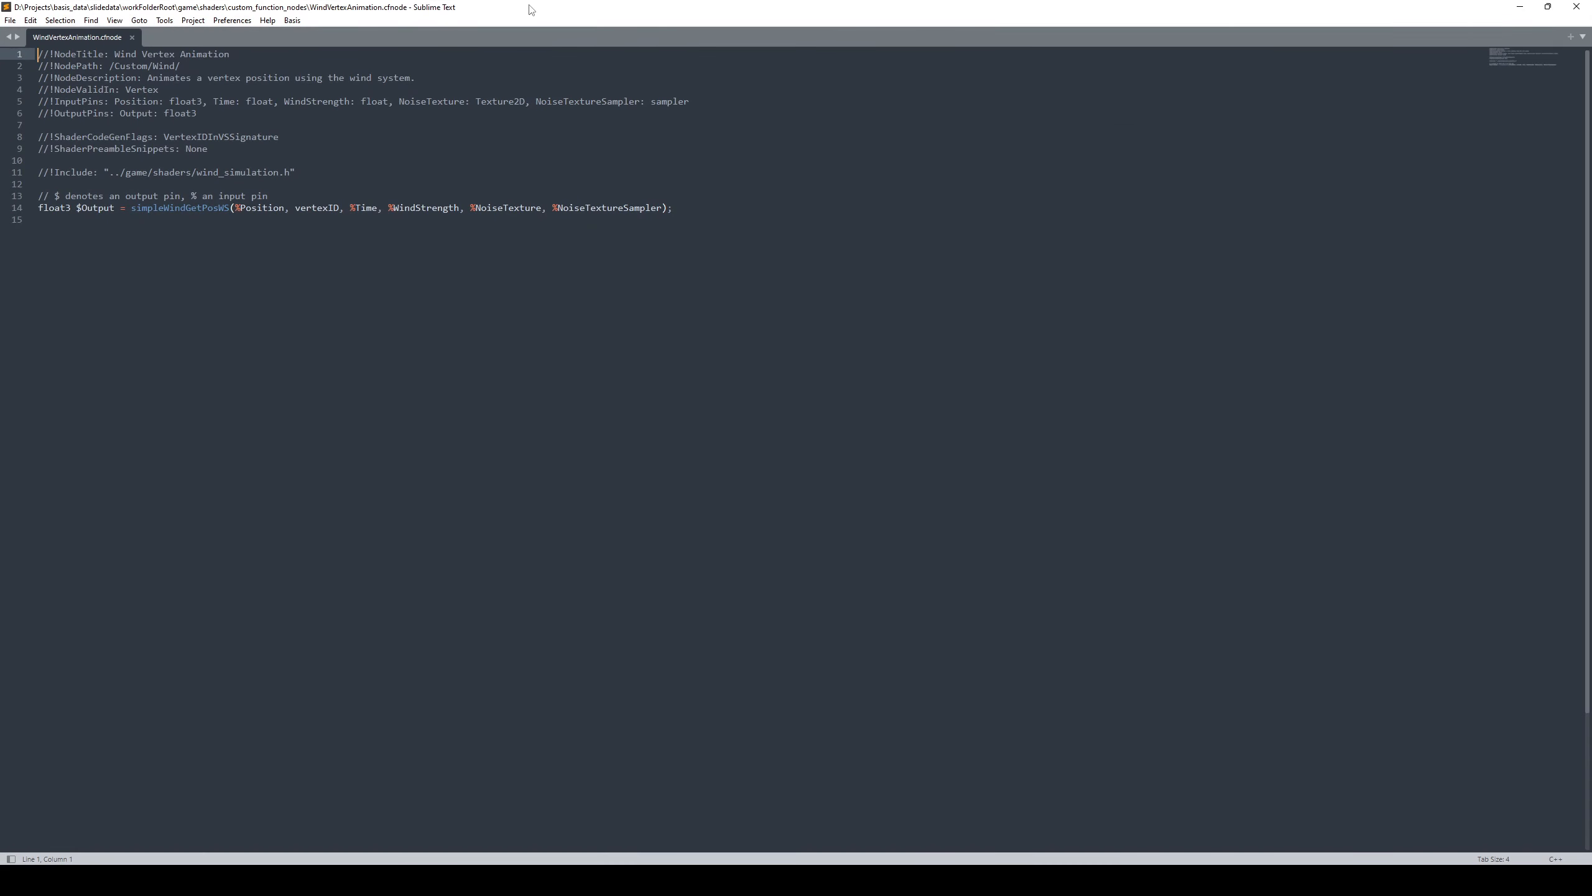
pyautogui.doubleClick(530, 10)
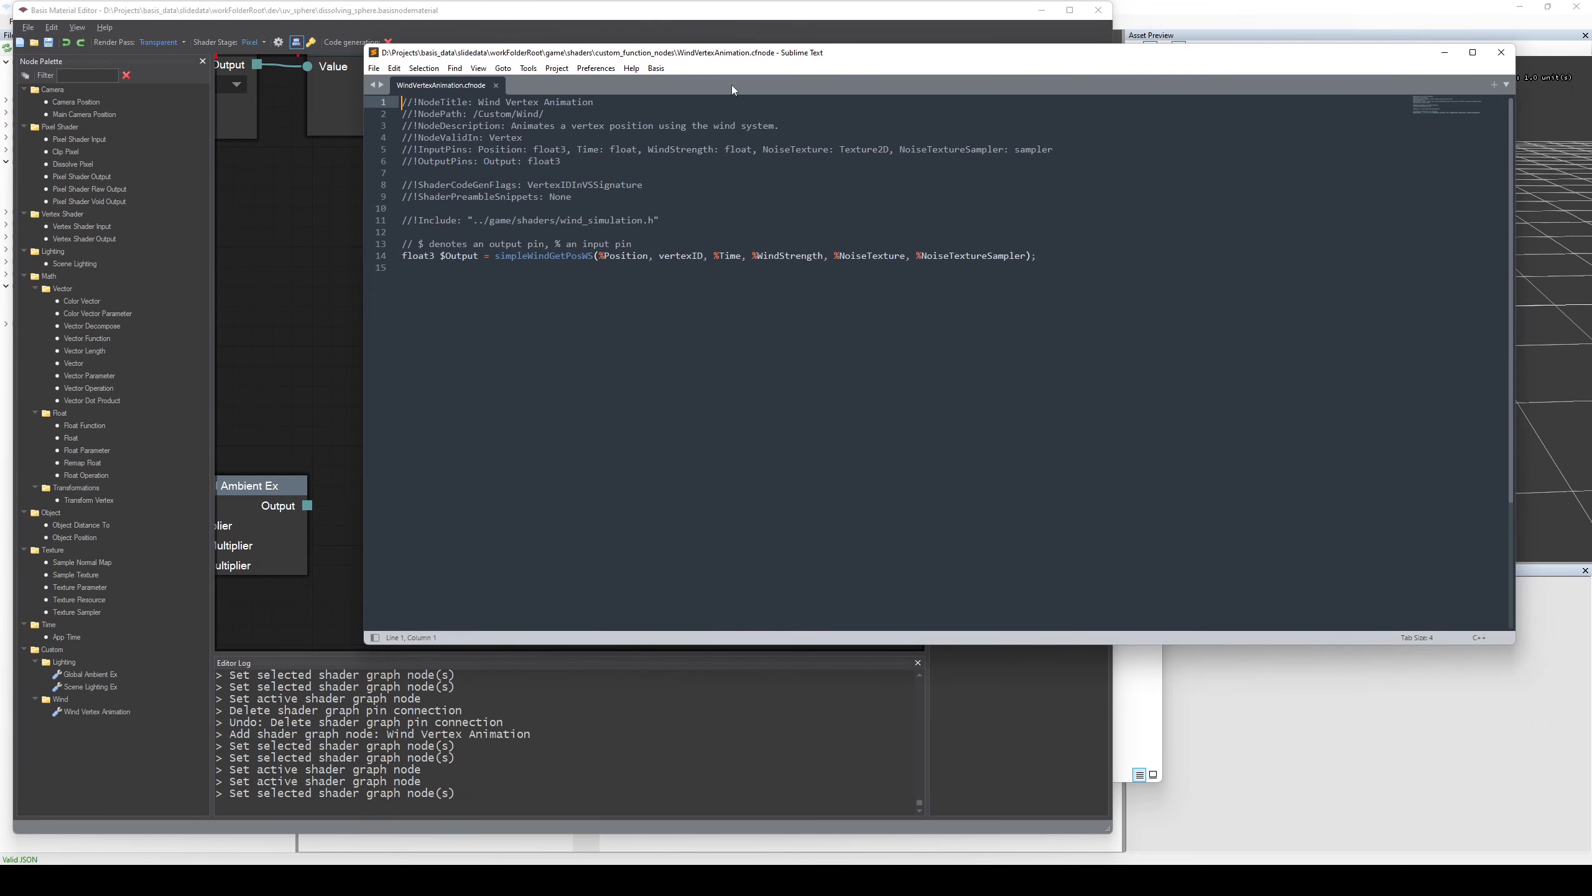
pyautogui.moveTo(988, 645); pyautogui.dragTo(1007, 400)
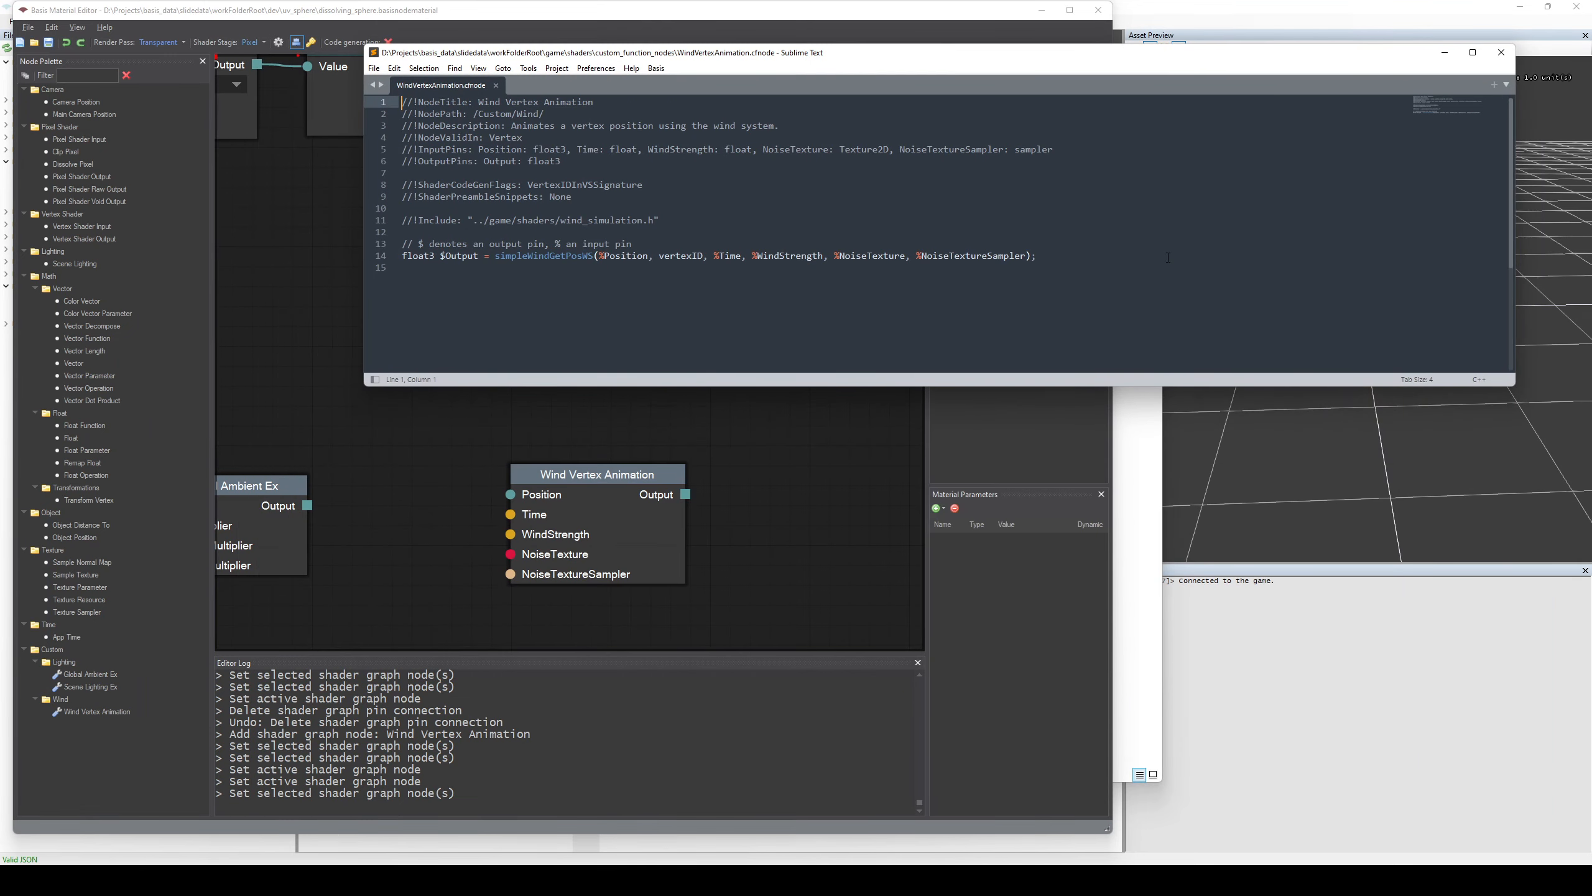
pyautogui.keyDown('ctrl'); pyautogui.scroll(4, 1168, 257); pyautogui.keyUp('ctrl')
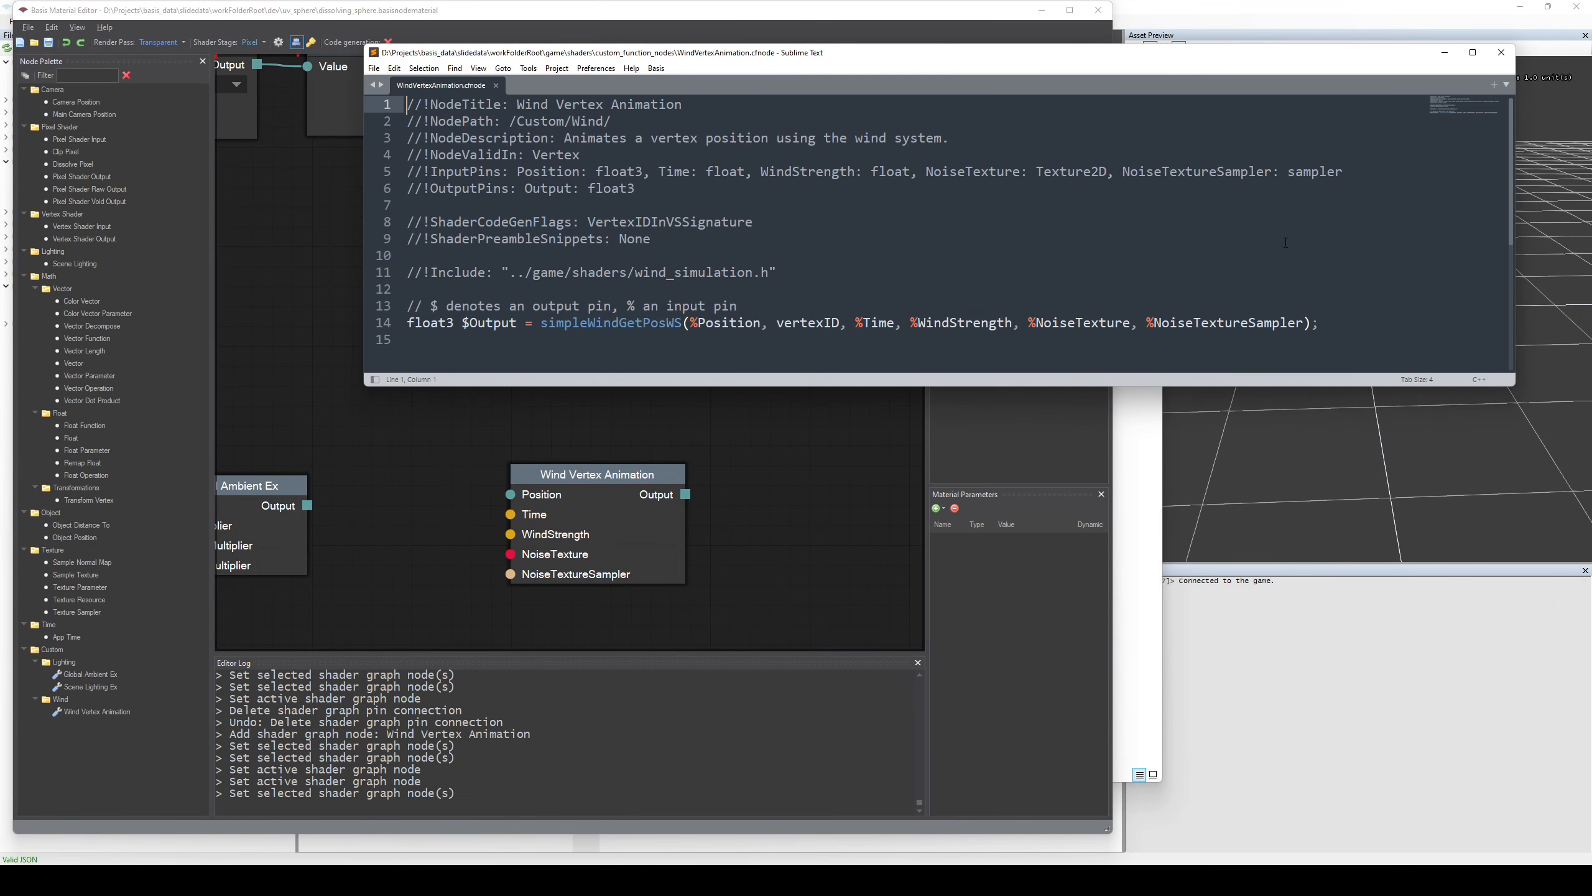
pyautogui.keyDown('ctrl'); pyautogui.scroll(1, 1286, 242); pyautogui.keyUp('ctrl')
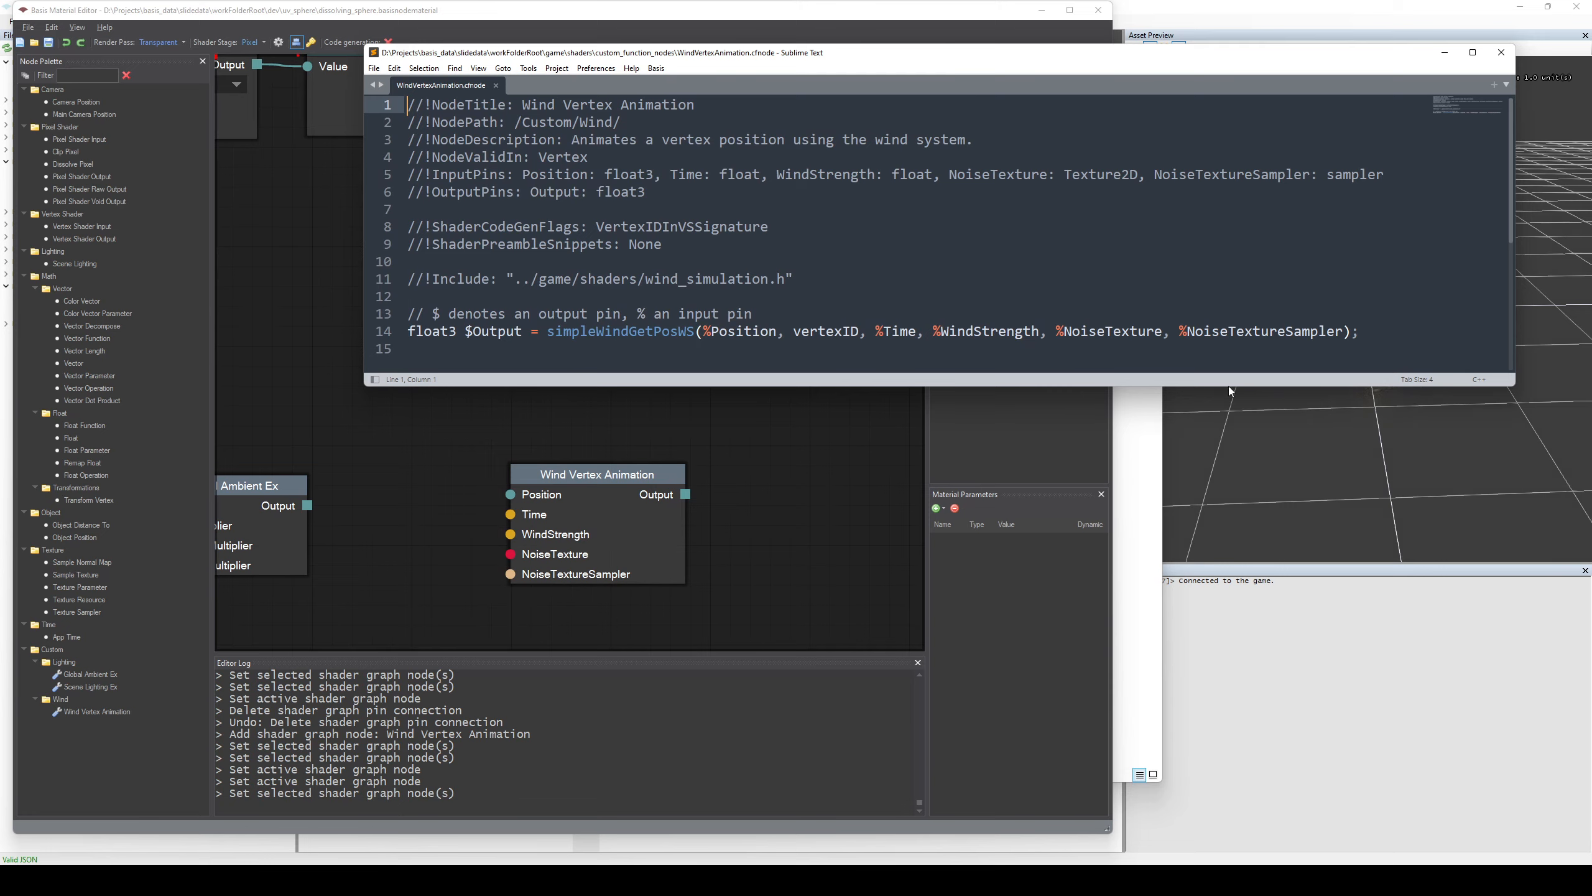
pyautogui.moveTo(1231, 387); pyautogui.dragTo(1234, 407)
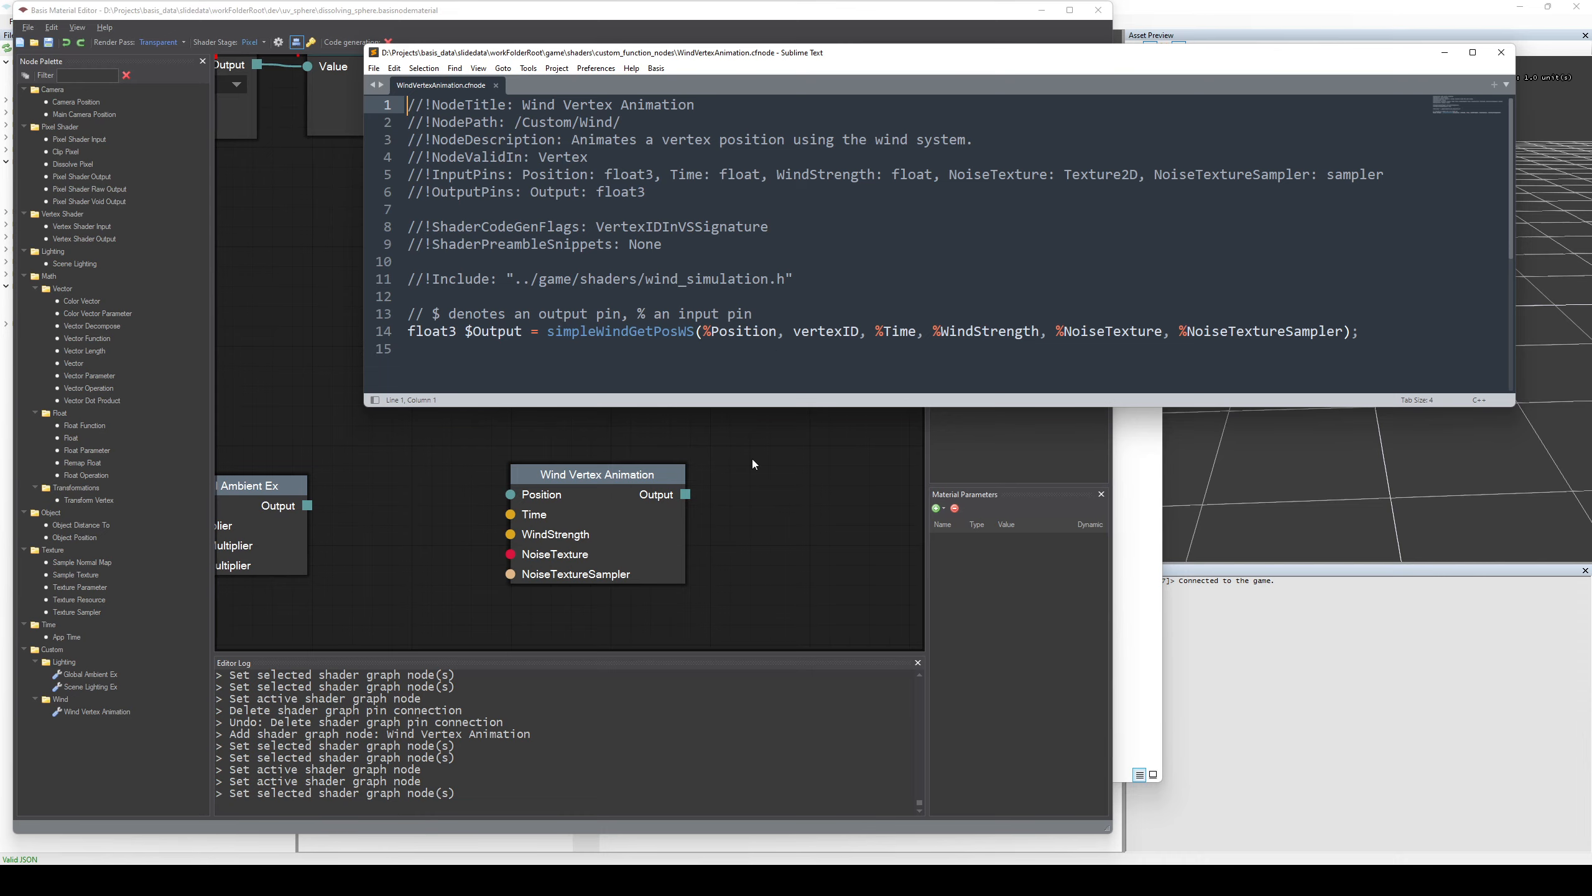
# Switch to Chrome, examine the Function nodes and Mixin nodes code samples in the Cryosphere shader editor article, and minimize the browser.
pyautogui.moveTo(317, 880)
pyautogui.click(314, 835)
pyautogui.click(207, 10)
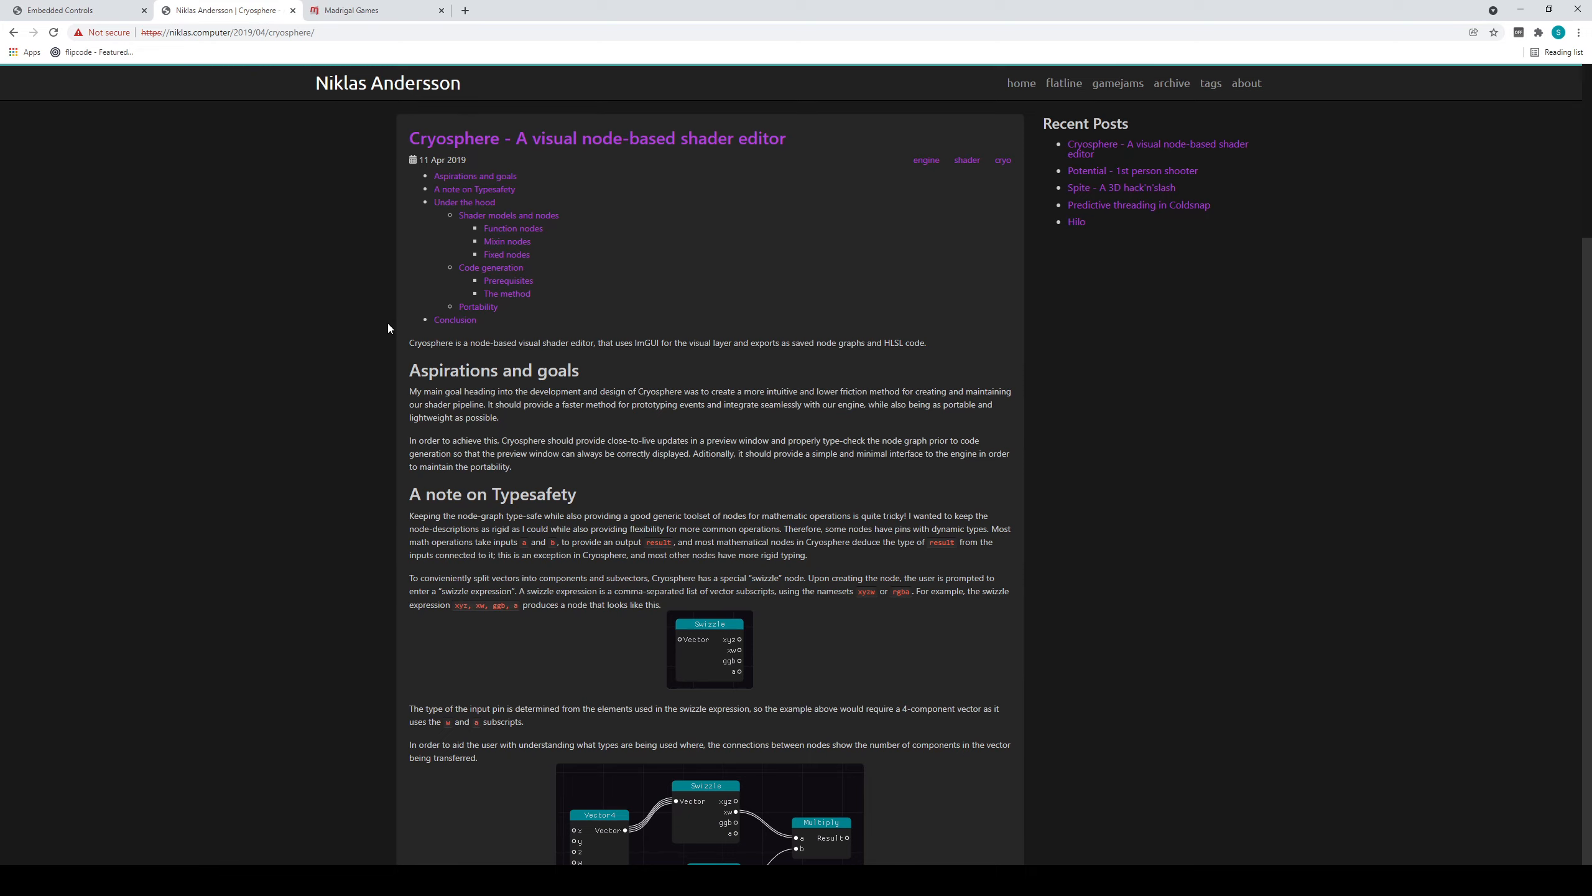
pyautogui.scroll(-5, 1134, 357)
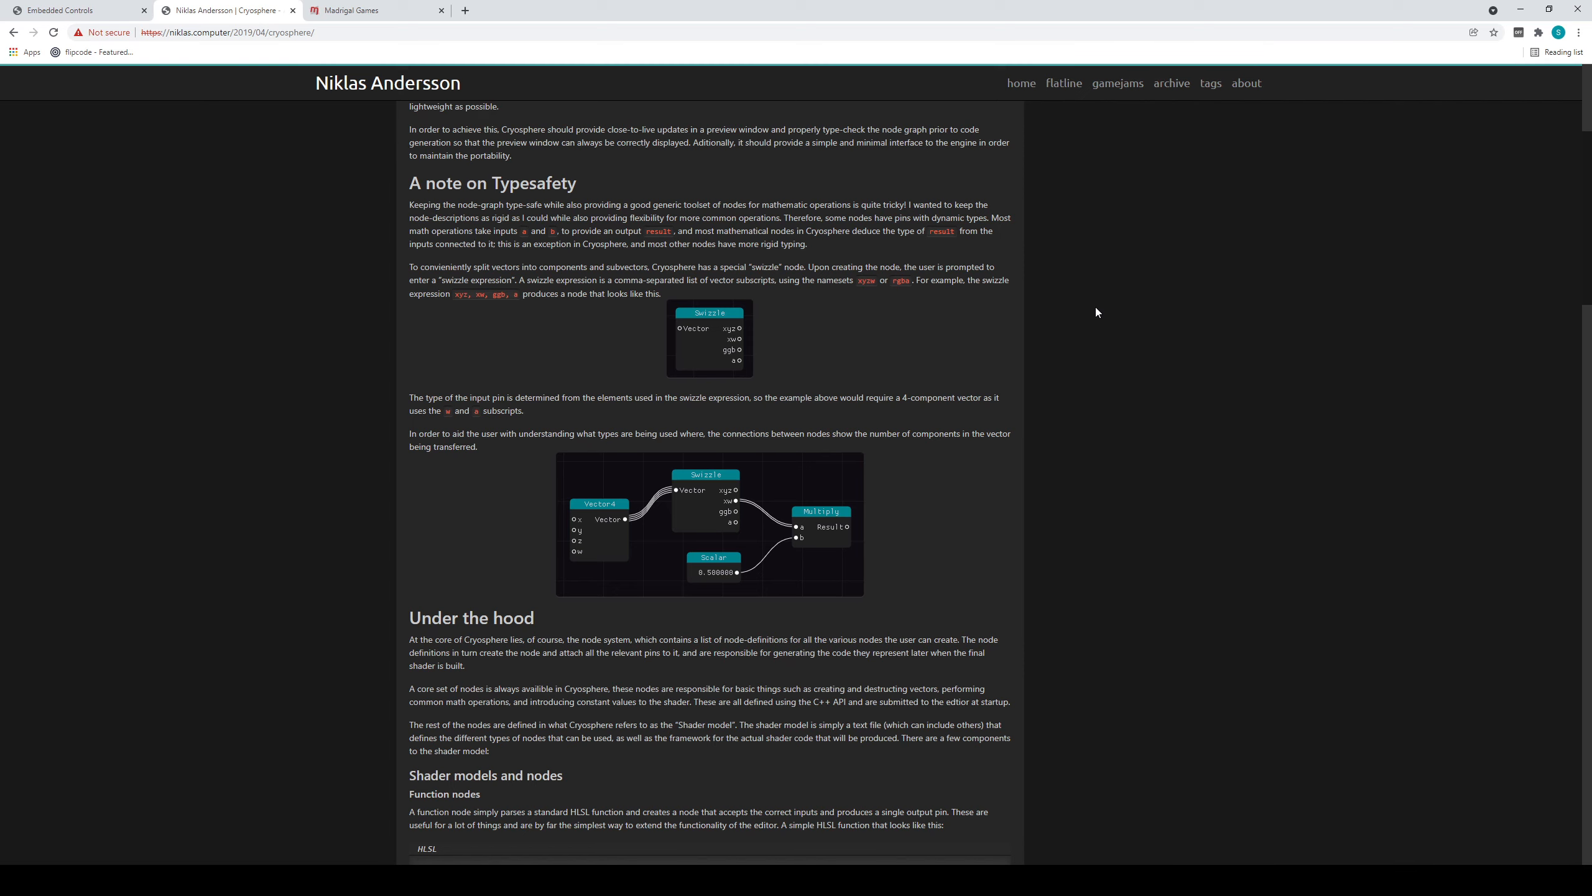
pyautogui.scroll(-11, 1051, 452)
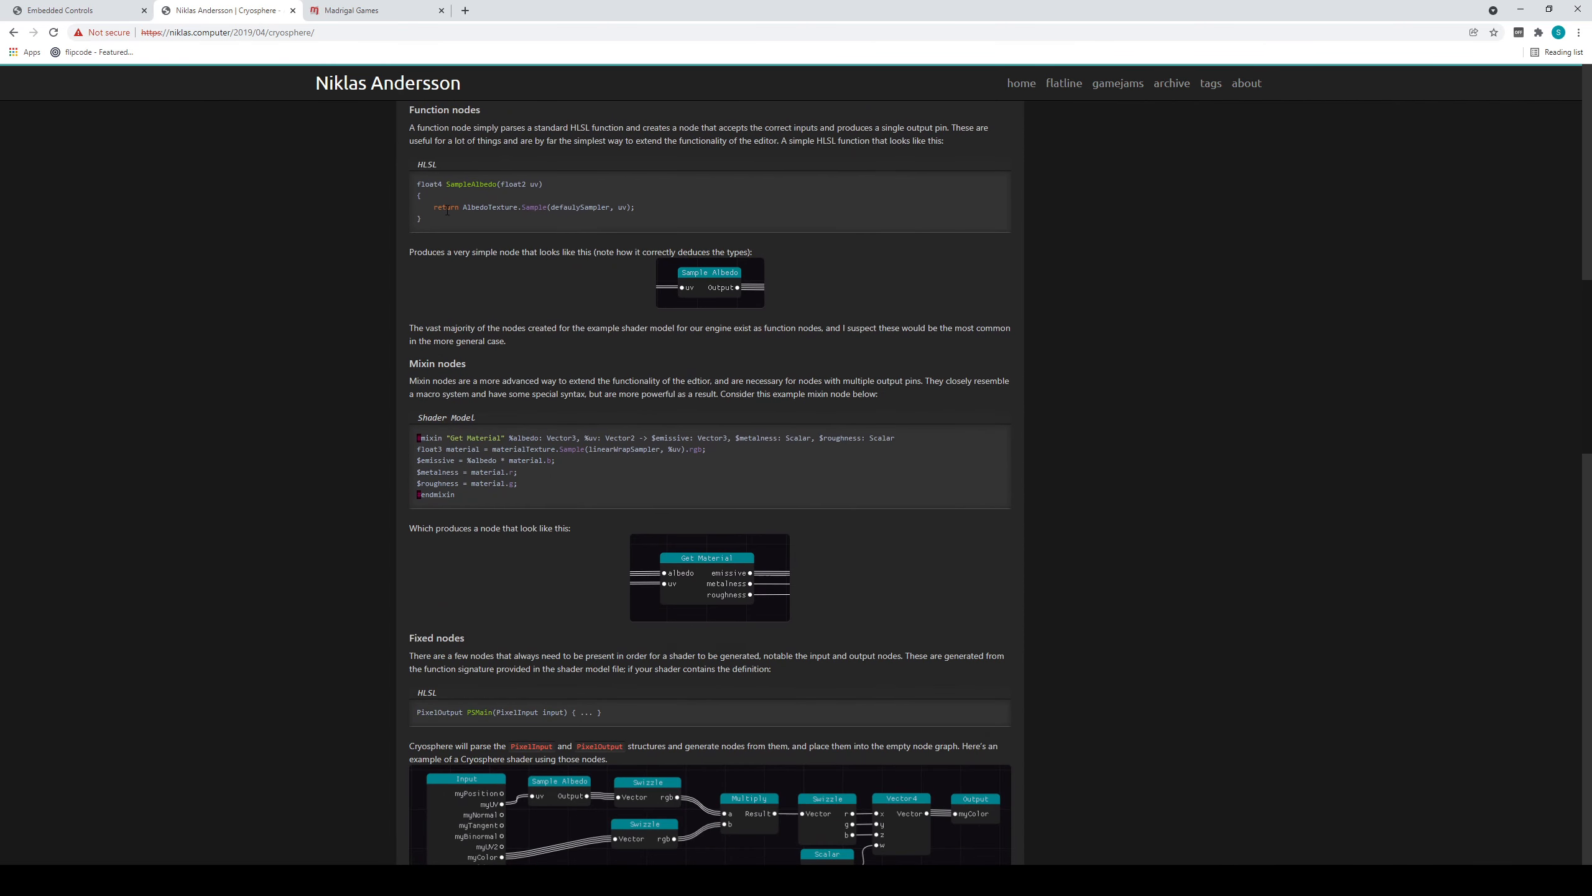
pyautogui.moveTo(412, 213); pyautogui.dragTo(403, 181)
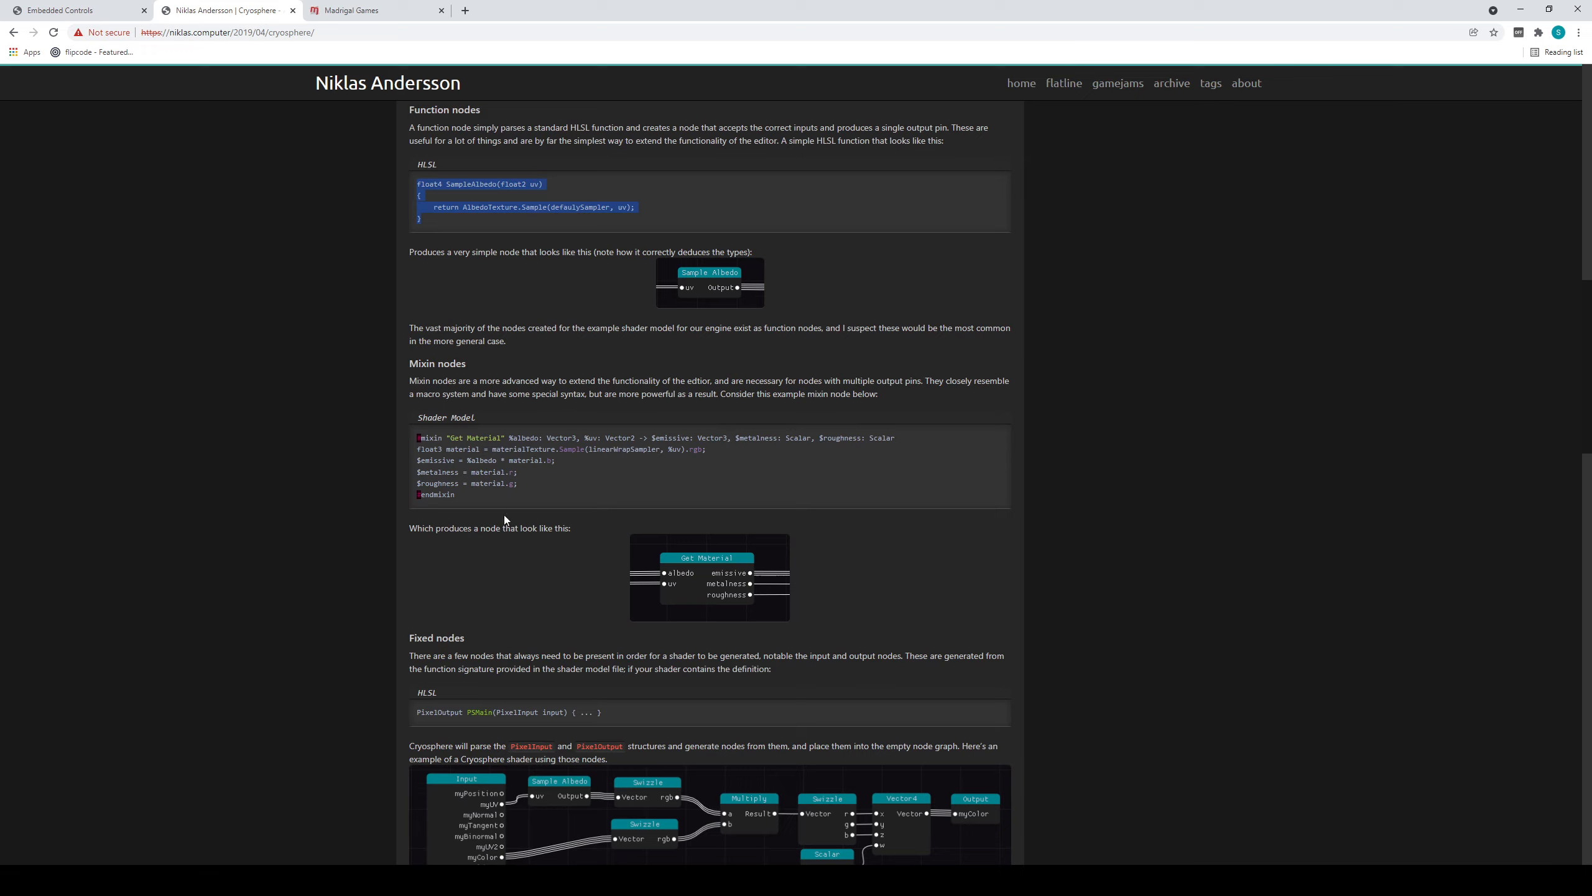
pyautogui.moveTo(467, 495); pyautogui.dragTo(405, 440)
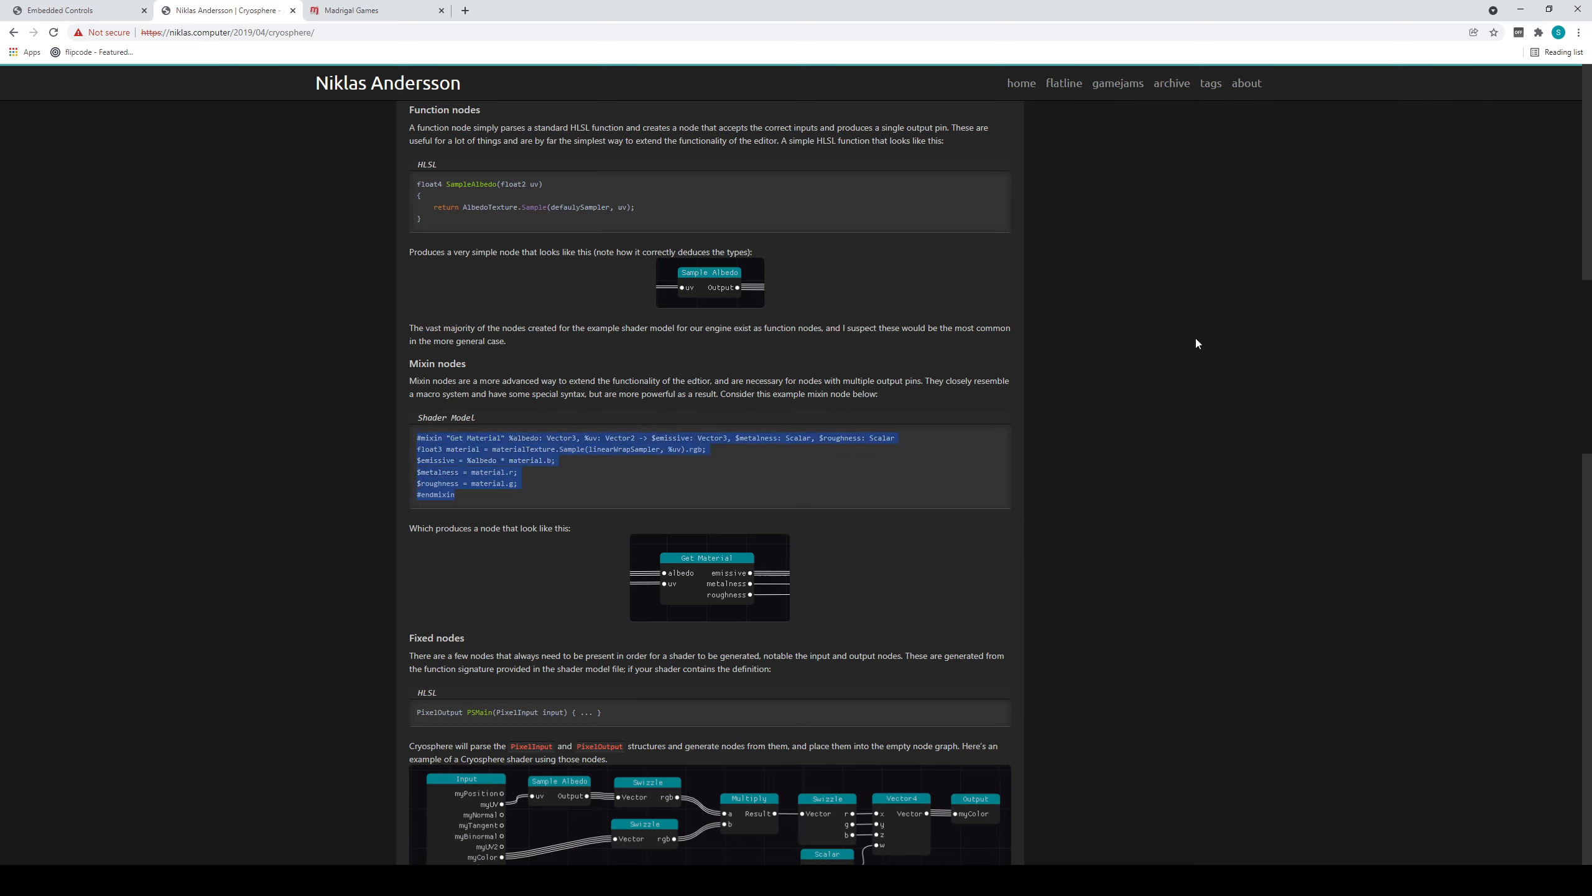
pyautogui.click(1142, 463)
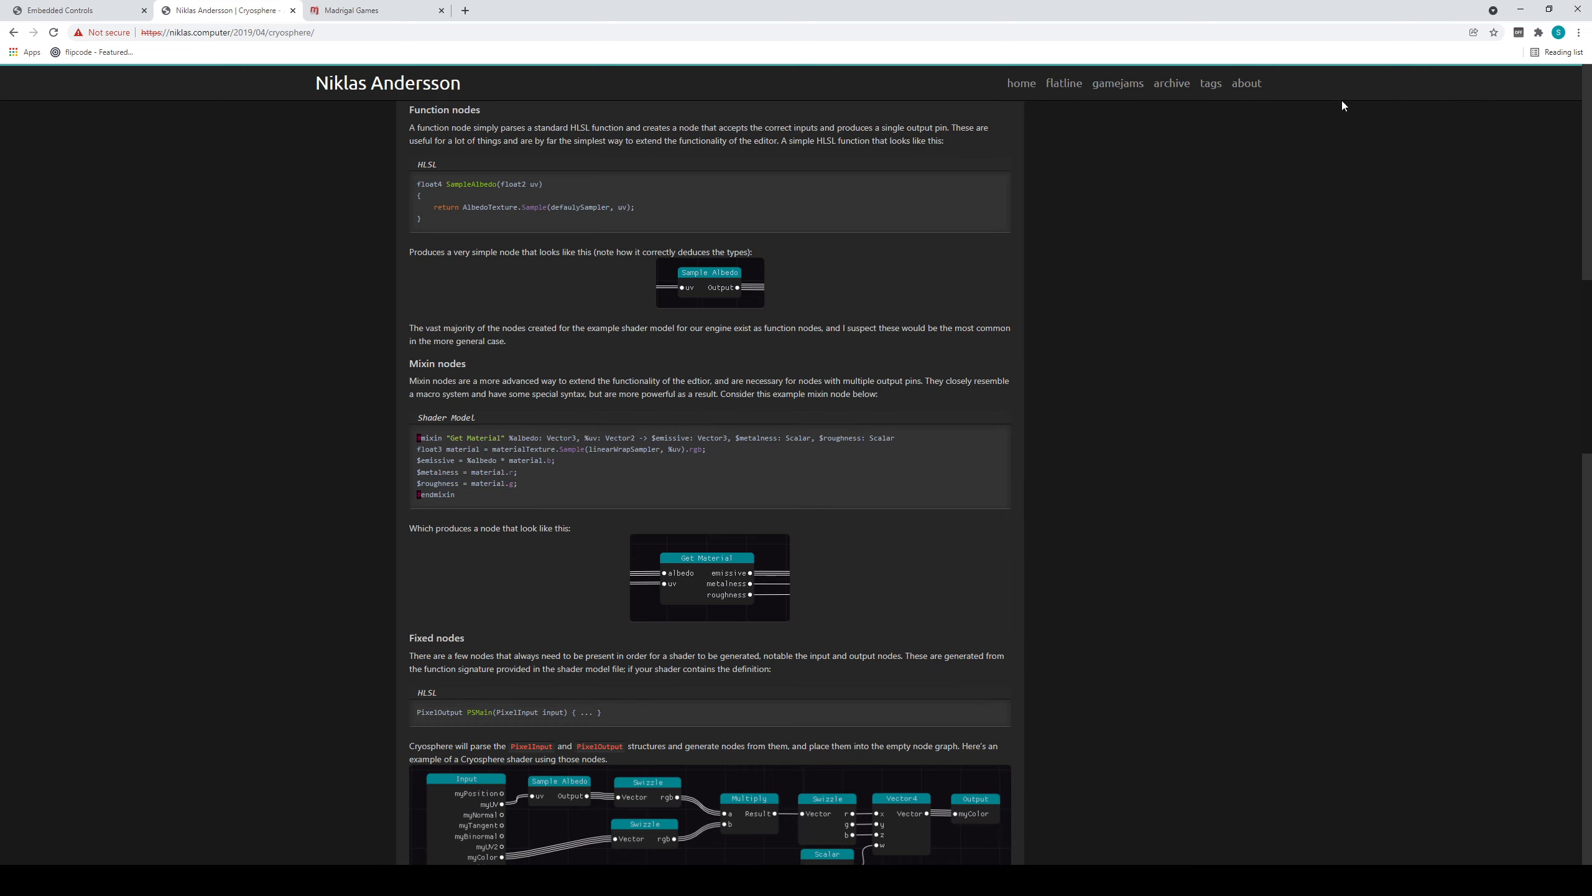
pyautogui.click(1524, 11)
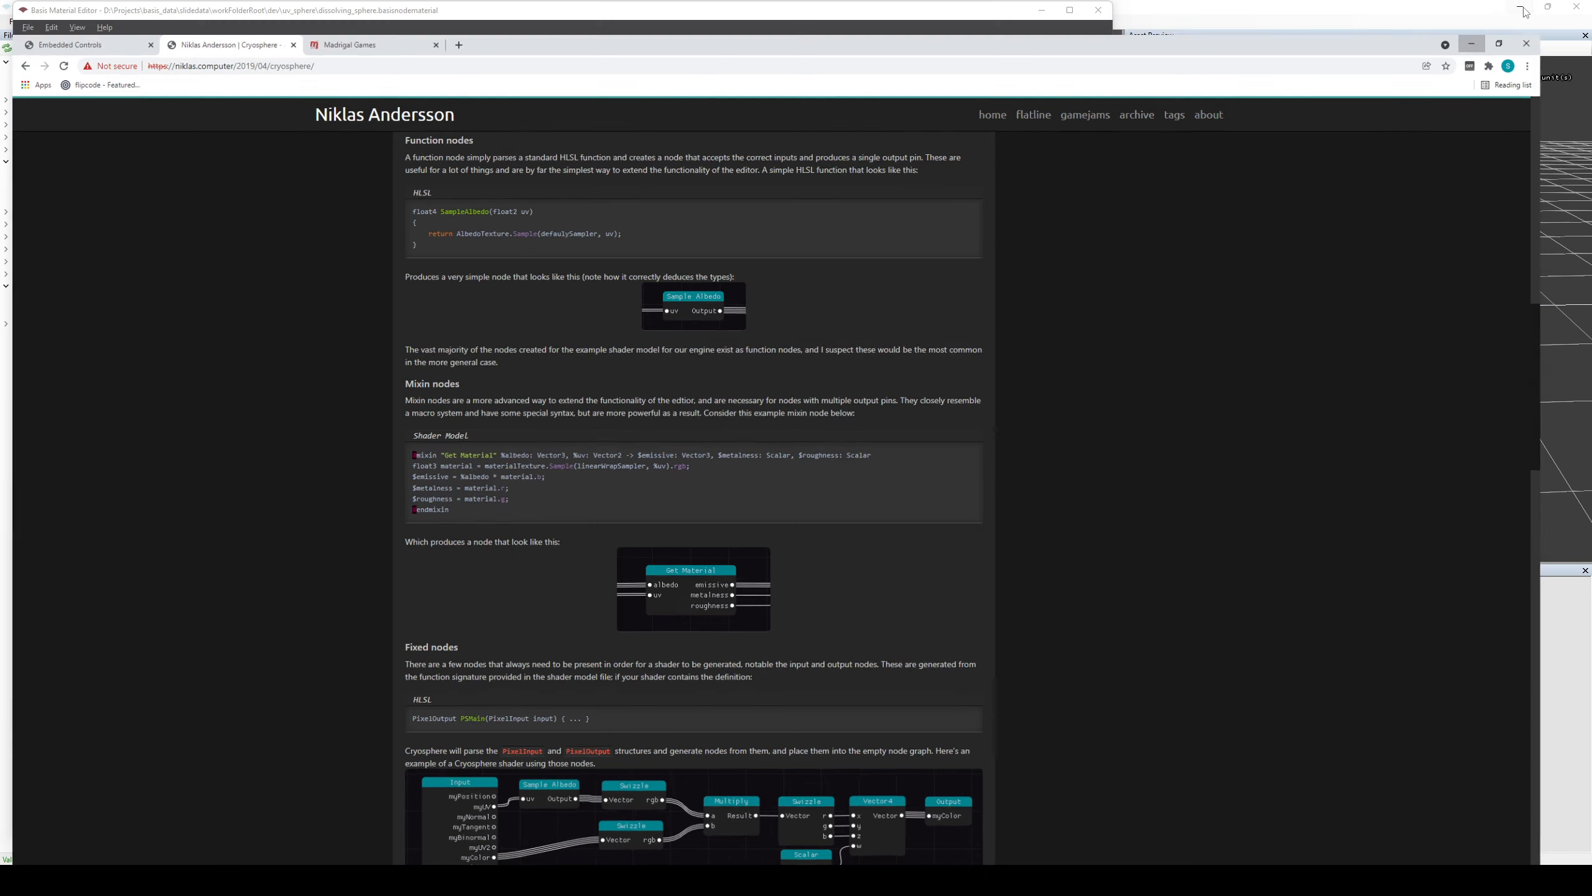
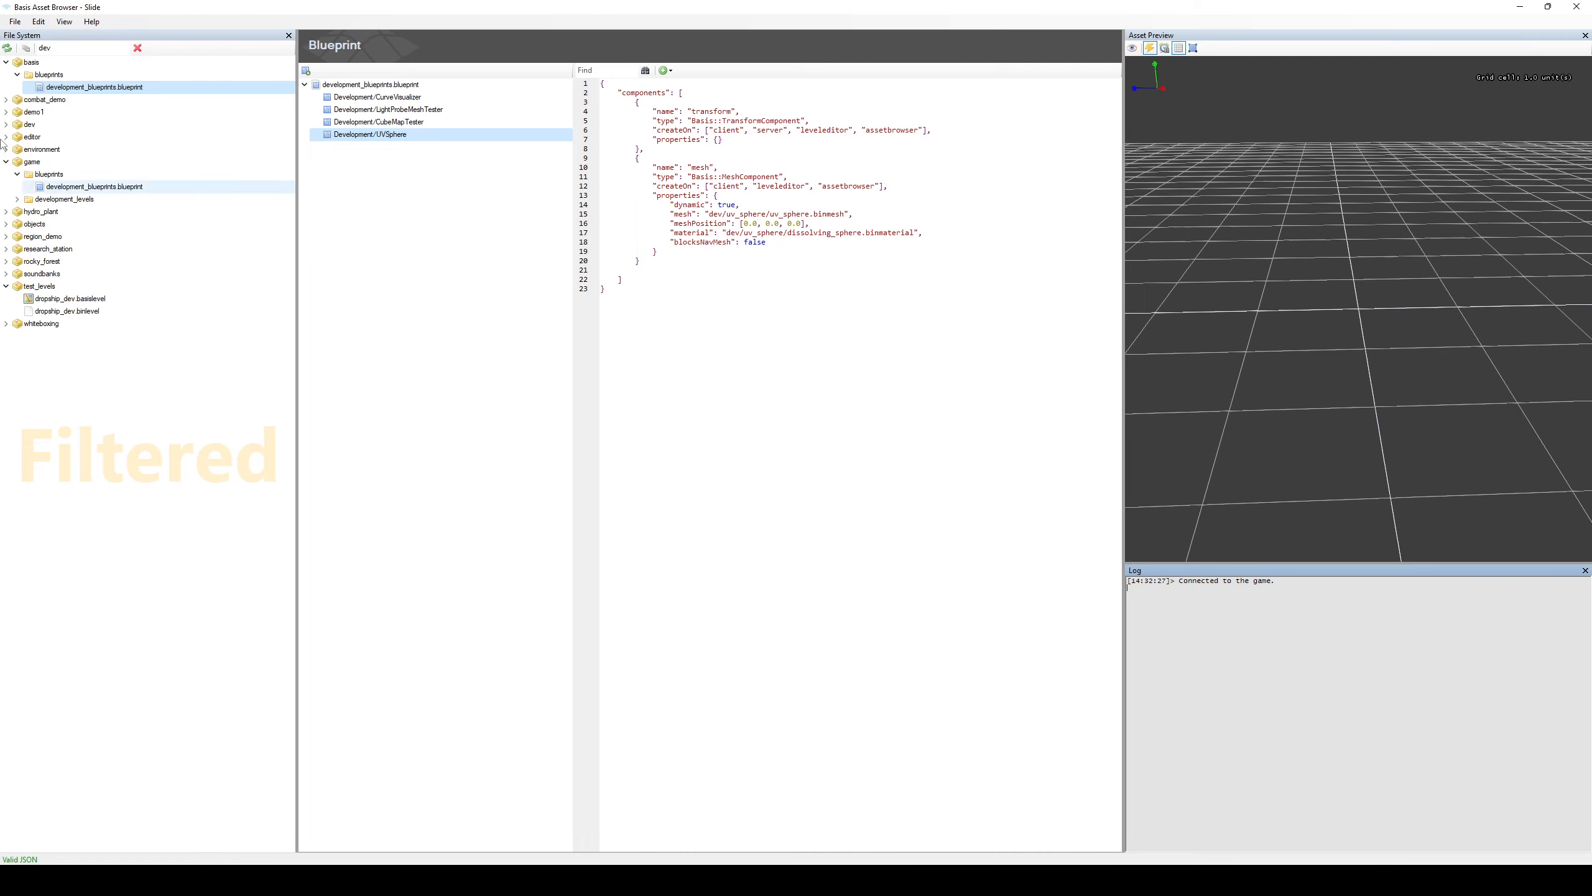
# Filter the asset files by "rocky", open rocky_forest.blueprint and preview the RockyForest/Spruce1 blueprint.
pyautogui.doubleClick(91, 46)
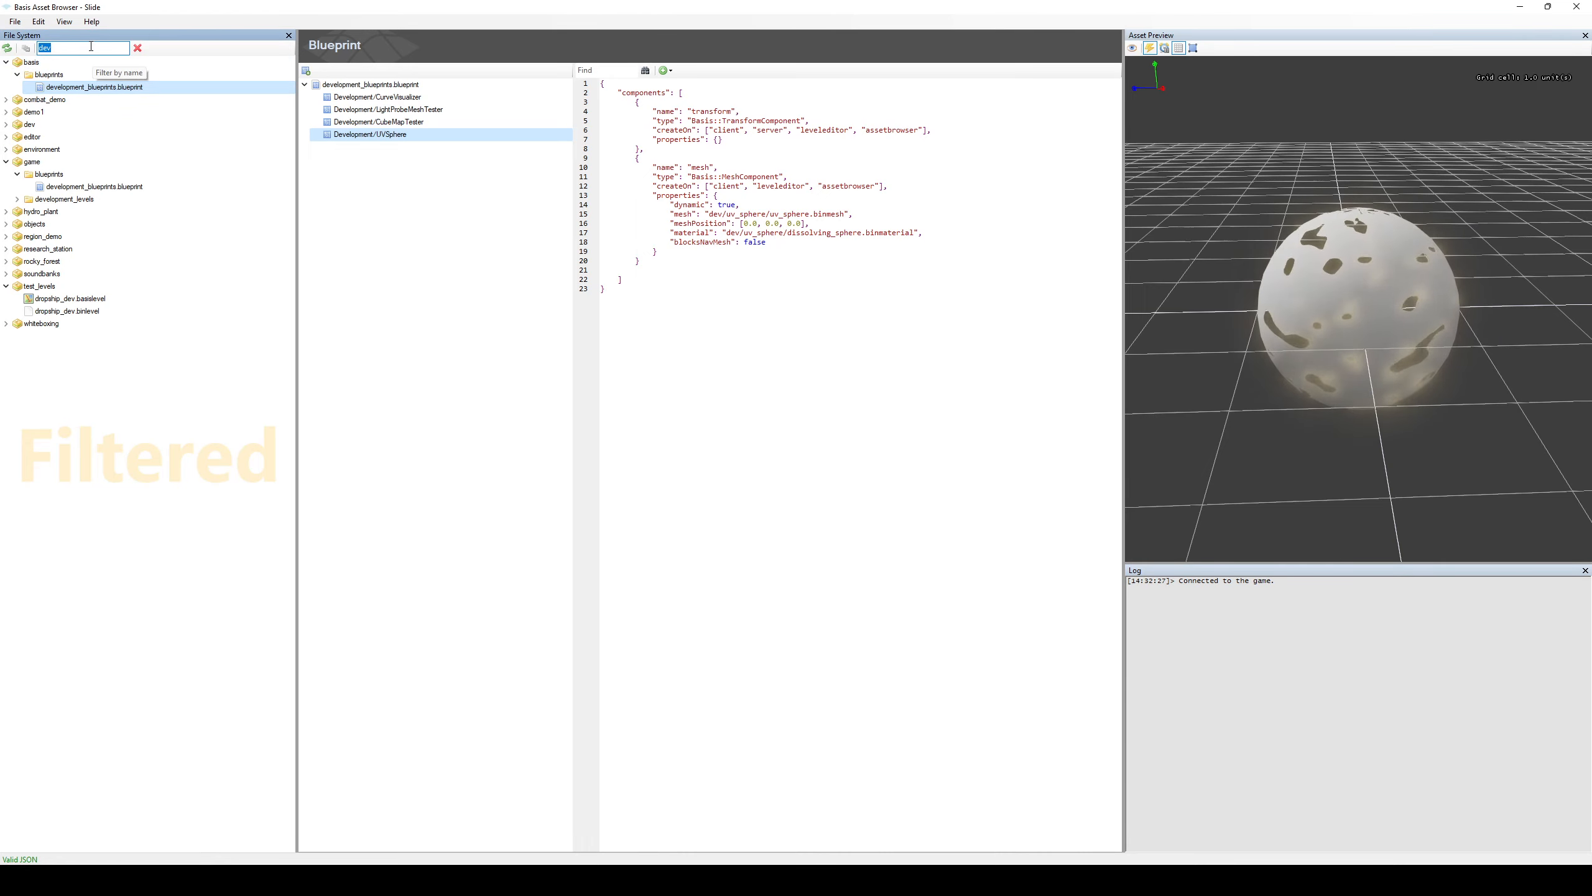
pyautogui.write('rocky')
pyautogui.click(77, 223)
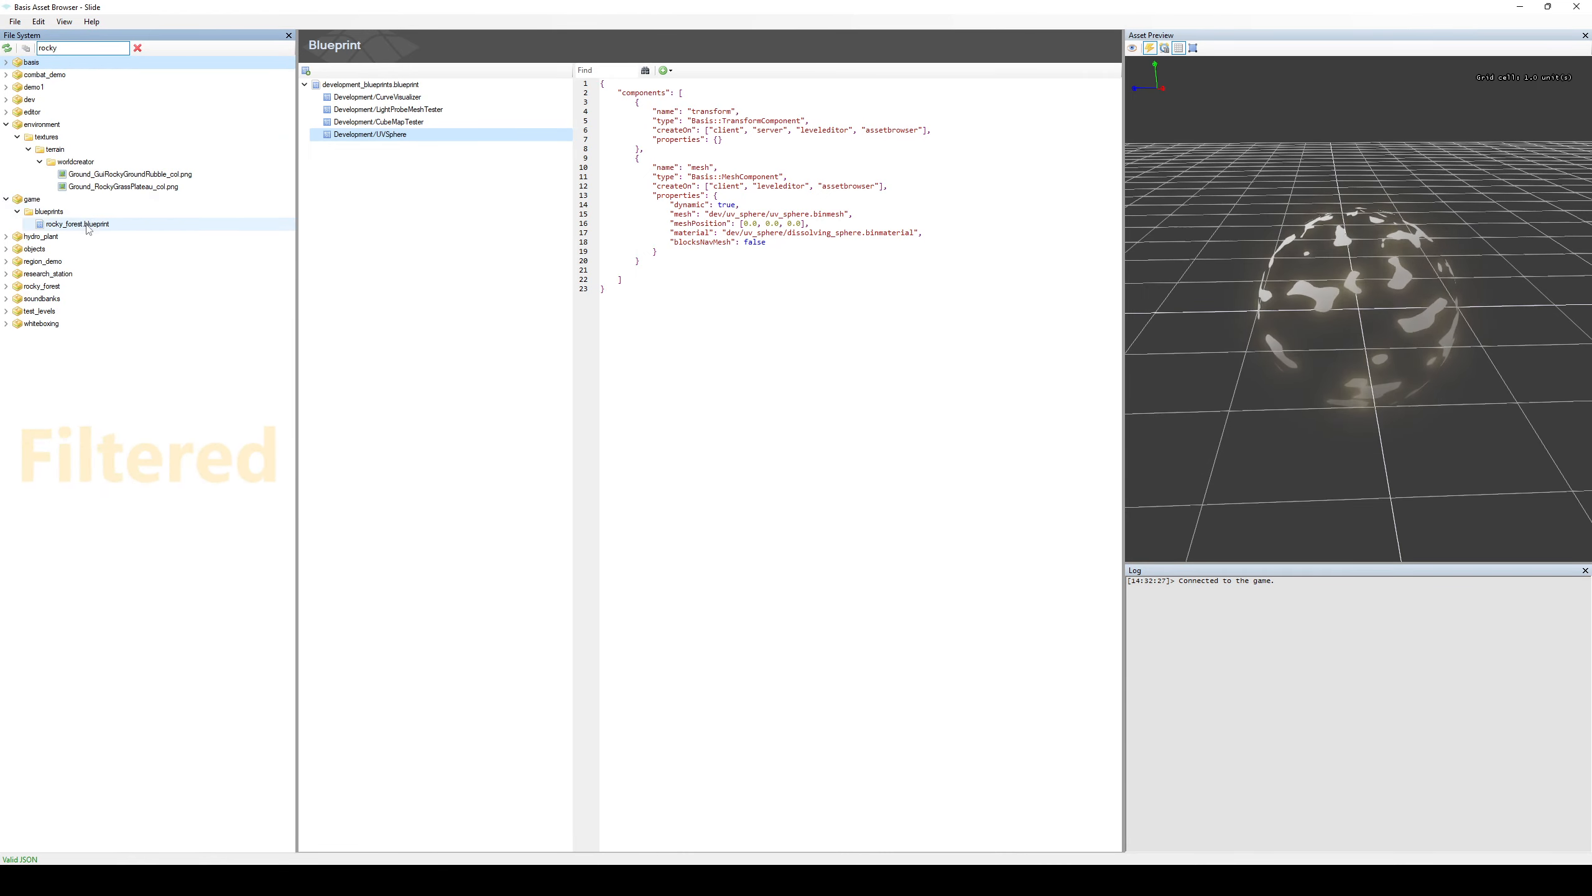
pyautogui.click(464, 349)
pyautogui.scroll(5, 1347, 327)
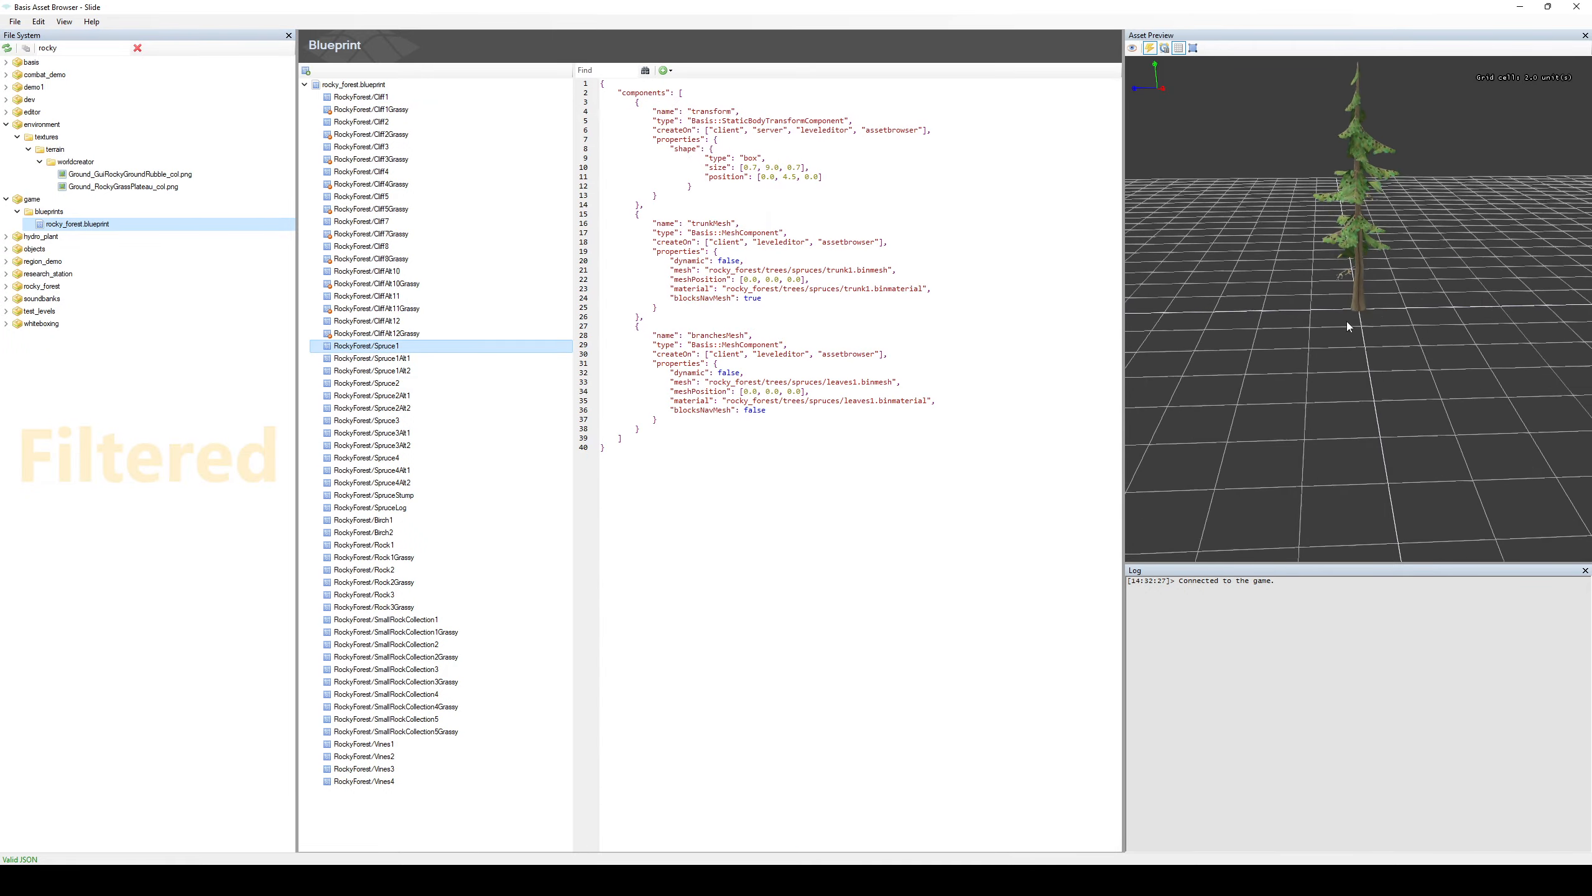
# Examine the spruce's trunk and branches in the asset preview from several angles and distances.
pyautogui.moveTo(1379, 209); pyautogui.dragTo(1407, 443, button='middle')
pyautogui.moveTo(1390, 289); pyautogui.dragTo(1429, 431, button='middle')
pyautogui.scroll(3, 1400, 377)
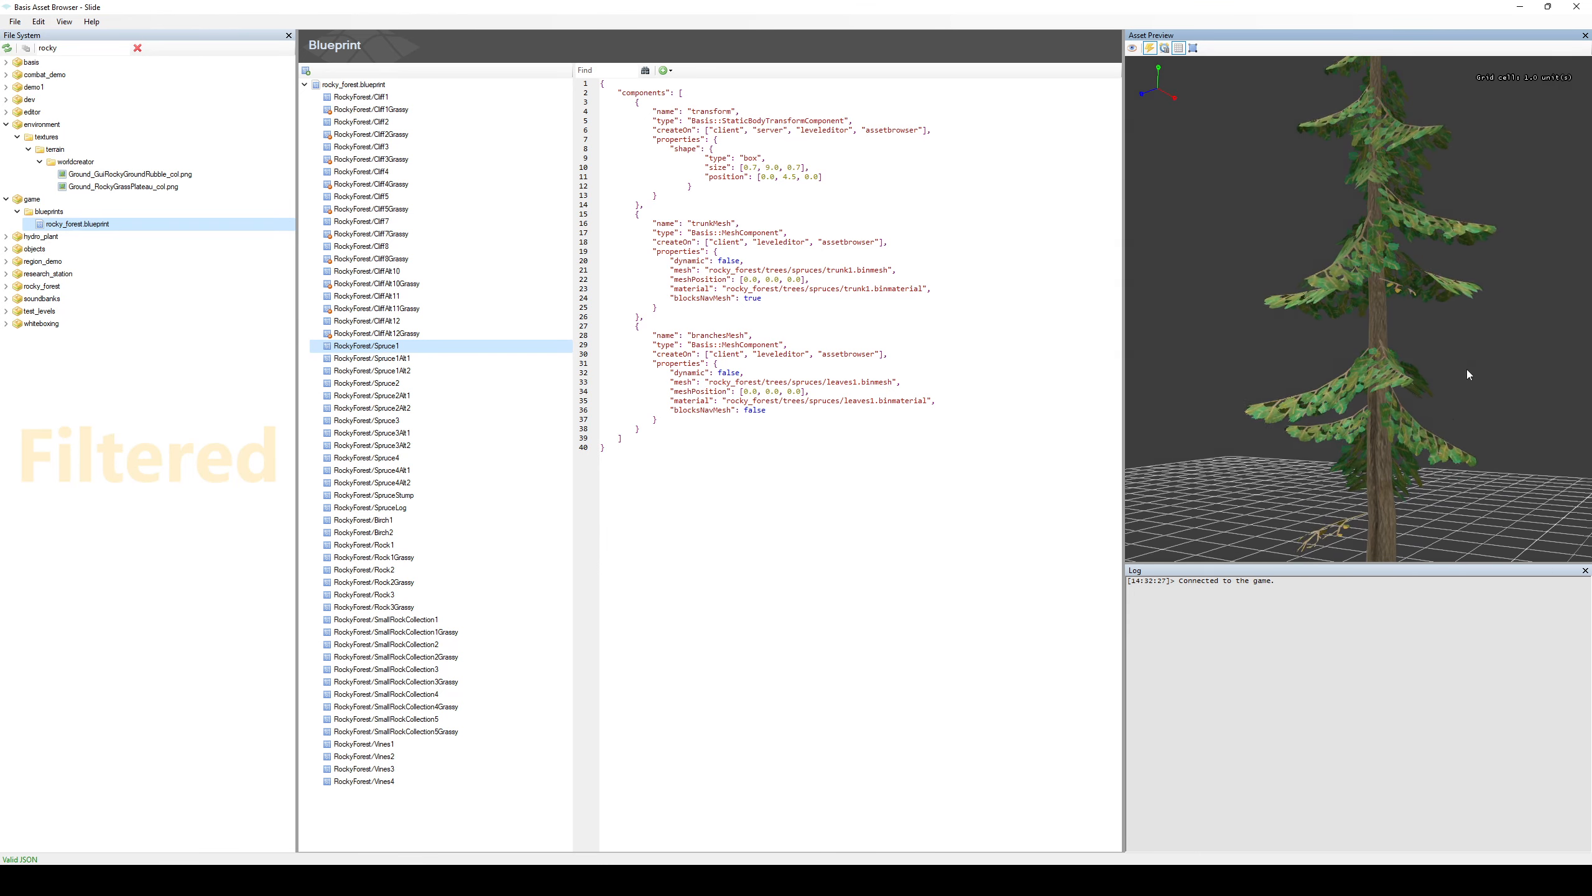
pyautogui.moveTo(1428, 431); pyautogui.dragTo(1307, 433, button='middle')
pyautogui.moveTo(1428, 459); pyautogui.dragTo(1338, 266, button='middle')
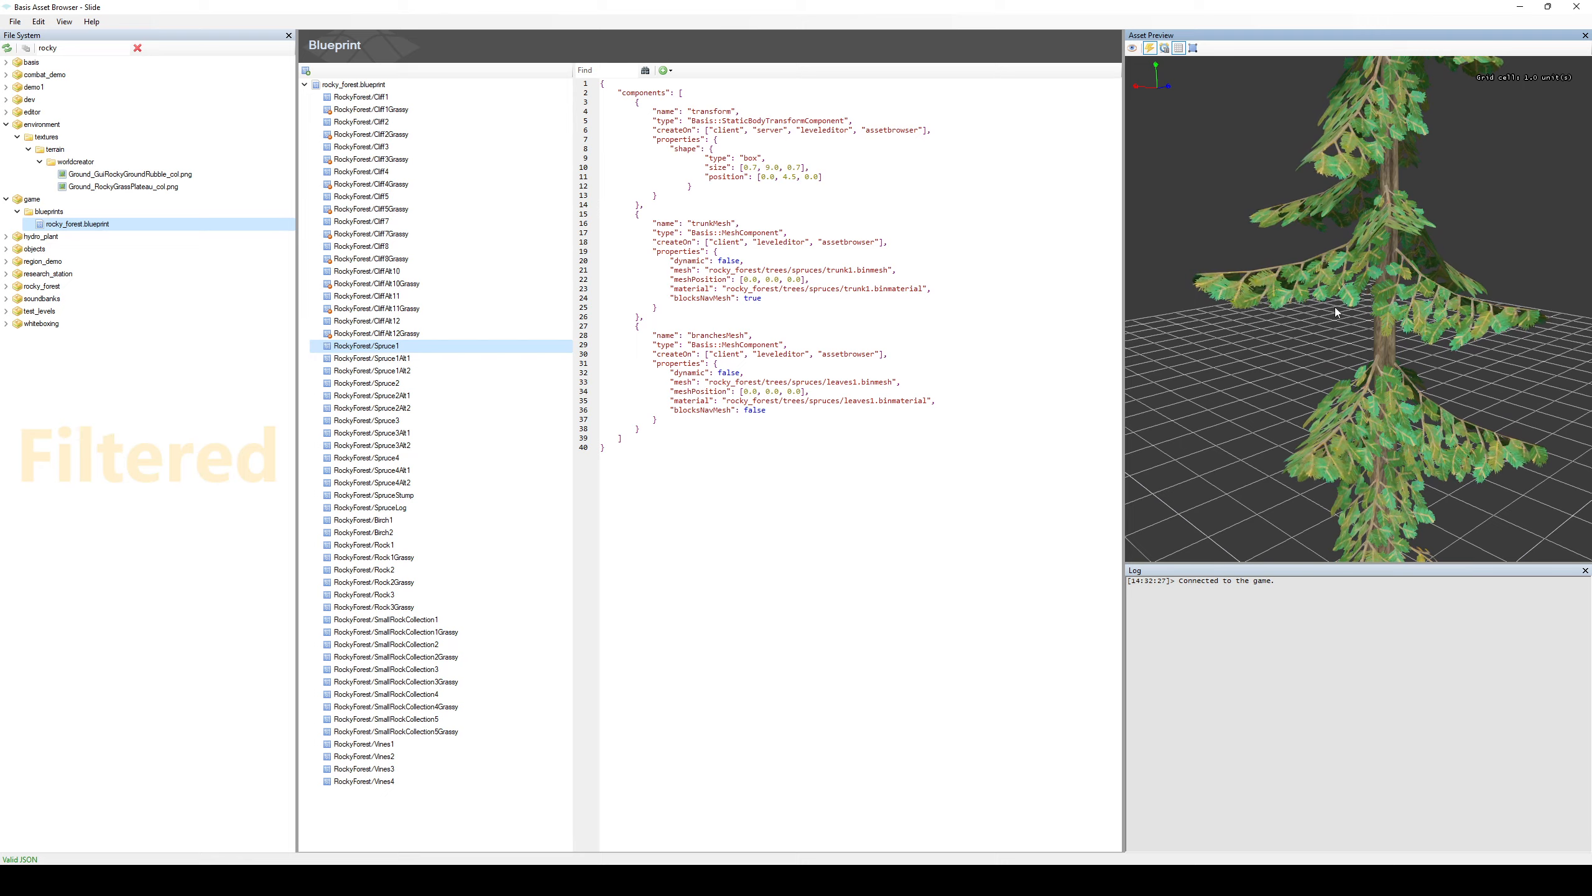
pyautogui.moveTo(1472, 311); pyautogui.dragTo(1404, 427, button='middle')
pyautogui.scroll(-3, 1428, 359)
pyautogui.moveTo(1418, 326); pyautogui.dragTo(1416, 403, button='middle')
pyautogui.scroll(6, 1428, 360)
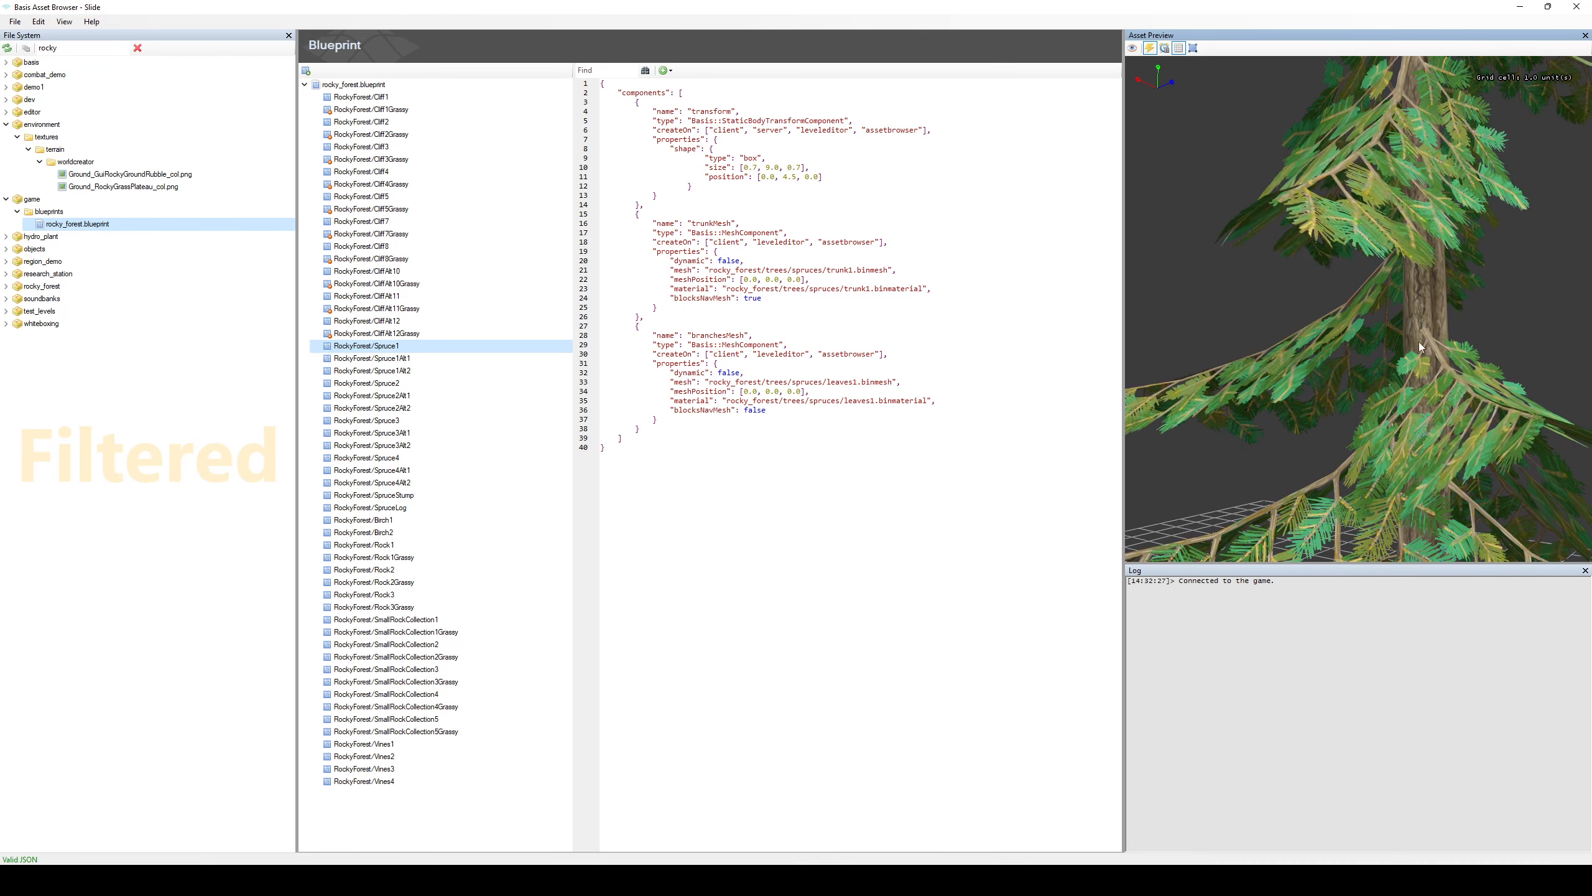
pyautogui.moveTo(1527, 473)
pyautogui.mouseDown(button='right')
pyautogui.moveTo(1533, 404)
pyautogui.moveTo(1509, 470)
pyautogui.mouseUp(button='right')
pyautogui.moveTo(1452, 484); pyautogui.dragTo(1386, 341, button='middle')
pyautogui.moveTo(1386, 342); pyautogui.dragTo(1373, 289, button='right')
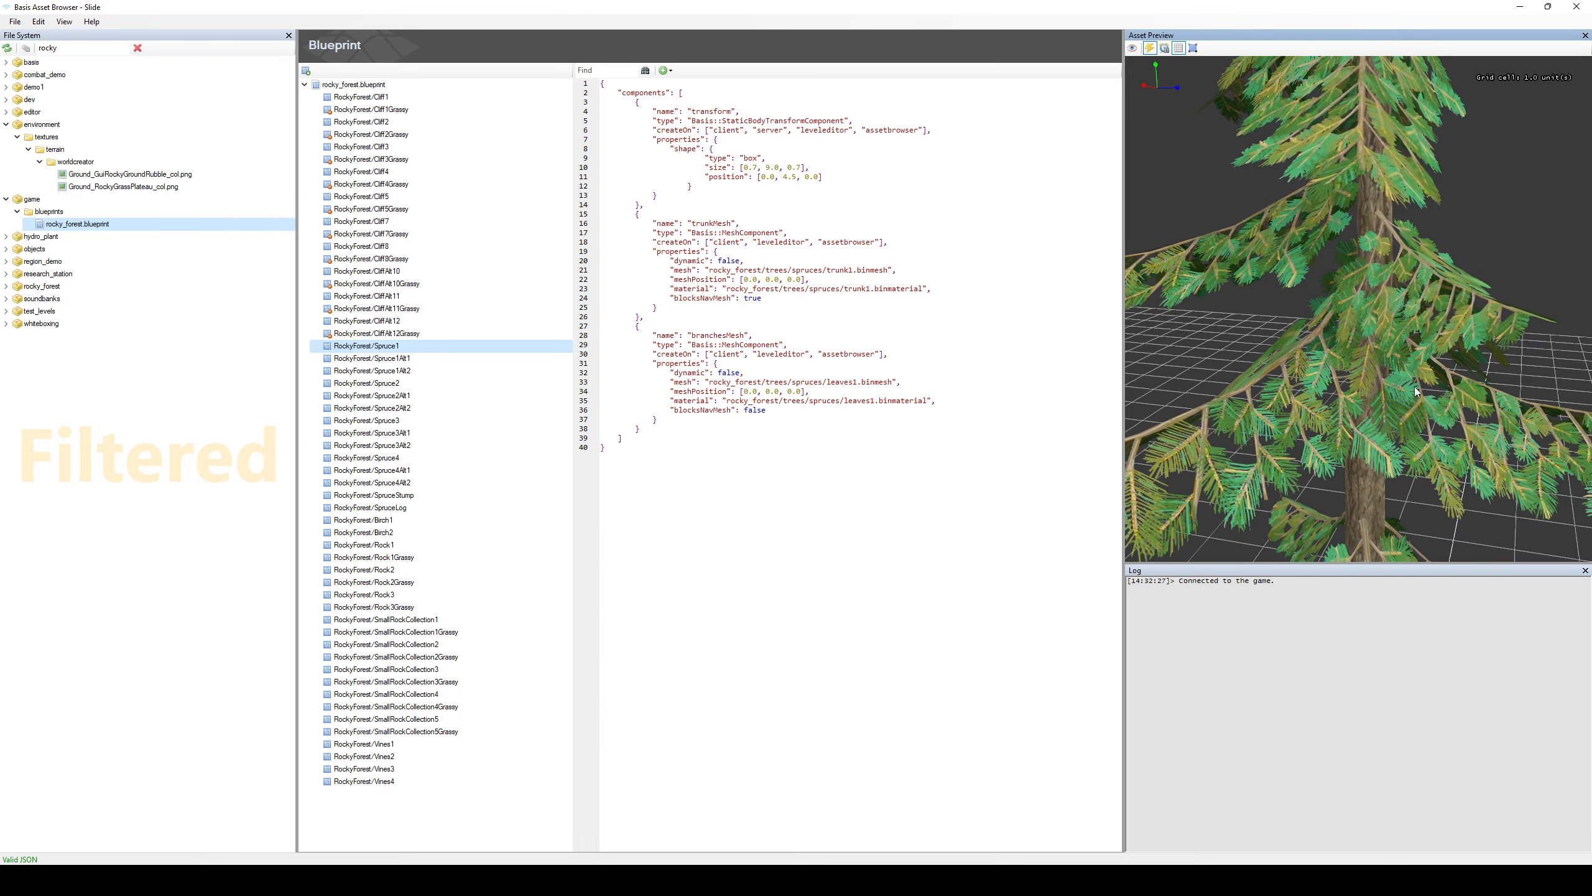
pyautogui.moveTo(1439, 377); pyautogui.dragTo(1244, 253, button='middle')
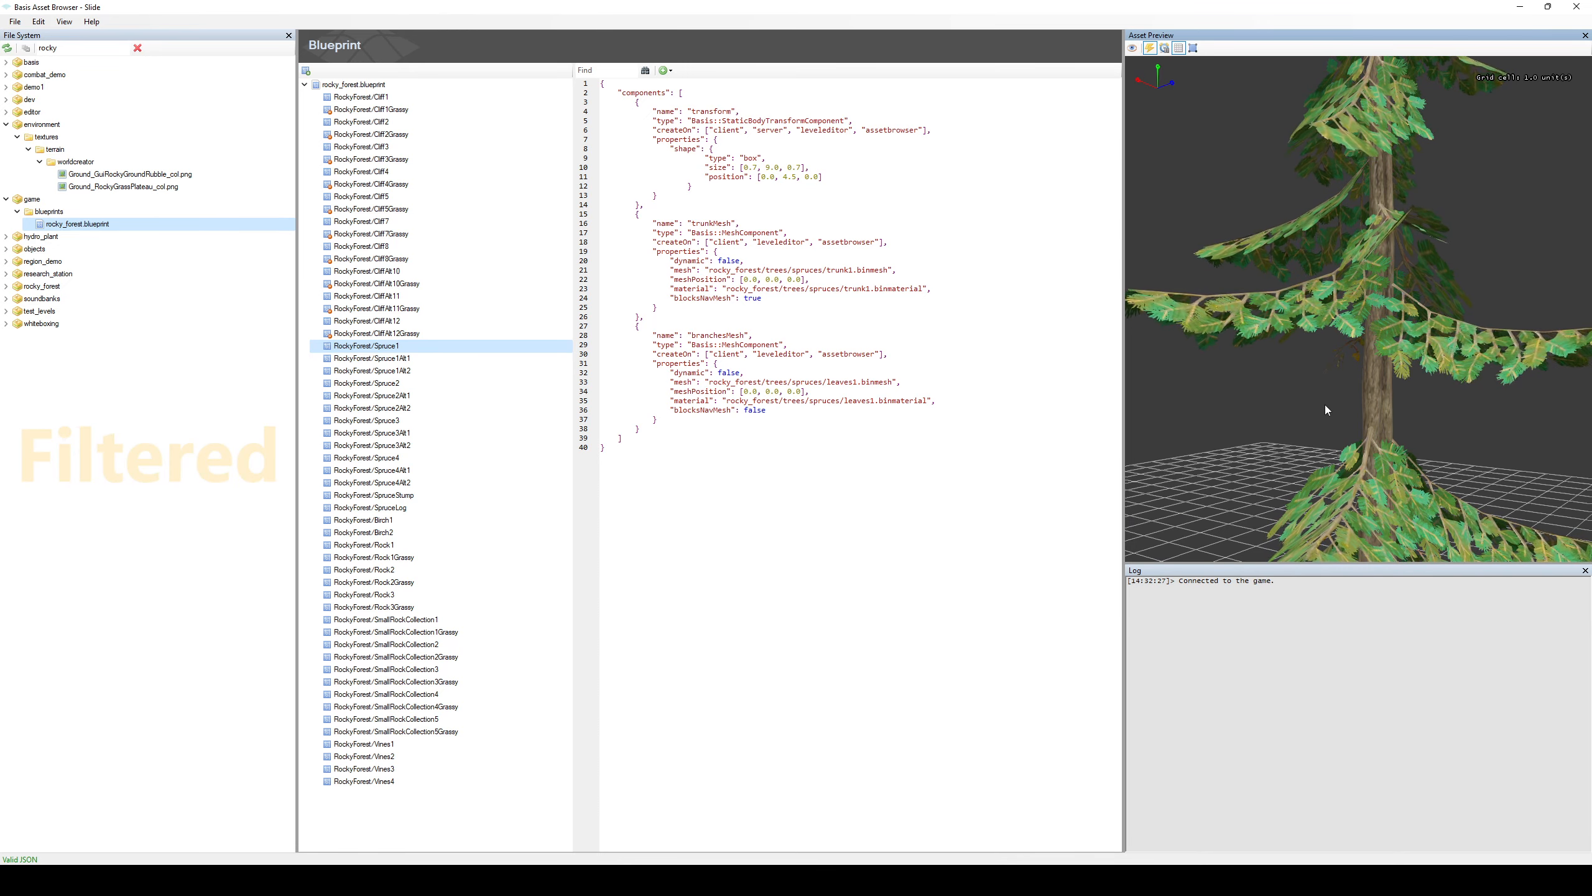
pyautogui.scroll(1, 1371, 301)
pyautogui.moveTo(1371, 301)
pyautogui.mouseDown(button='middle')
pyautogui.moveTo(1423, 351)
pyautogui.moveTo(1365, 273)
pyautogui.mouseUp(button='middle')
pyautogui.scroll(-1, 1378, 284)
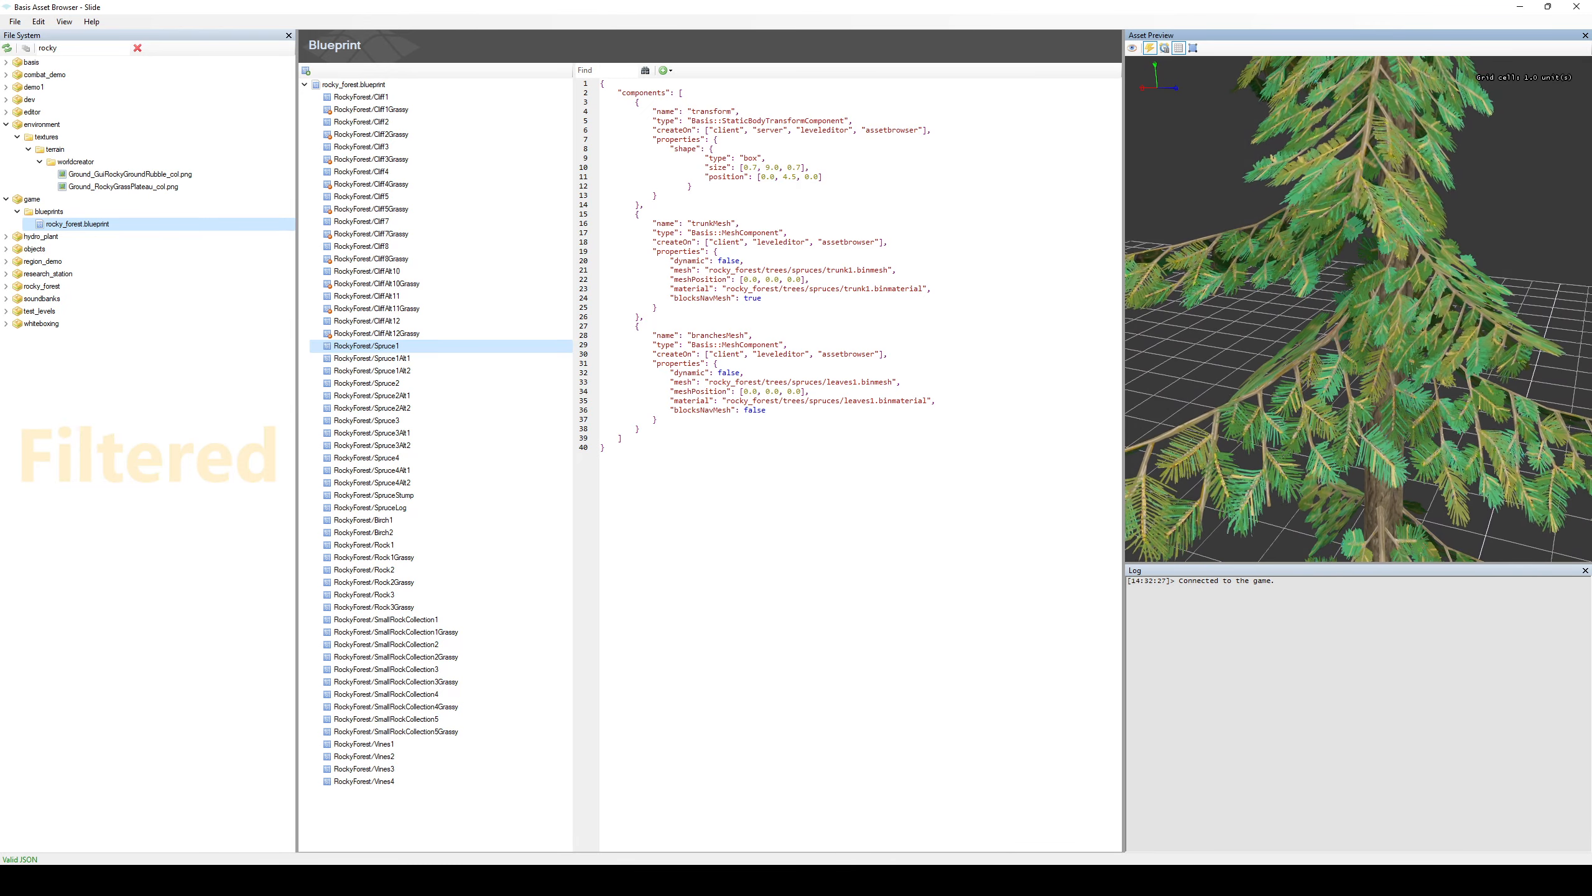
pyautogui.scroll(-1, 1377, 284)
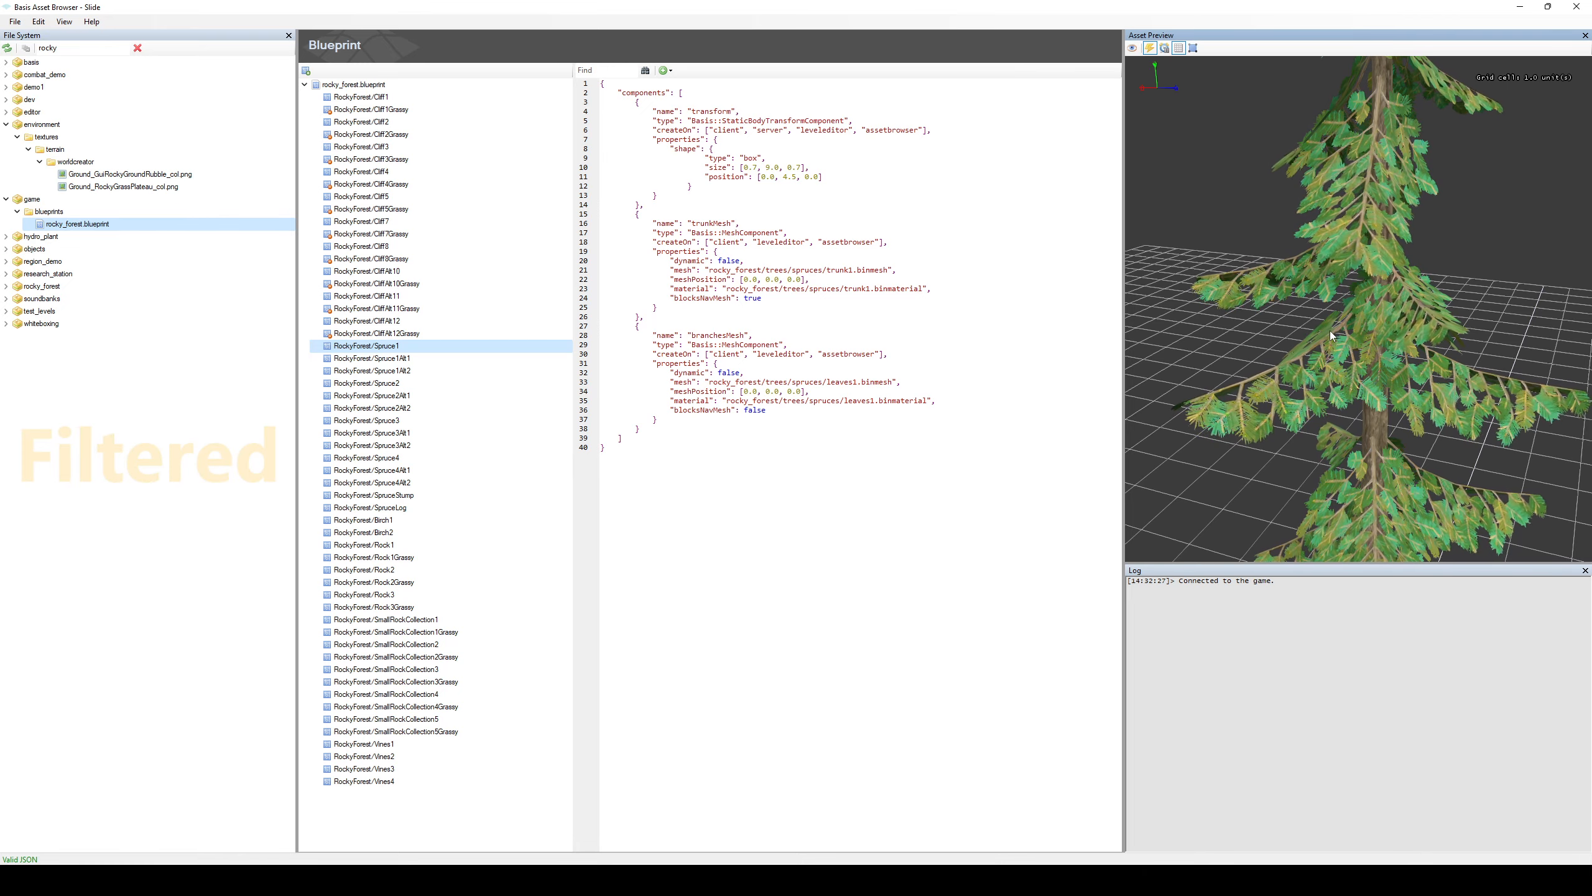
# Switch to the Basis Material Editor showing leaf_material_base.basisnodematerial and widen the window and its Material Parameters area.
pyautogui.click(1302, 880)
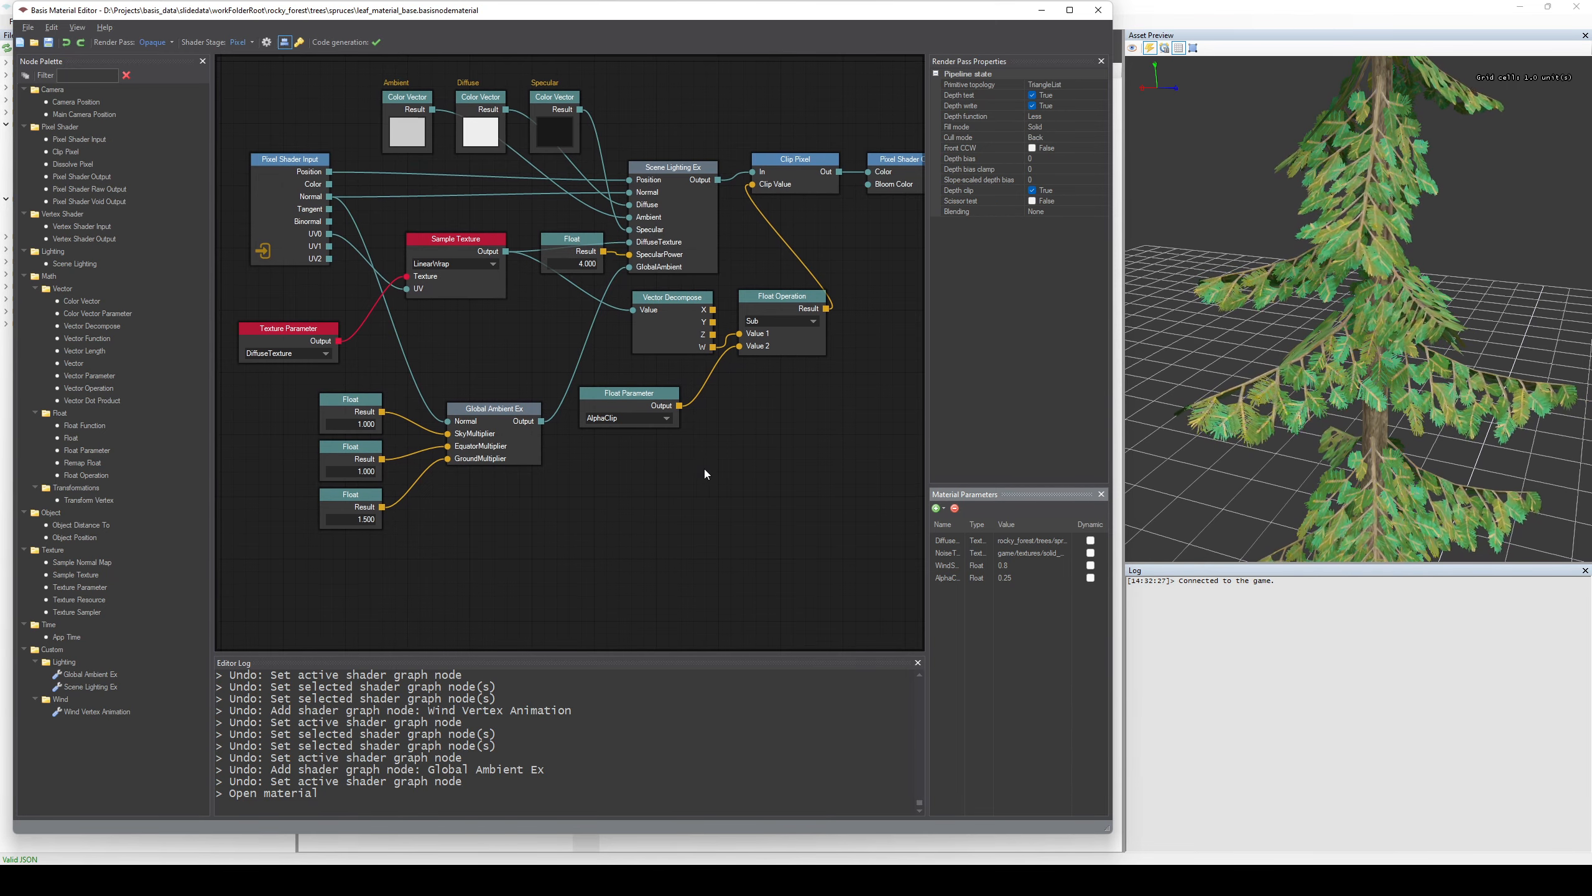
pyautogui.moveTo(704, 465); pyautogui.dragTo(693, 496, button='middle')
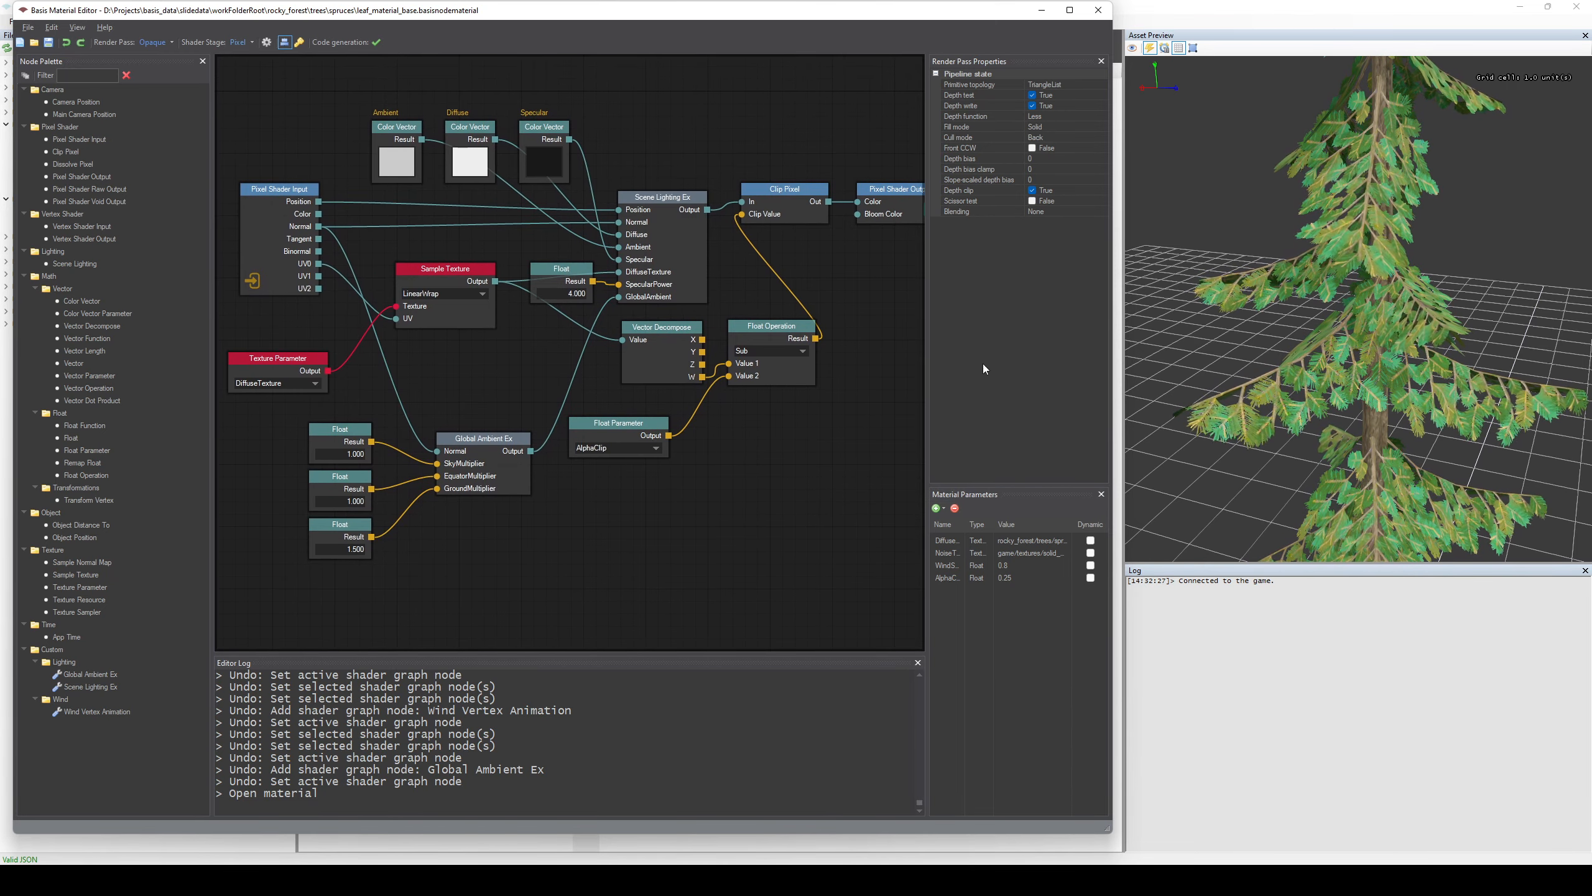
pyautogui.moveTo(928, 354); pyautogui.dragTo(893, 451)
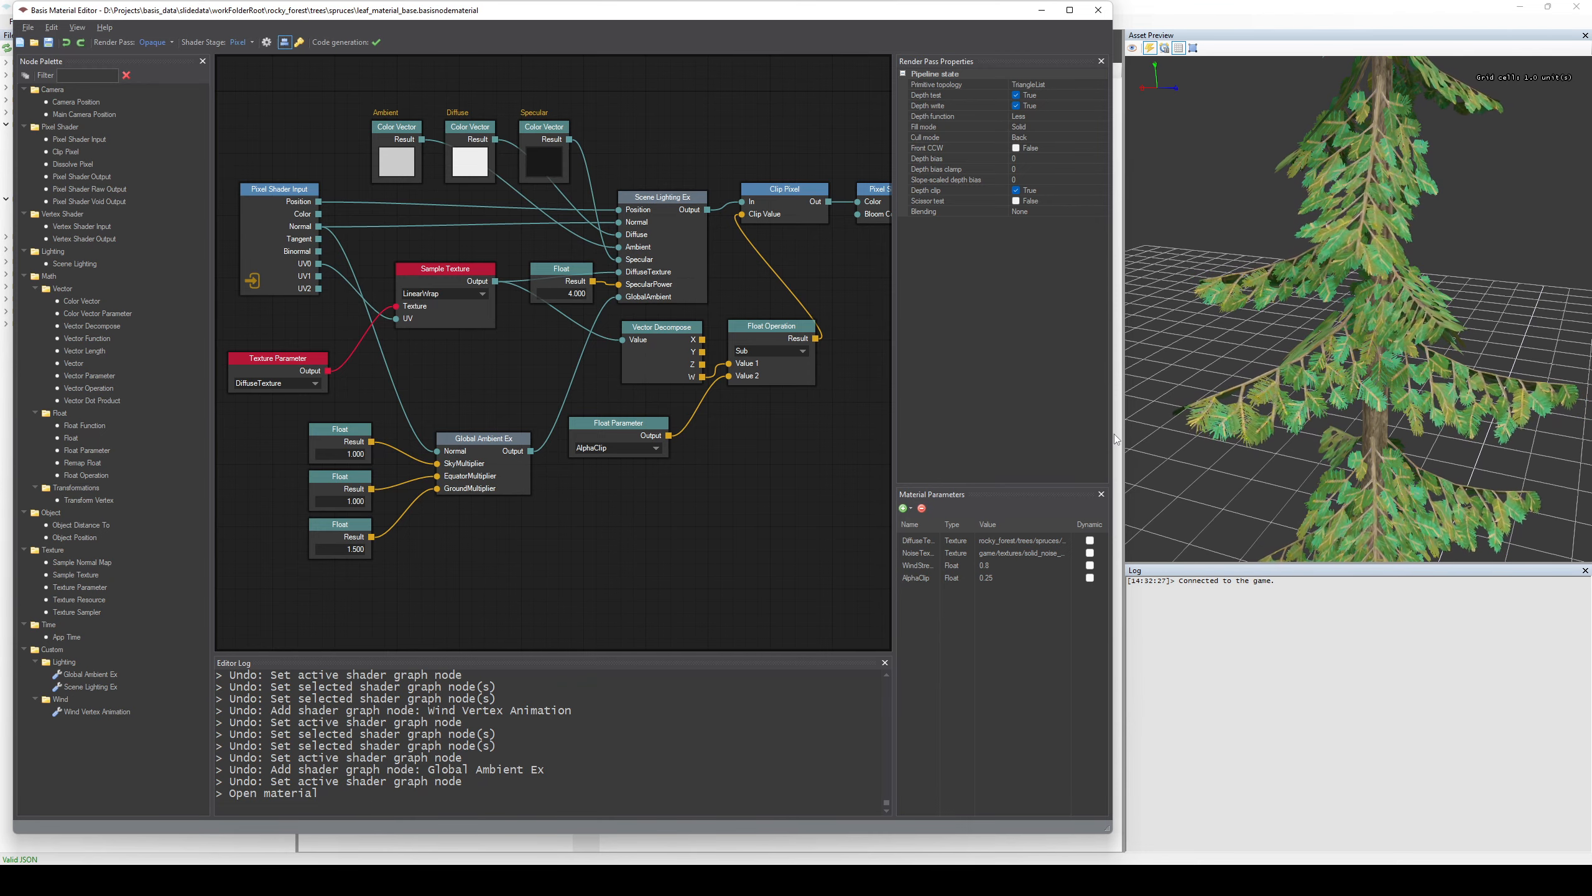
pyautogui.moveTo(1114, 433); pyautogui.dragTo(1166, 439)
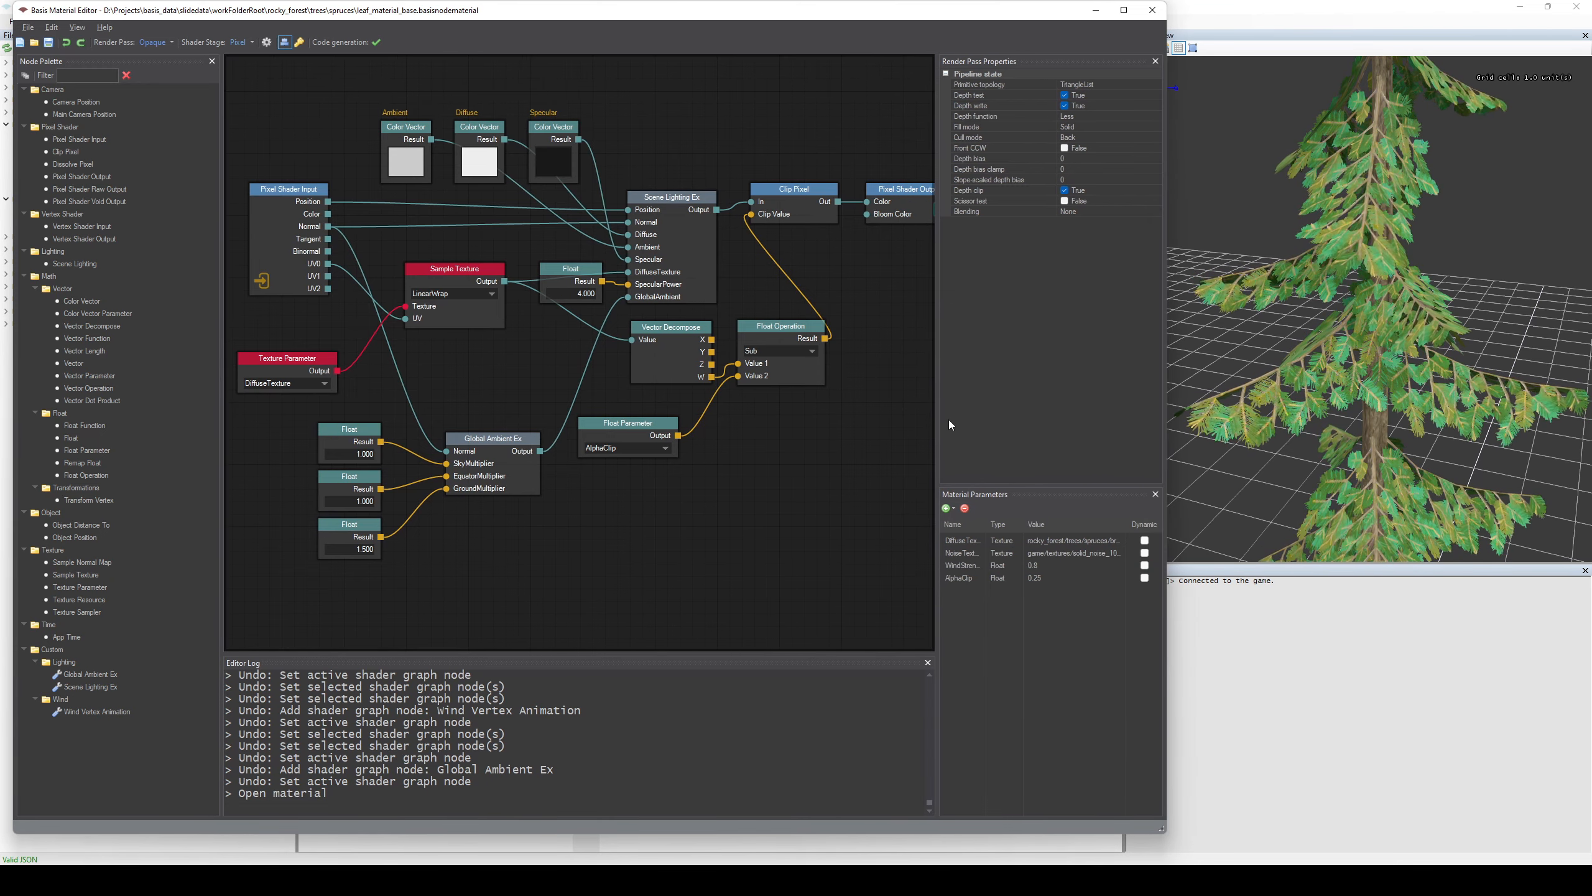
pyautogui.moveTo(936, 423); pyautogui.dragTo(885, 433)
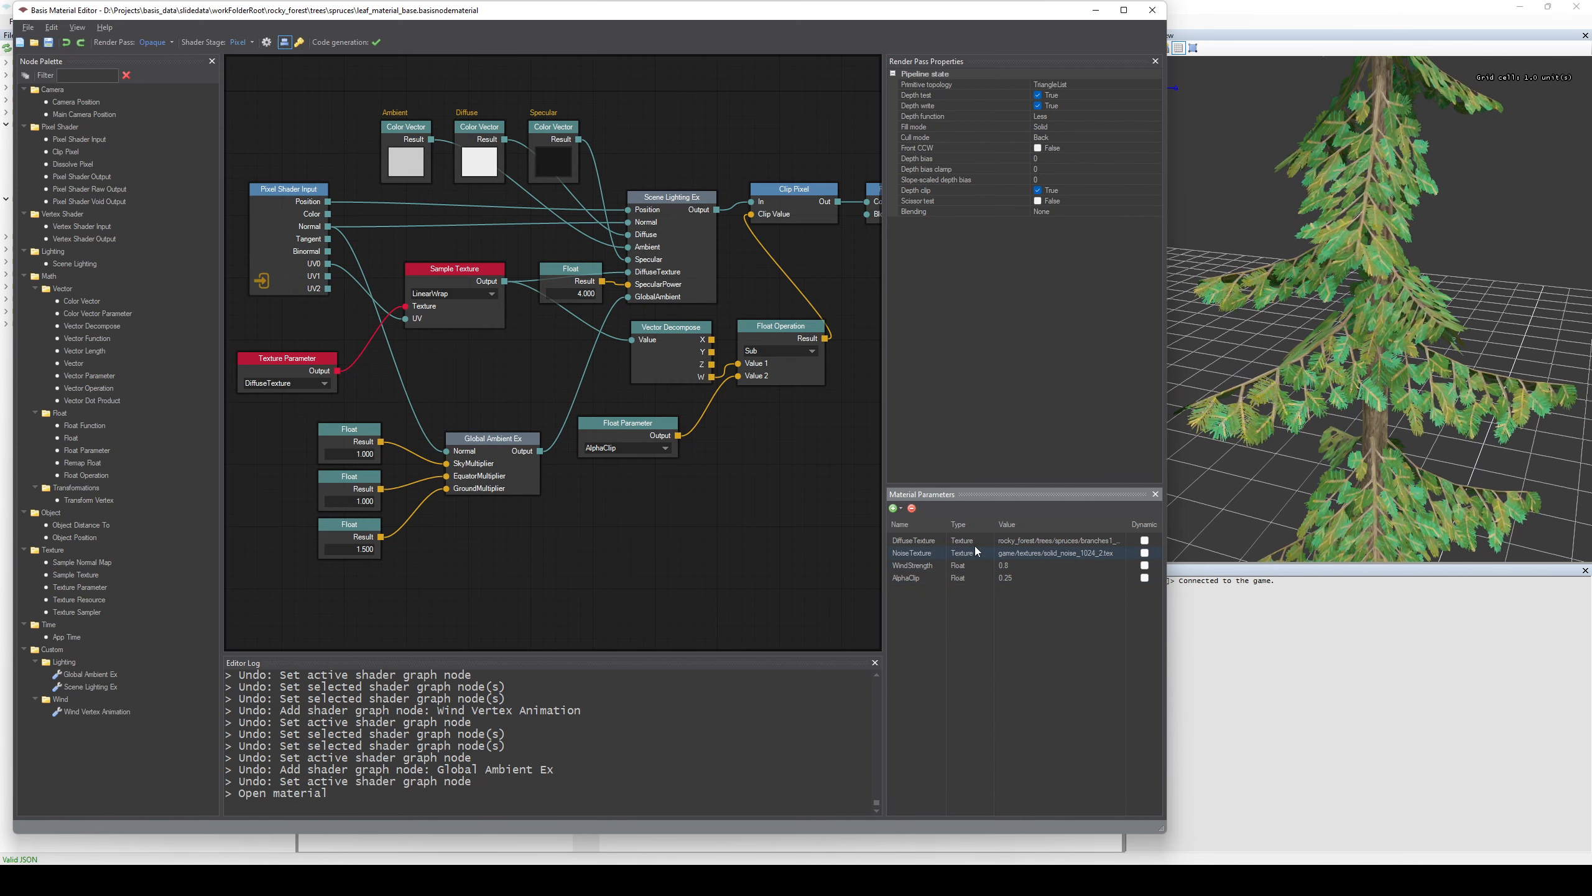
# Add a Color material parameter and set its value to a bright green.
pyautogui.click(901, 509)
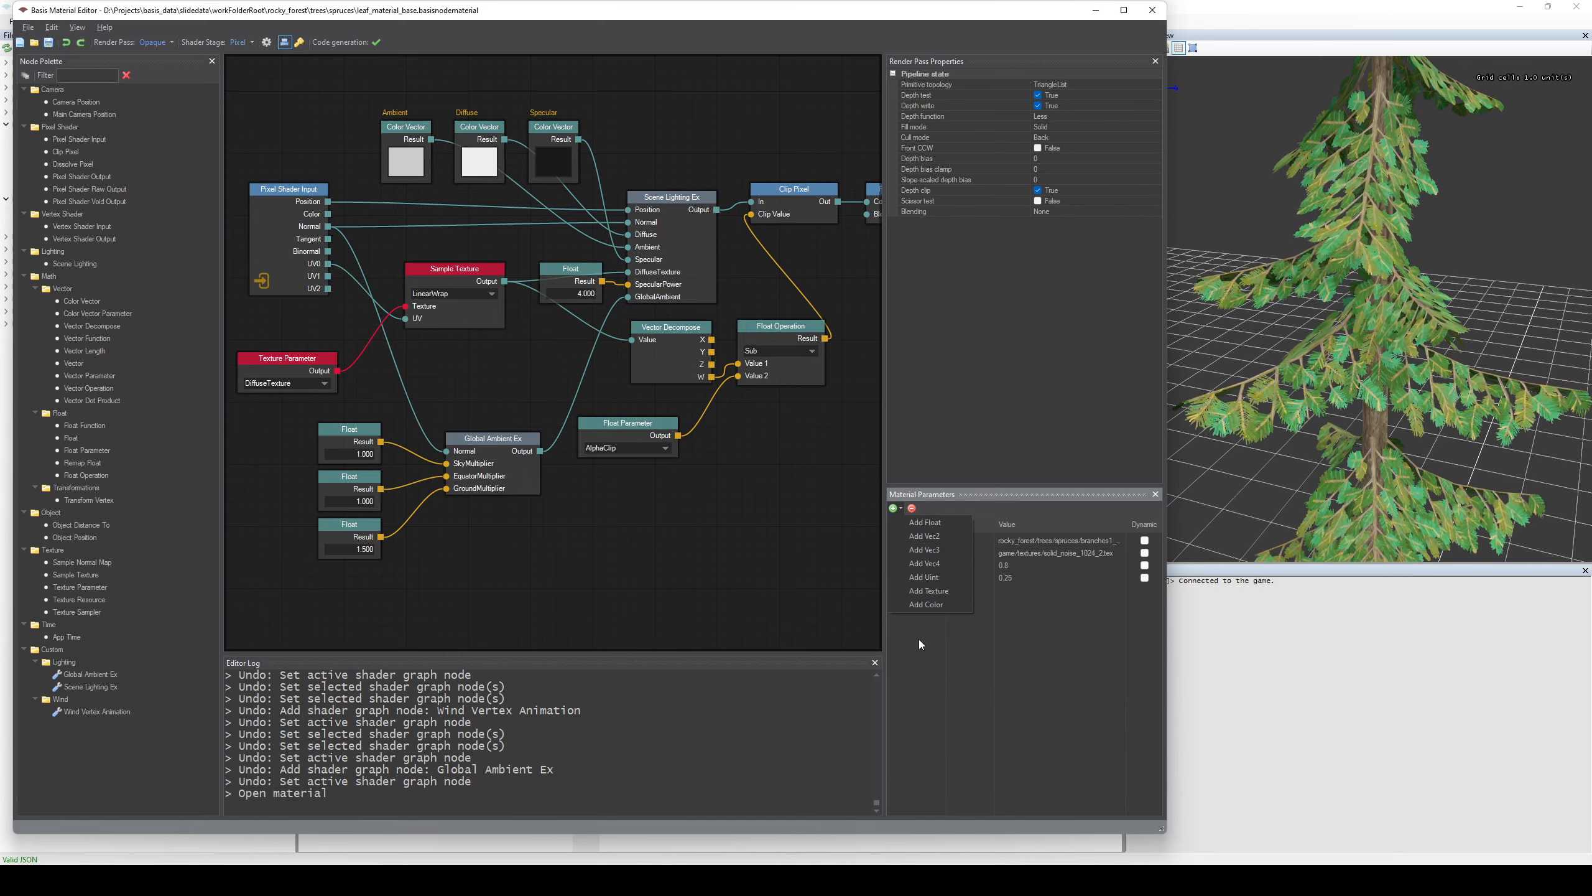
pyautogui.click(959, 605)
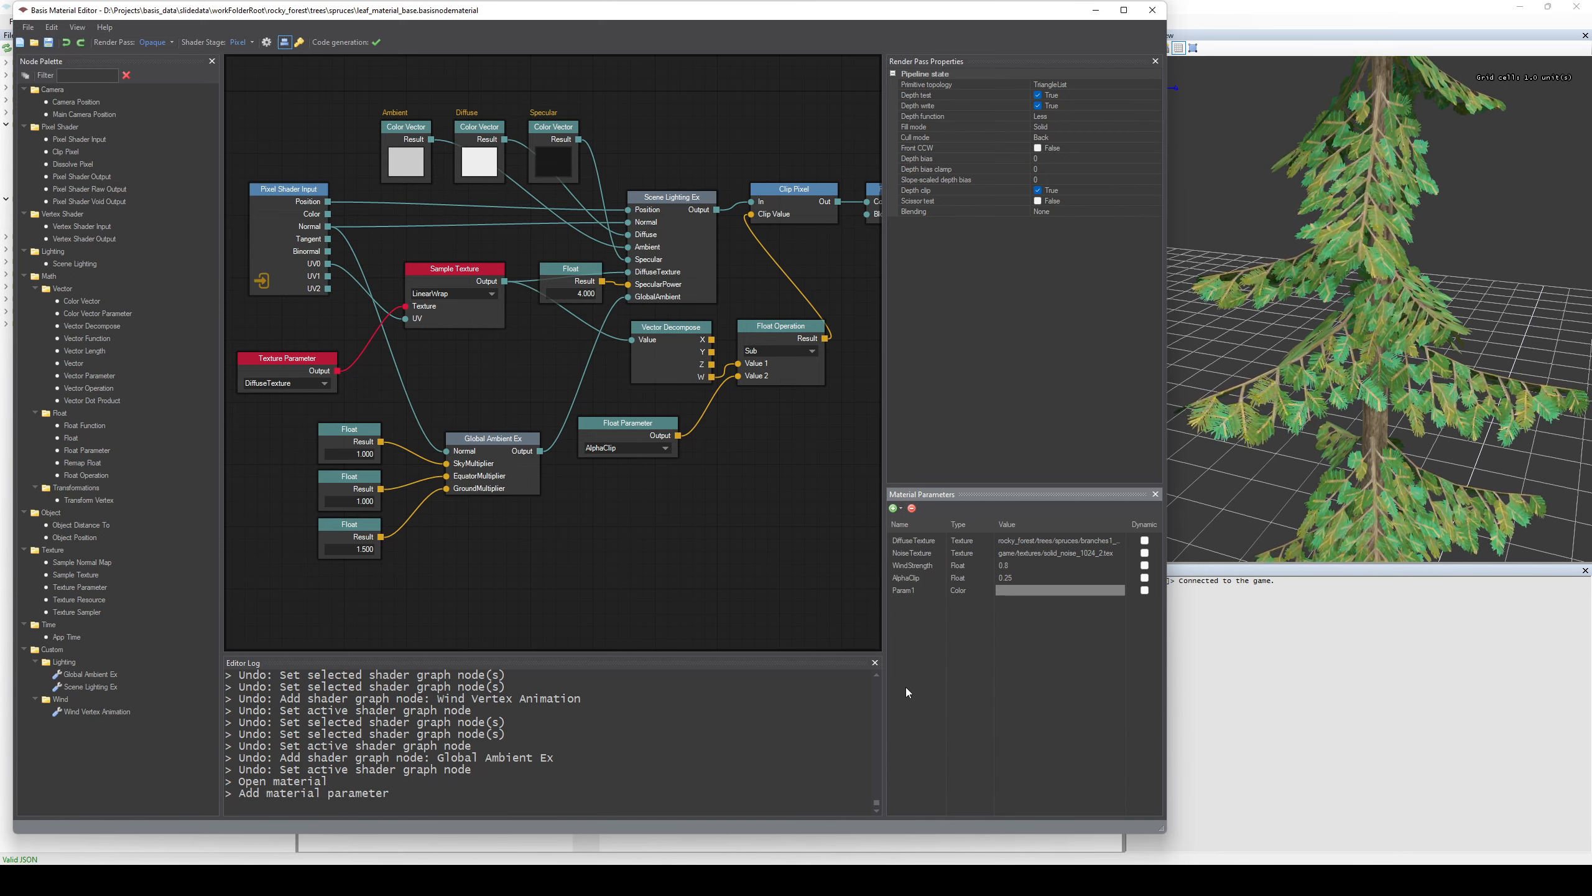
pyautogui.doubleClick(1055, 592)
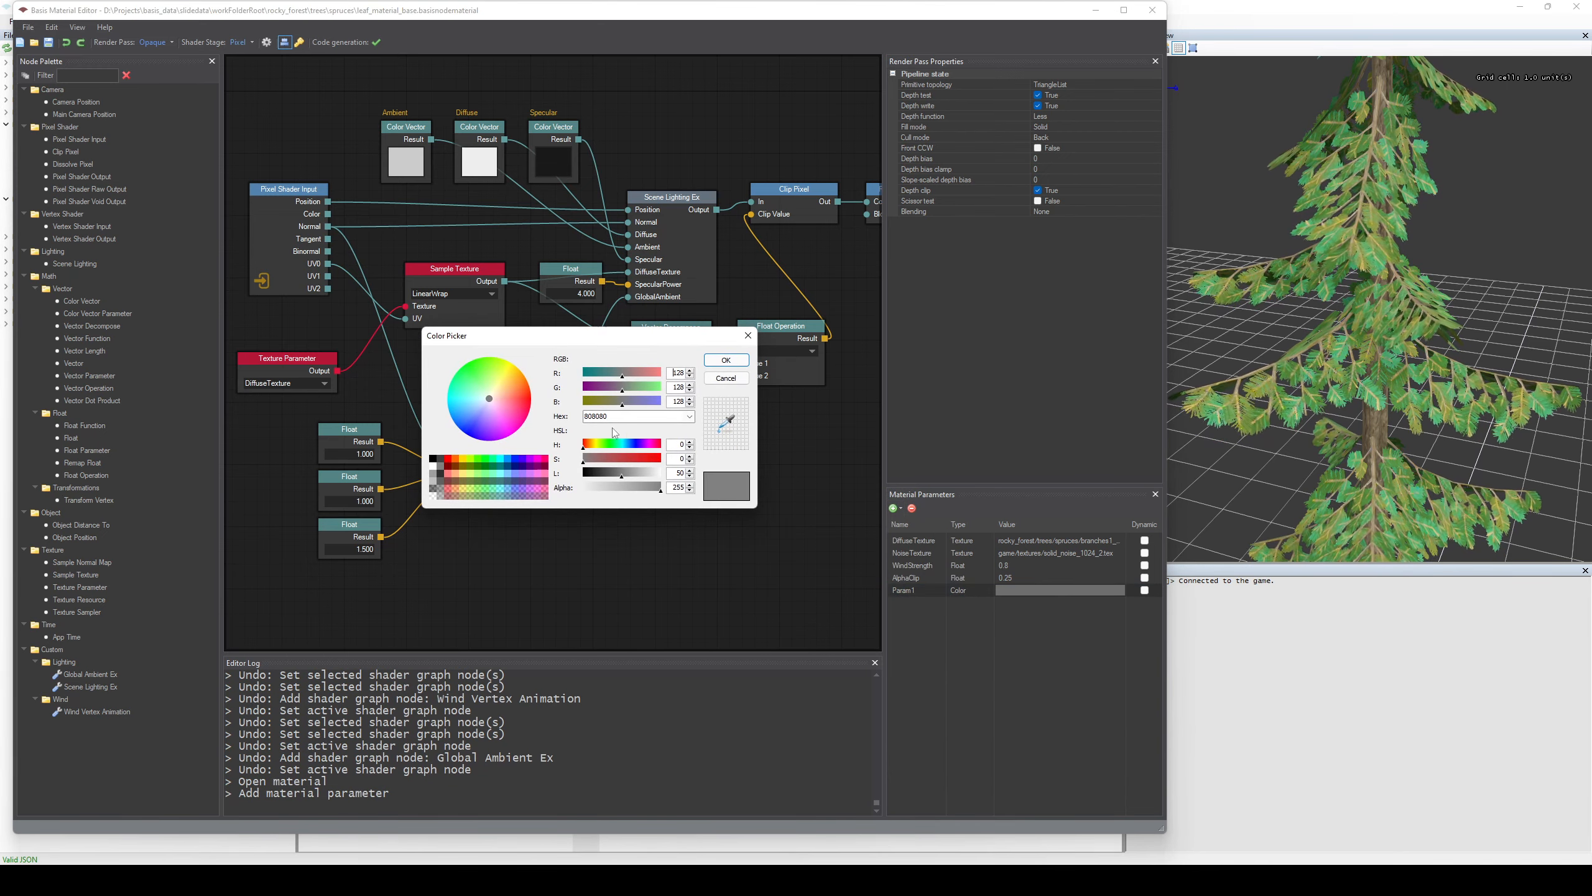
pyautogui.click(492, 369)
pyautogui.click(742, 362)
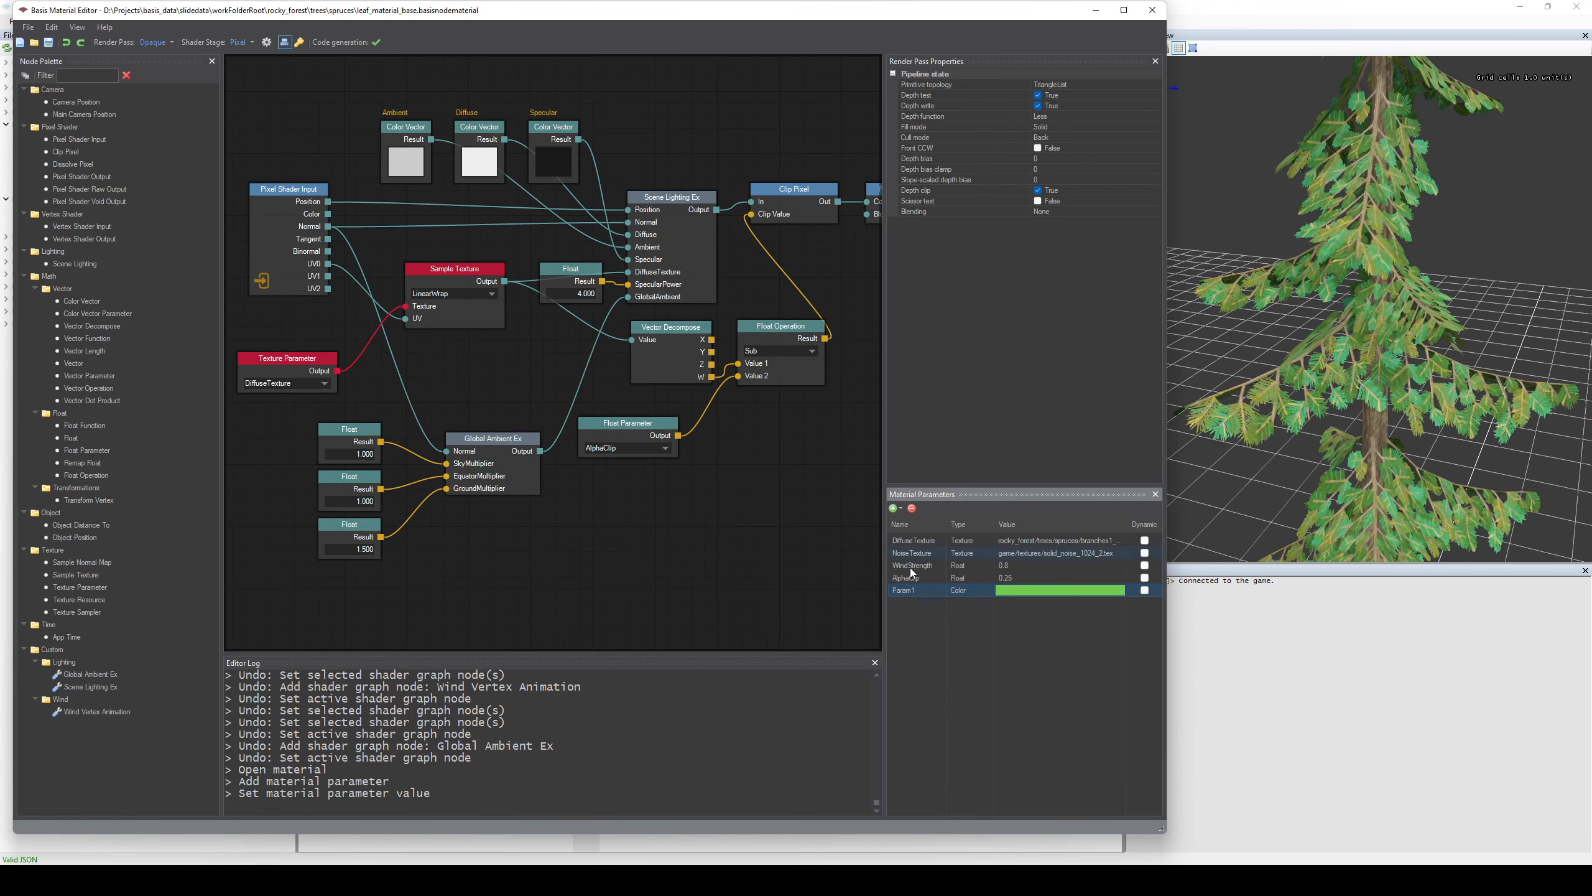
# Rename the new color material parameter to Green.
pyautogui.doubleClick(908, 591)
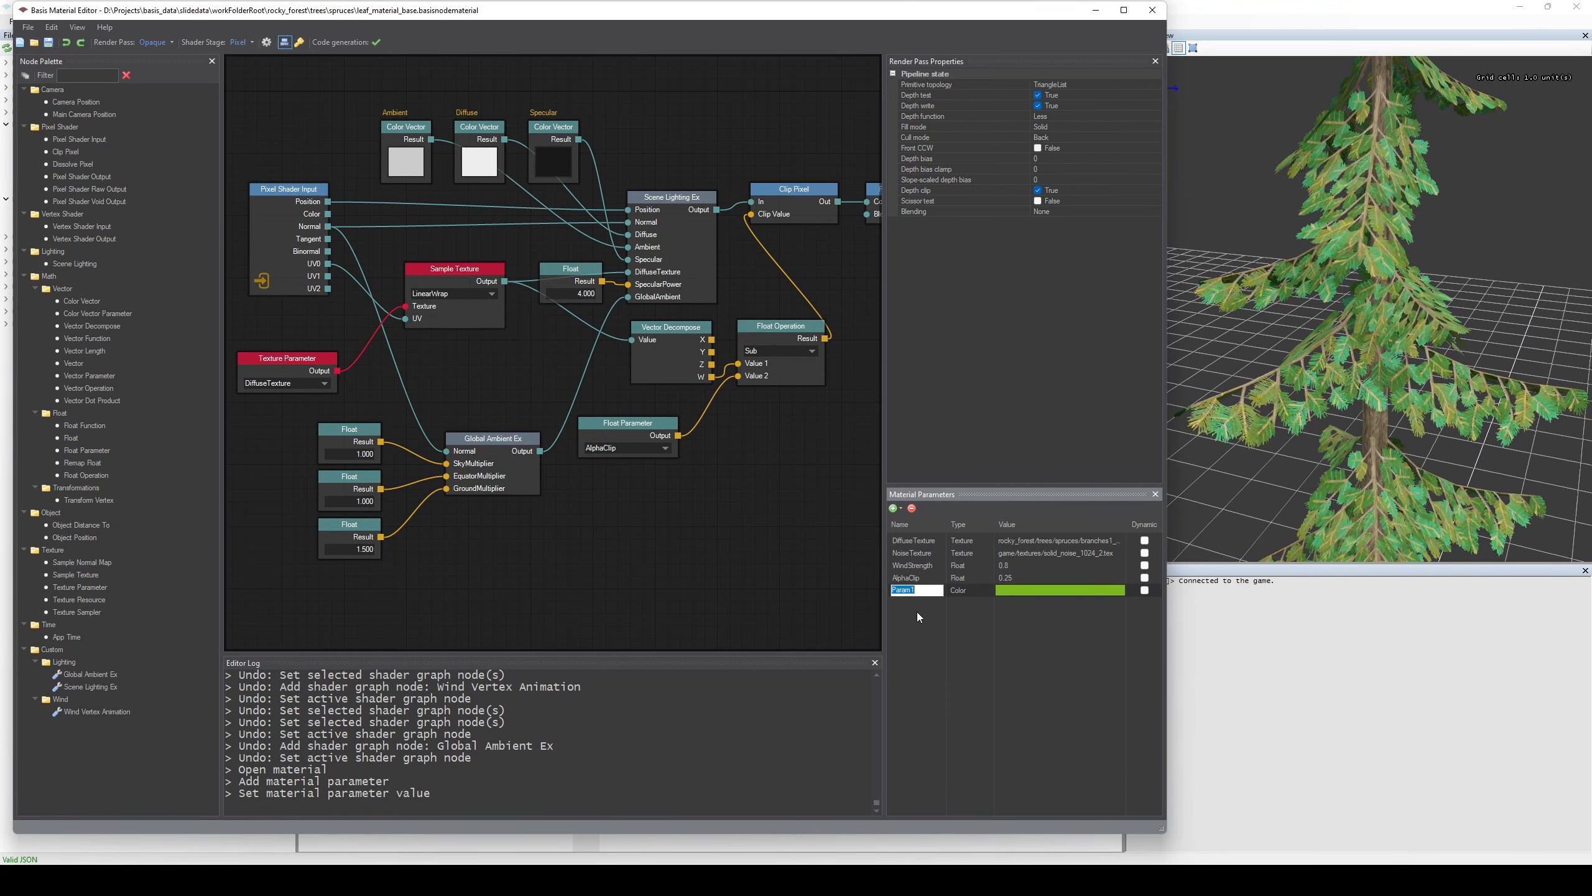
pyautogui.write('Green')
pyautogui.press('Return')
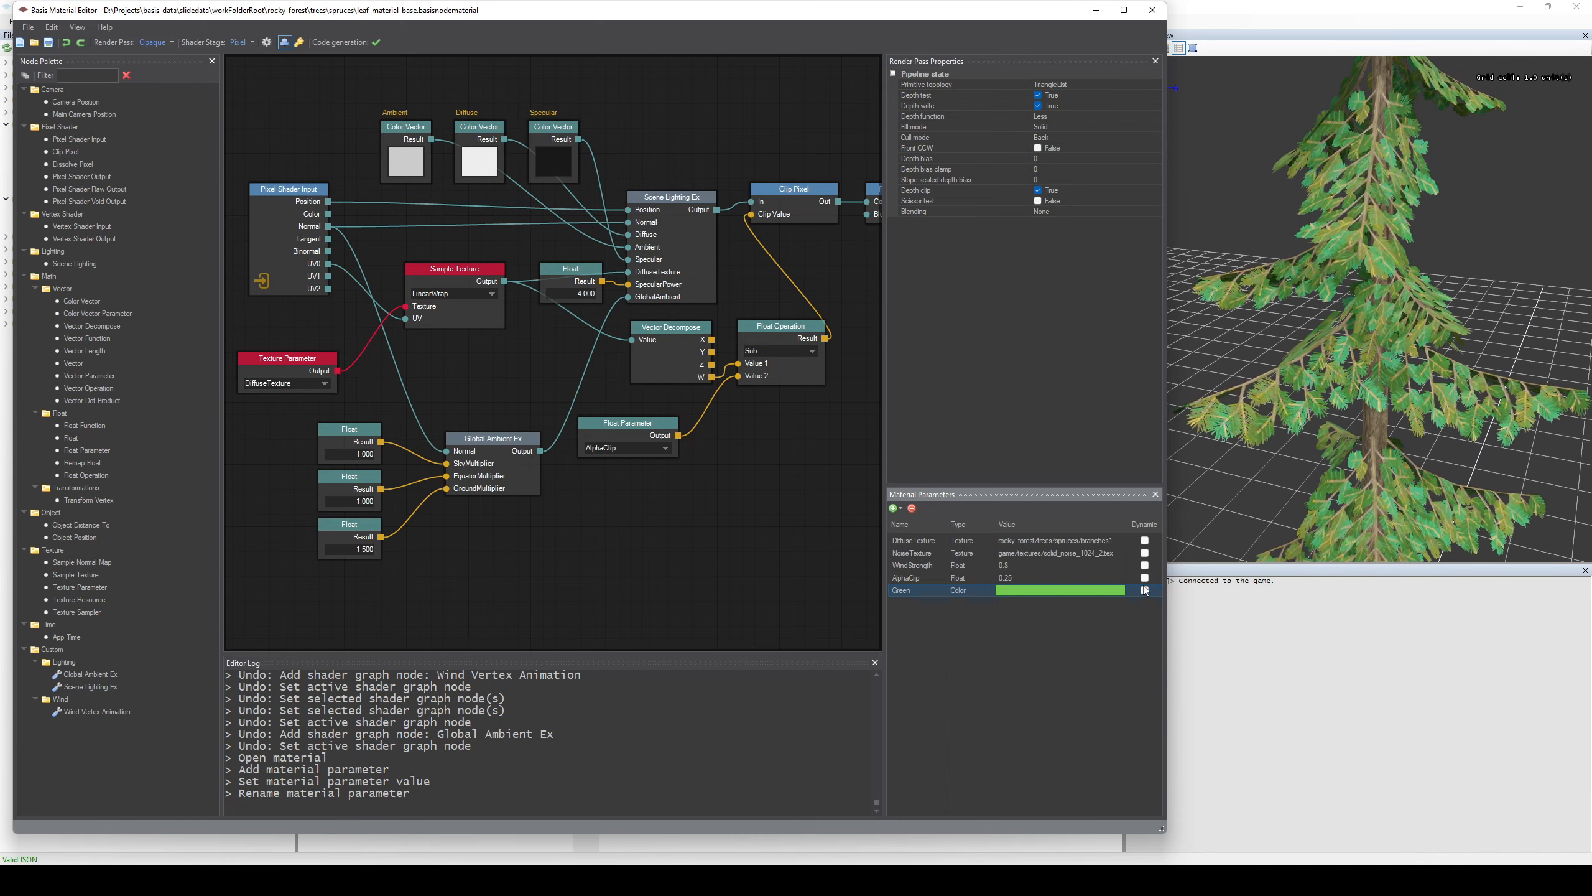
# Go through the Dynamic option of the DiffuseTexture, NoiseTexture, WindStrength and AlphaClip material parameters.
pyautogui.click(1146, 543)
pyautogui.click(1147, 554)
pyautogui.click(1146, 567)
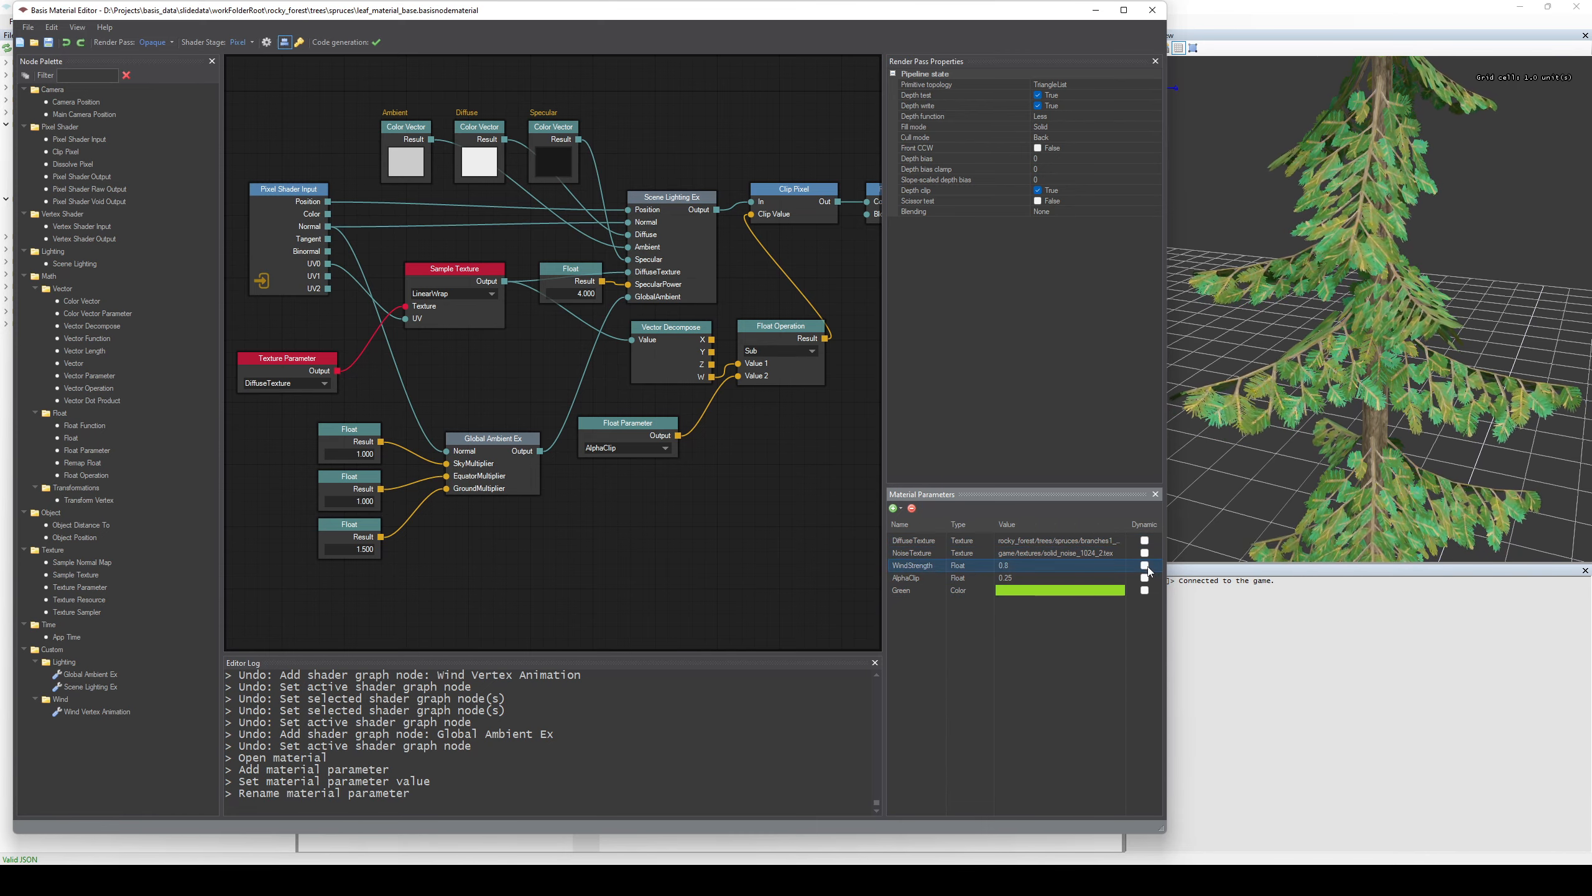
pyautogui.click(1145, 579)
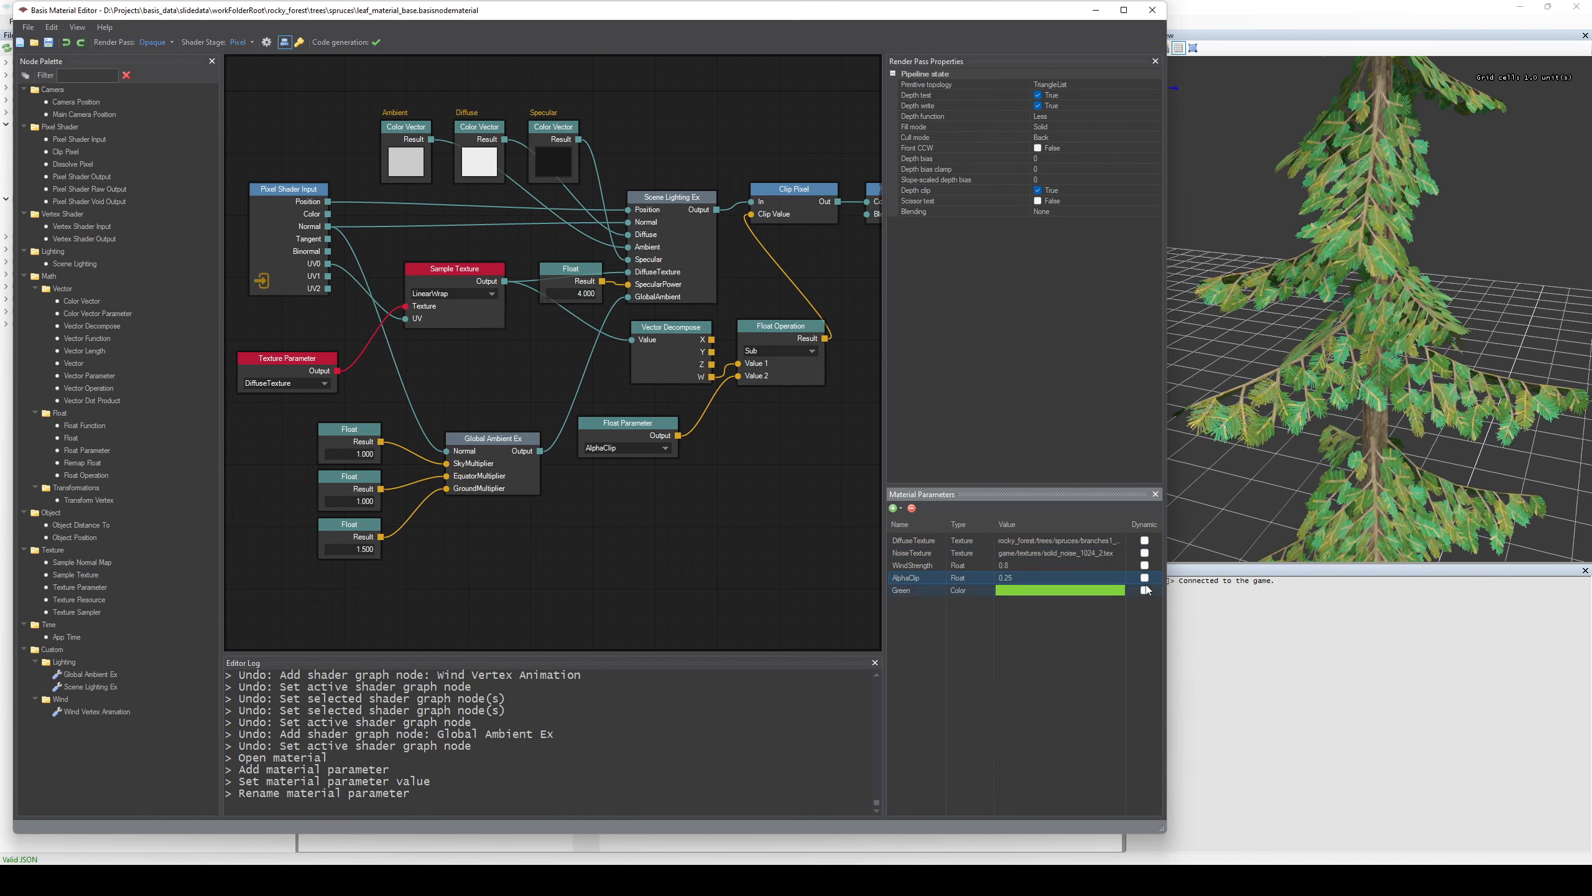
pyautogui.click(1147, 565)
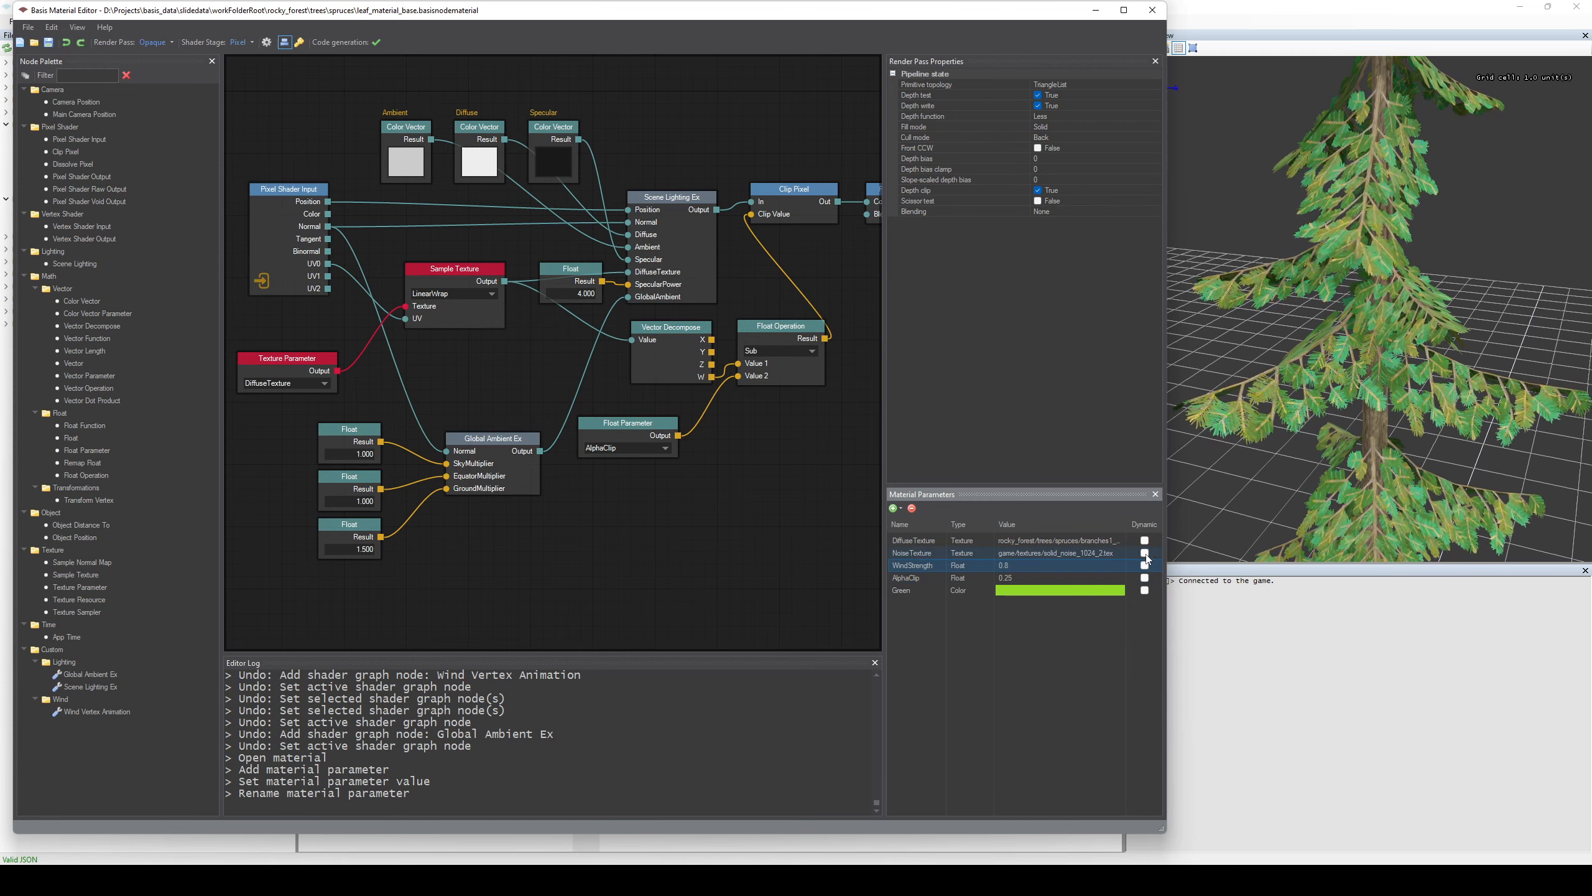
pyautogui.click(1147, 555)
pyautogui.click(1145, 543)
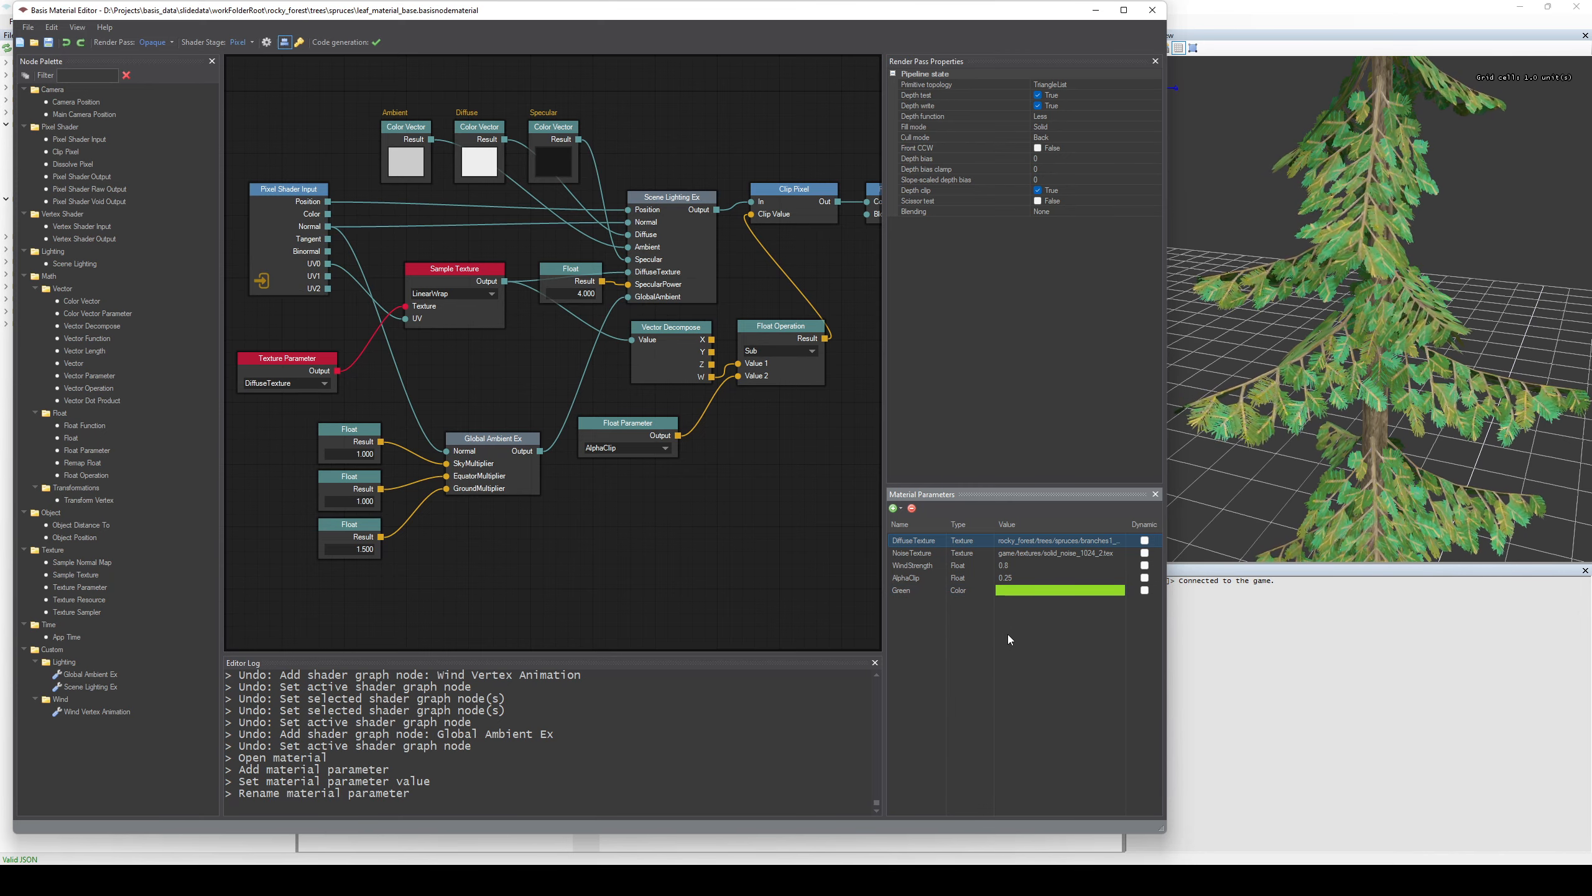
# Undo the renaming, value change and addition of the Green color parameter.
pyautogui.hotkey('ctrl', 'z')
pyautogui.hotkey('ctrl', 'z')
pyautogui.hotkey('ctrl', 'z')
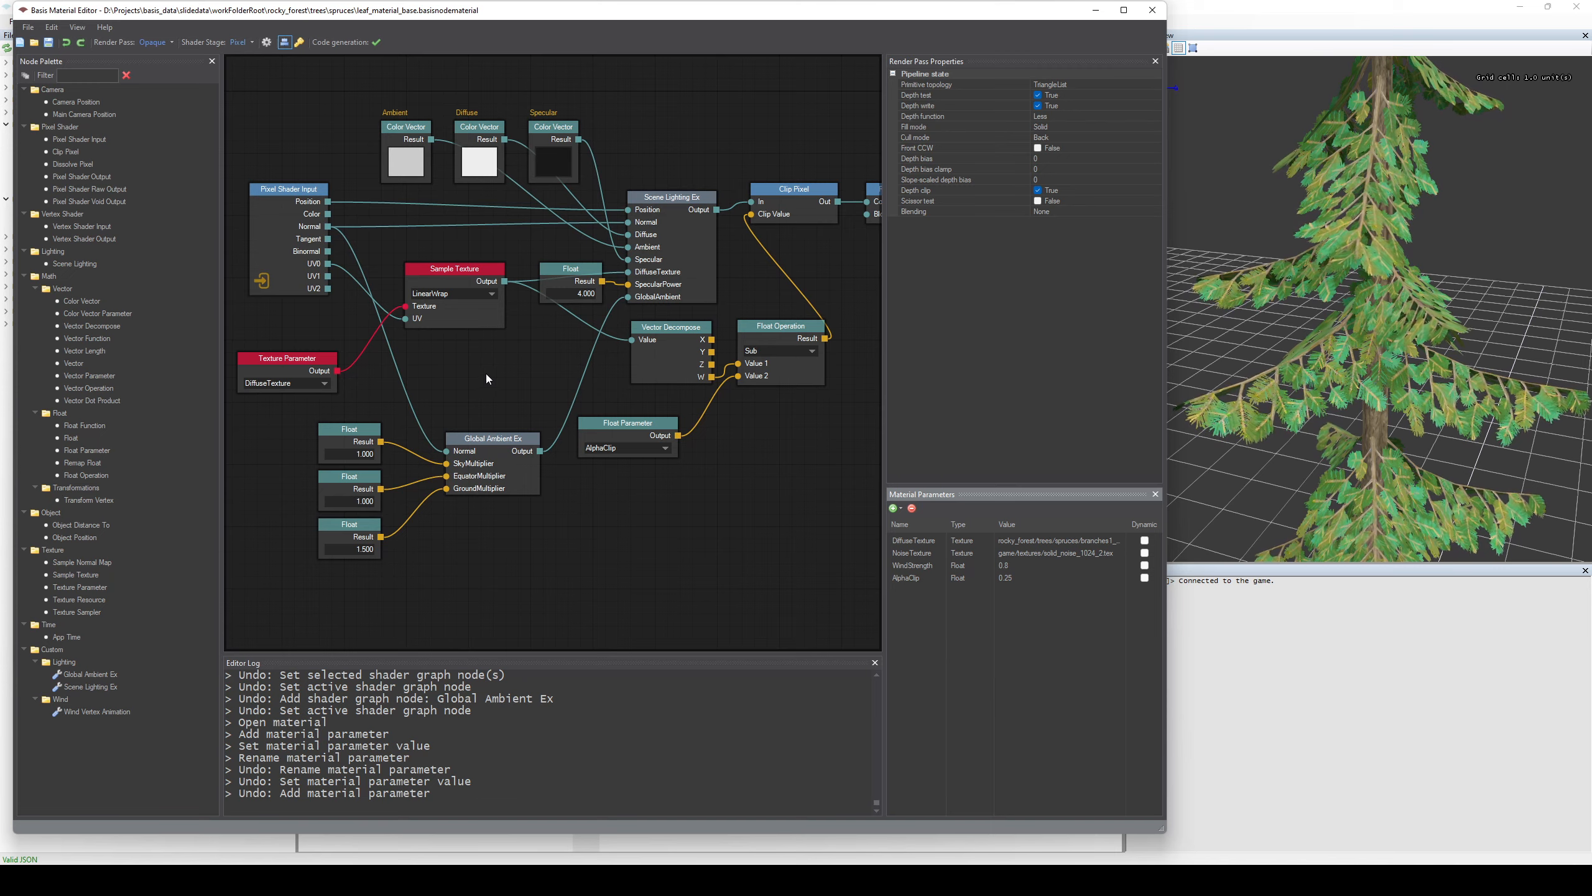
# Move the Texture Parameter node slightly upward and view its selectable textures, keeping DiffuseTexture.
pyautogui.moveTo(498, 371); pyautogui.dragTo(505, 351, button='middle')
pyautogui.moveTo(332, 341); pyautogui.dragTo(326, 309)
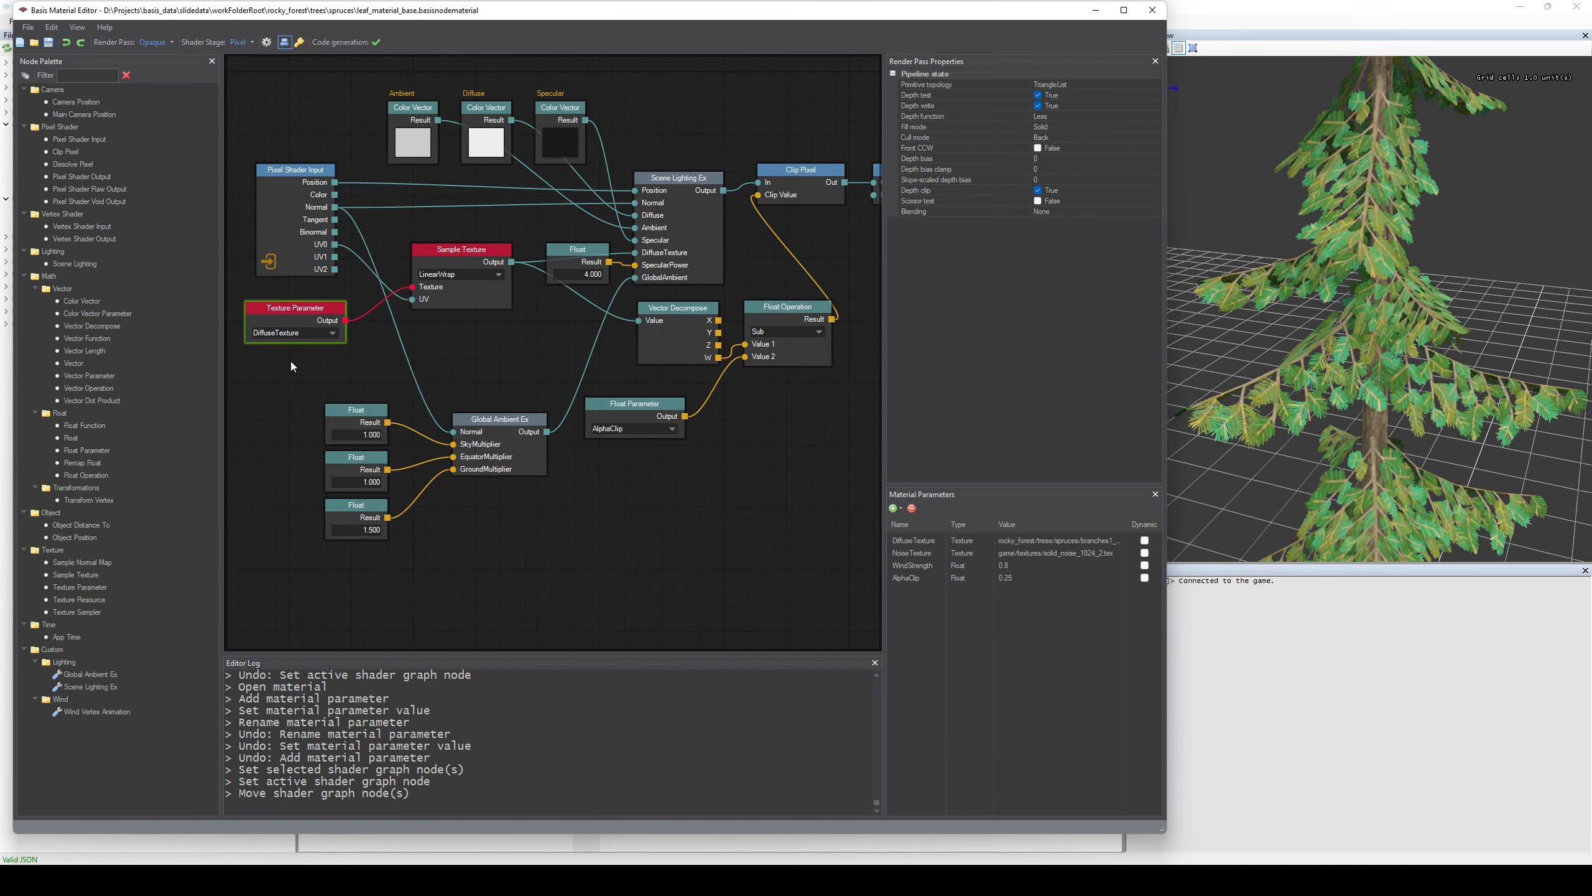
pyautogui.click(333, 334)
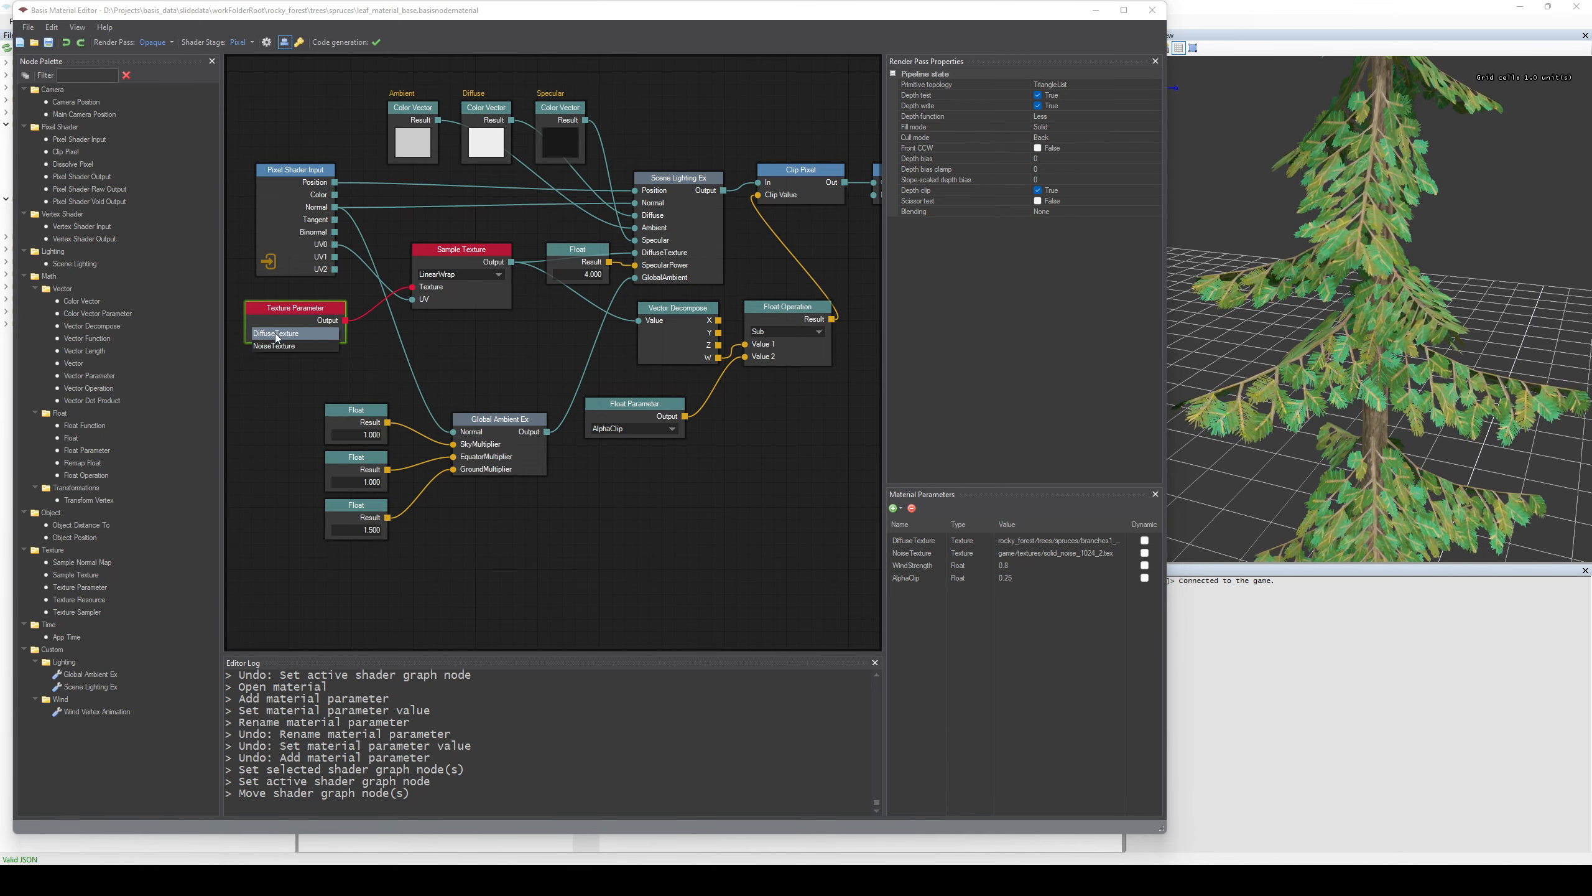
pyautogui.click(297, 375)
# Look through the texture files available as the NoiseTexture parameter's value and leave without choosing one.
pyautogui.click(934, 543)
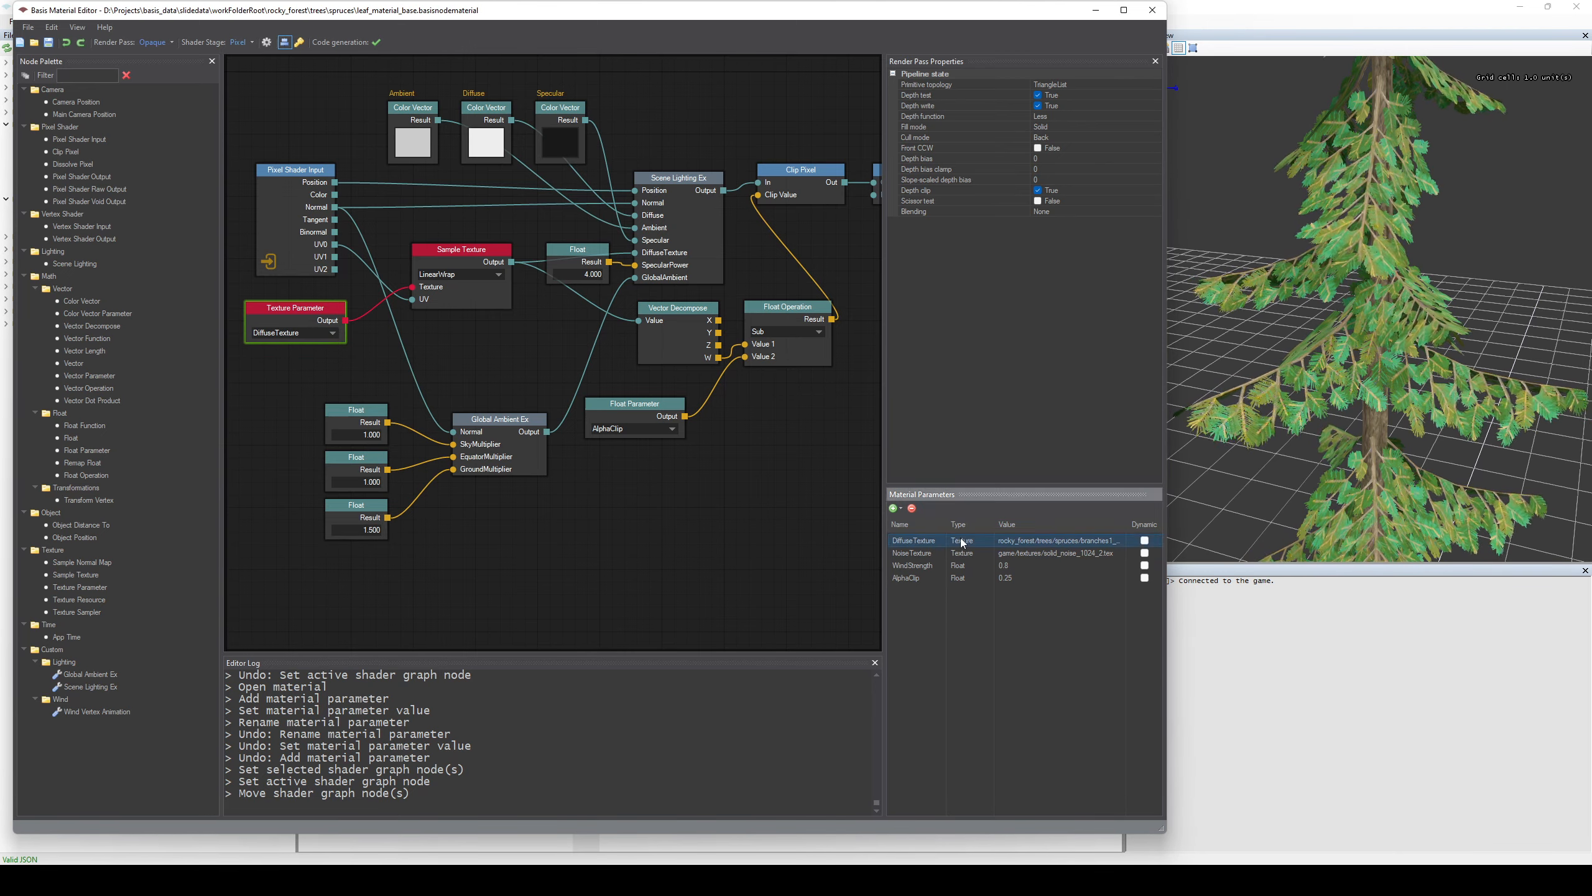
pyautogui.click(980, 554)
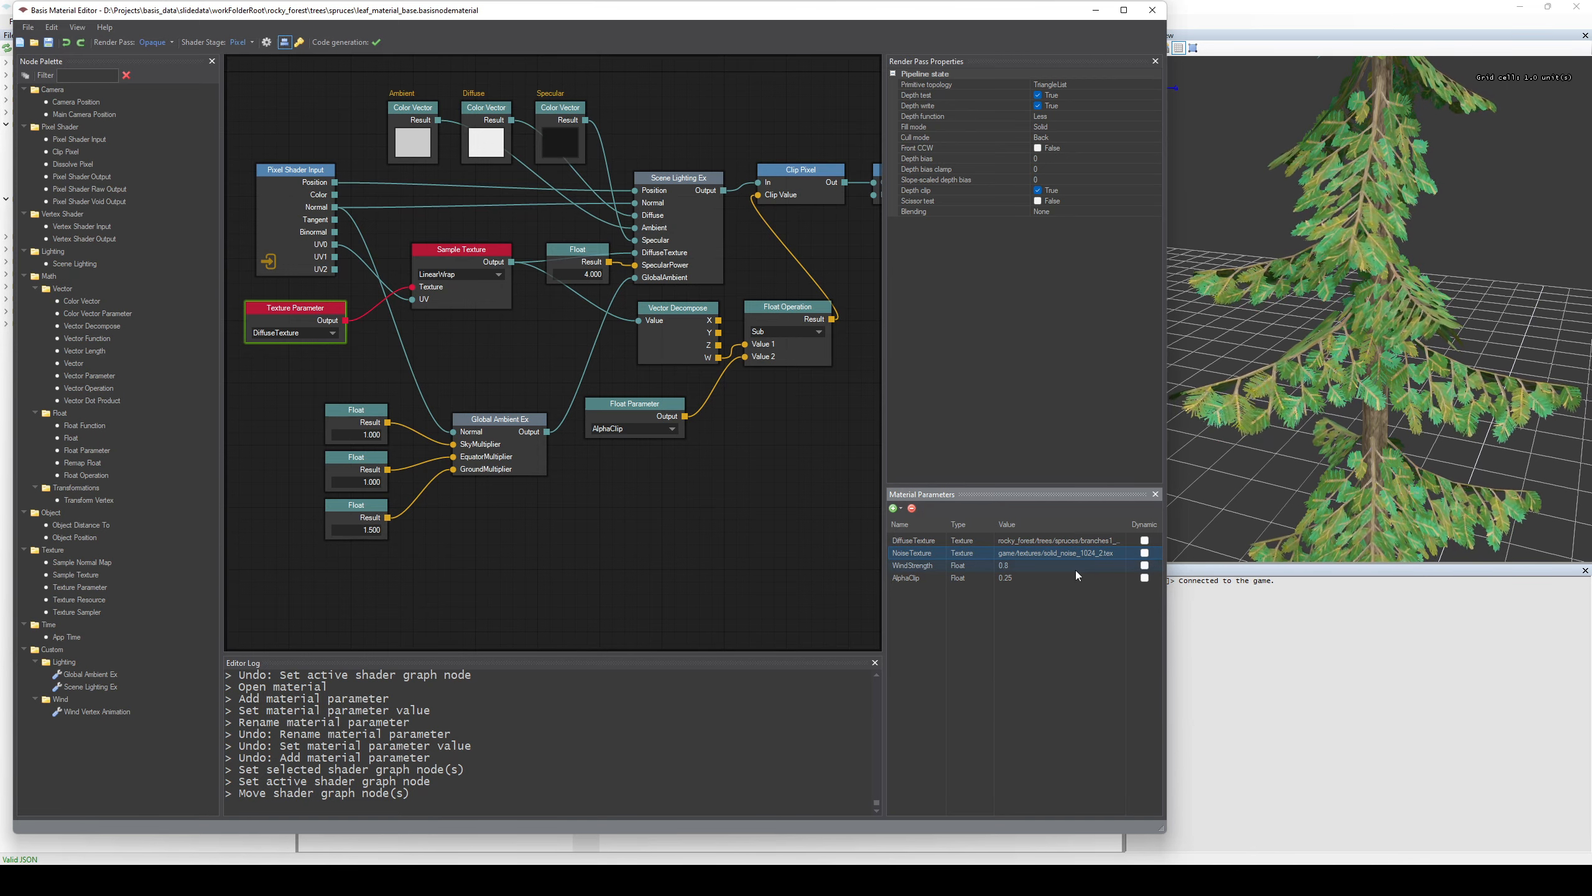
pyautogui.doubleClick(1073, 553)
pyautogui.press('BackSpace')
pyautogui.moveTo(1157, 593); pyautogui.dragTo(1163, 602)
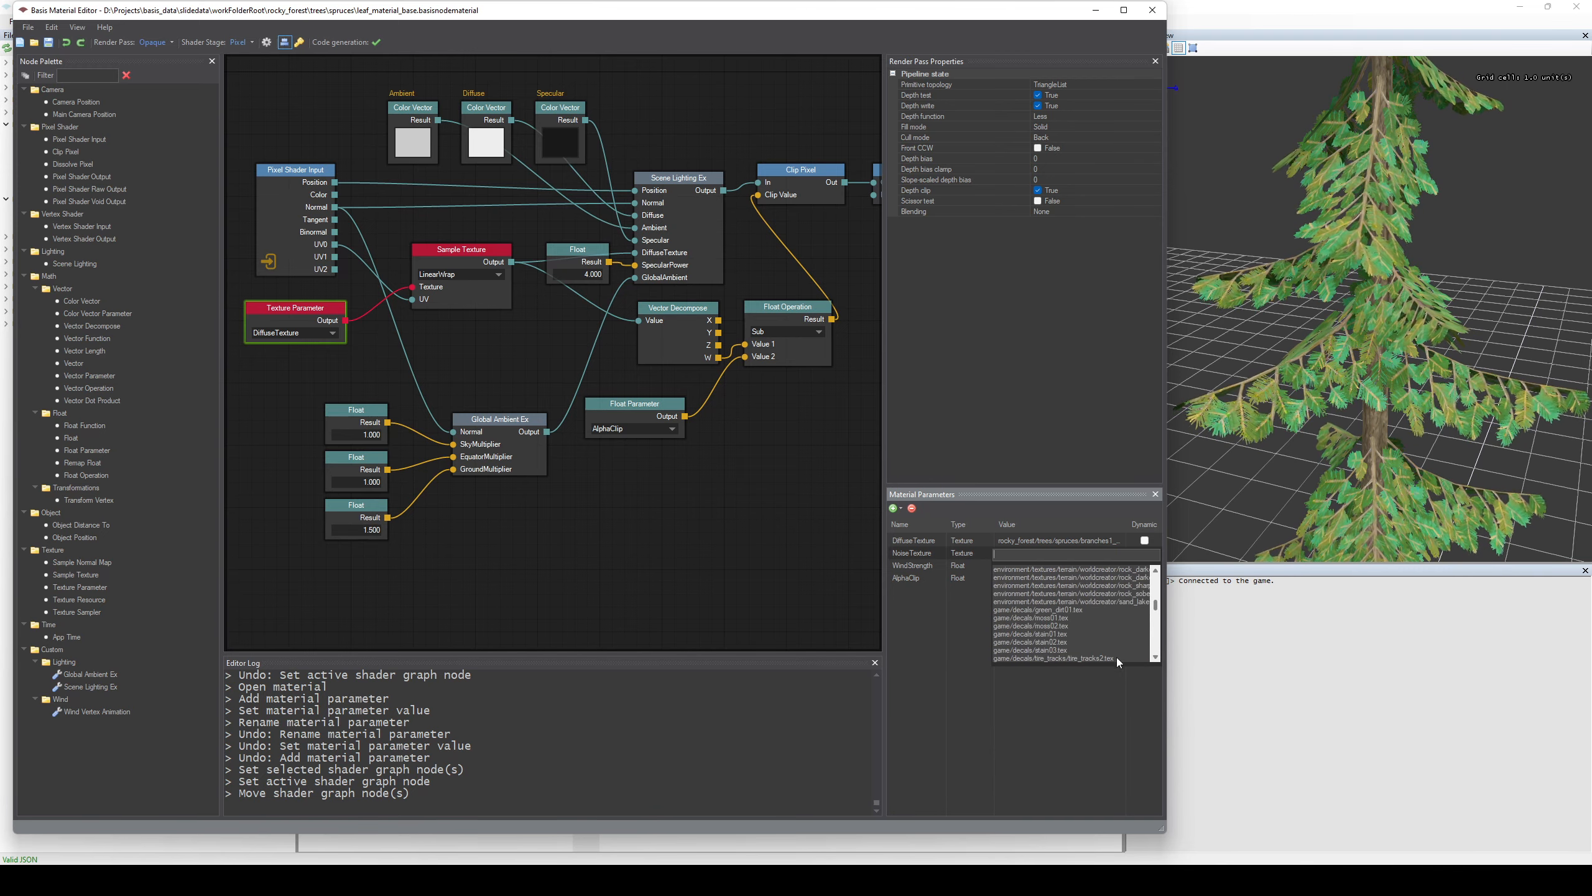
pyautogui.click(1055, 712)
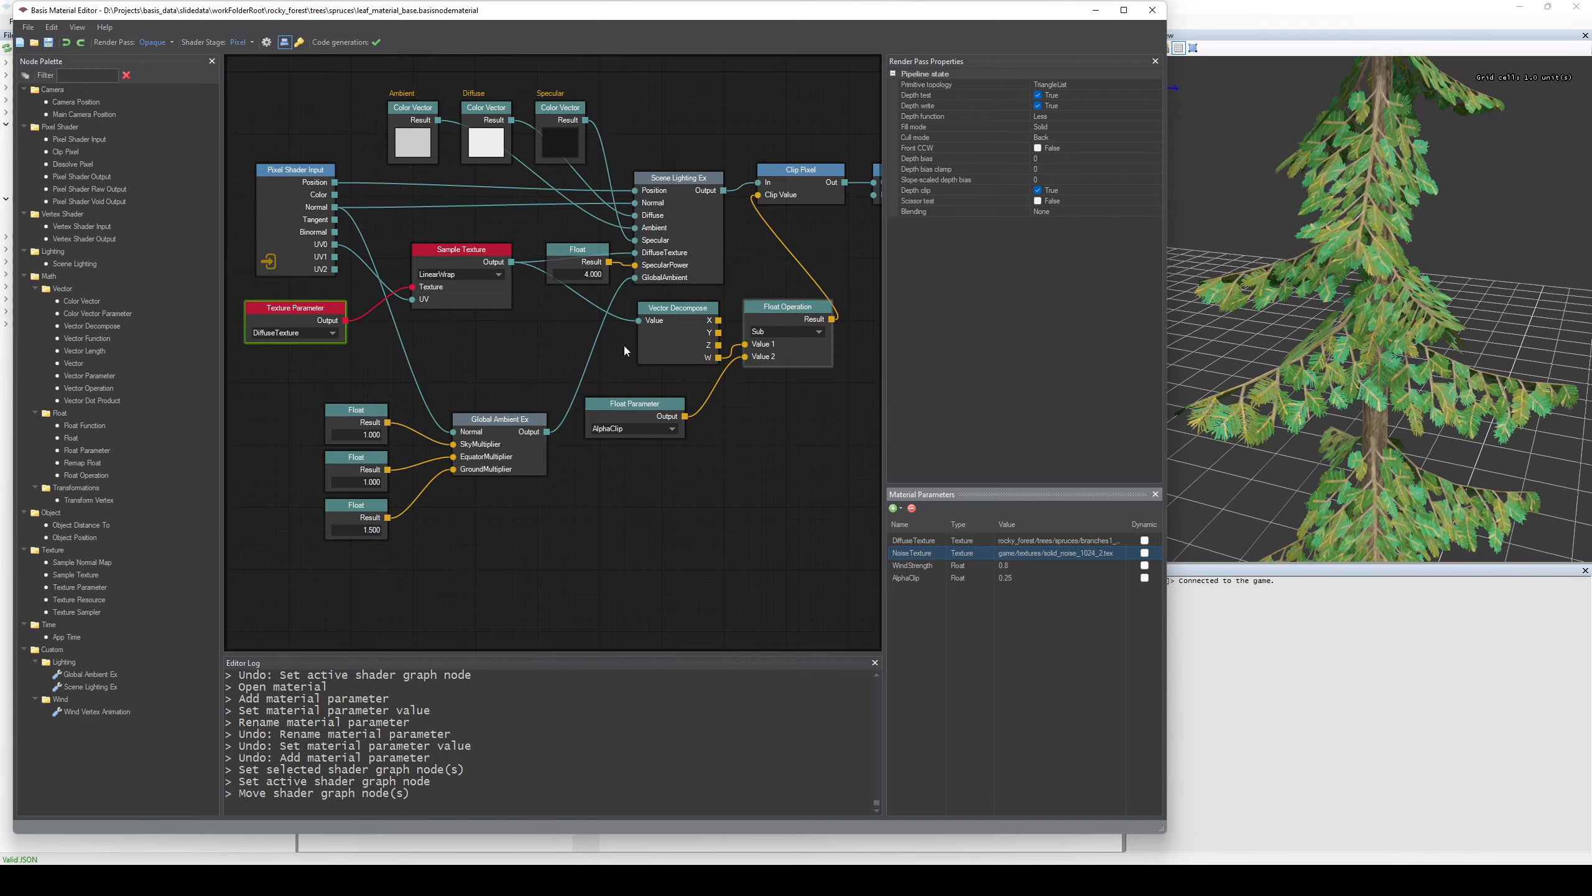
# Examine the spruce from farther away in the asset preview, and switch the leaf material to the ShadowMap render pass.
pyautogui.moveTo(1294, 420); pyautogui.dragTo(1318, 393, button='middle')
pyautogui.scroll(-5, 1369, 389)
pyautogui.scroll(-1, 1369, 389)
pyautogui.scroll(-1, 1370, 389)
pyautogui.scroll(4, 1403, 446)
pyautogui.moveTo(1403, 446); pyautogui.dragTo(1289, 194, button='middle')
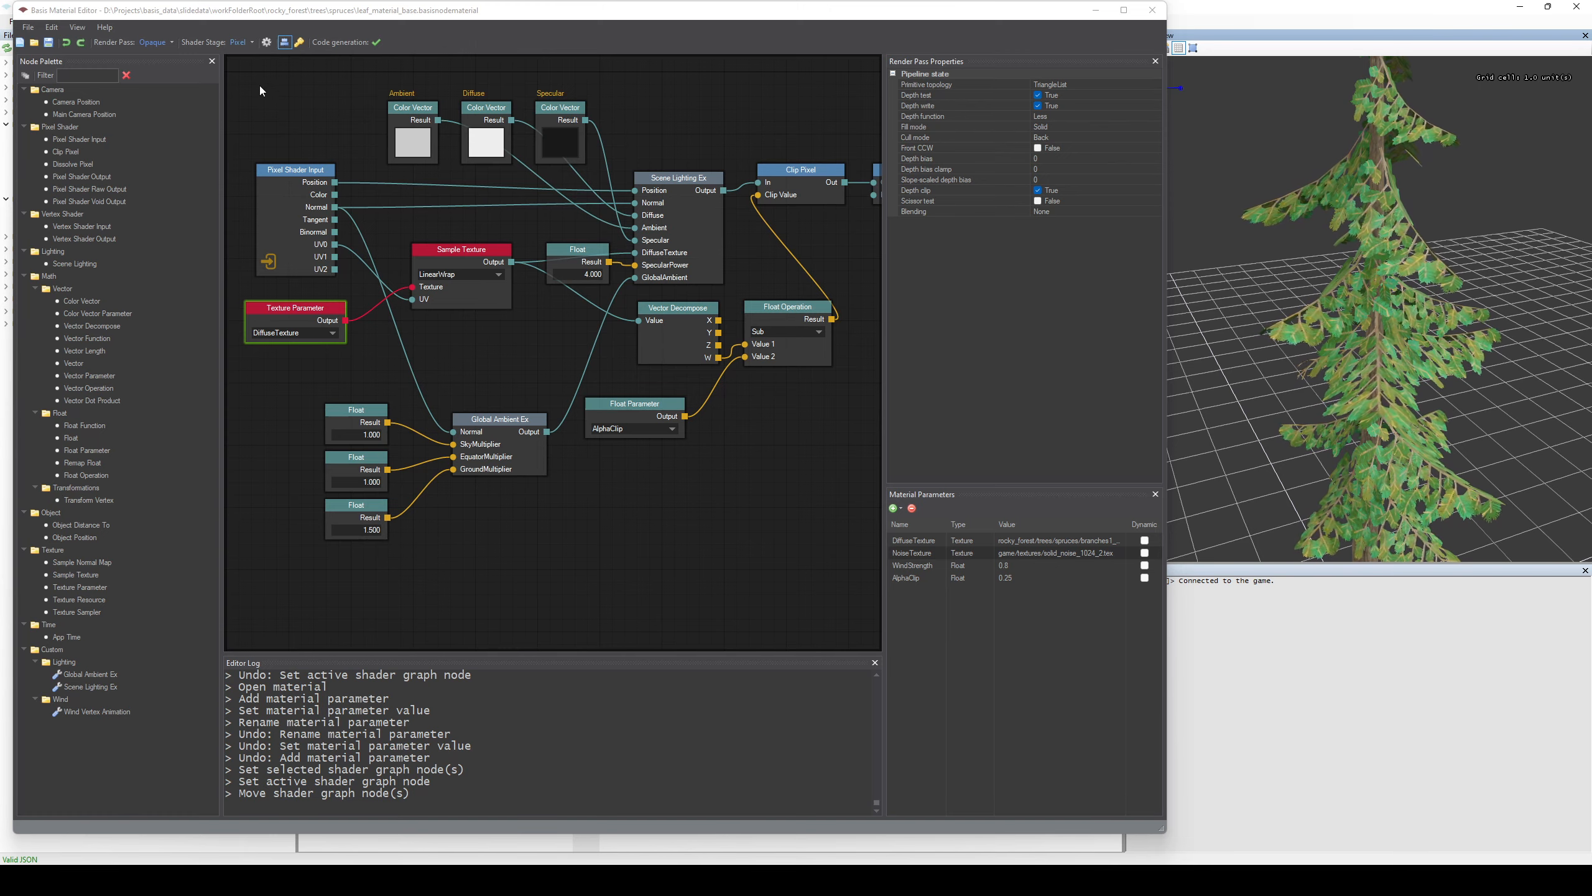
pyautogui.click(172, 42)
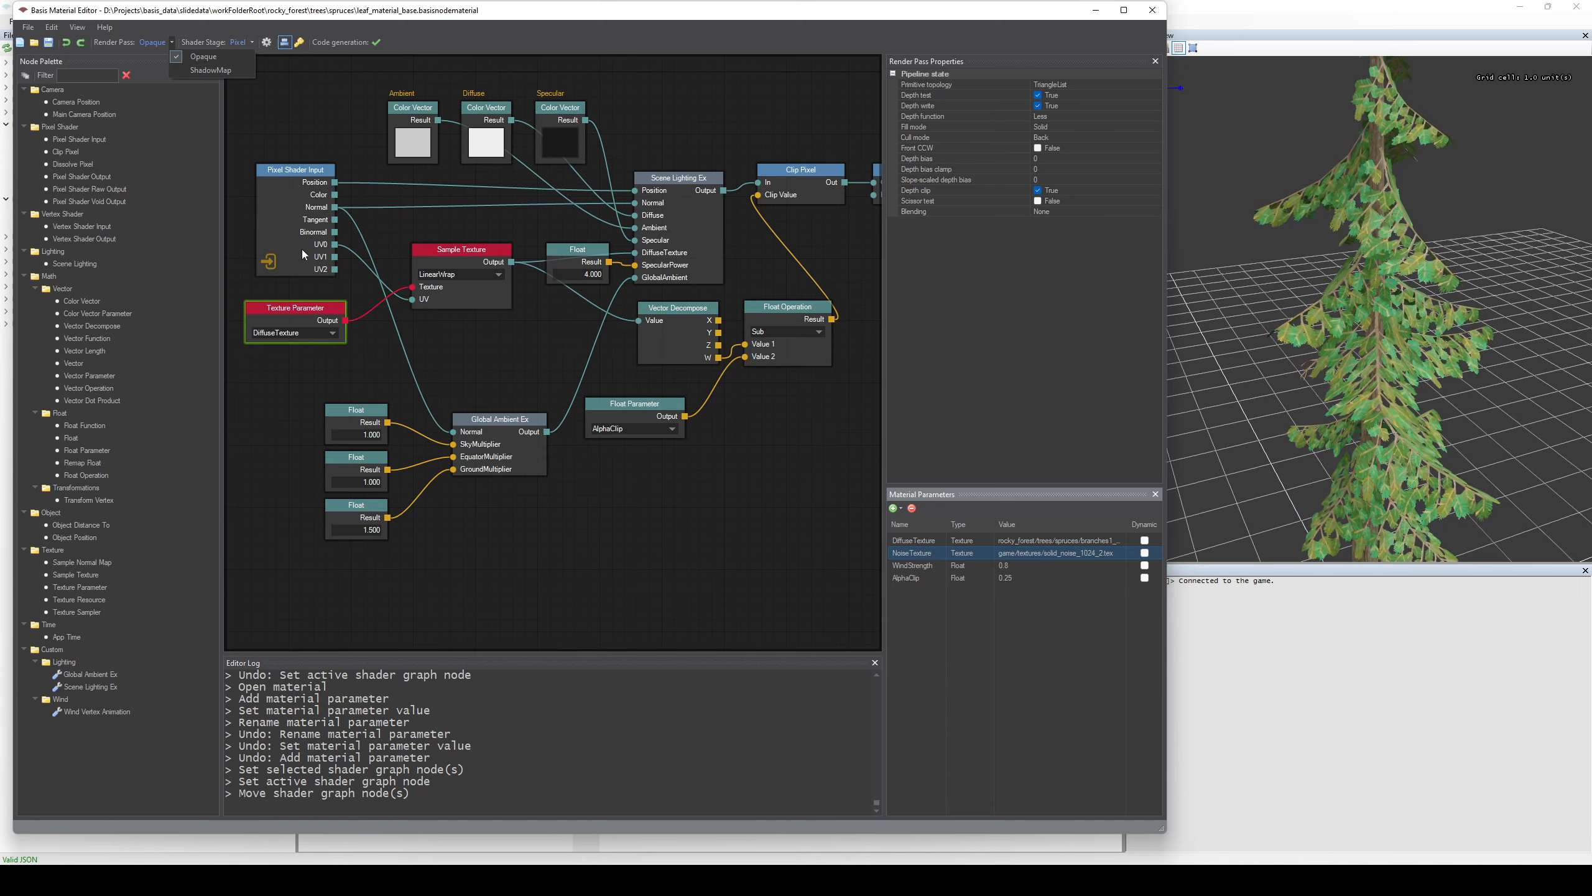
pyautogui.click(213, 71)
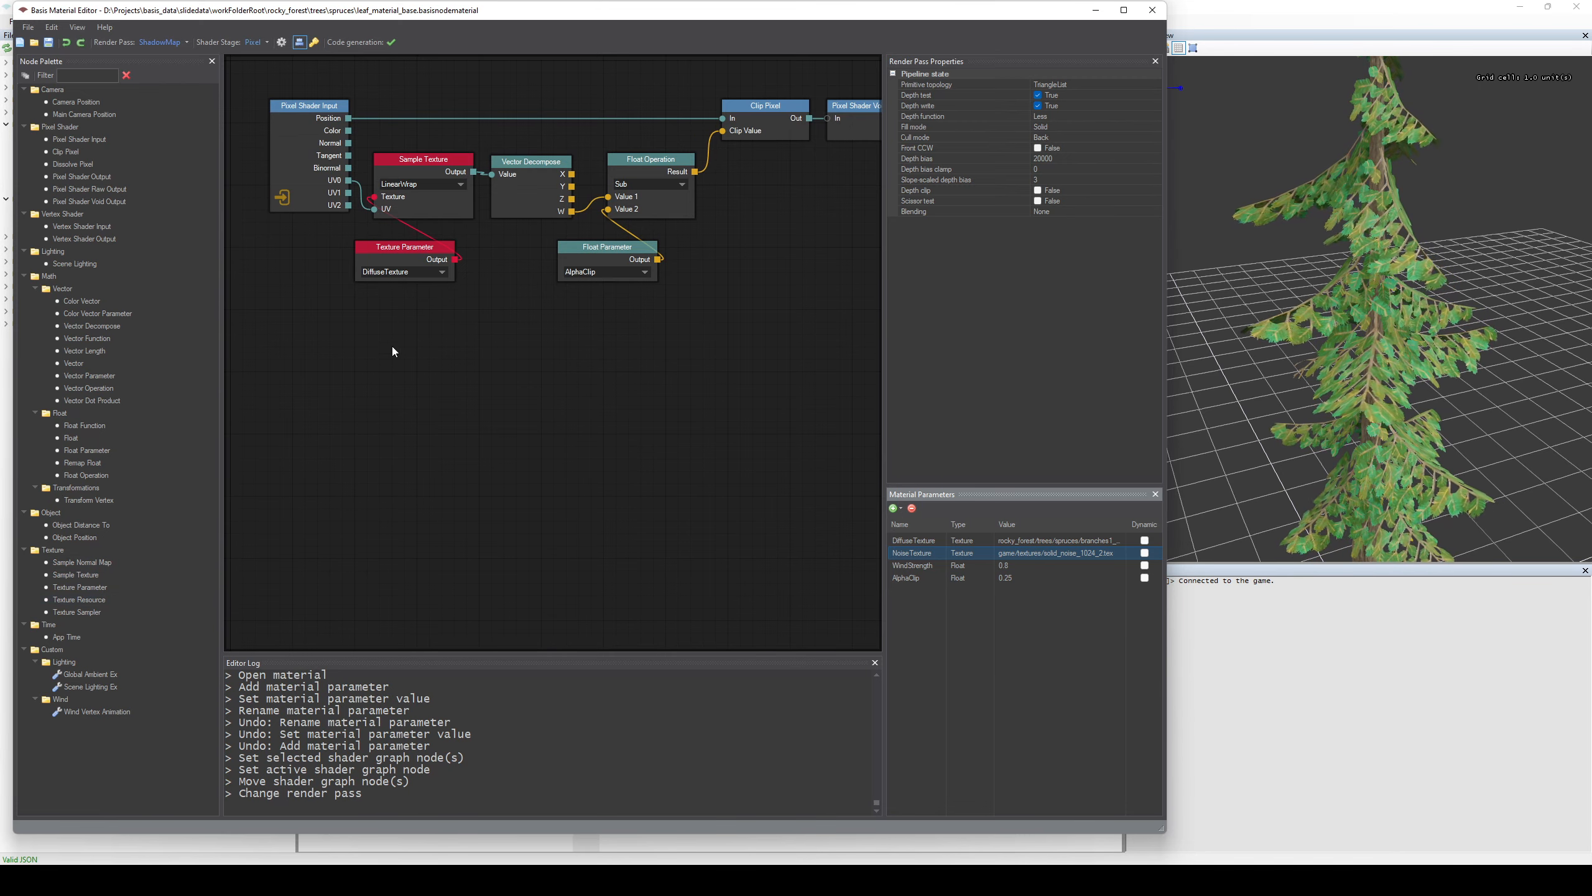
# Add a Texture Resource node below the Texture Parameter node, look through its selectable textures, and expand its fallback_diffuse_texture preview.
pyautogui.click(387, 252)
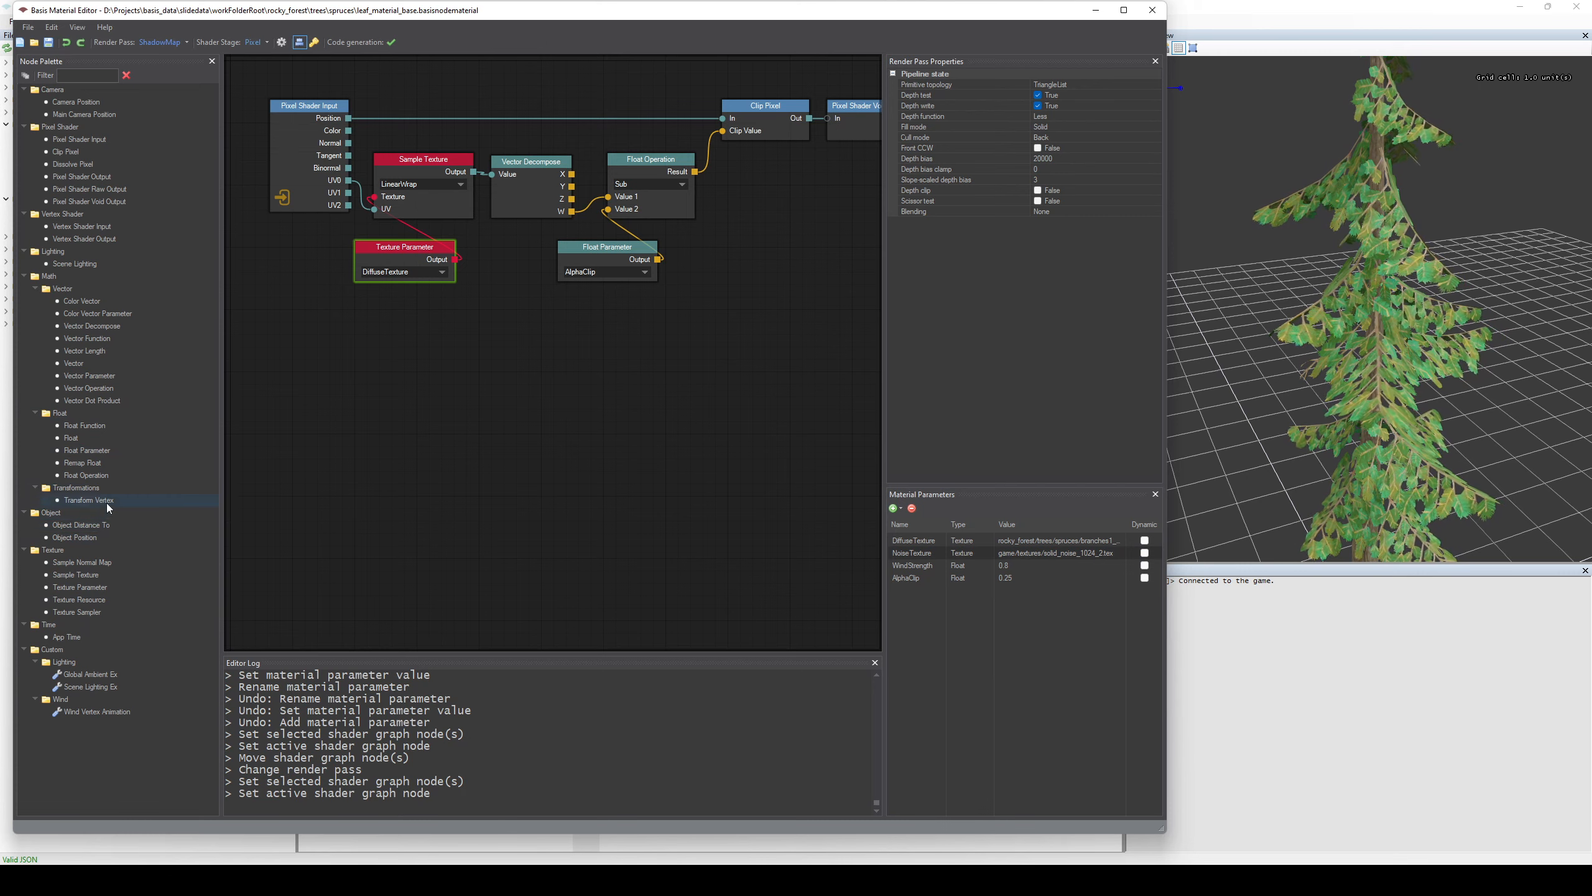
pyautogui.moveTo(103, 603); pyautogui.dragTo(406, 327)
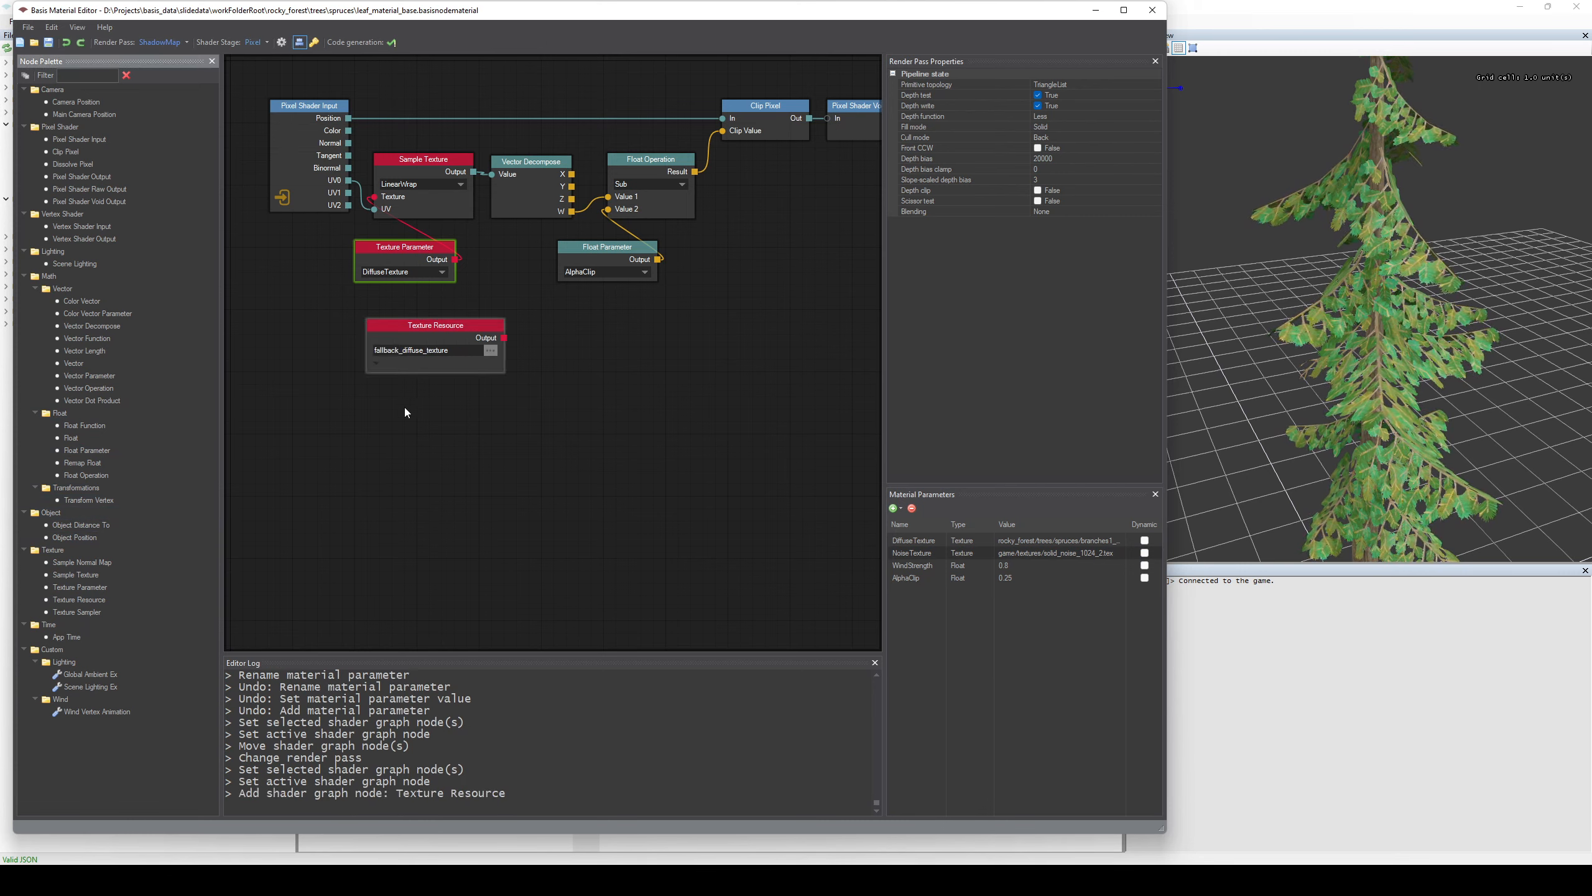
pyautogui.click(435, 353)
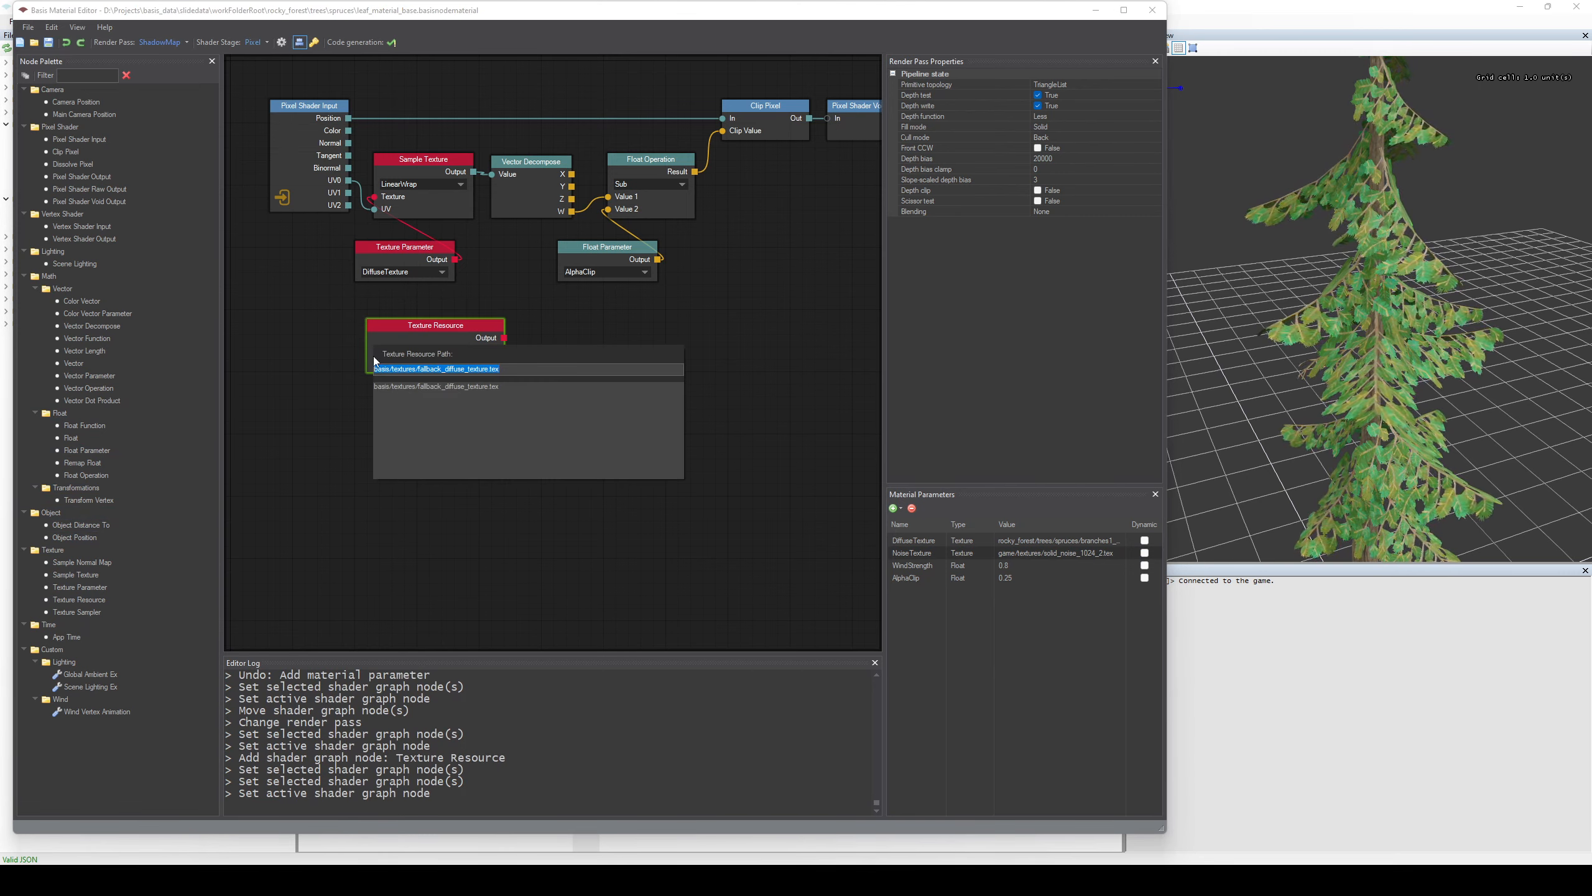
pyautogui.press('BackSpace')
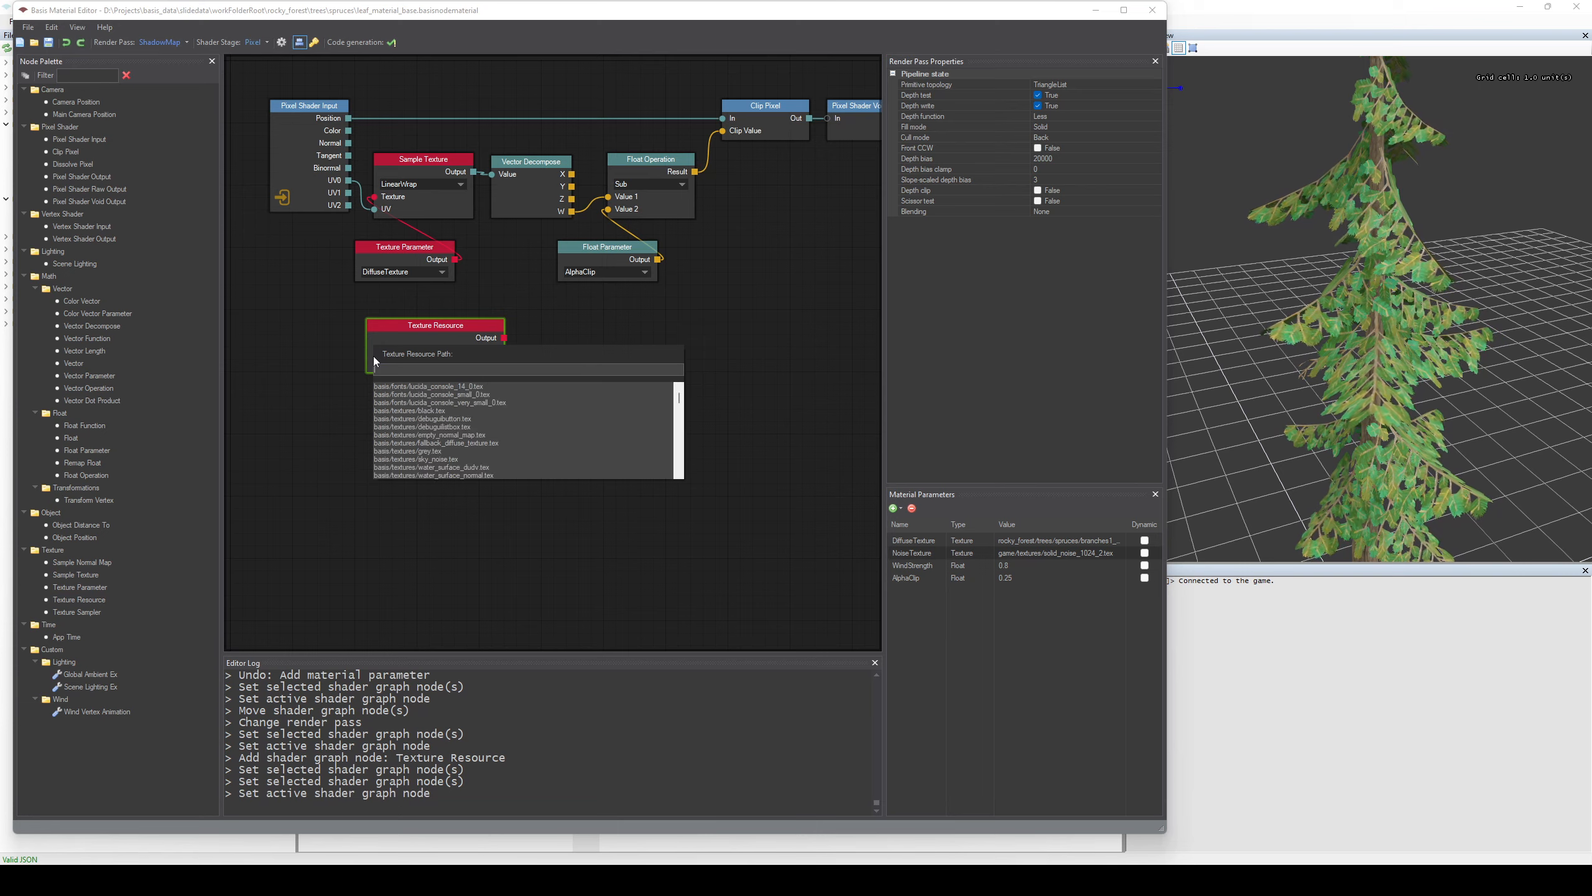
pyautogui.click(473, 325)
pyautogui.click(377, 366)
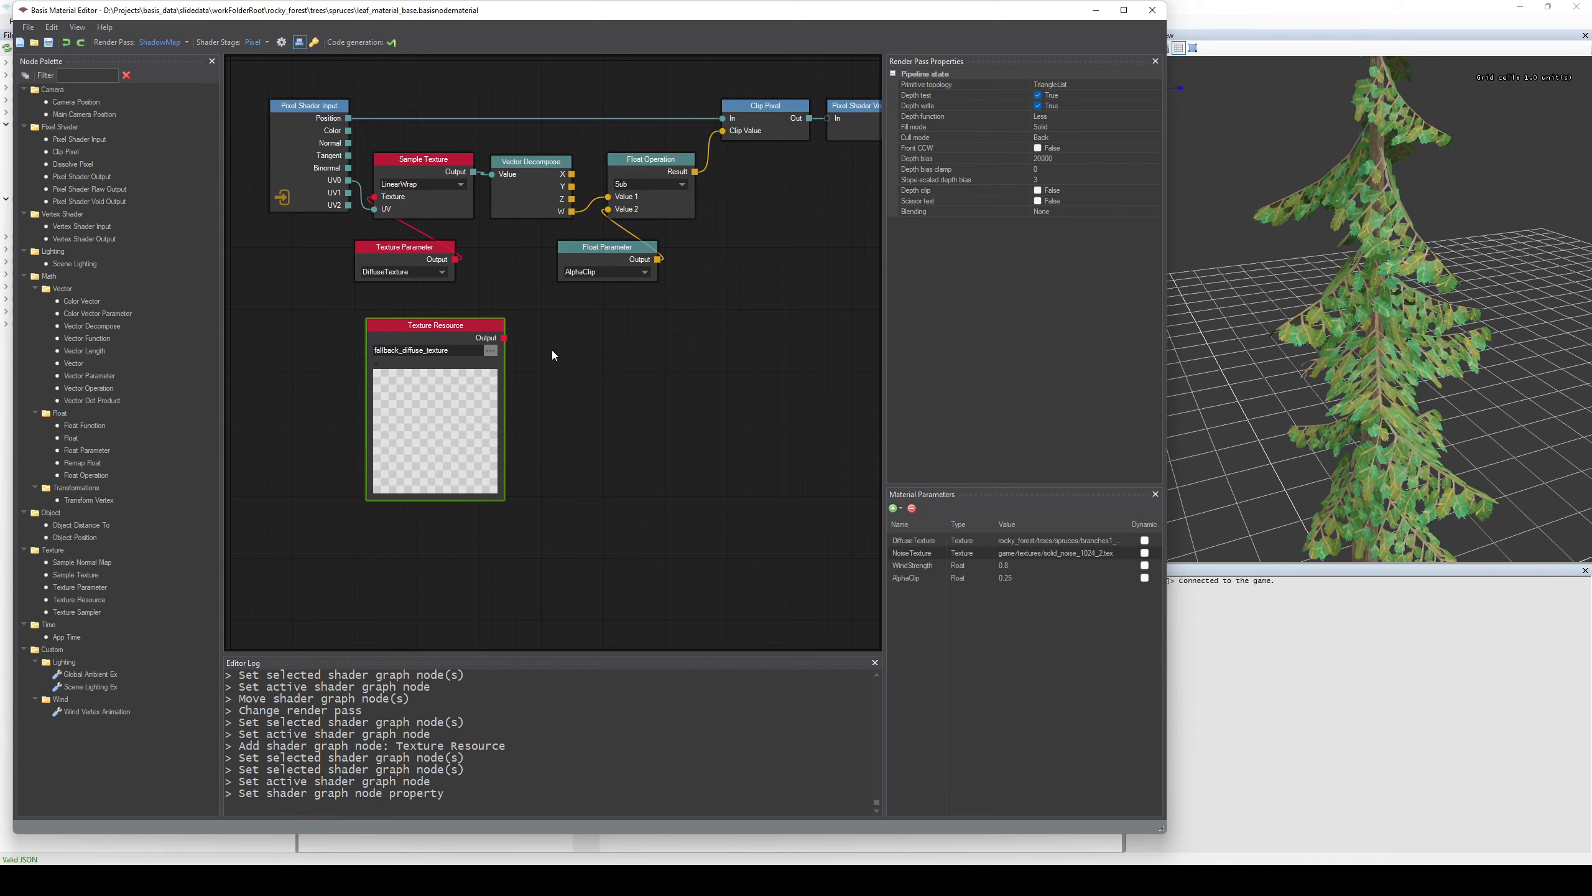
# Undo the preview expansion, selection and addition of the Texture Resource node.
pyautogui.hotkey('ctrl', 'z')
pyautogui.hotkey('ctrl', 'z')
pyautogui.hotkey('ctrl', 'z')
pyautogui.hotkey('ctrl', 'z')
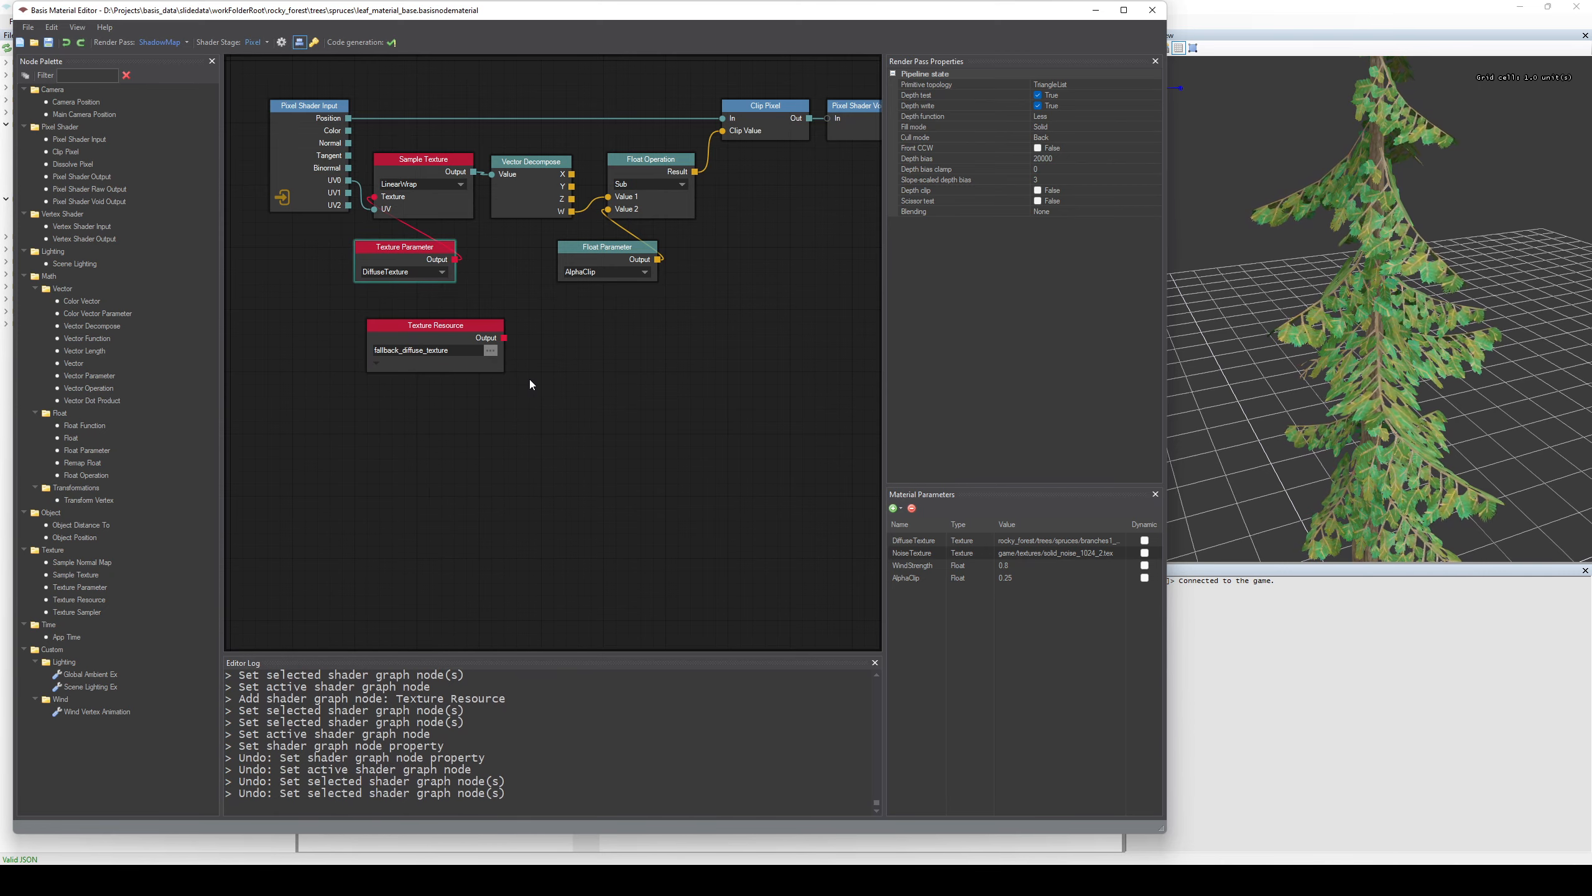
pyautogui.hotkey('ctrl', 'z')
# Switch the ShadowMap pass of the leaf material to the Vertex shader stage.
pyautogui.moveTo(578, 395); pyautogui.dragTo(547, 434, button='middle')
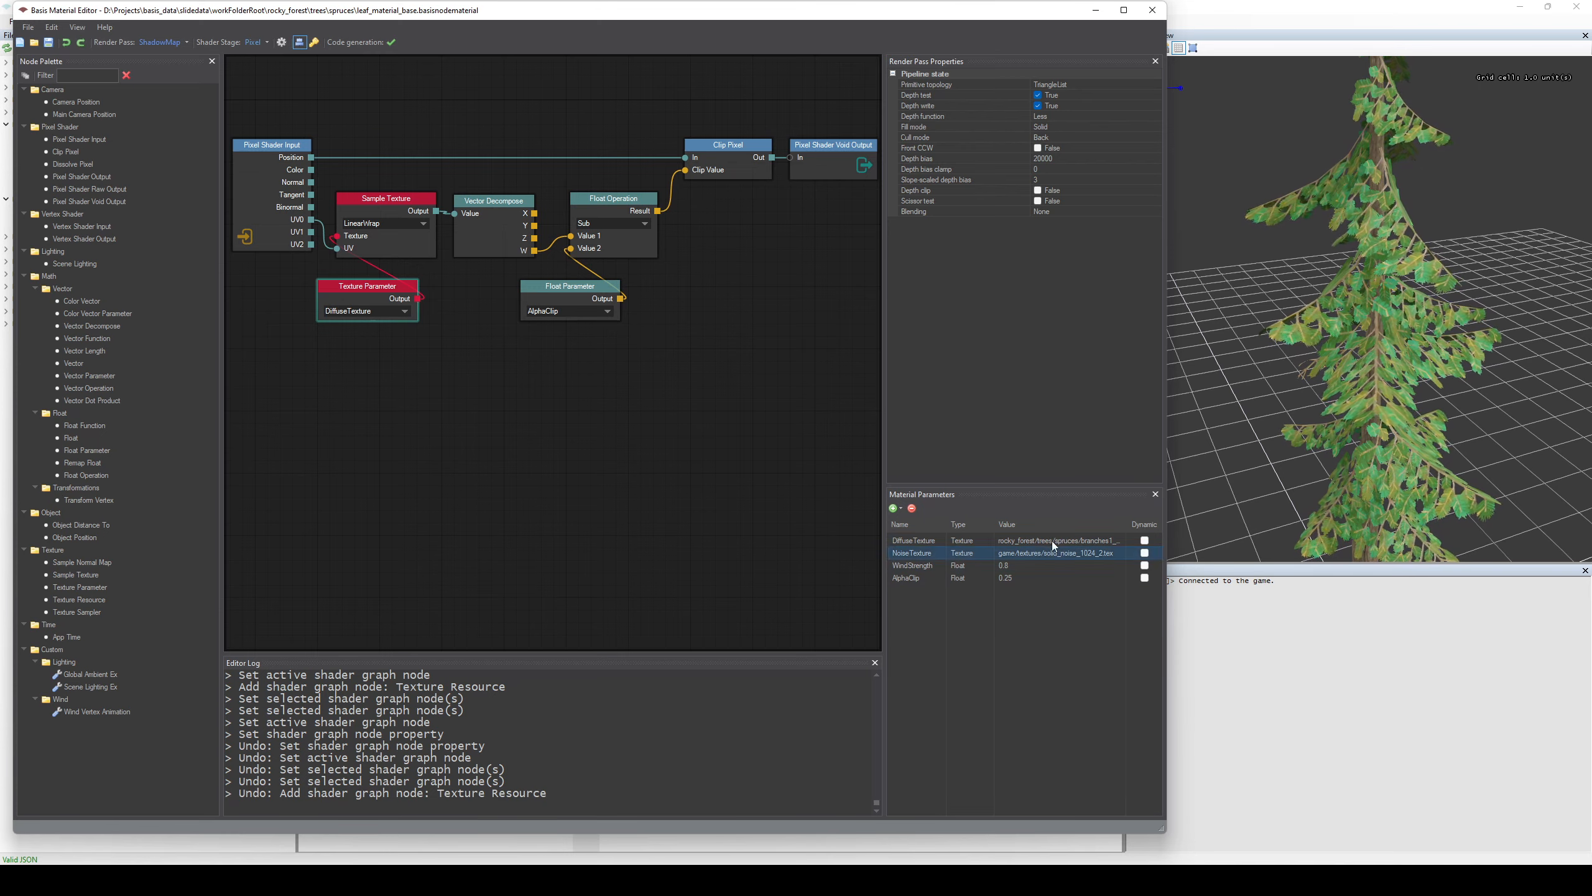
pyautogui.click(979, 566)
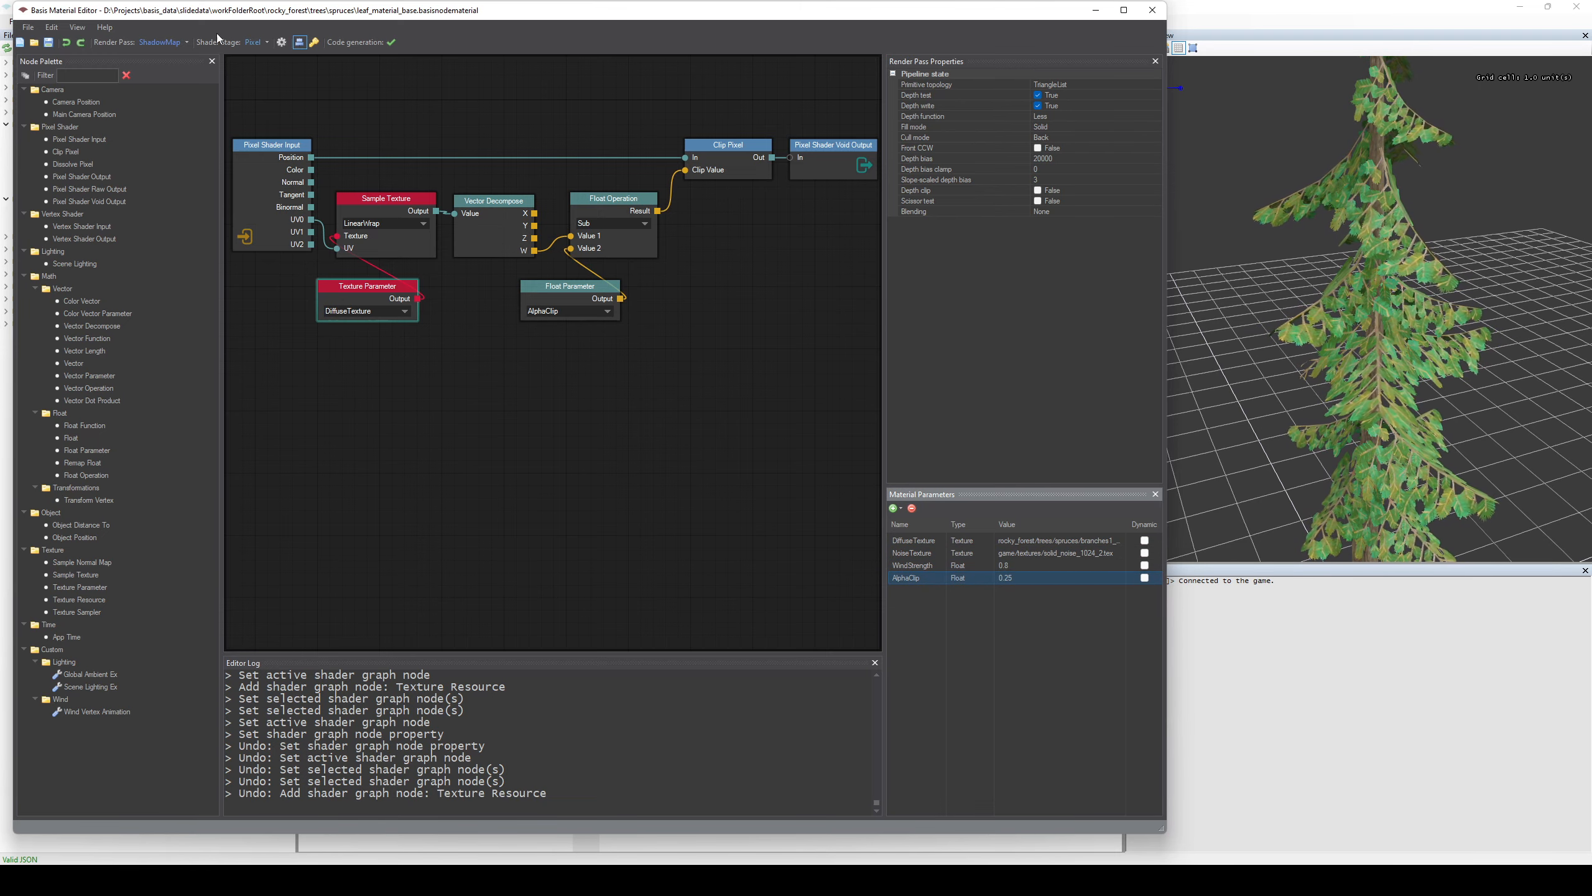
pyautogui.click(257, 42)
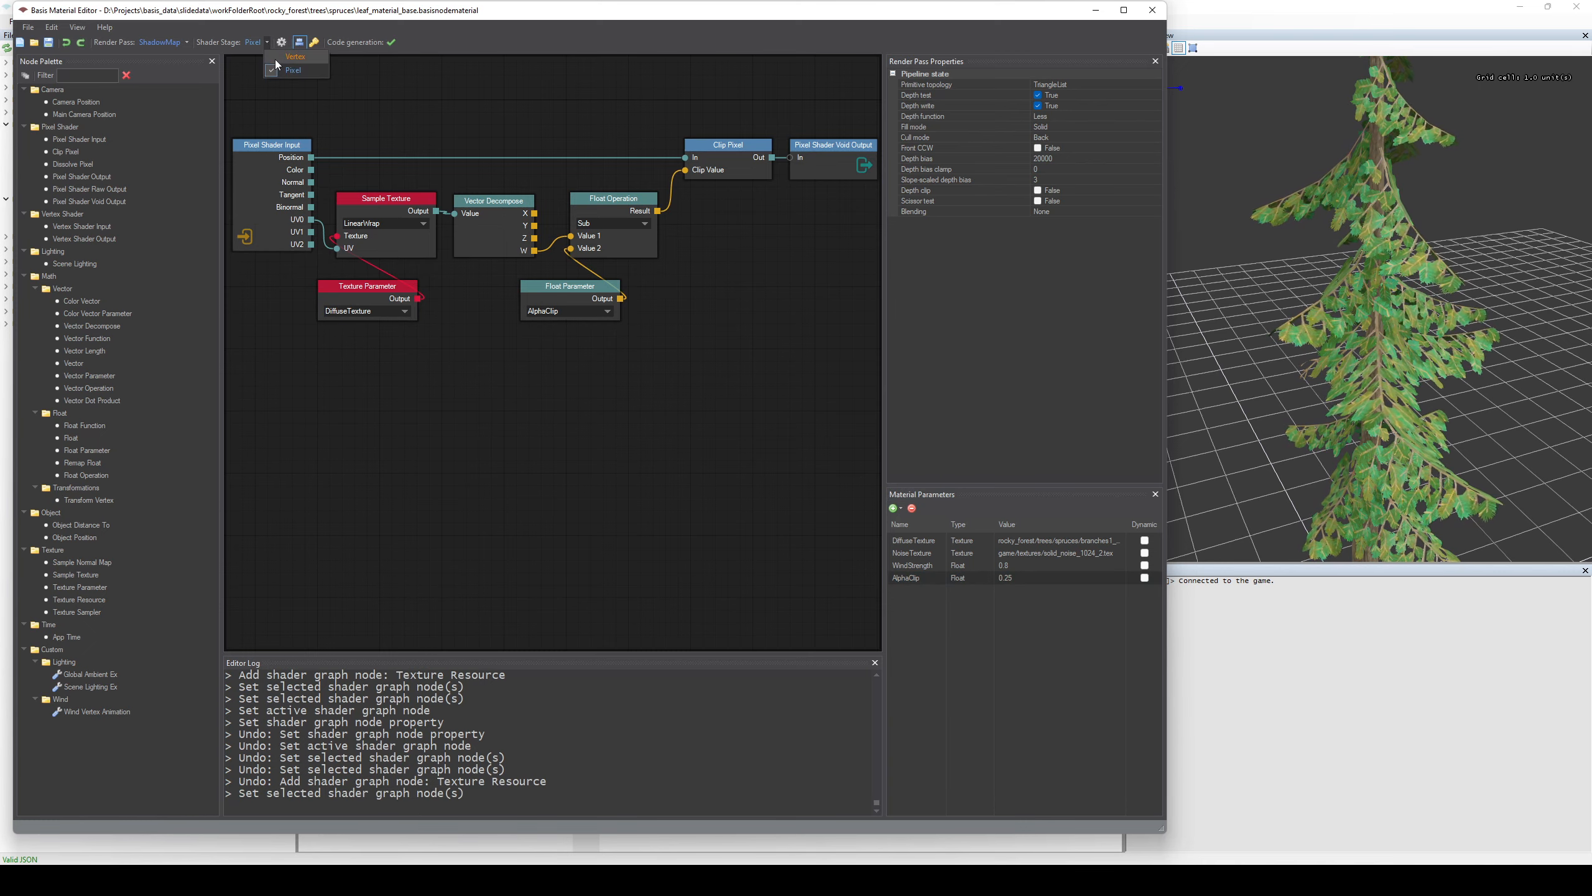
pyautogui.click(276, 59)
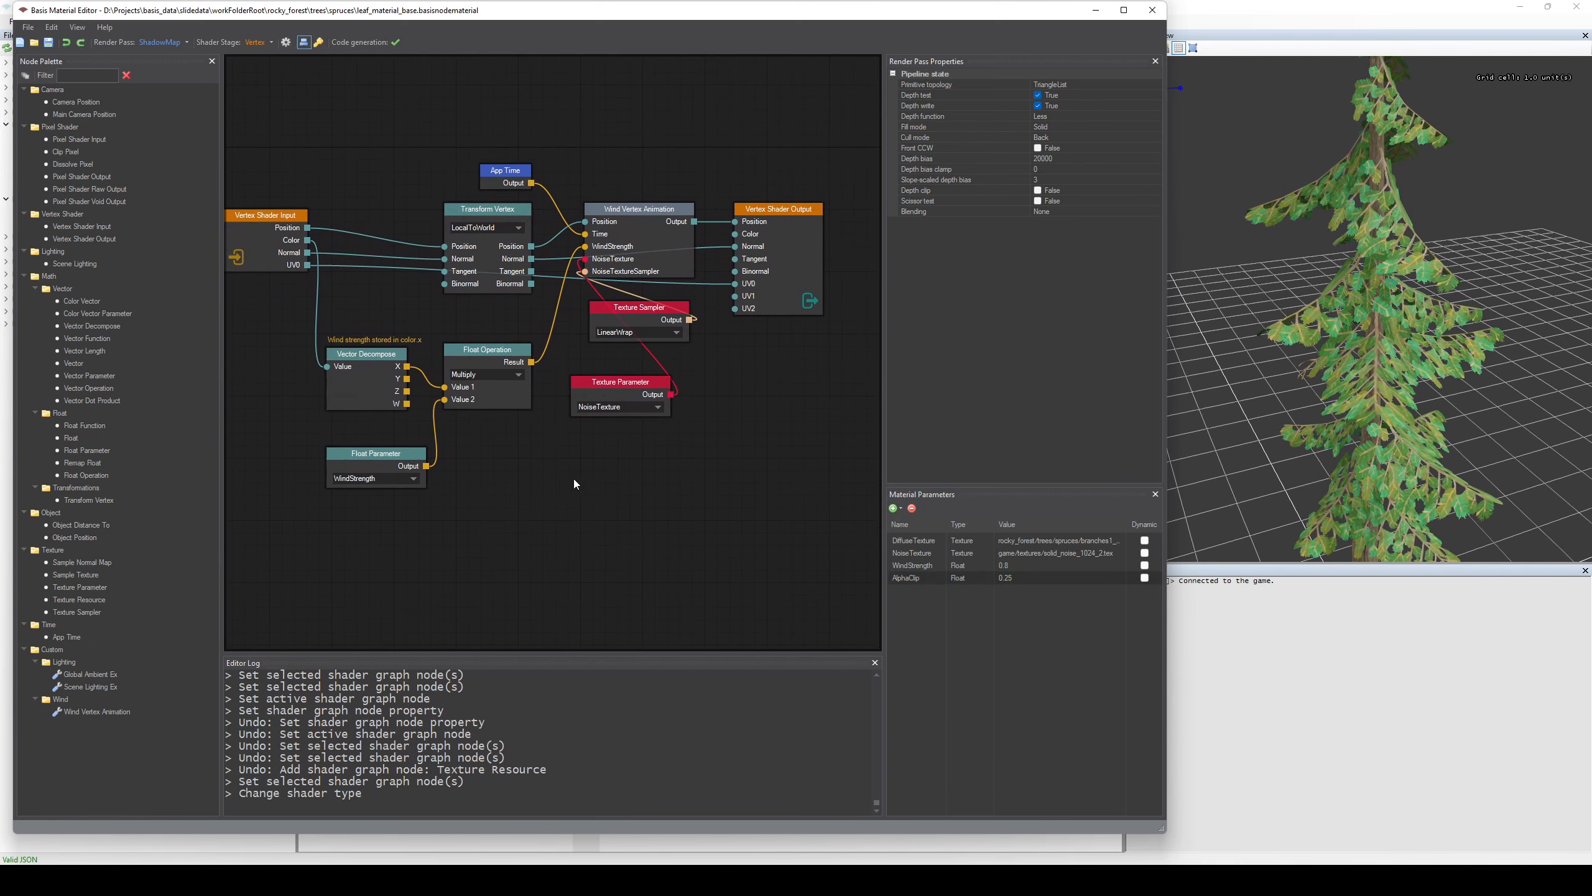
# View the parameters selectable in the Float Parameter node, keeping WindStrength.
pyautogui.scroll(2, 531, 507)
pyautogui.moveTo(527, 509); pyautogui.dragTo(562, 467, button='middle')
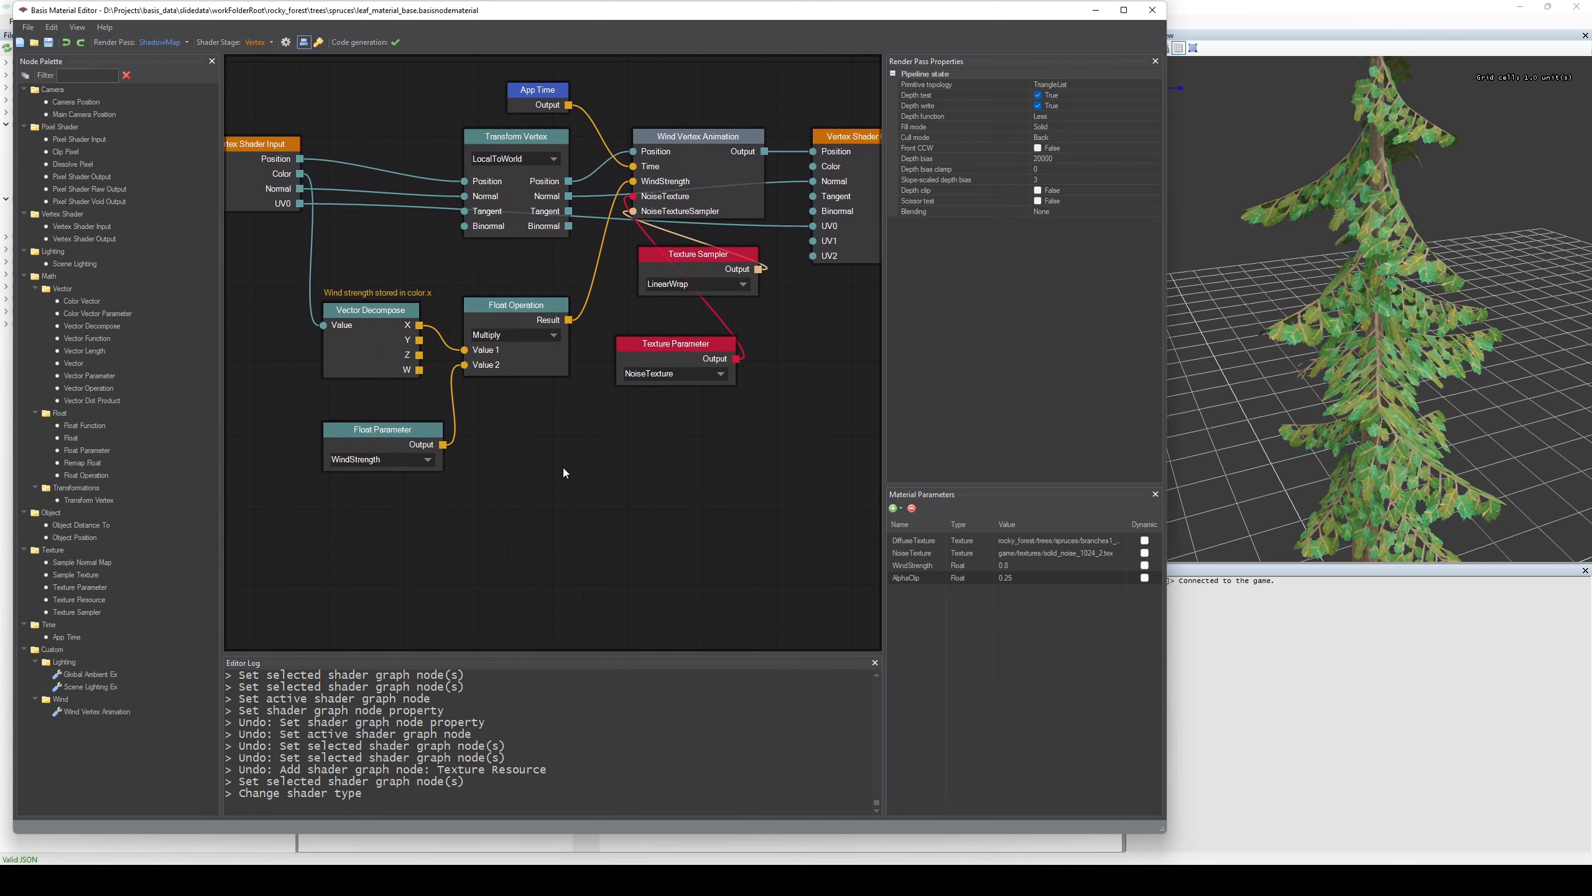
pyautogui.click(399, 464)
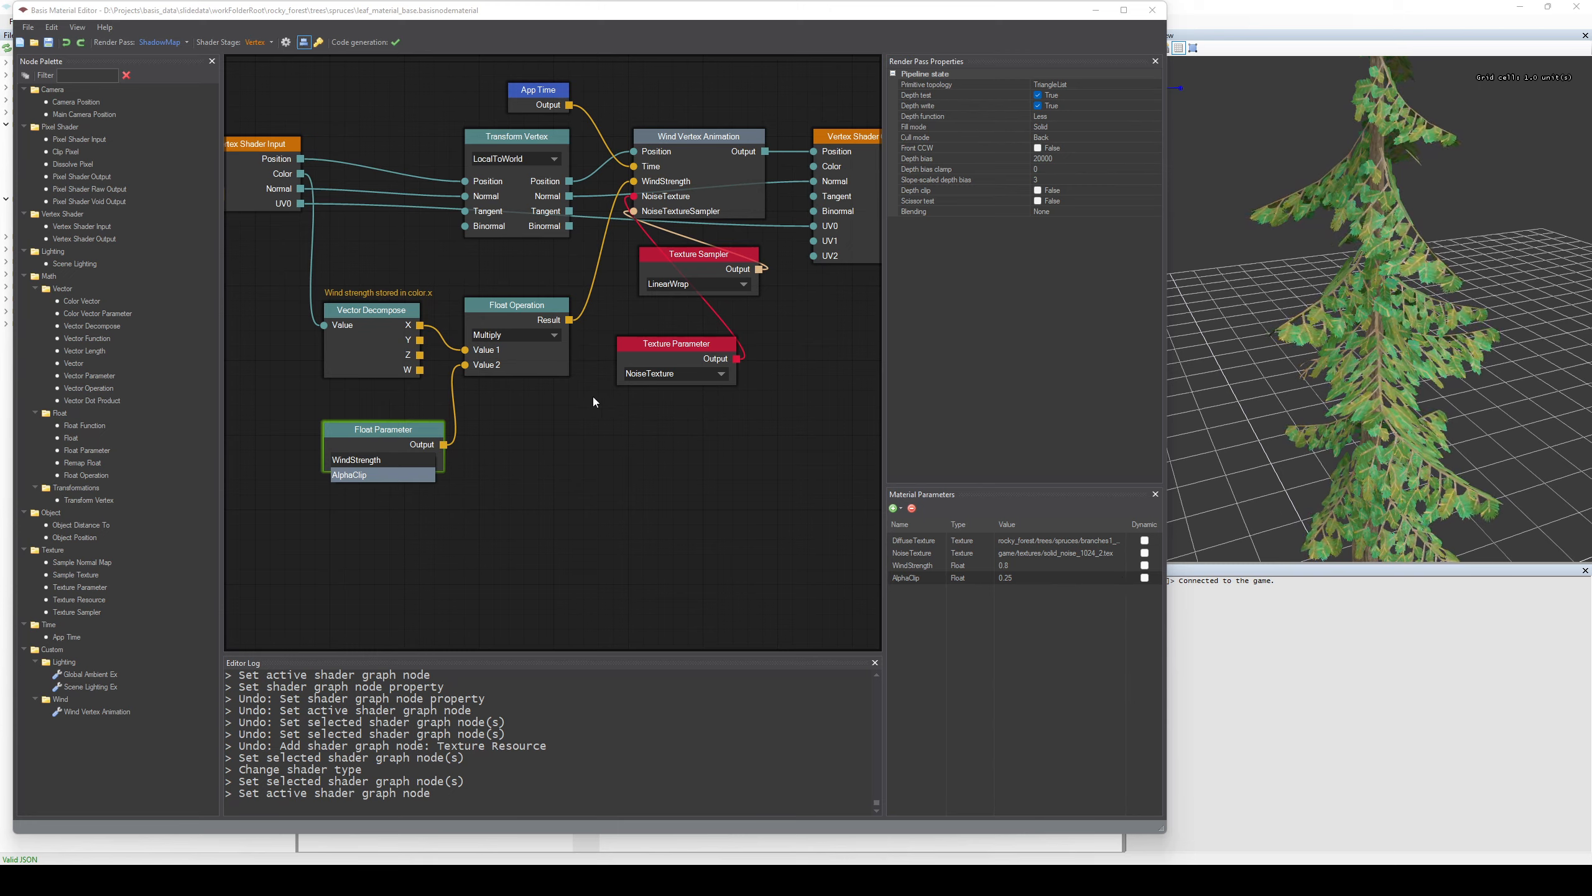
pyautogui.click(485, 463)
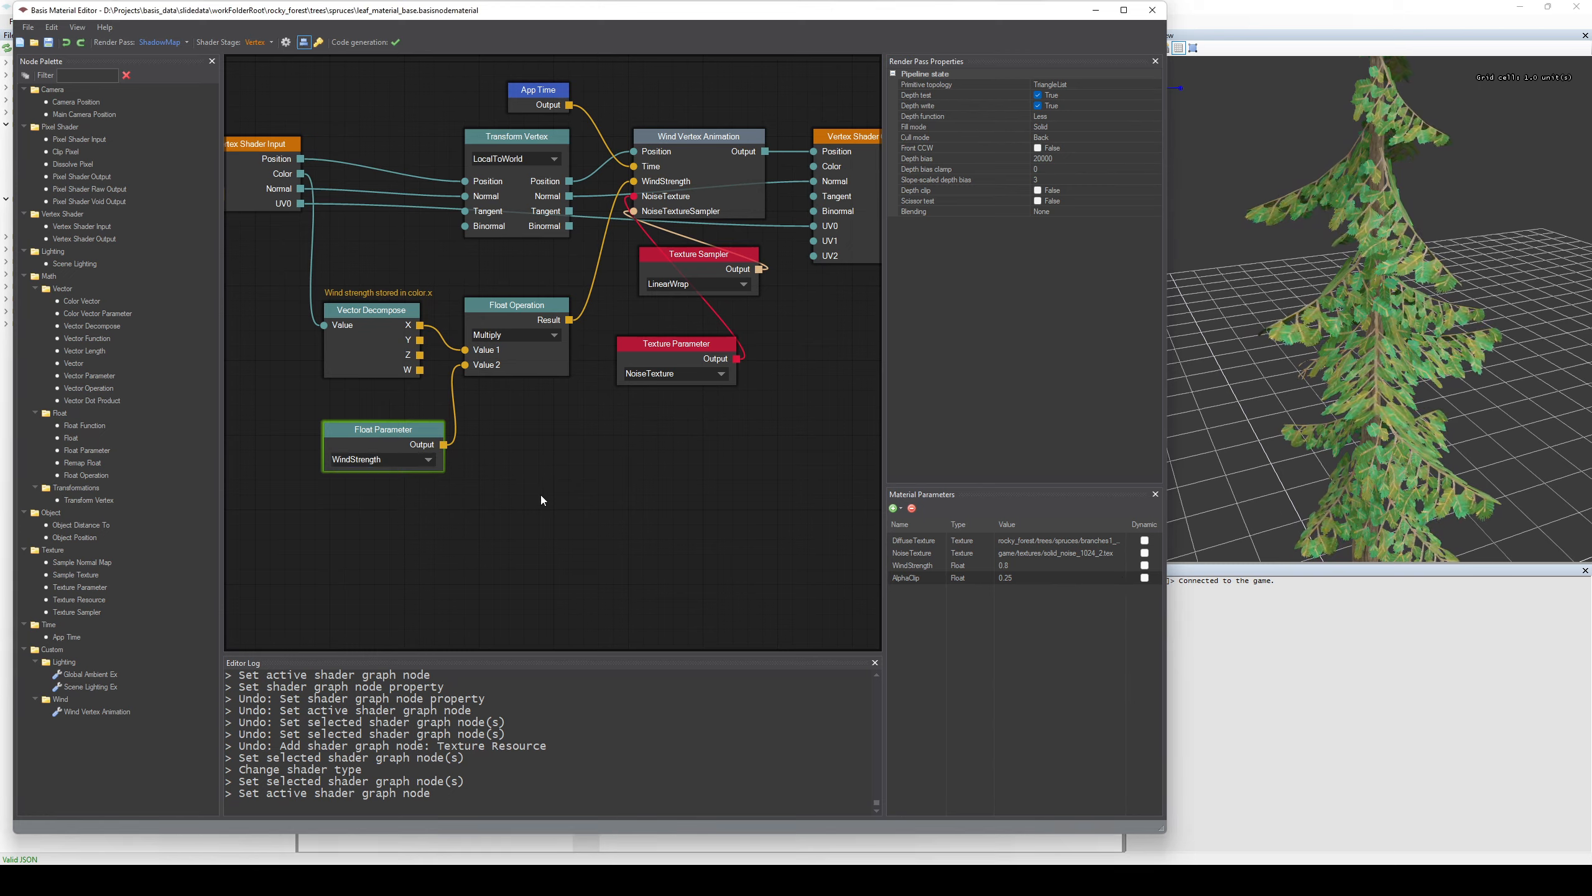
# Set the AlphaClip material parameter's value to 5 and undo that change.
pyautogui.doubleClick(1008, 579)
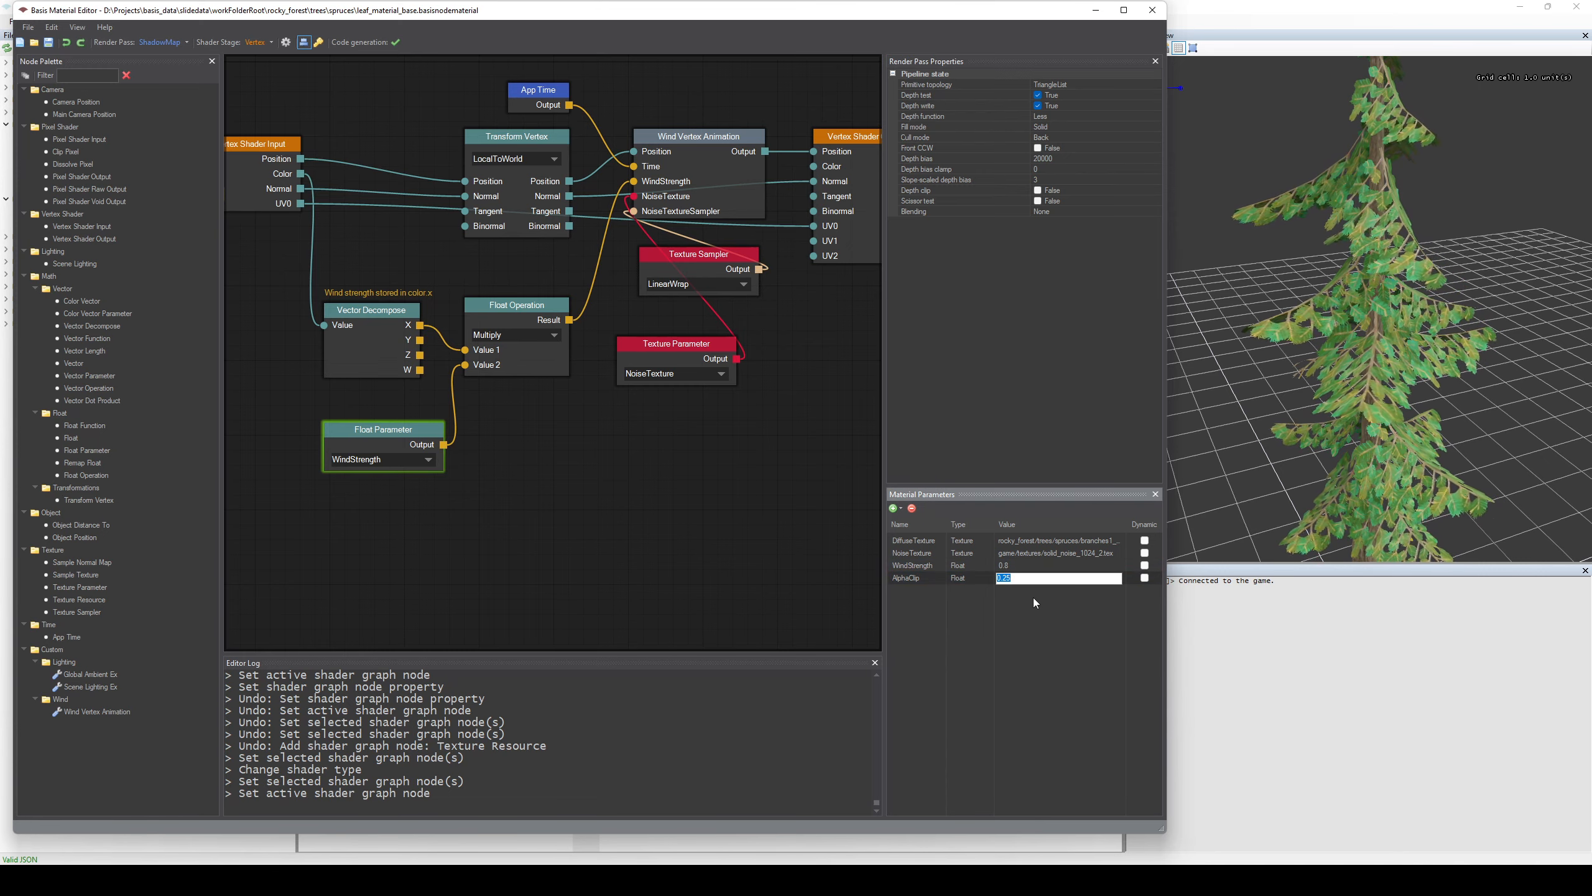
pyautogui.write('5')
pyautogui.press('Return')
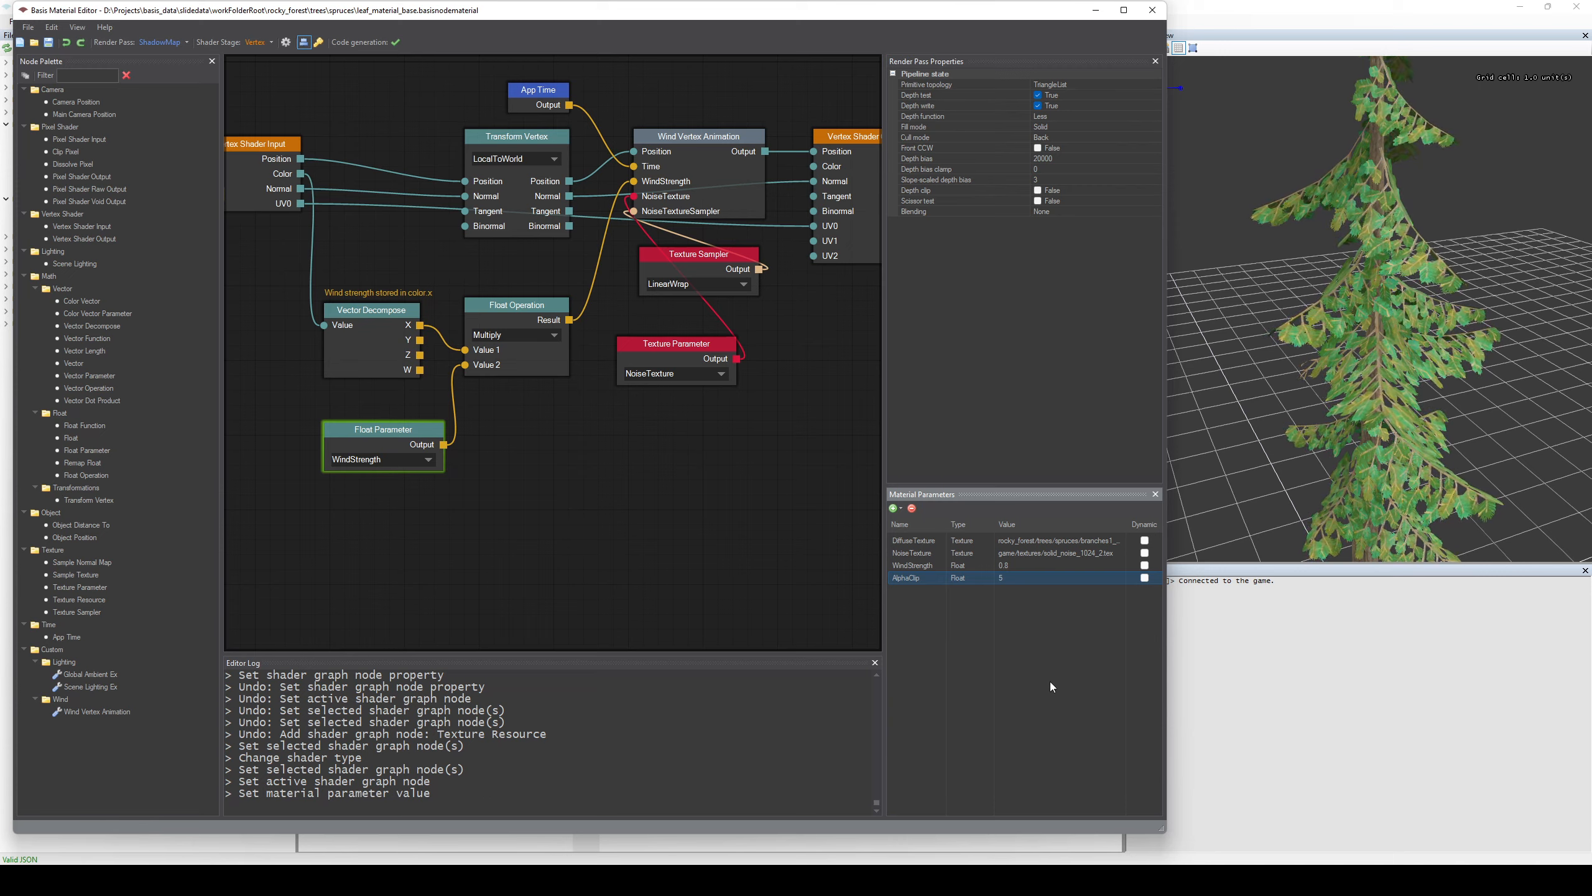
pyautogui.hotkey('ctrl', 'z')
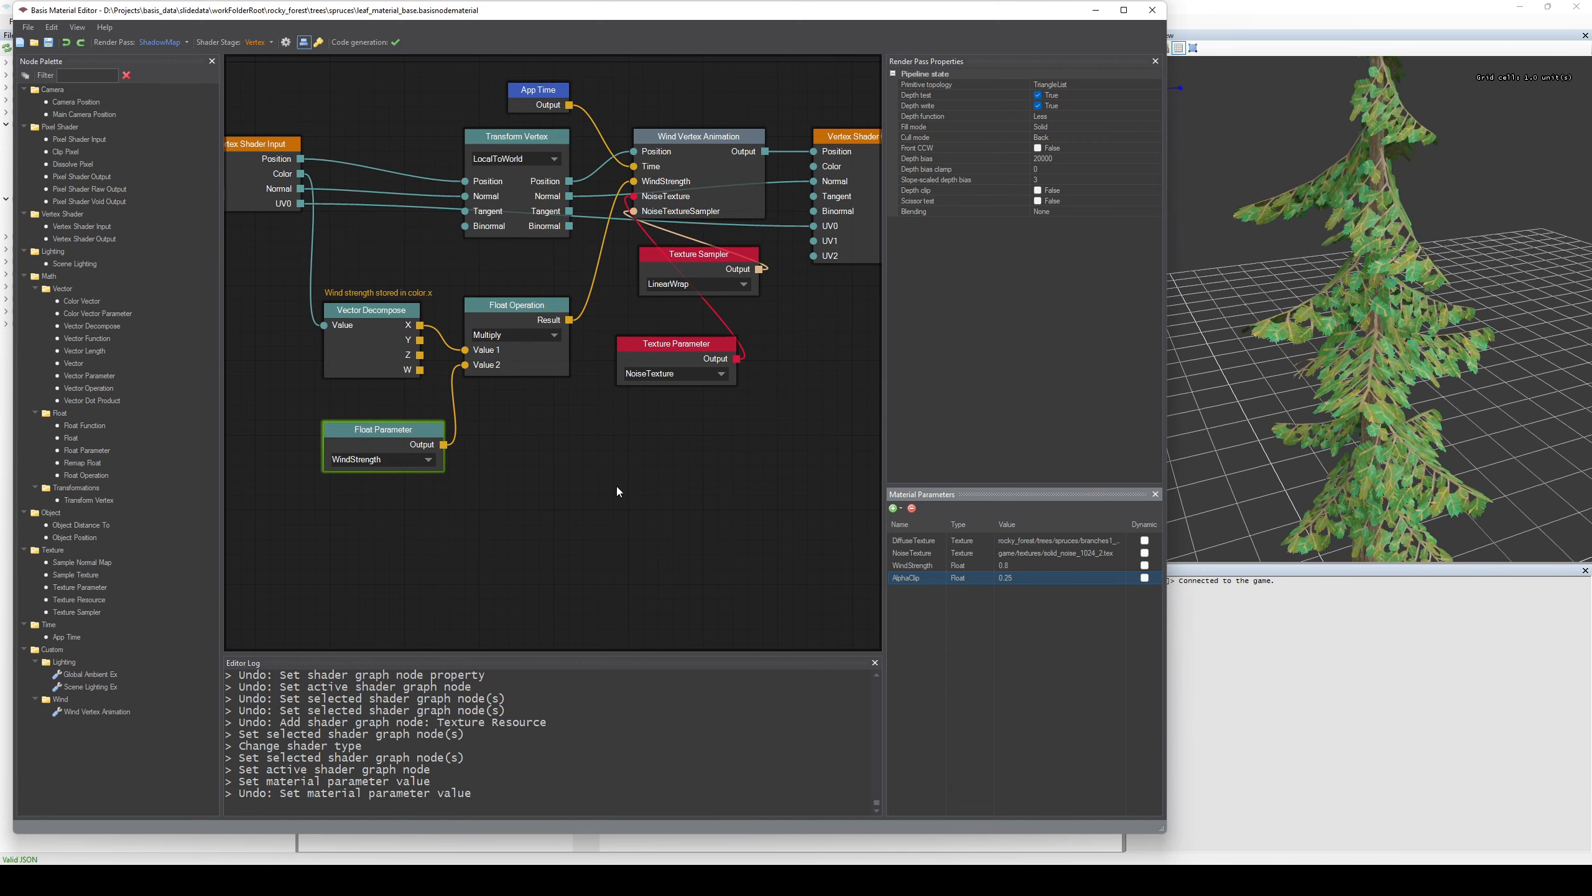
pyautogui.scroll(-1, 674, 452)
pyautogui.scroll(-1, 677, 445)
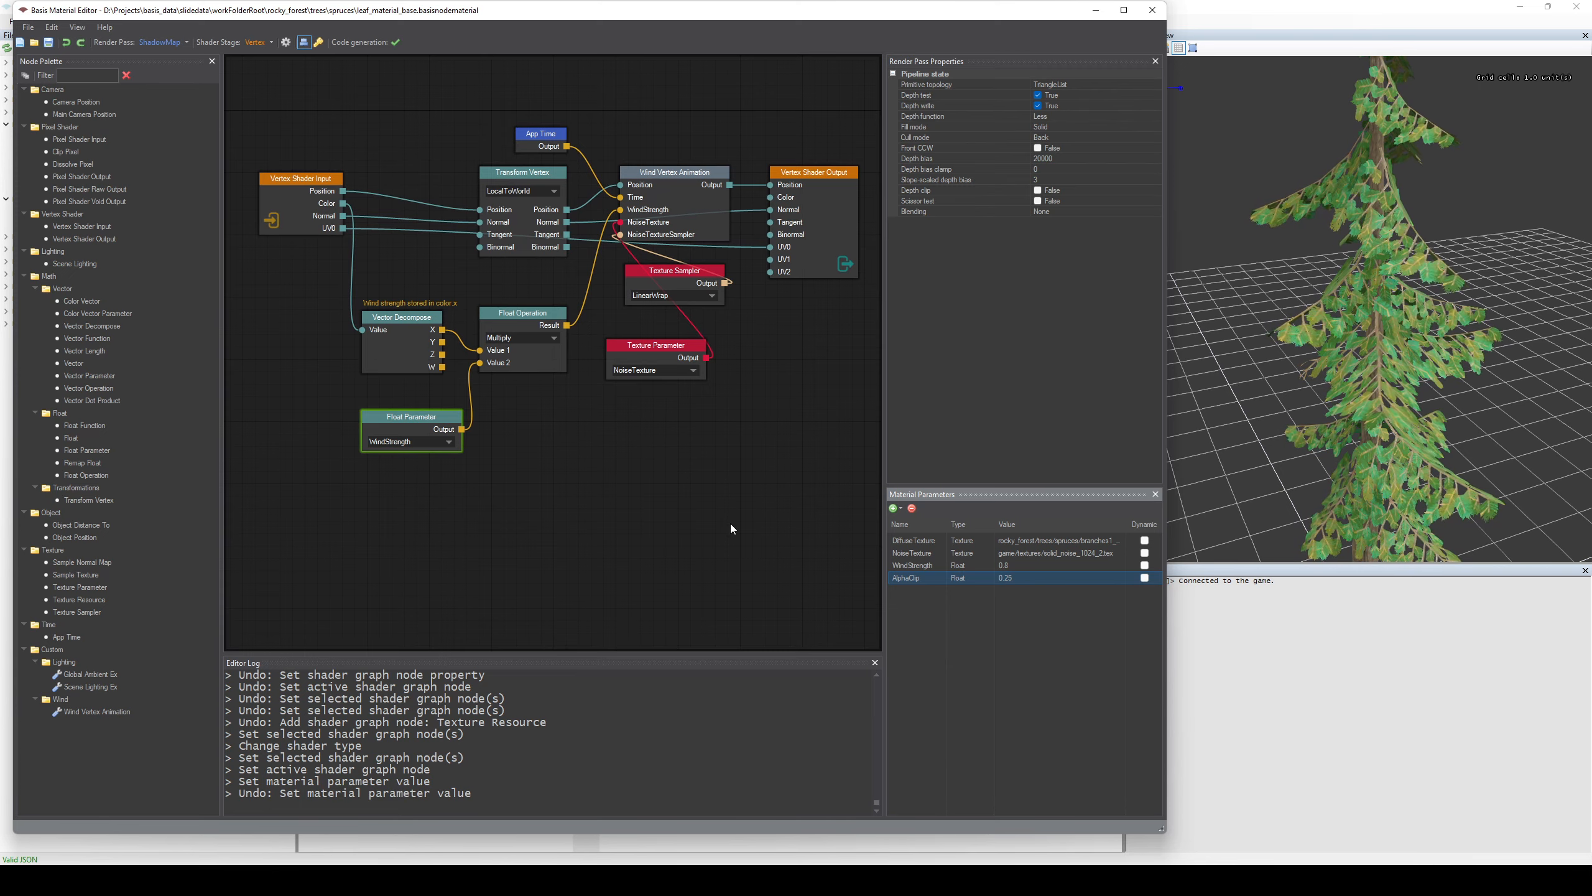
pyautogui.moveTo(732, 522); pyautogui.dragTo(717, 483, button='middle')
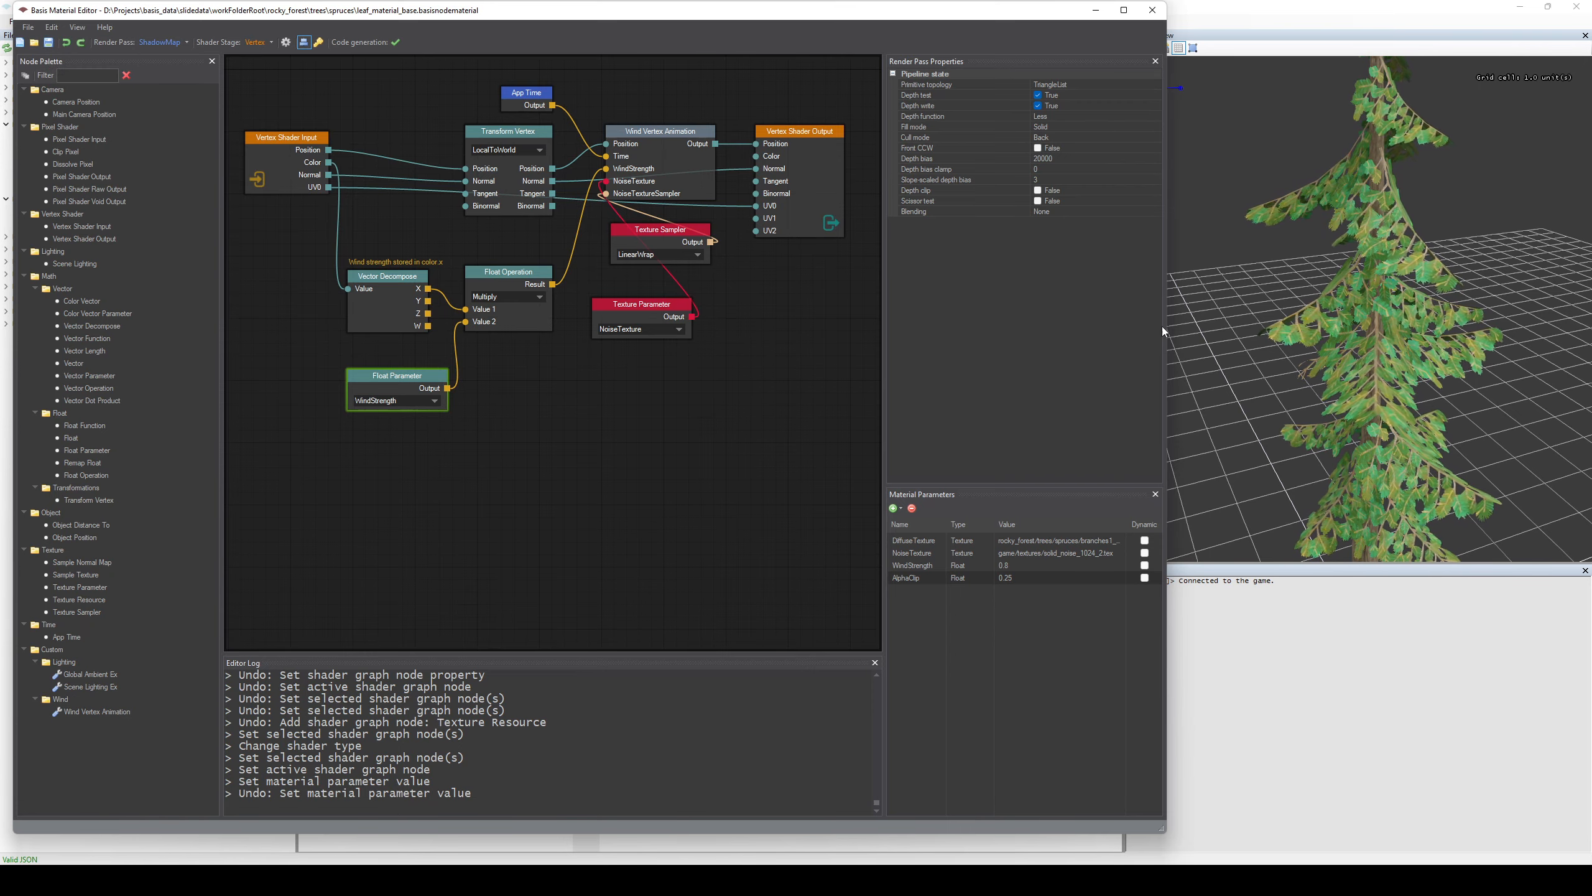
# Switch to the Basis Asset Browser and preview the RockyForest/Spruce1Alt1 and Spruce1Alt2 blueprints, viewing Spruce1Alt2 from another angle.
pyautogui.click(1220, 331)
pyautogui.click(429, 360)
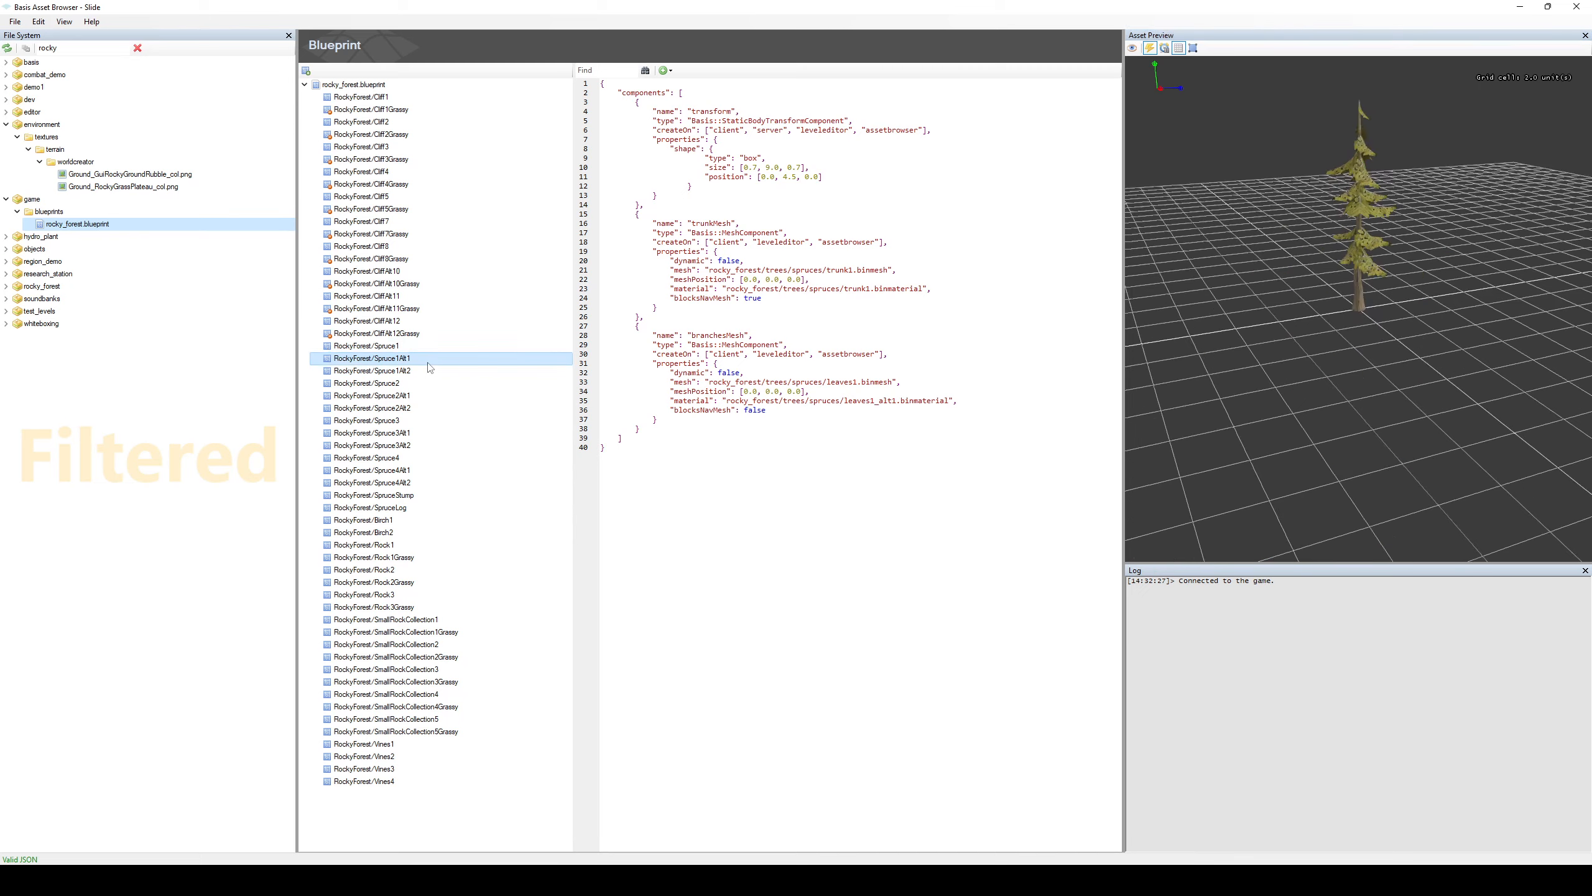
pyautogui.click(430, 370)
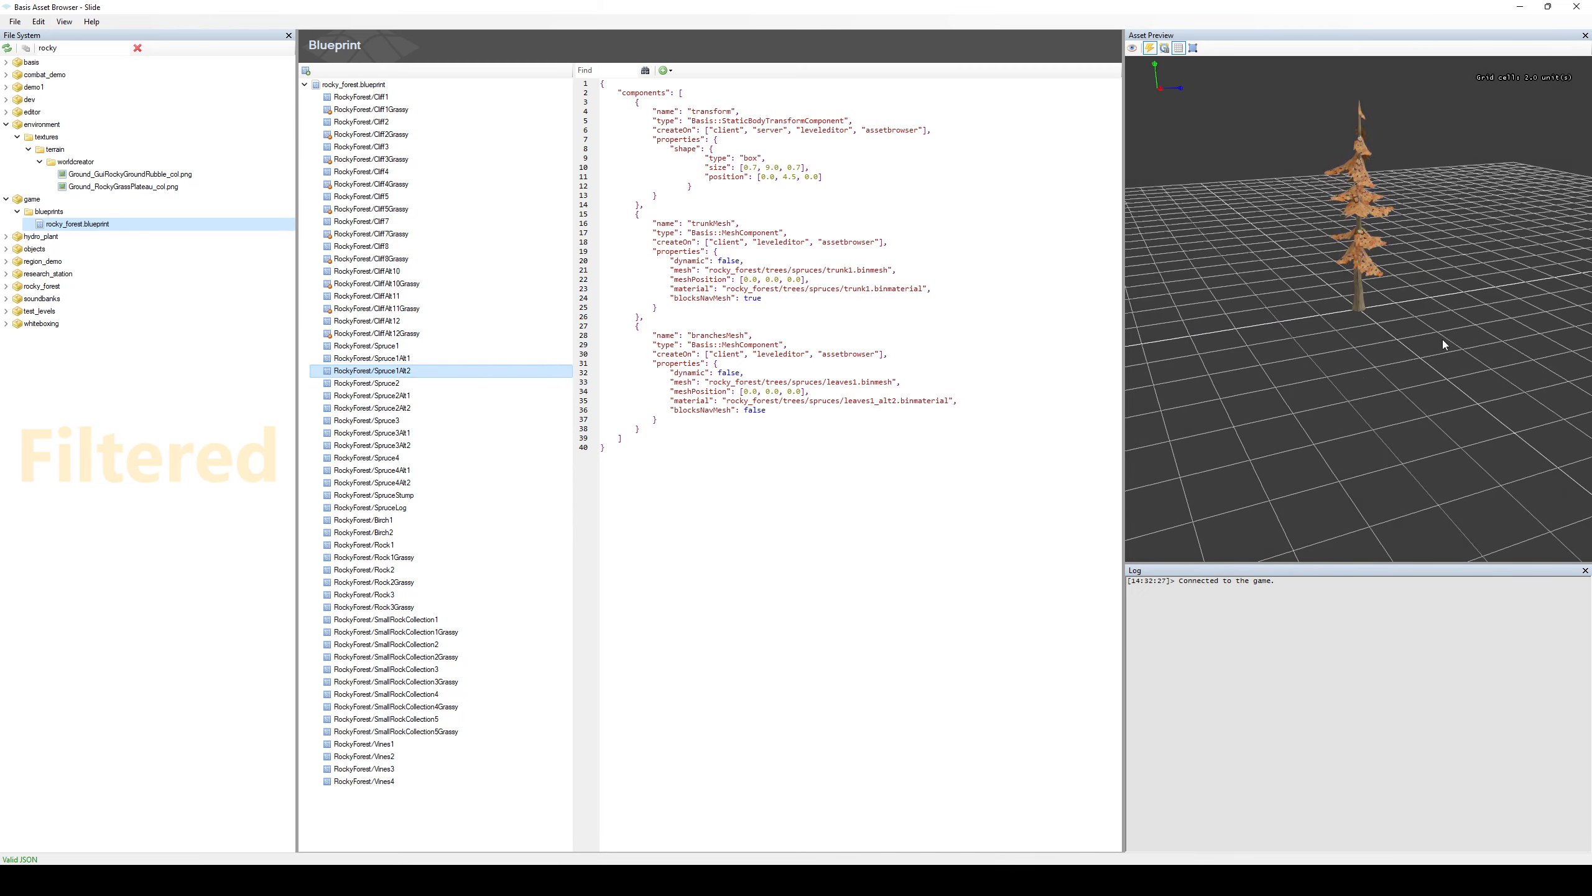
pyautogui.moveTo(1440, 345); pyautogui.dragTo(1492, 301)
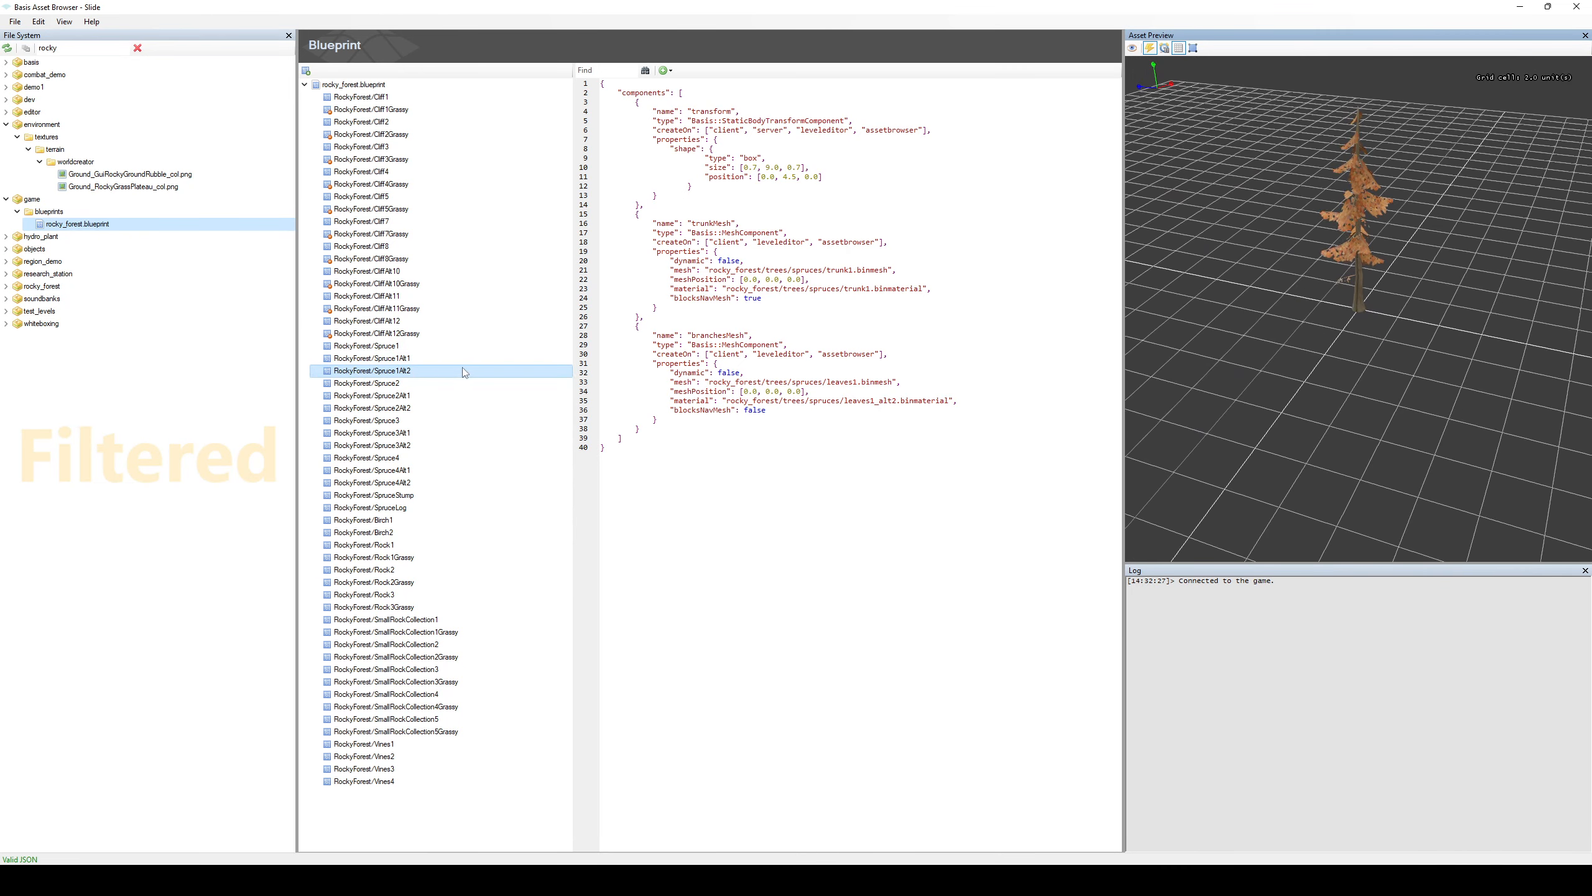
# Compare the Spruce1, Spruce1Alt1 and Spruce1Alt2 blueprints repeatedly in the asset preview, ending on Spruce1.
pyautogui.click(401, 347)
pyautogui.press('Down')
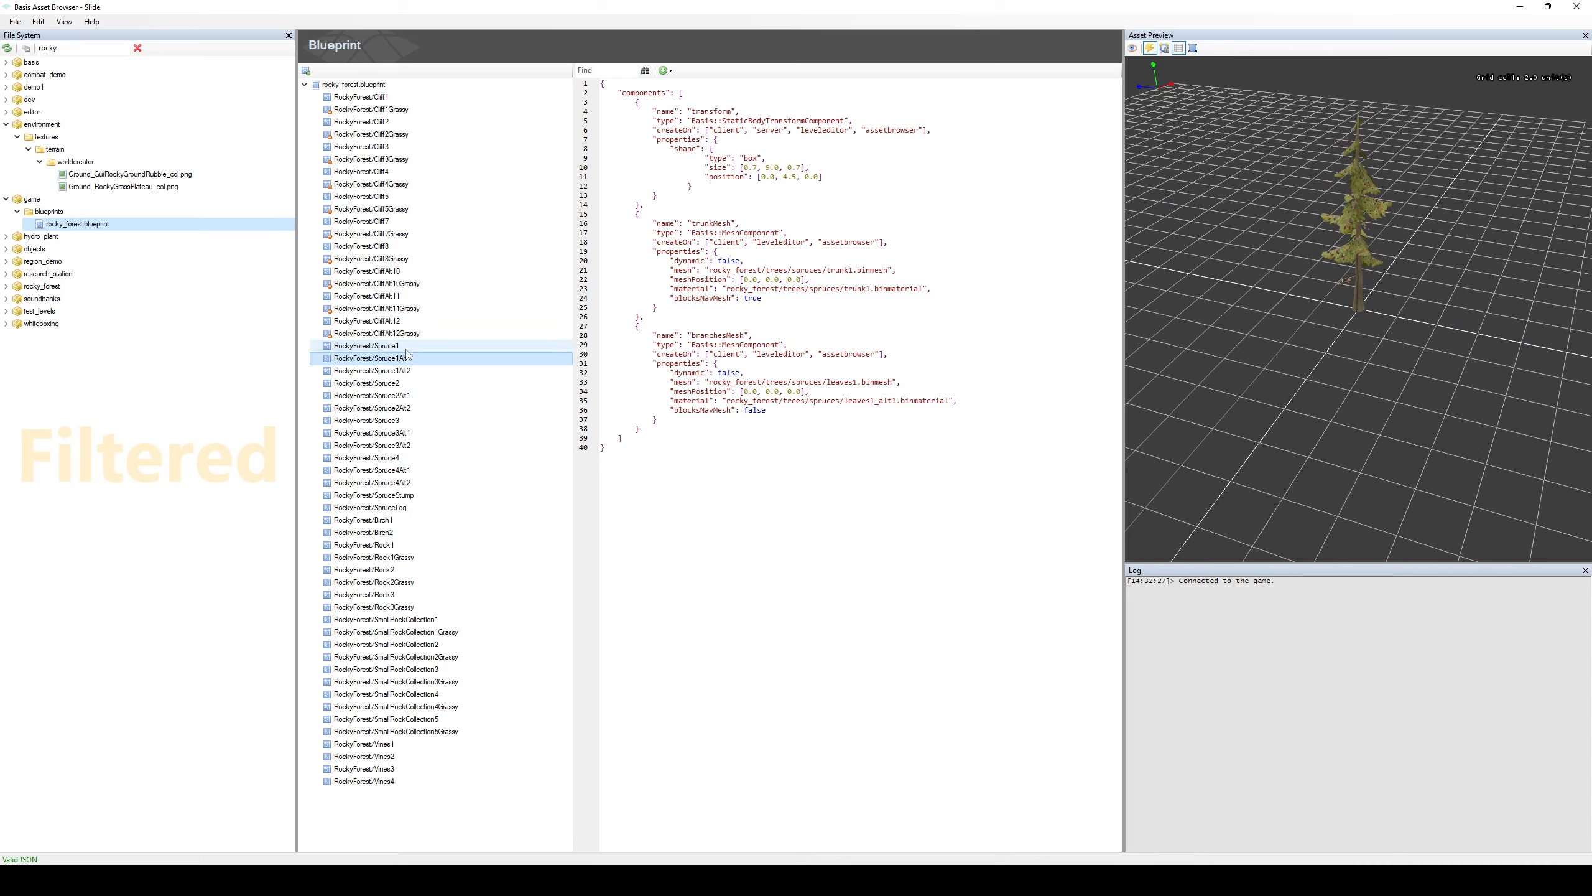
pyautogui.press('Down')
pyautogui.press('Up')
pyautogui.press('Up')
pyautogui.press('Down')
pyautogui.press('Down')
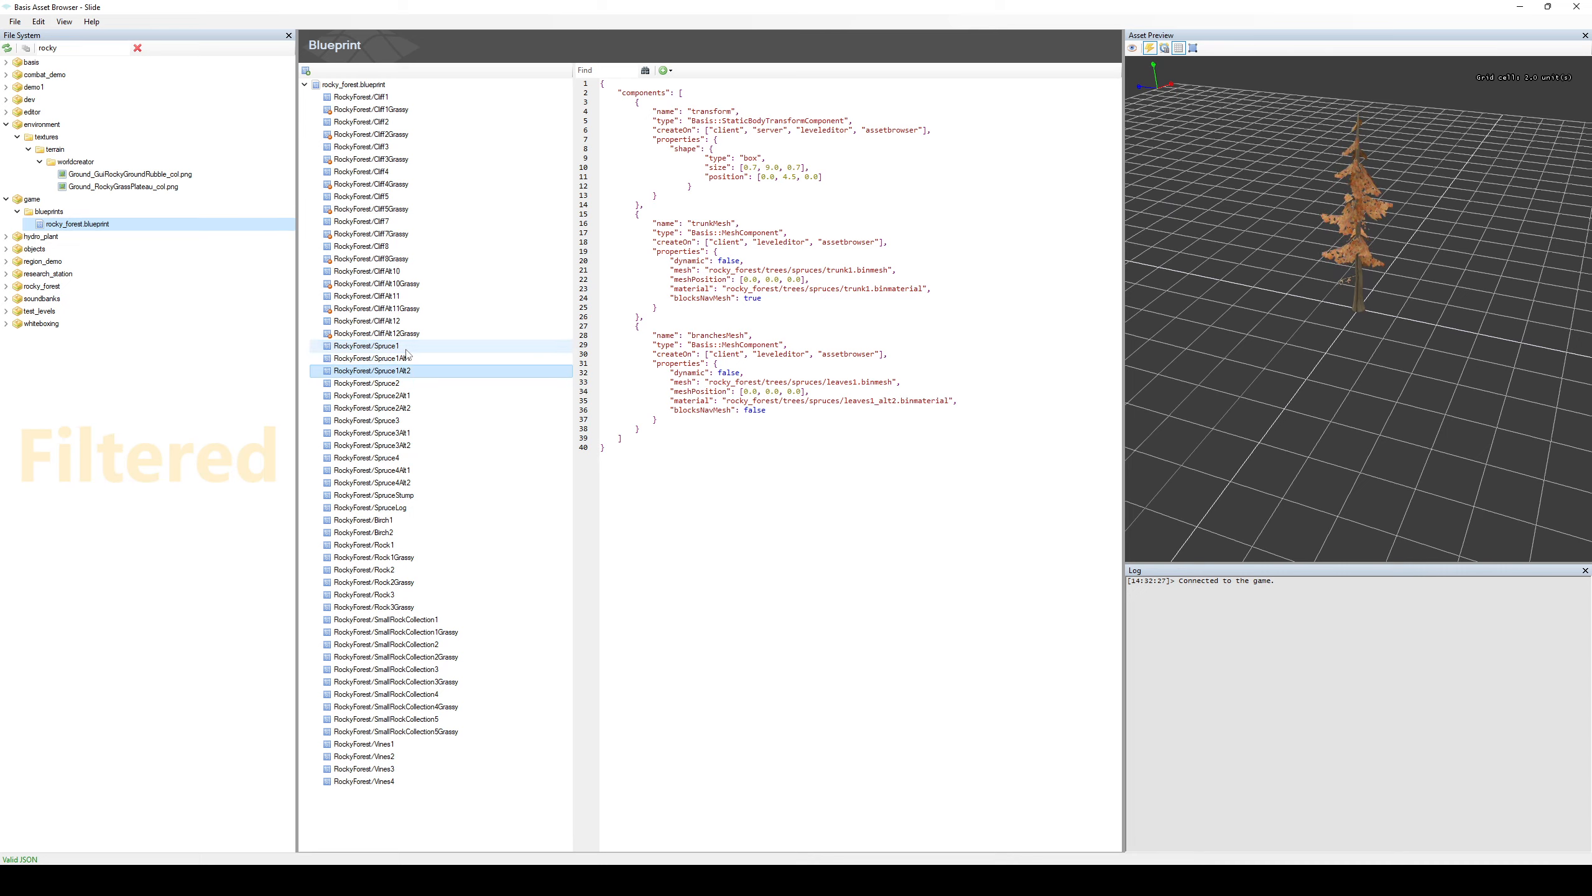
pyautogui.press('Up')
pyautogui.press('Up')
pyautogui.press('Down')
pyautogui.press('Down')
pyautogui.press('Up')
pyautogui.press('Up')
pyautogui.press('Down')
pyautogui.press('Down')
pyautogui.press('Up')
pyautogui.press('Up')
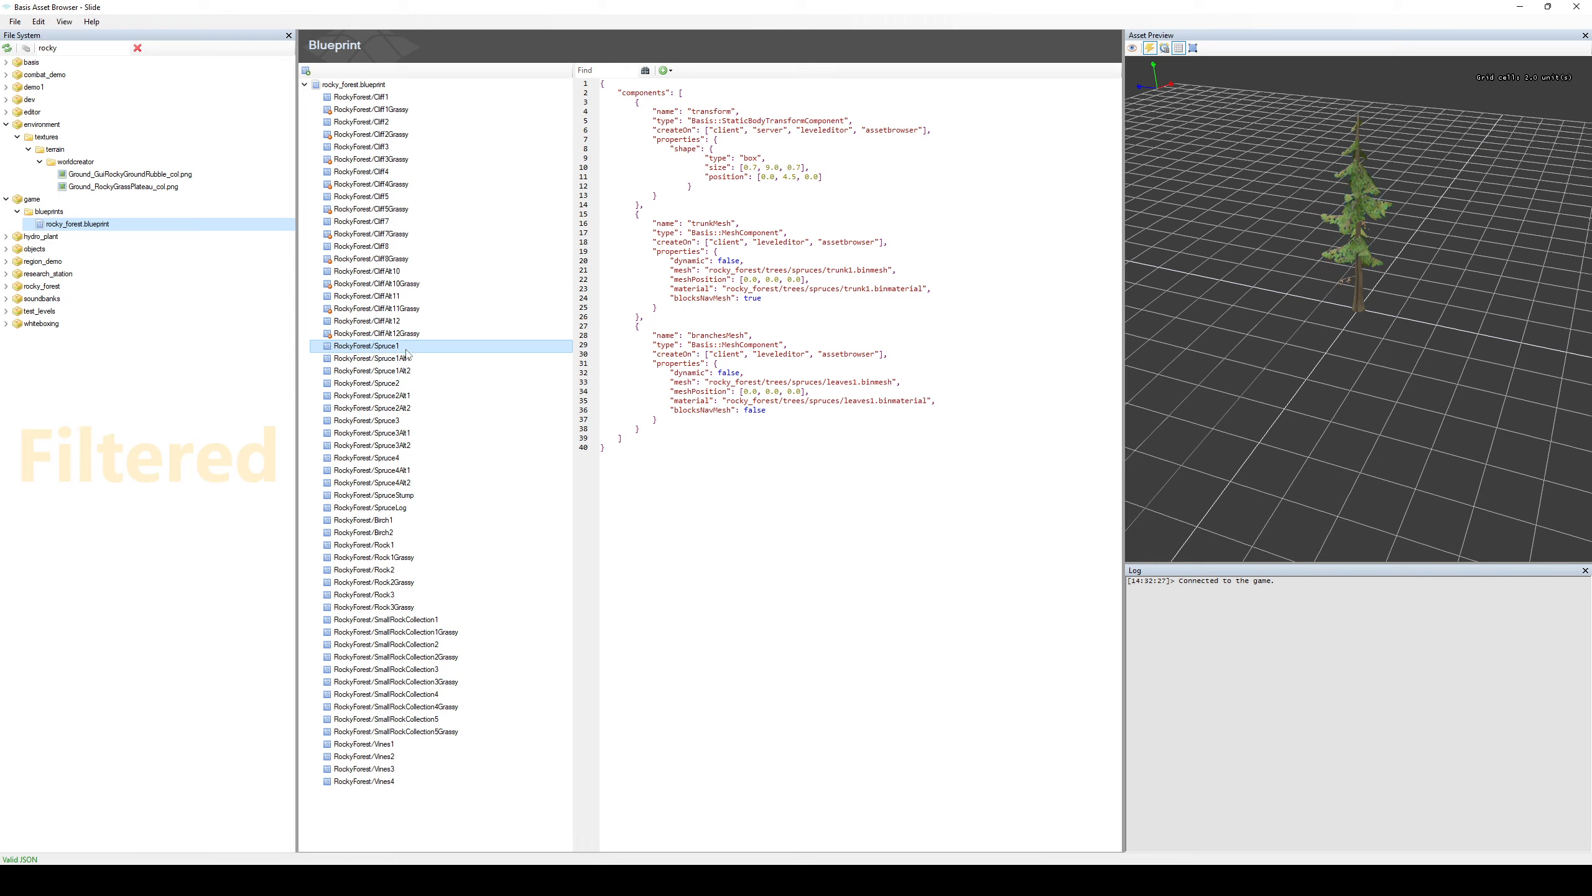
# Examine the Spruce1 tree up close in the asset preview, and preview Spruce1Alt2 again.
pyautogui.scroll(3, 1341, 476)
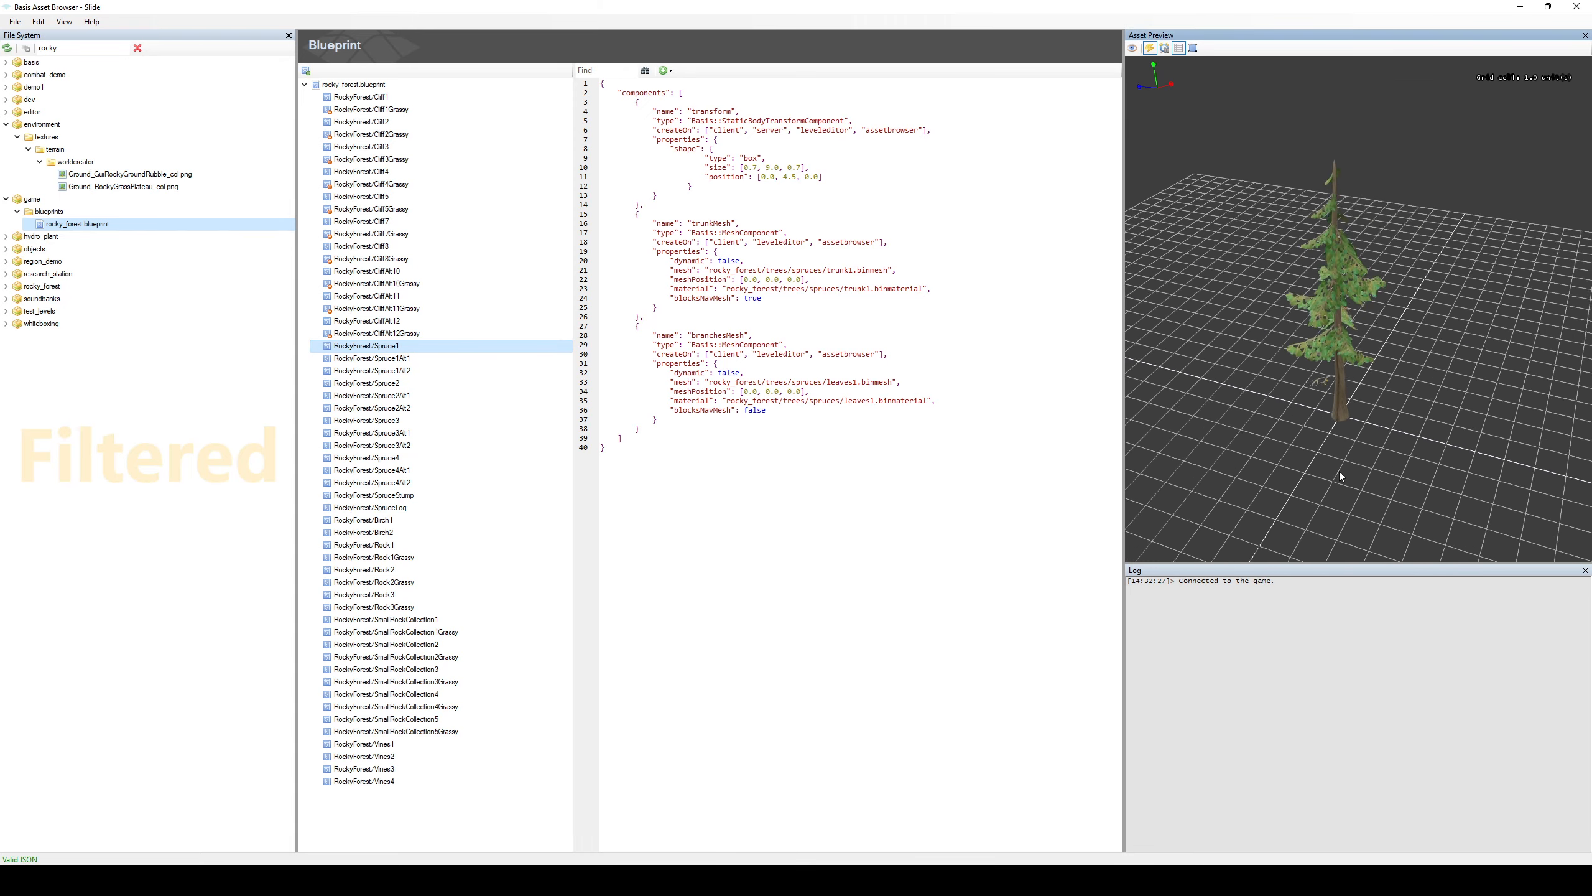
pyautogui.scroll(4, 1341, 477)
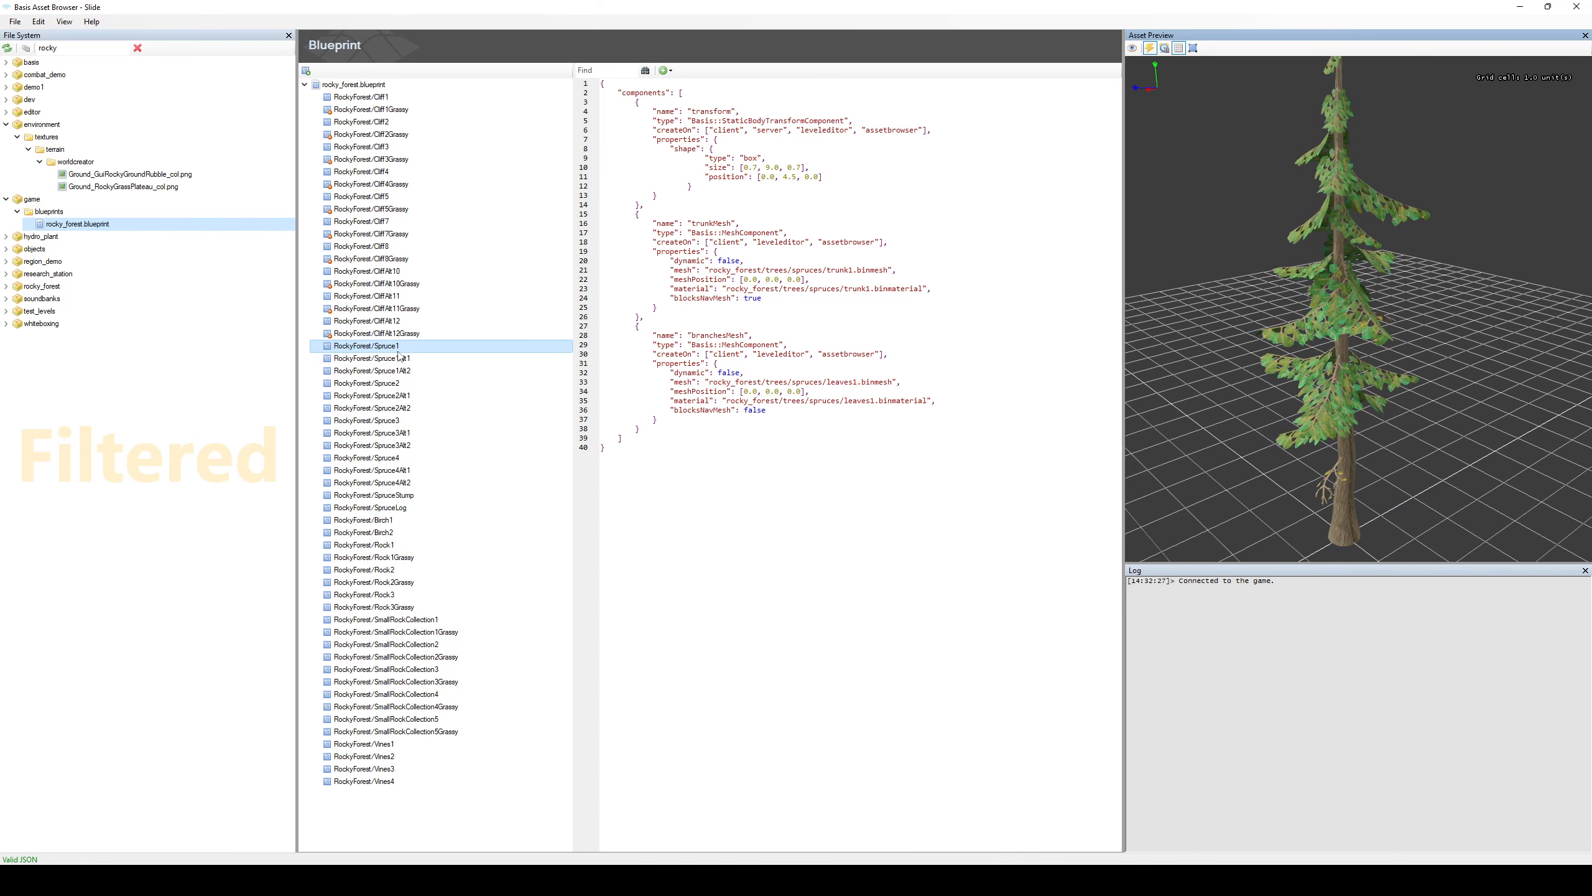
pyautogui.click(404, 371)
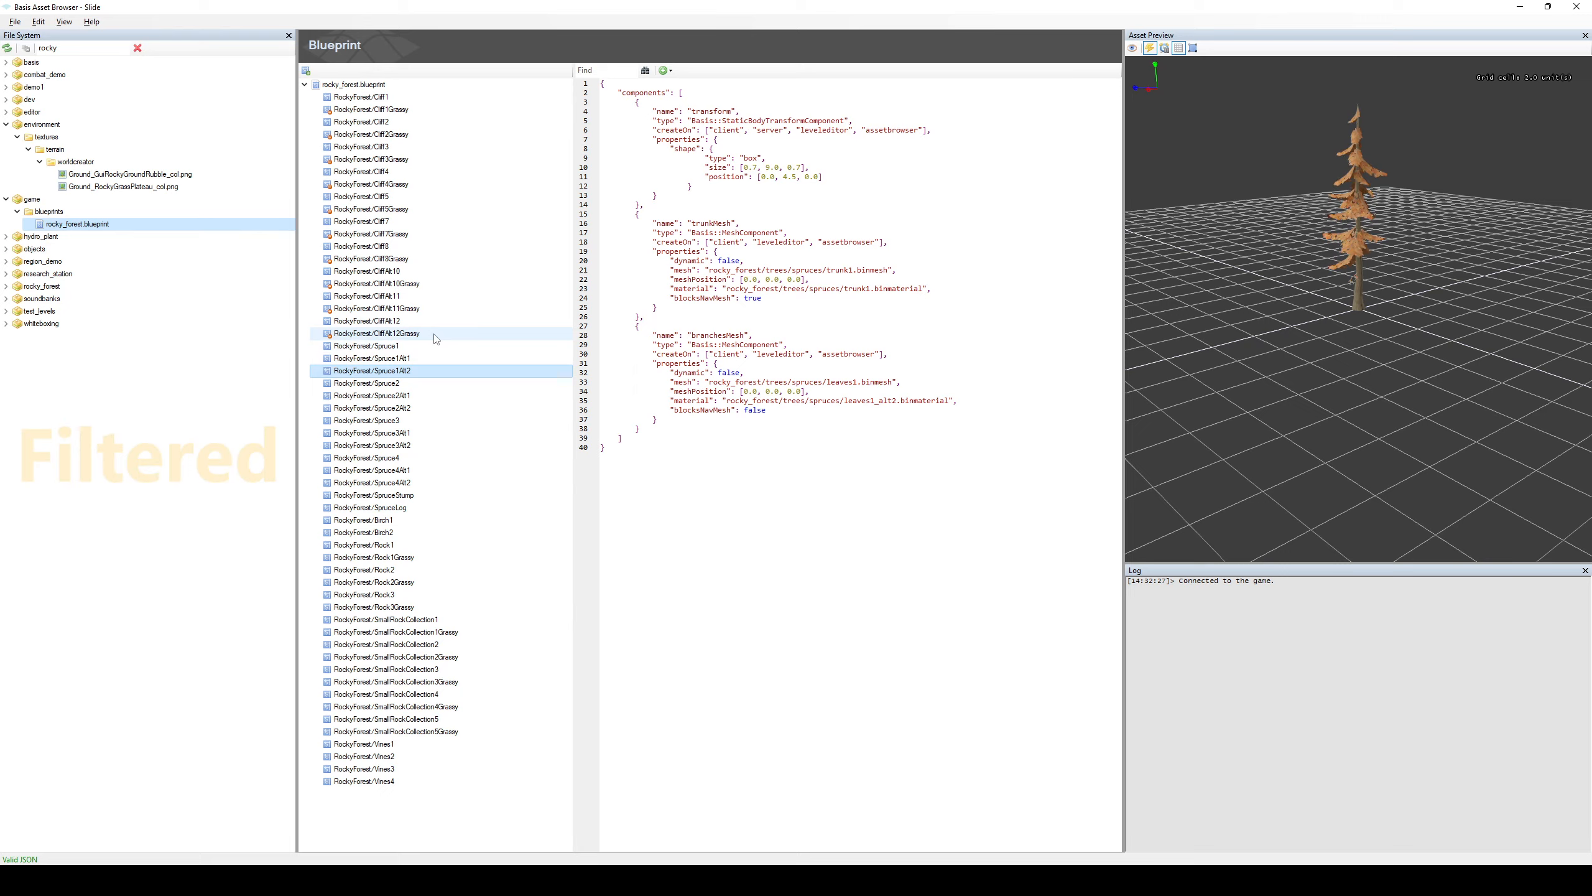
# Switch to the Basis Material Editor and start creating a material variant from leaf_material_base.
pyautogui.hotkey('alt', 'Tab')
pyautogui.click(370, 239)
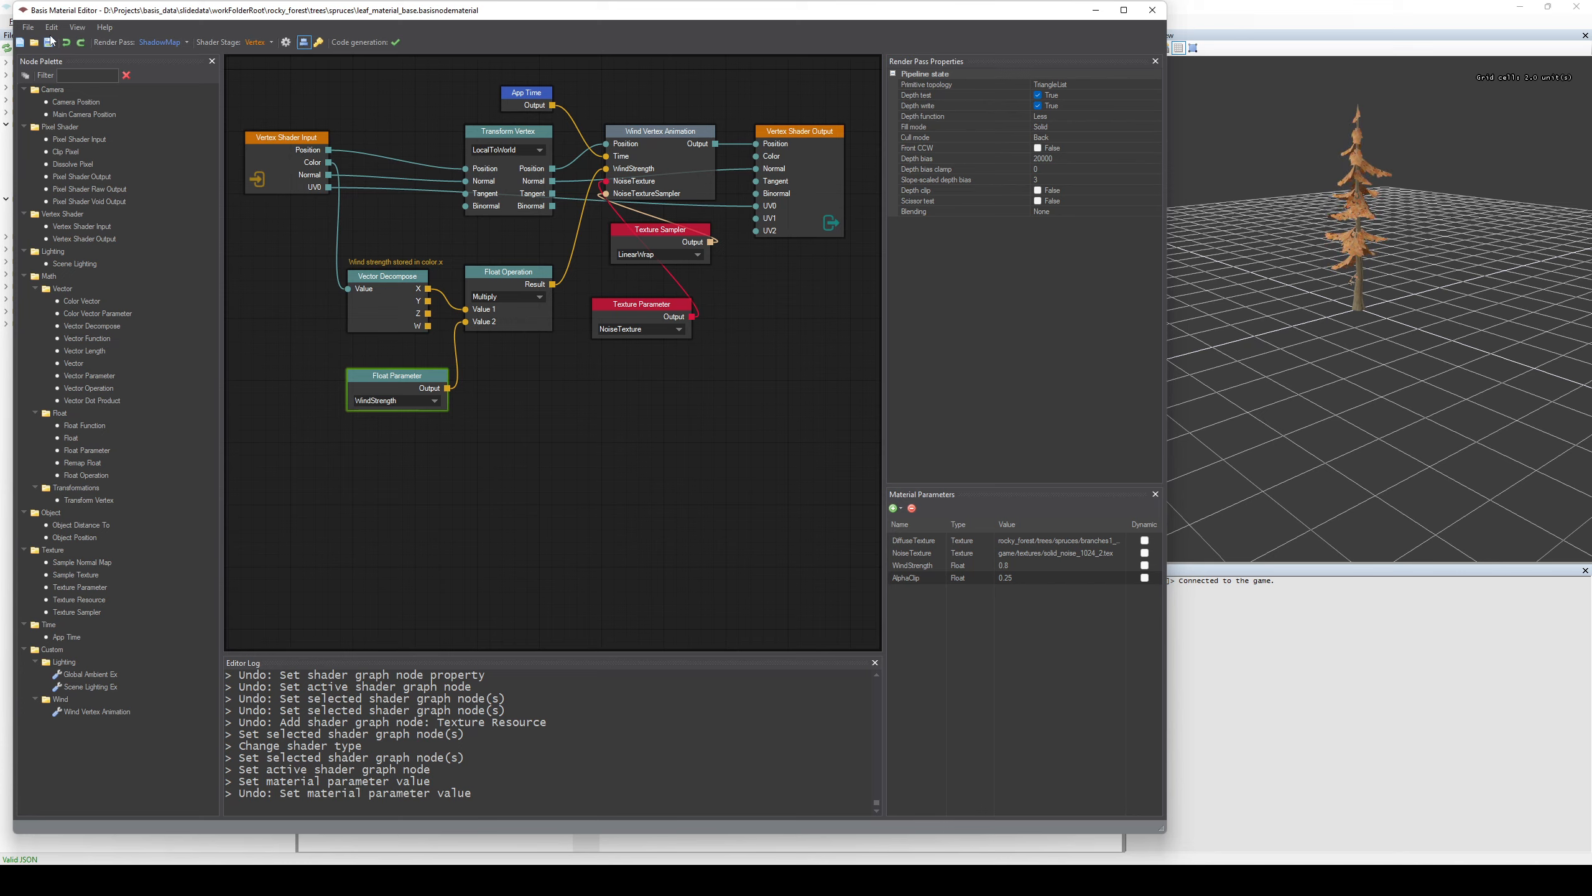
pyautogui.click(31, 29)
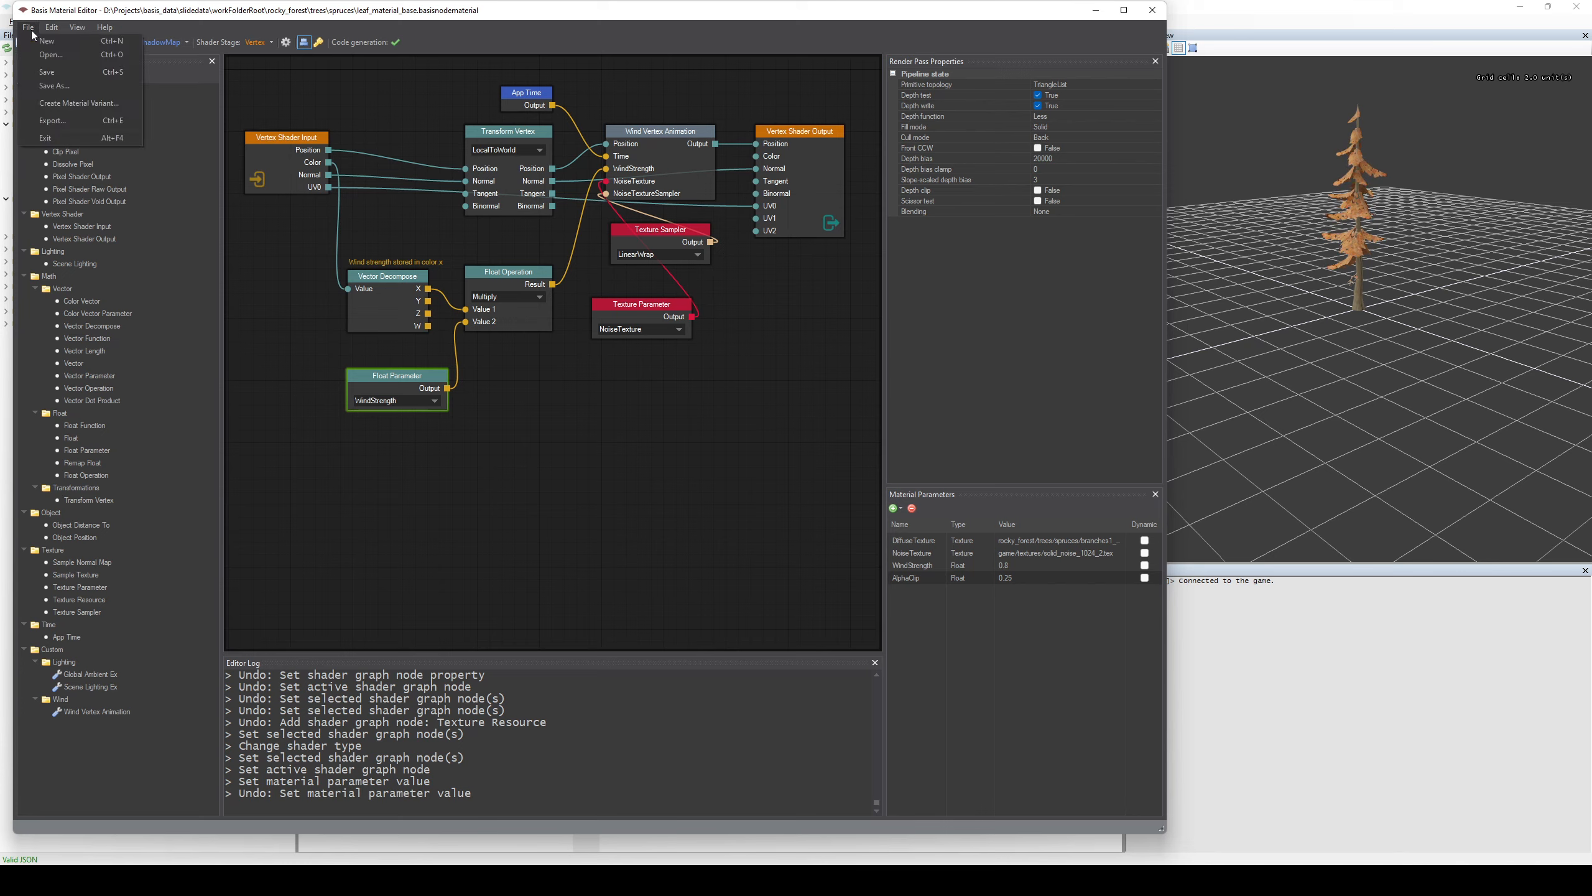
pyautogui.click(72, 105)
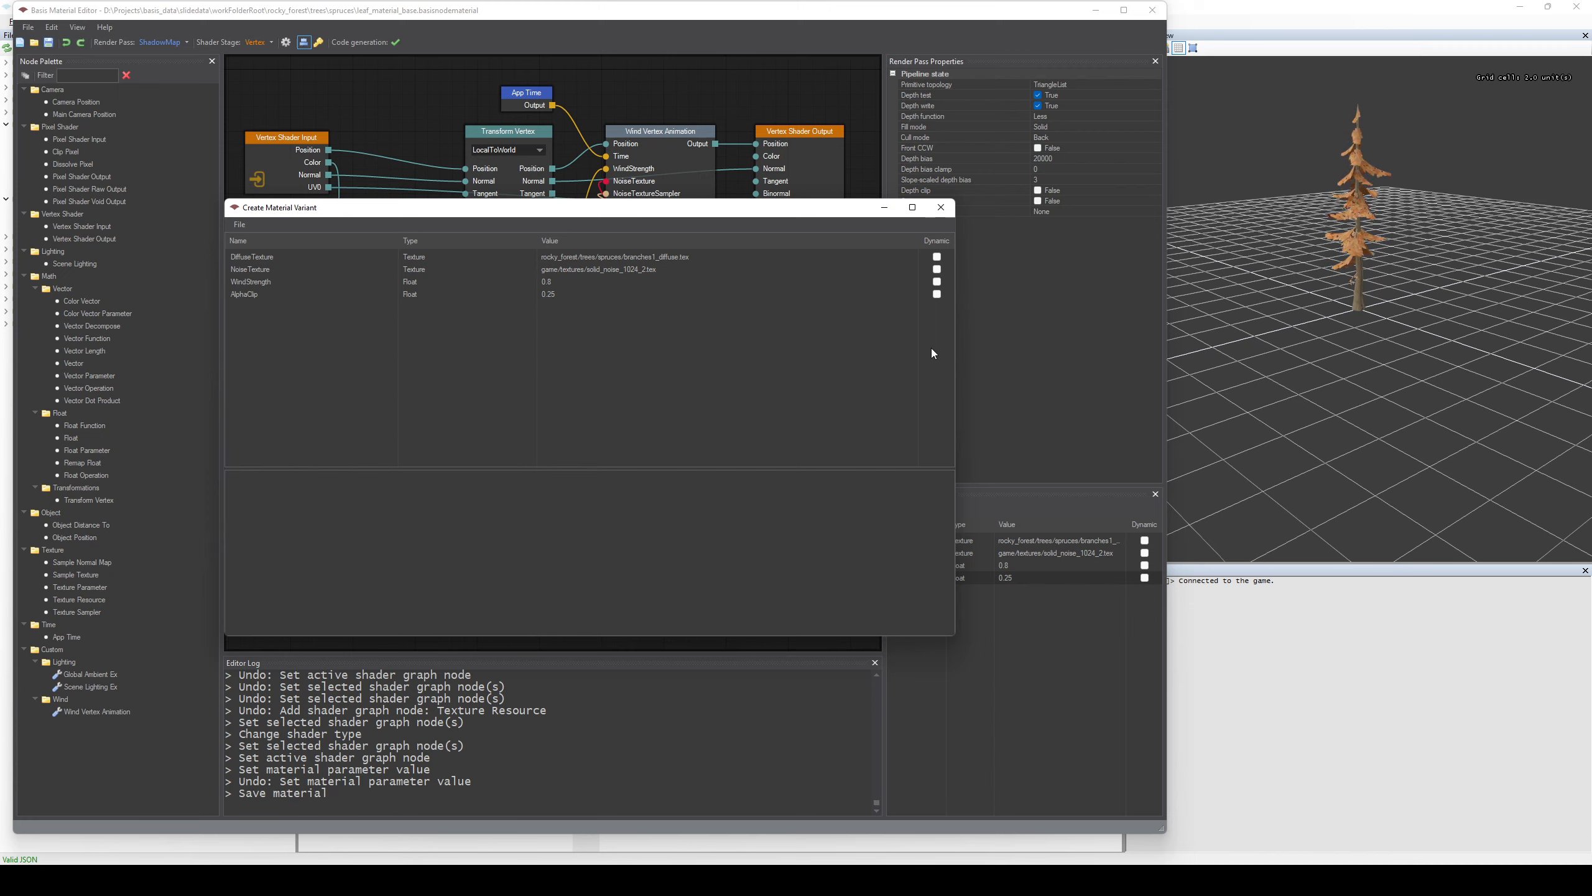
# Go through the NoiseTexture, WindStrength, AlphaClip and DiffuseTexture parameters offered for the material variant.
pyautogui.click(679, 272)
pyautogui.click(665, 281)
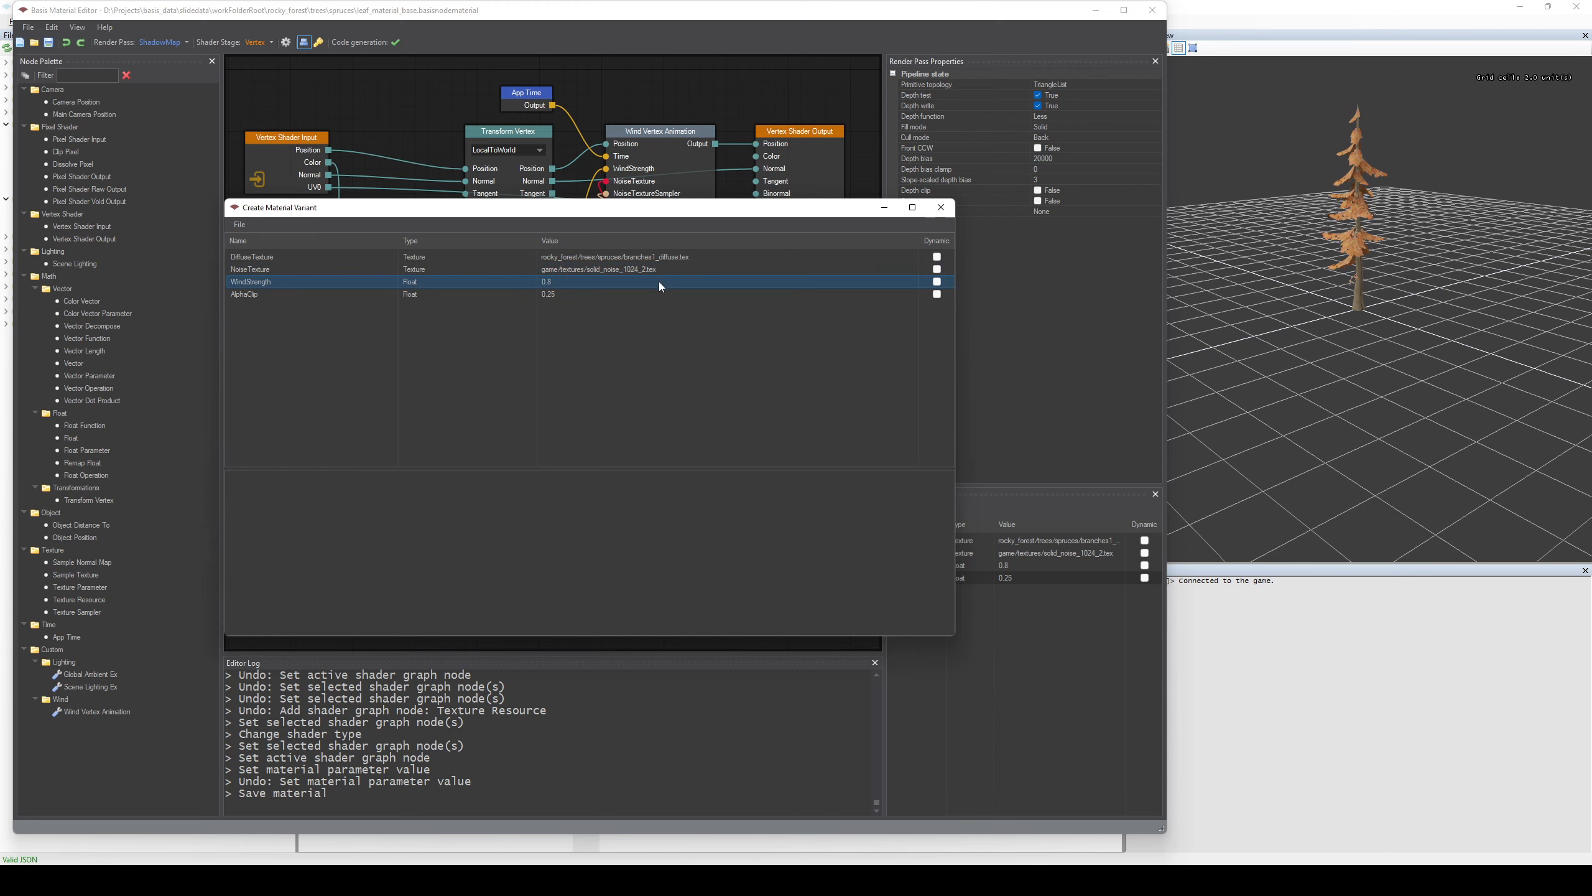
pyautogui.click(644, 295)
pyautogui.press('Up')
pyautogui.press('Up')
pyautogui.press('Up')
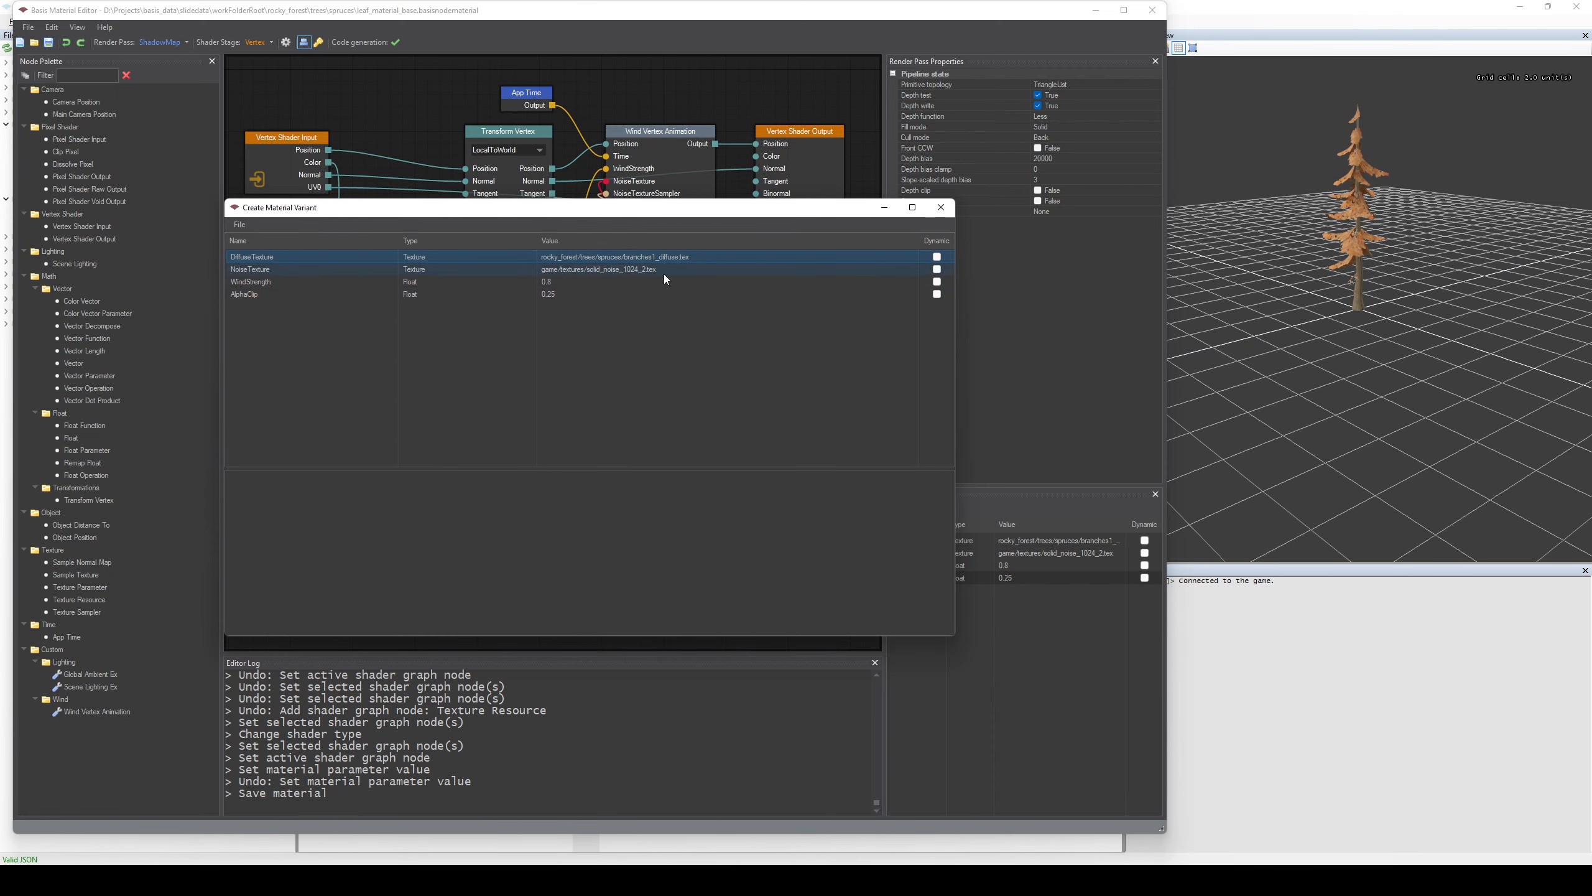
# Set the new material variant's DiffuseTexture to fallback_diffuse_texture.tex.
pyautogui.doubleClick(712, 257)
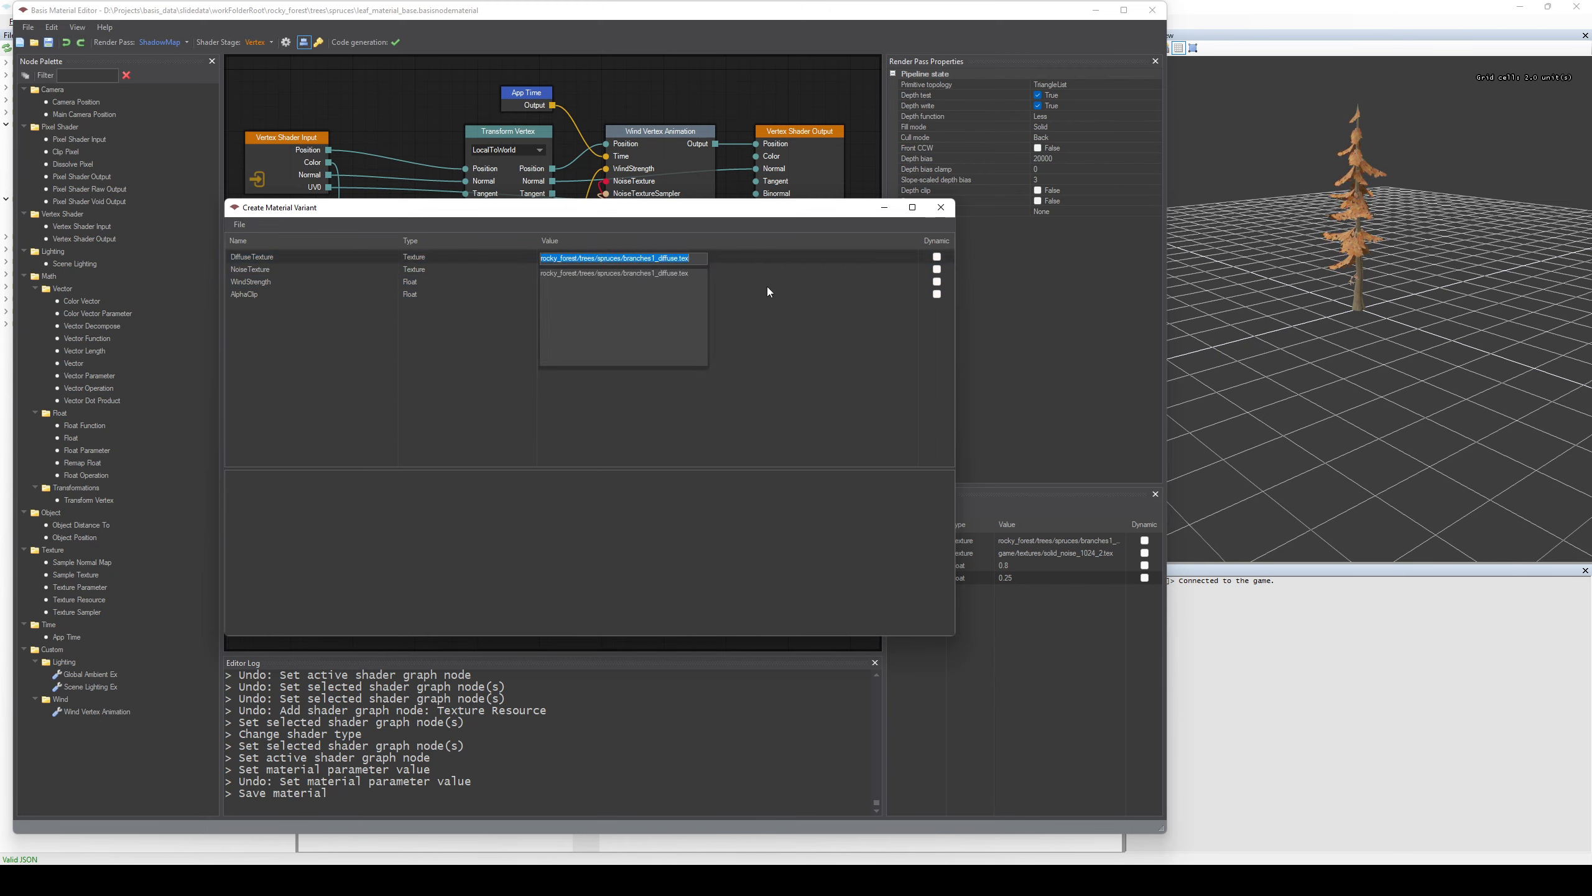
pyautogui.press('BackSpace')
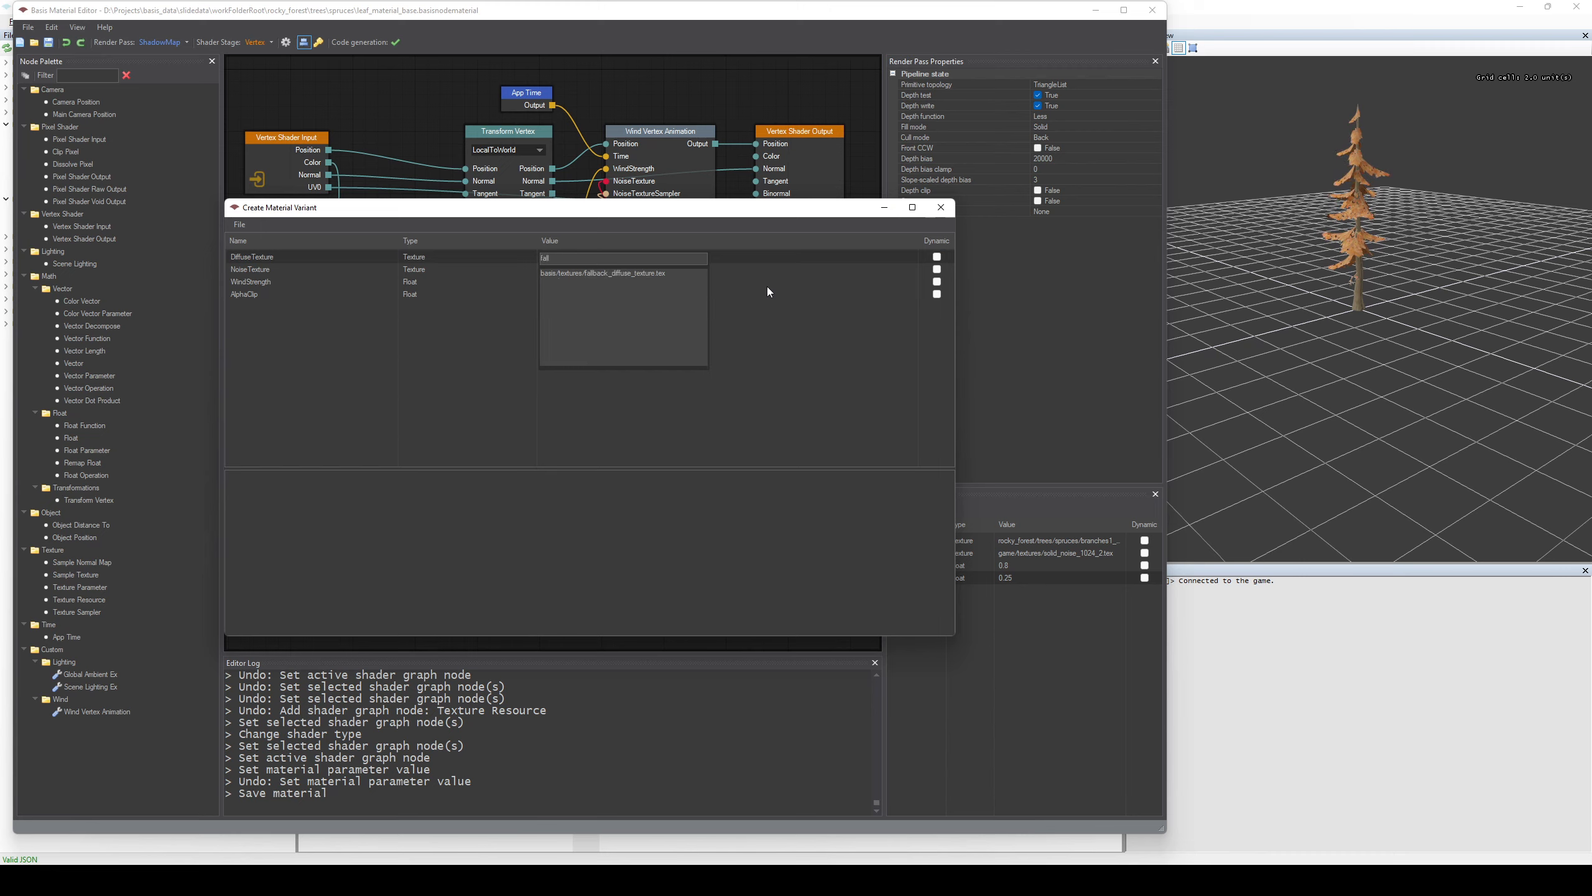
pyautogui.click(645, 273)
# Save the material variant as leaves_fallback in the spruces folder and export it.
pyautogui.click(241, 224)
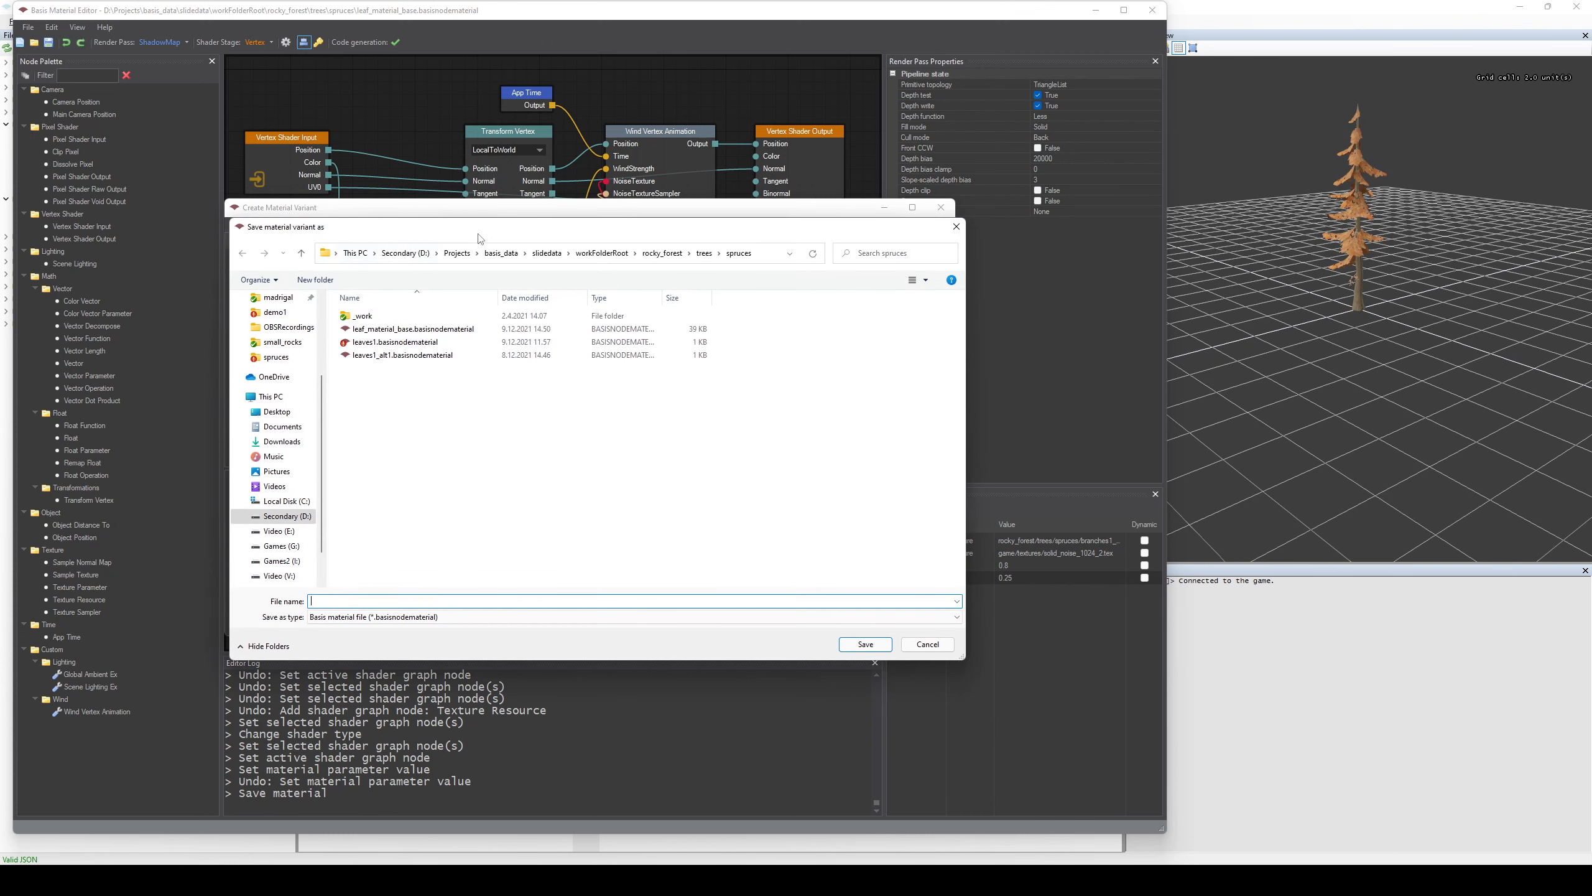
pyautogui.click(480, 602)
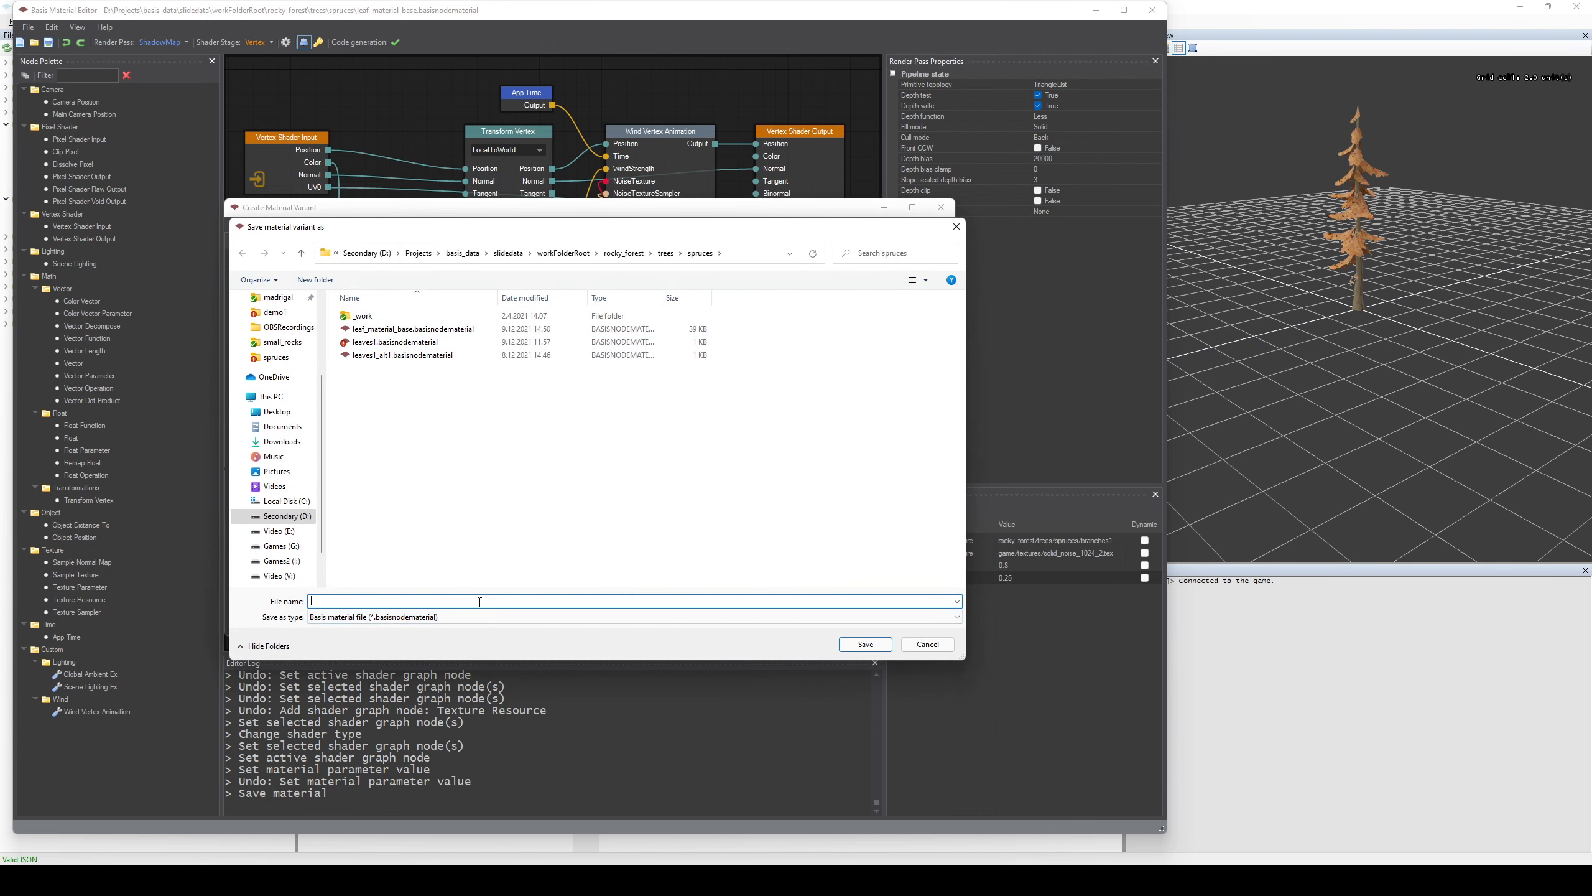
pyautogui.write('leaves_fallback')
pyautogui.press('Return')
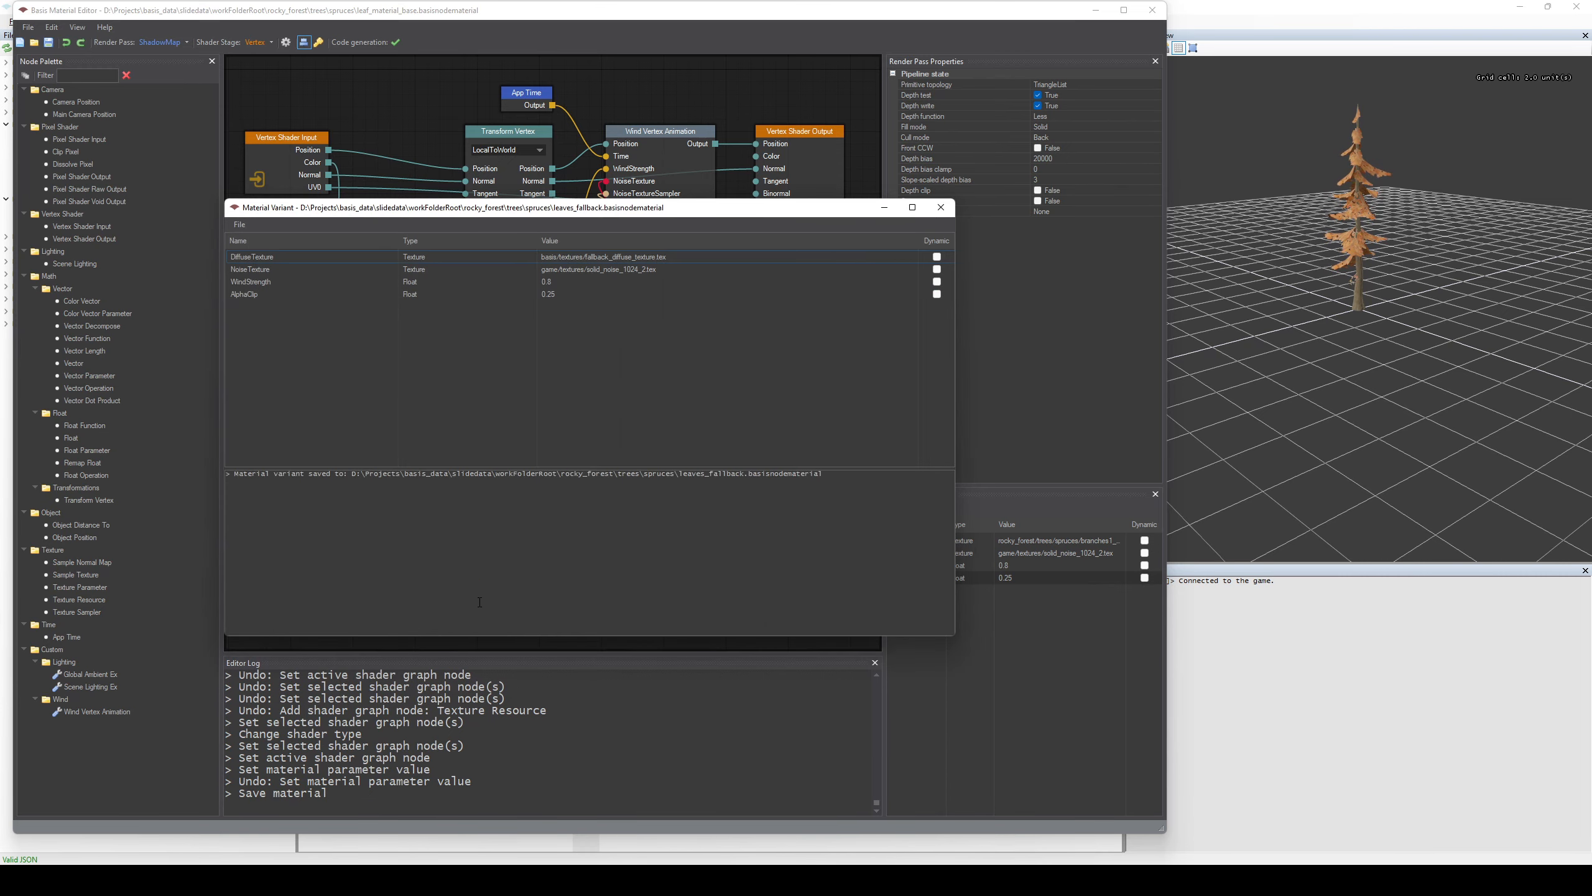
pyautogui.click(239, 224)
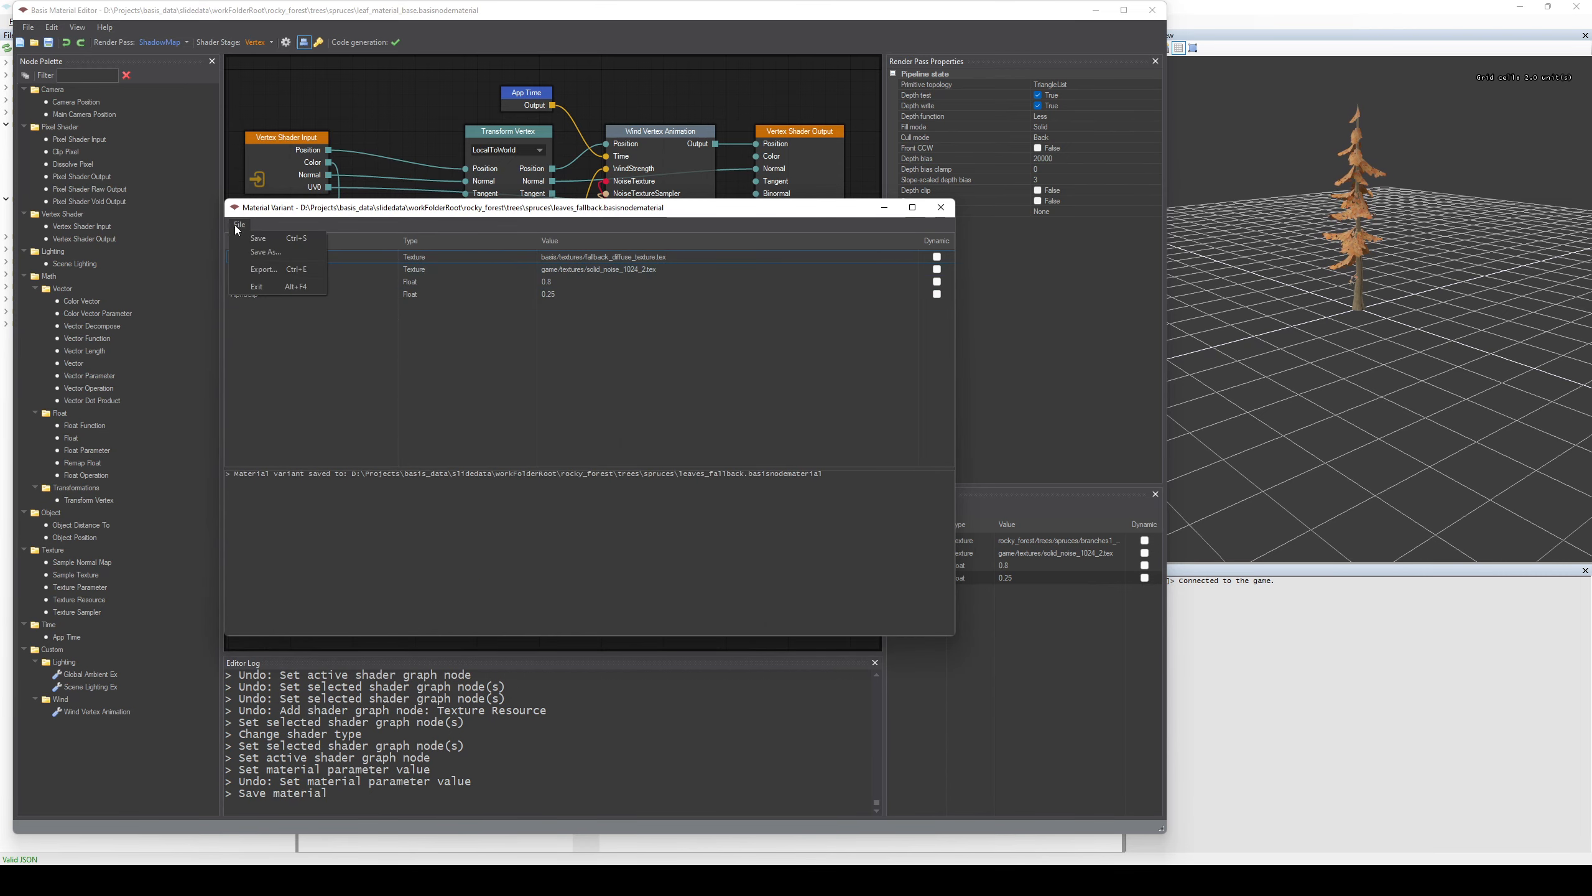
pyautogui.click(264, 270)
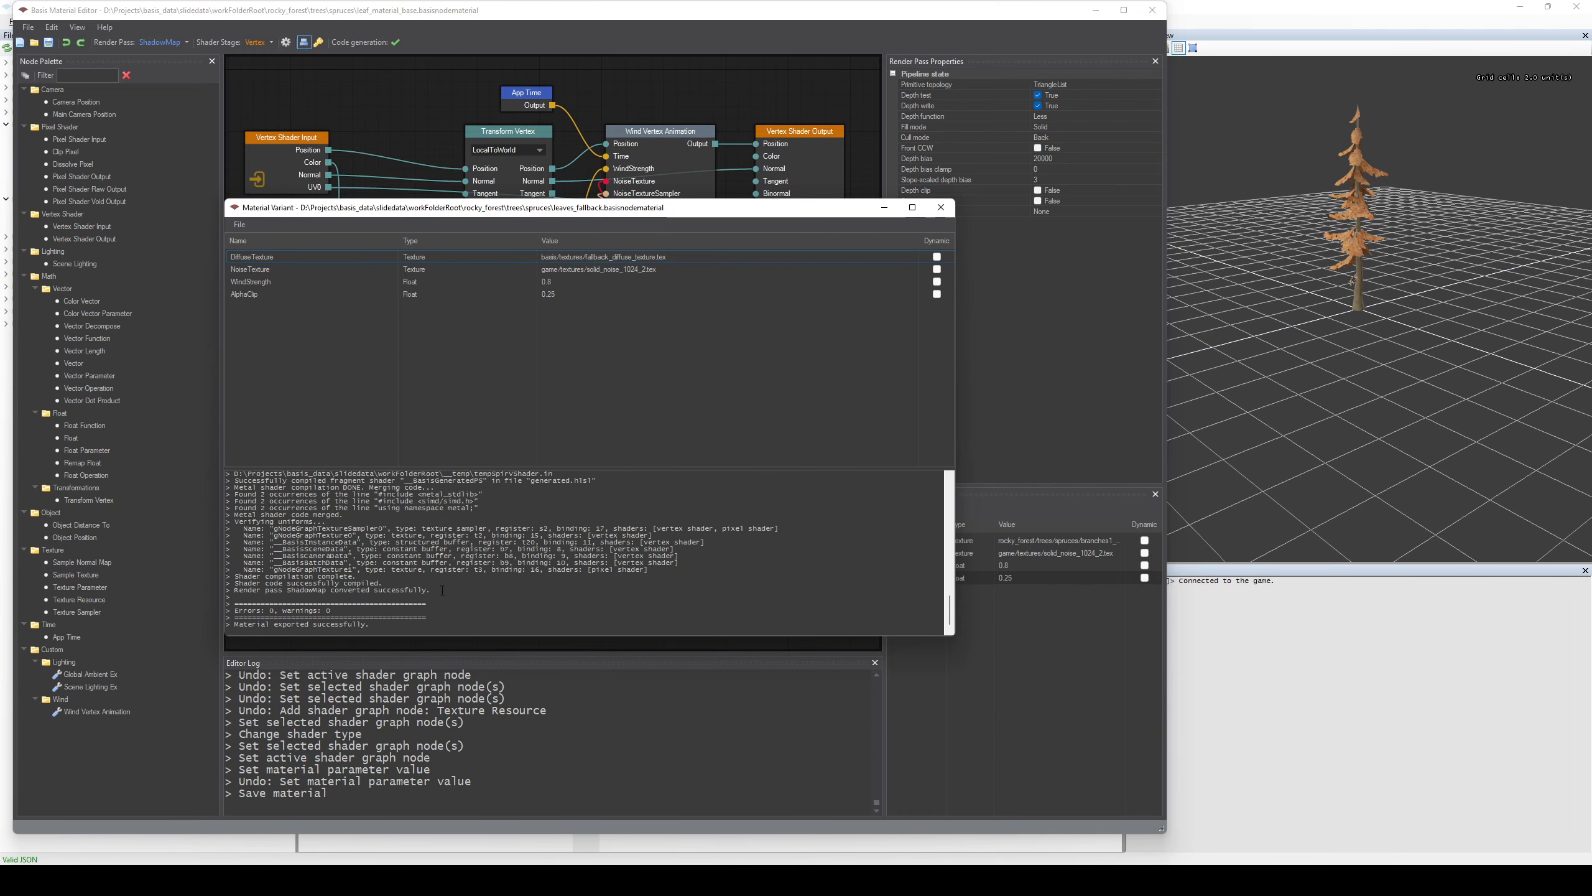
# Switch to the Basis Asset Server and copy the resource path of leaves_fallback.binmaterial from the server log.
pyautogui.click(1232, 722)
pyautogui.hotkey('alt', 'Tab')
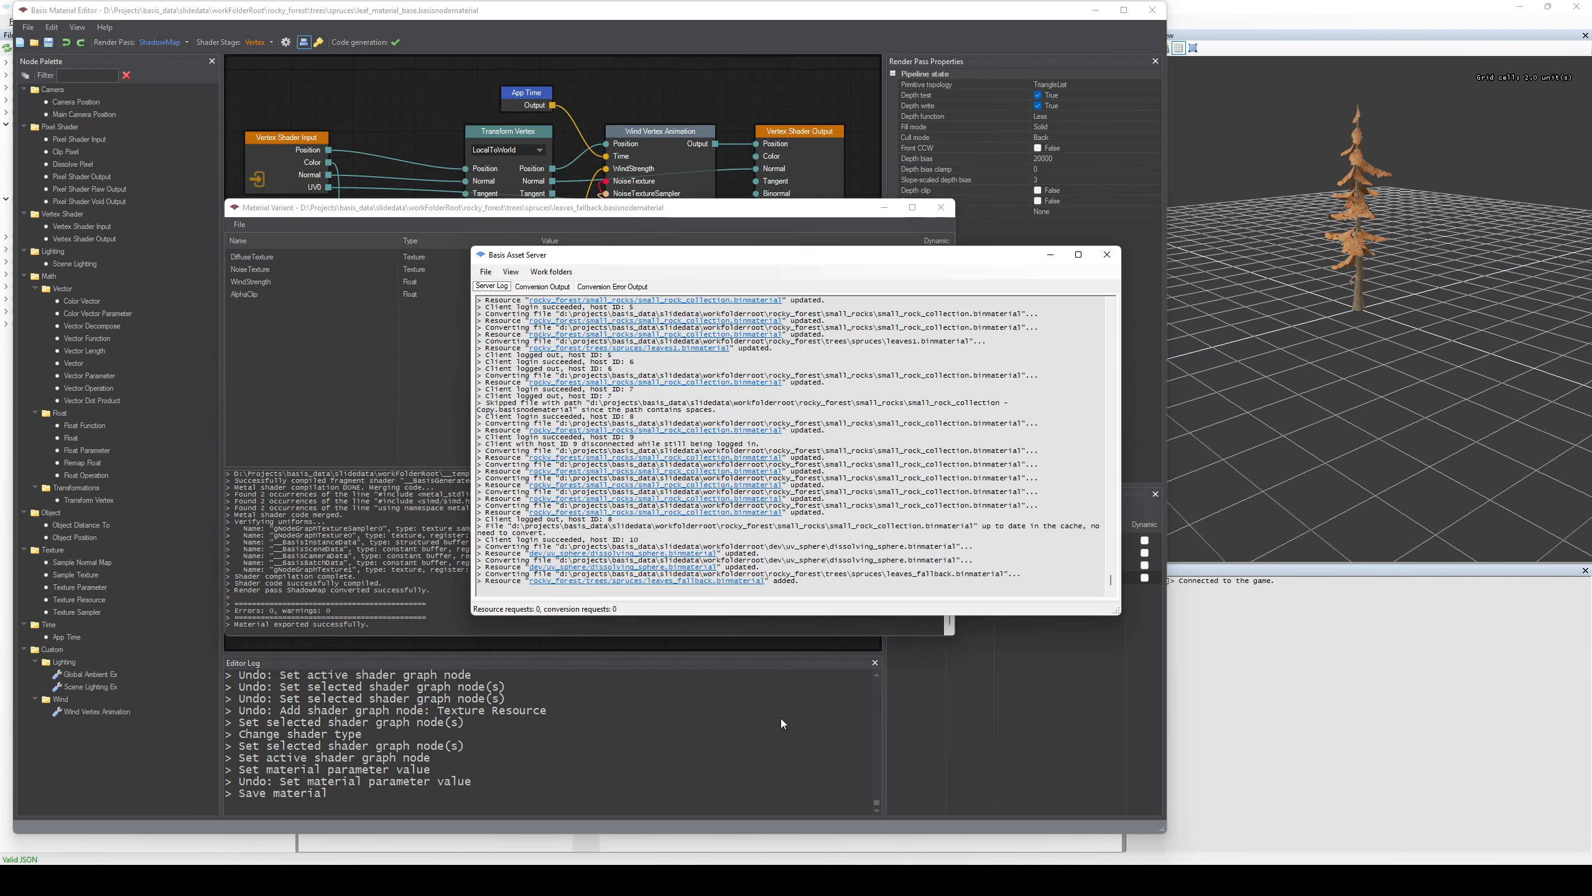
pyautogui.click(716, 583)
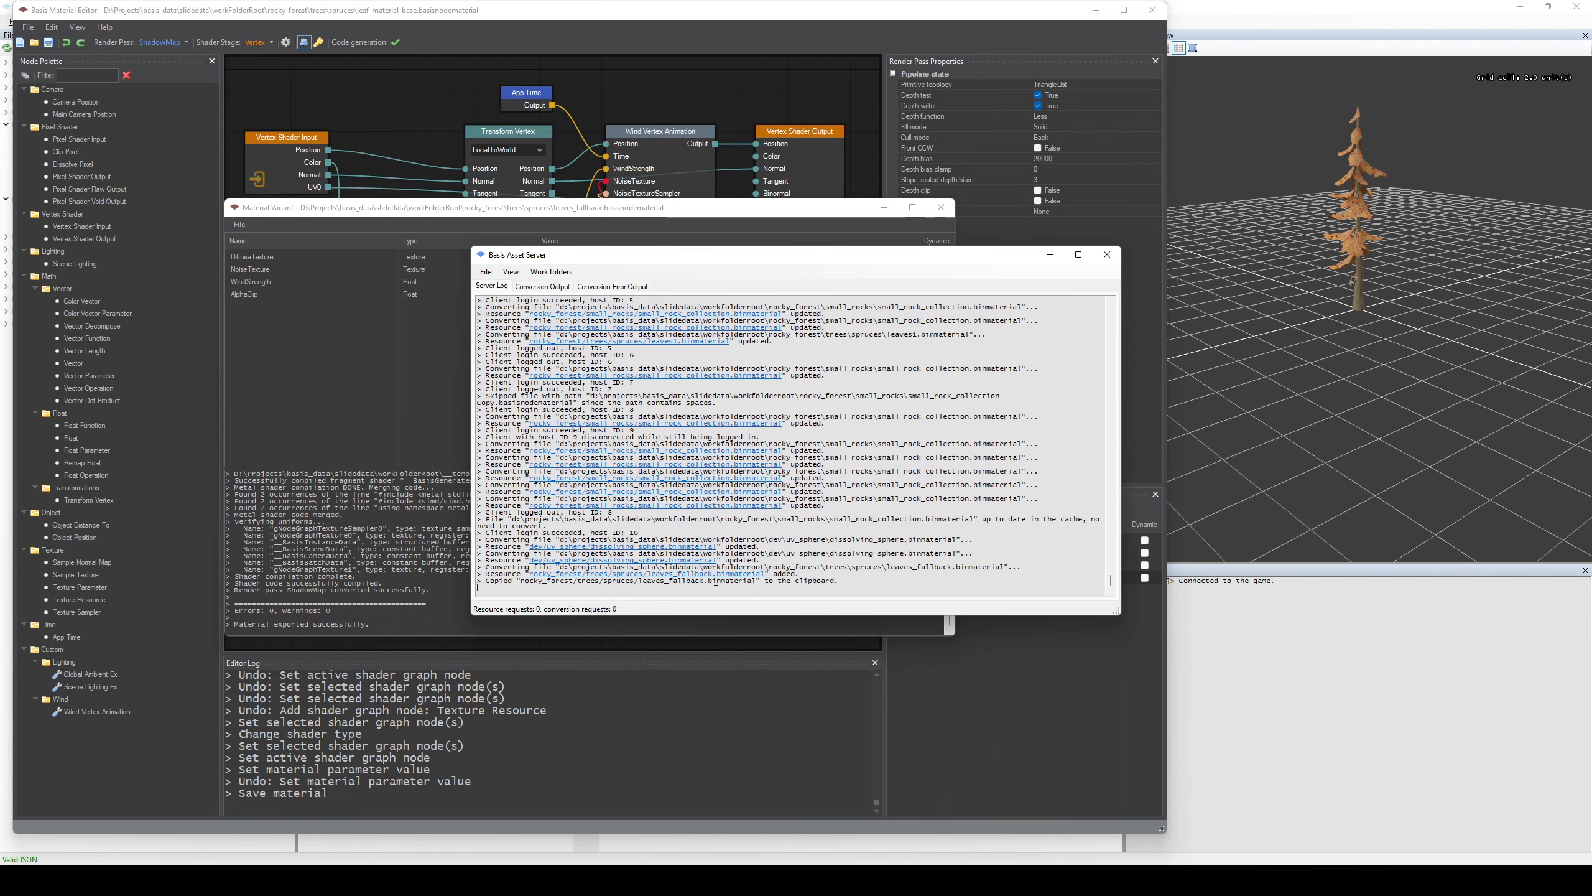
# In the Basis Asset Browser, set Spruce1Alt2's branchesMesh material to rocky_forest/trees/spruces/leaves_fallback.binmaterial, save the blueprint and inspect the tree in the preview.
pyautogui.click(1272, 448)
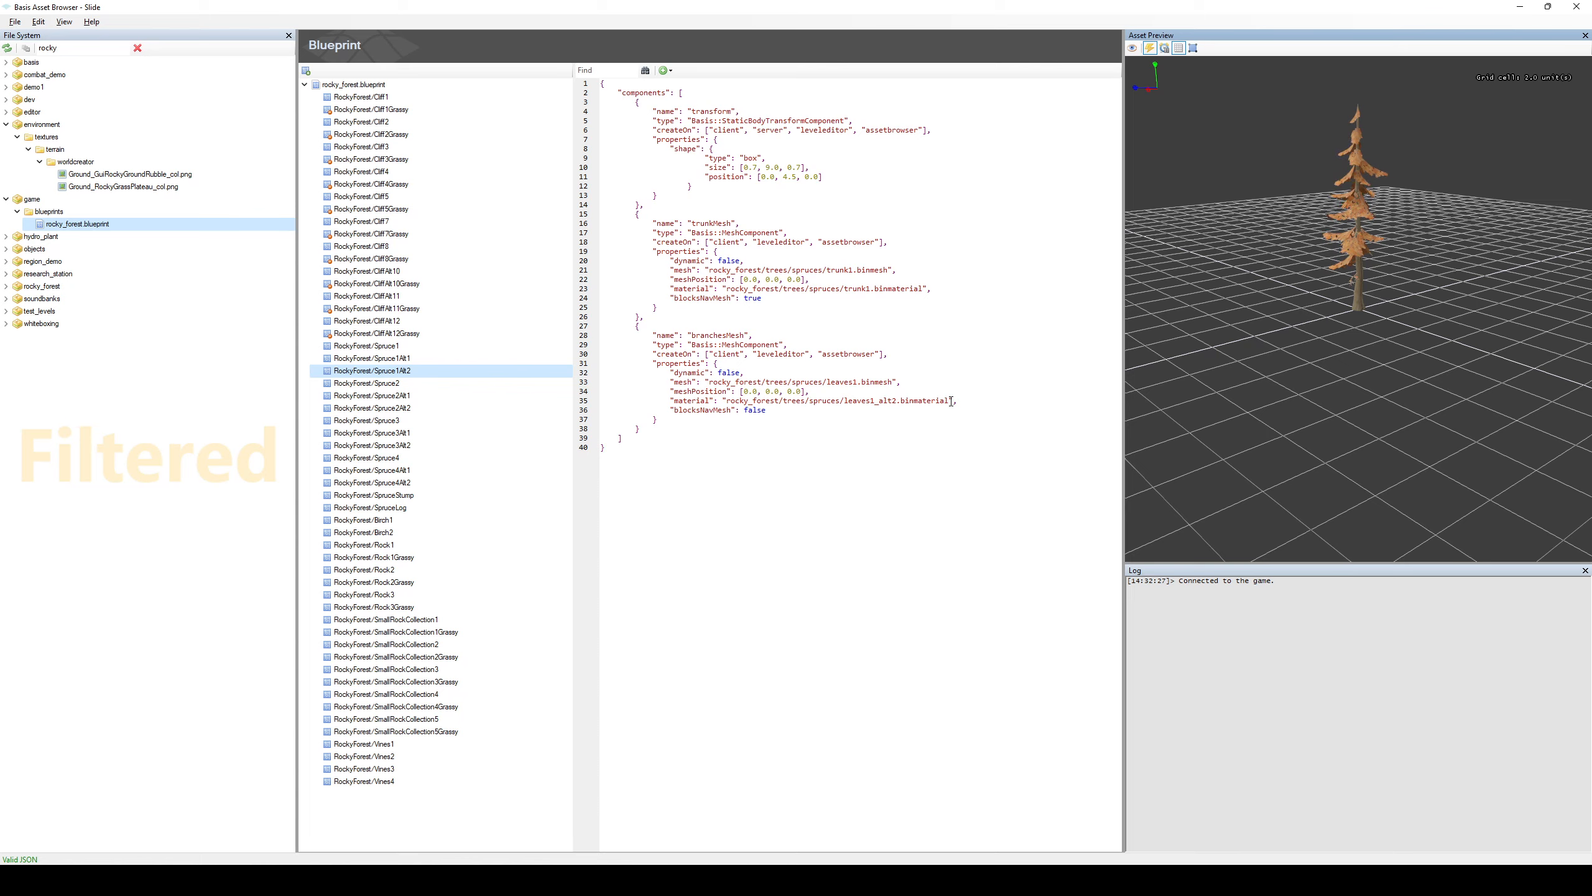
pyautogui.moveTo(951, 400); pyautogui.dragTo(727, 400)
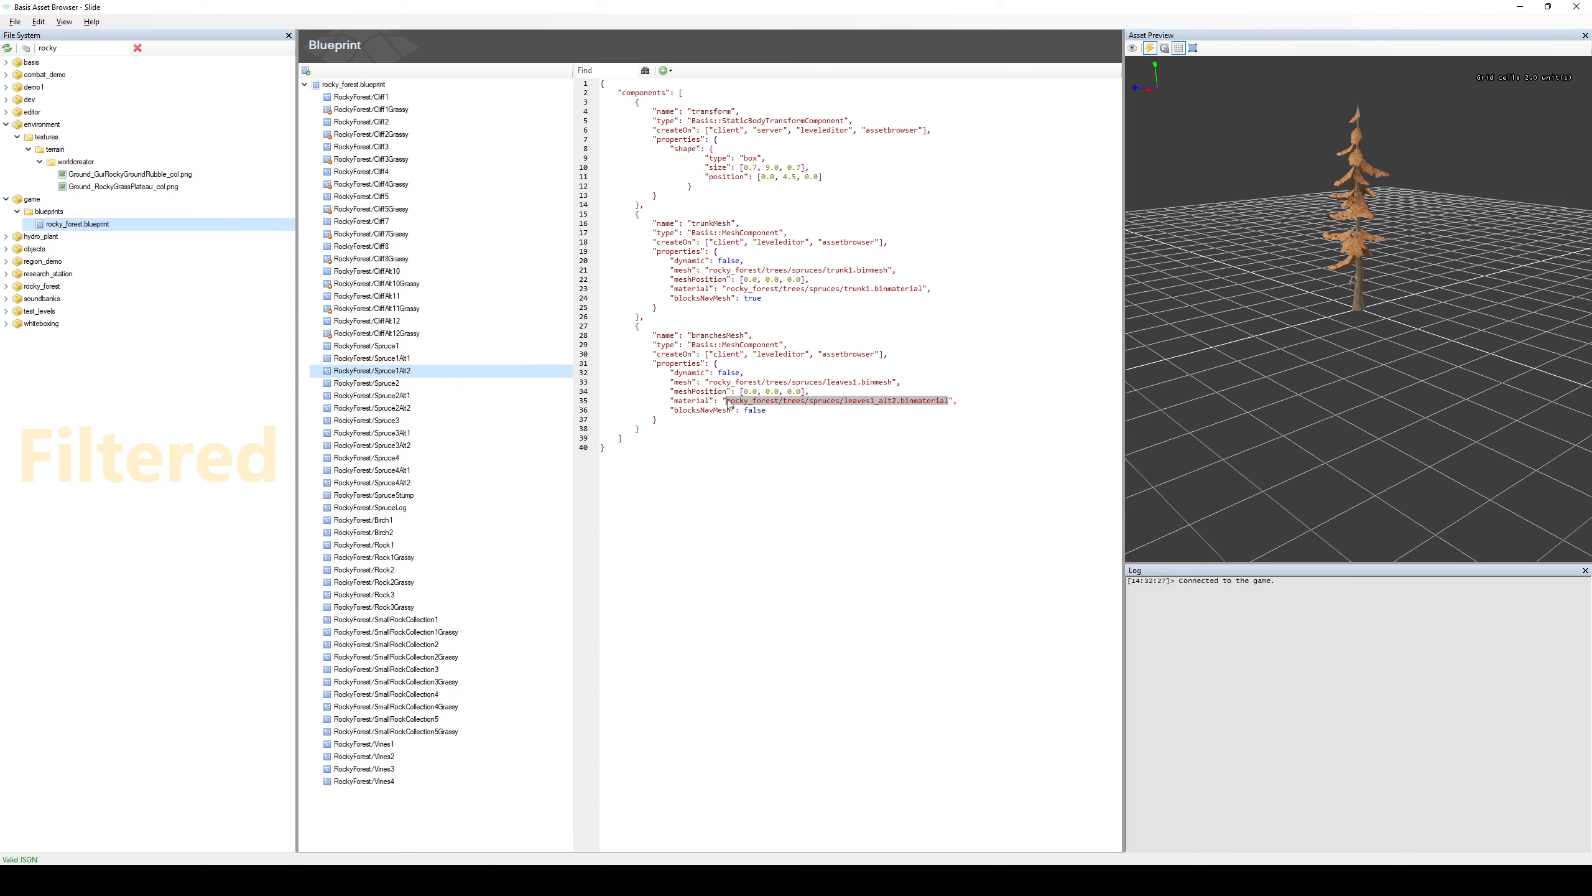
pyautogui.write('rocky_forest/trees/spruces/leaves_fallback.binmaterial')
pyautogui.hotkey('ctrl', 's')
pyautogui.scroll(5, 1384, 162)
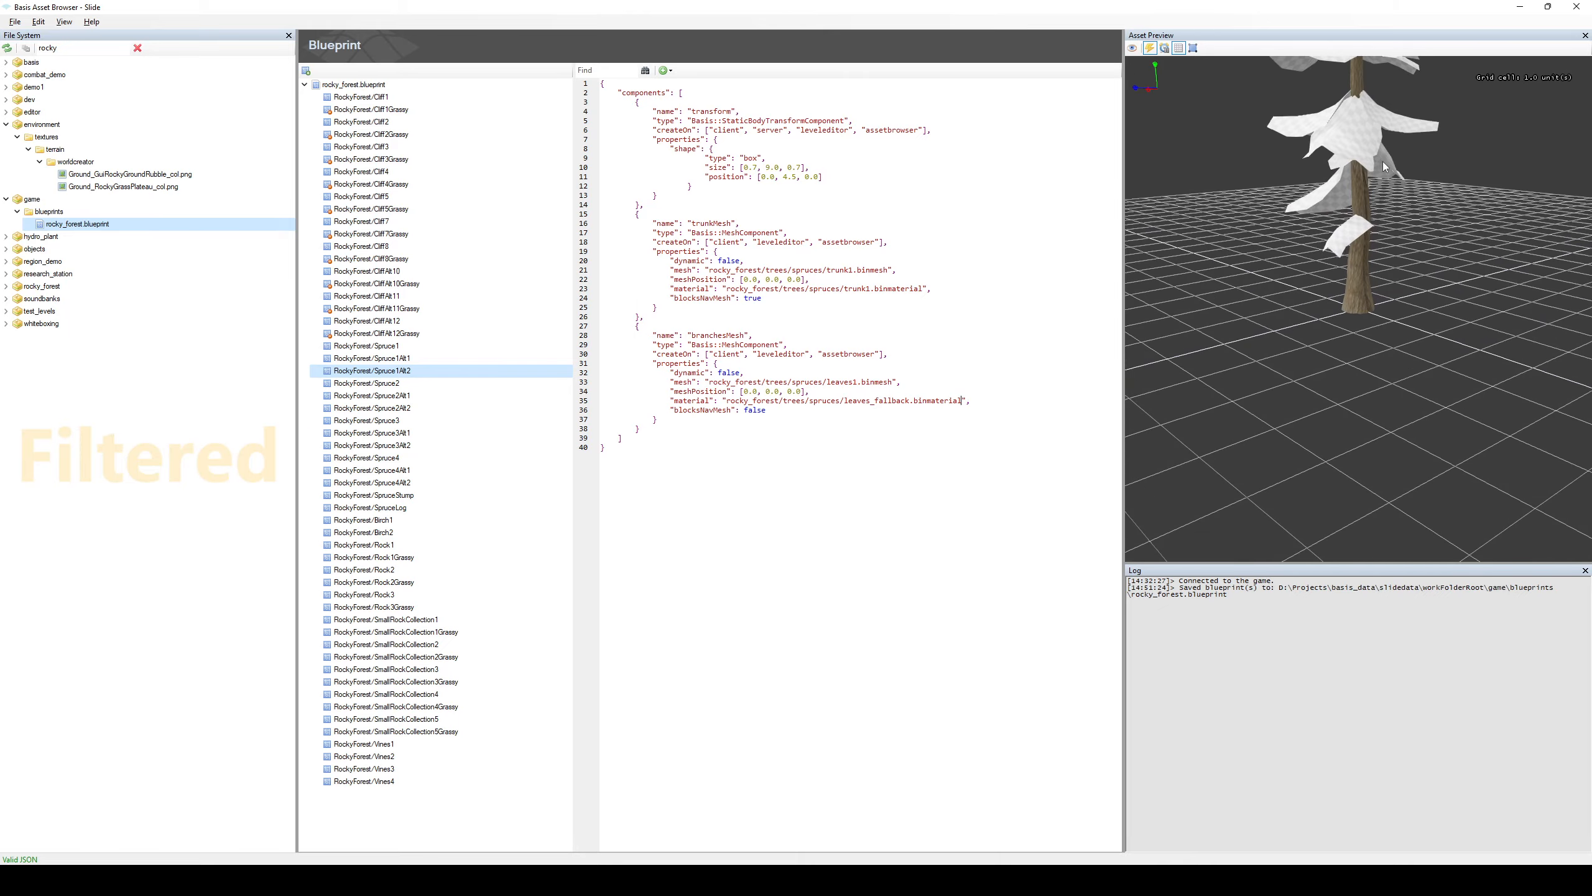
pyautogui.moveTo(1374, 491); pyautogui.dragTo(1456, 440)
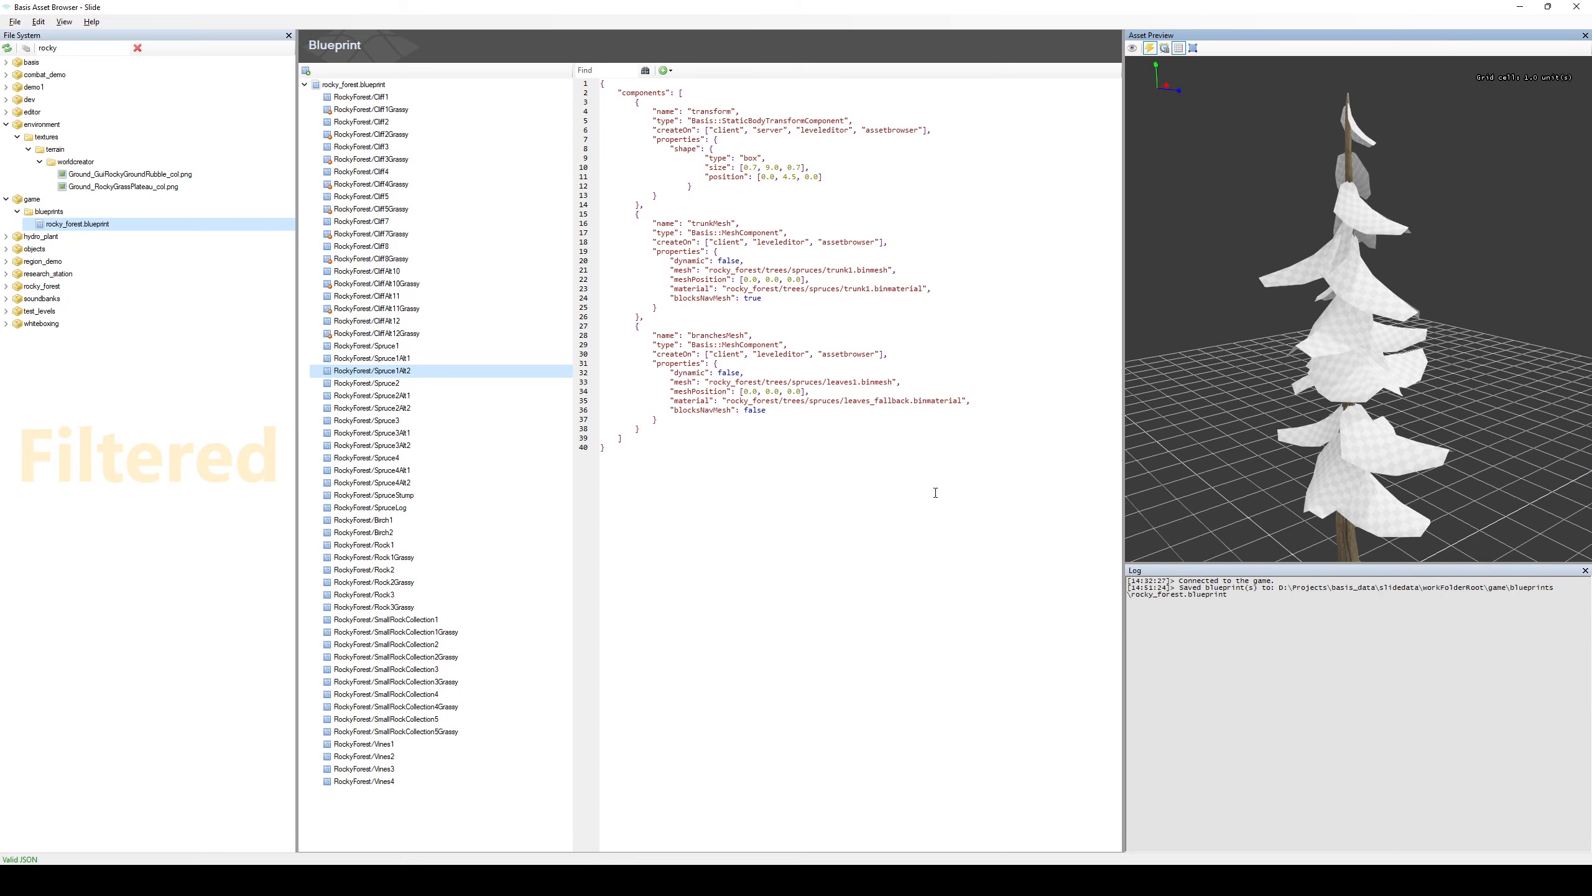
# Switch to the Basis Material Editor, try a WindStrength of 2 in the leaves_fallback variant, and close the variant without saving.
pyautogui.hotkey('alt', 'Tab')
pyautogui.hotkey('alt', 'Tab')
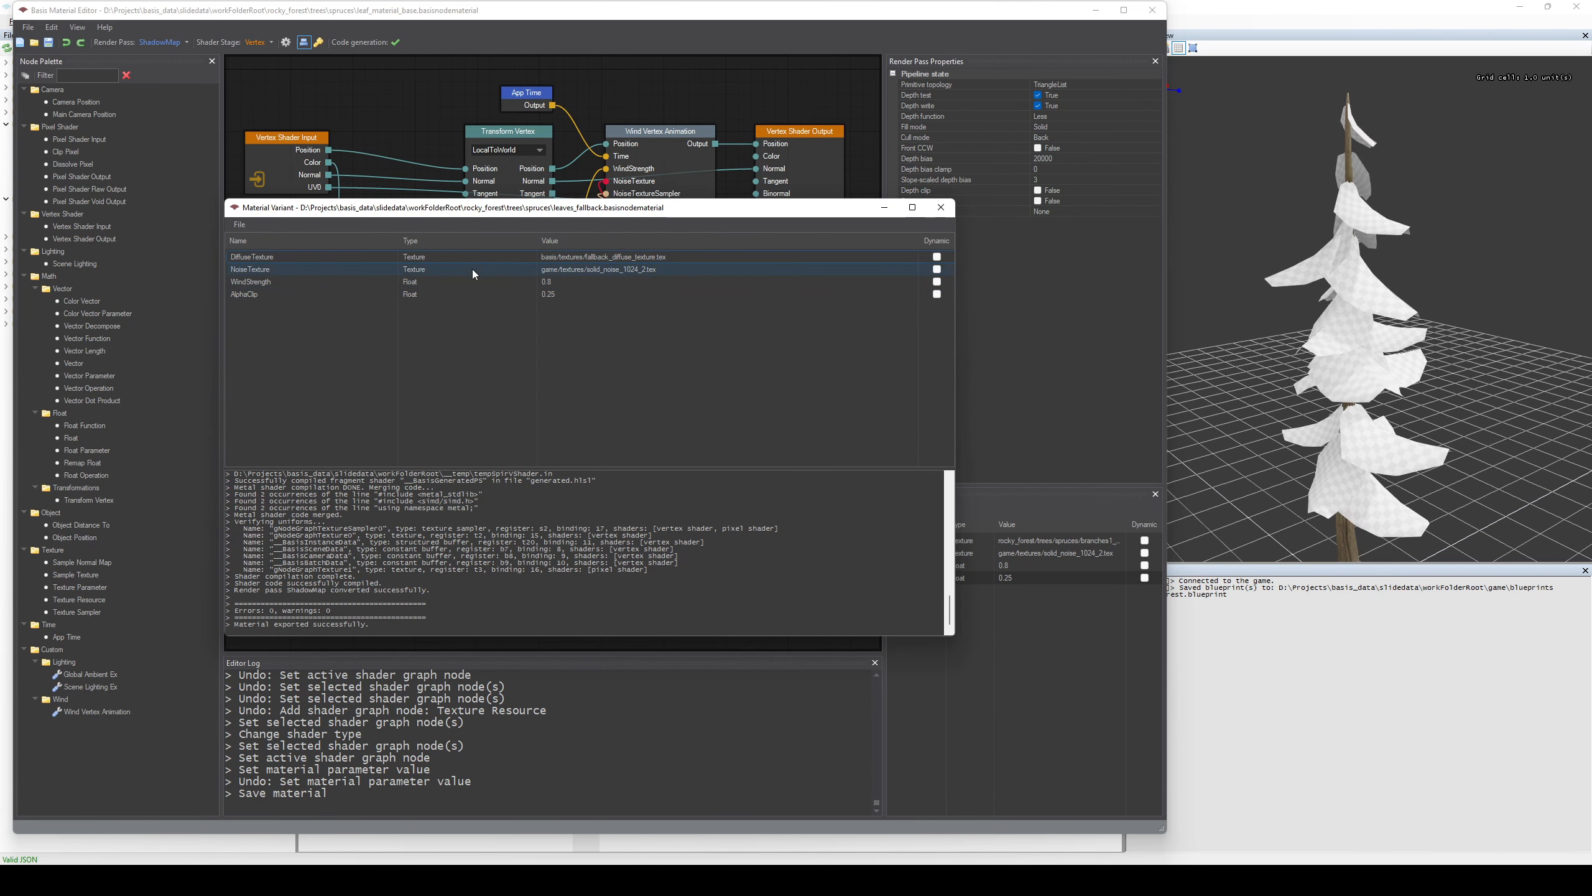
pyautogui.doubleClick(558, 281)
pyautogui.hotkey('ctrl', 'a')
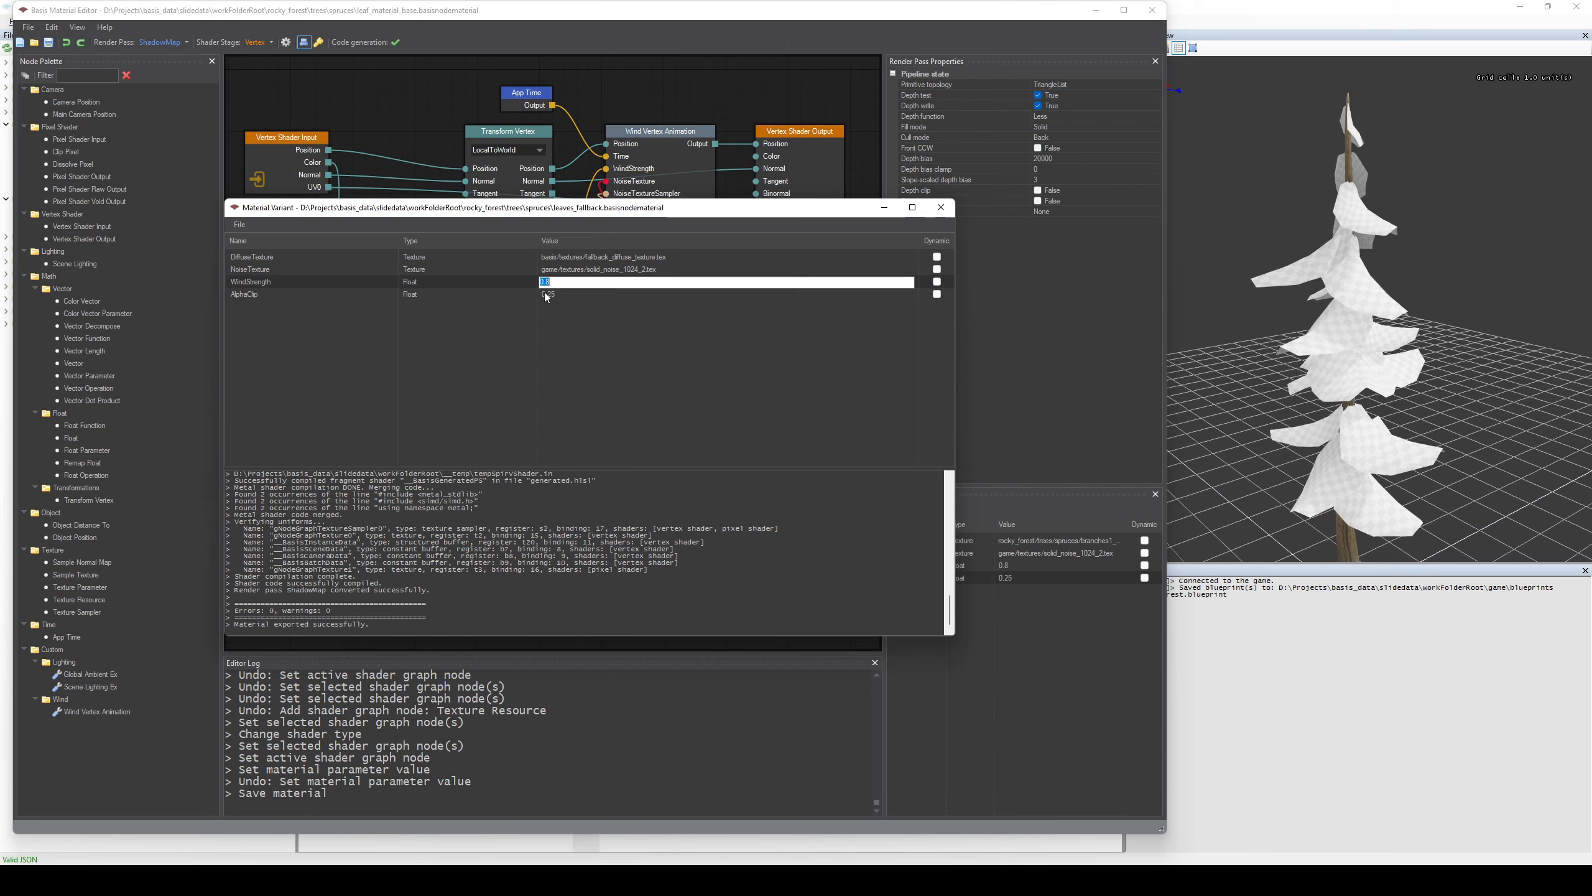
pyautogui.write('2')
pyautogui.press('Return')
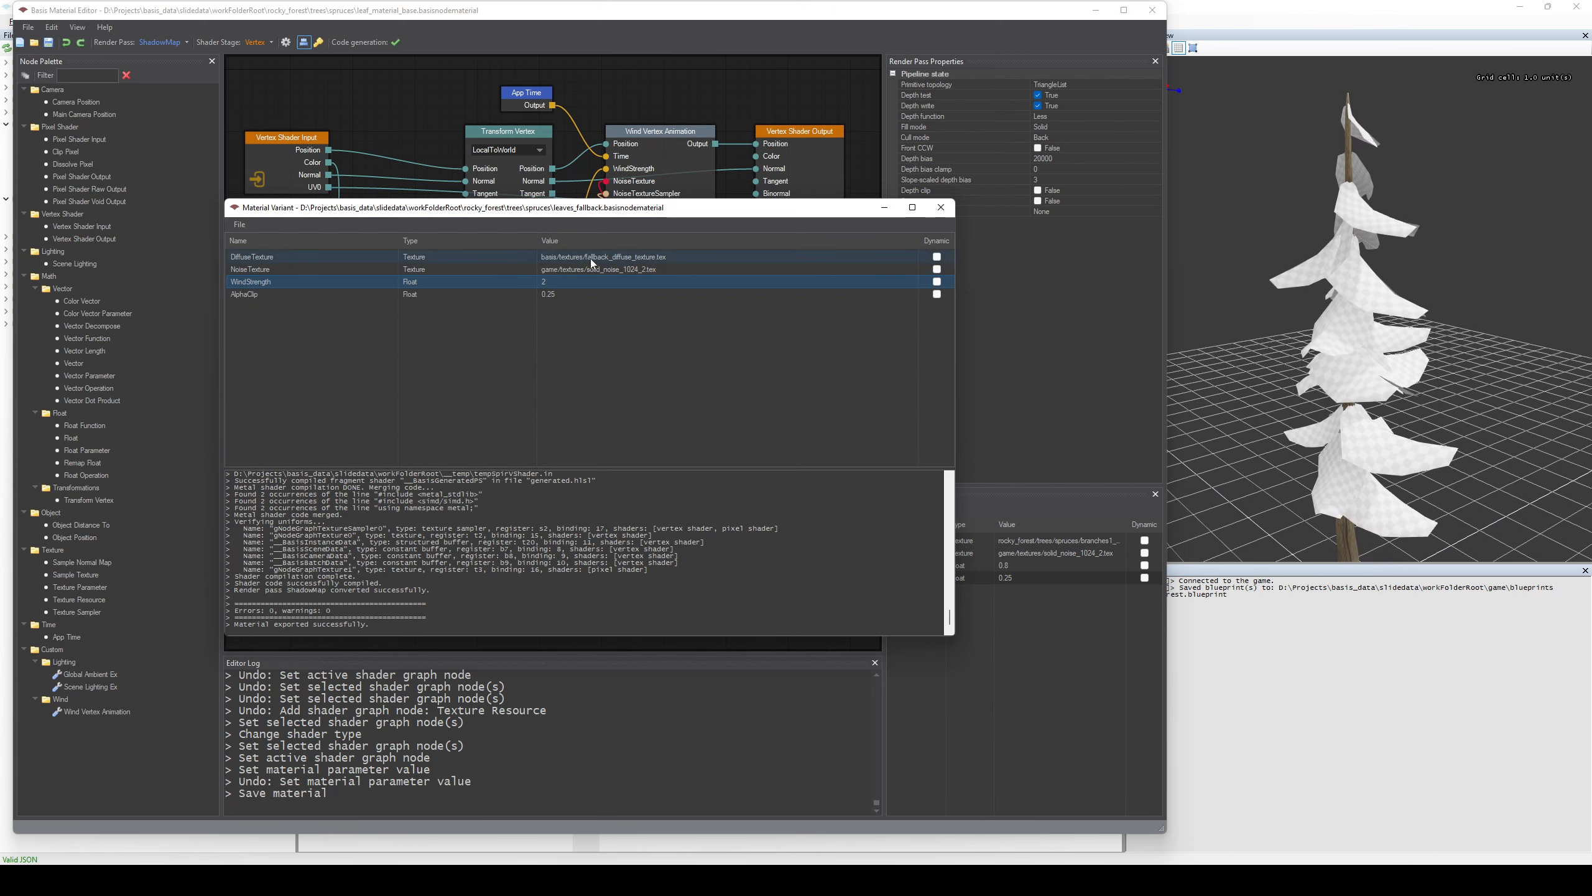
pyautogui.click(941, 207)
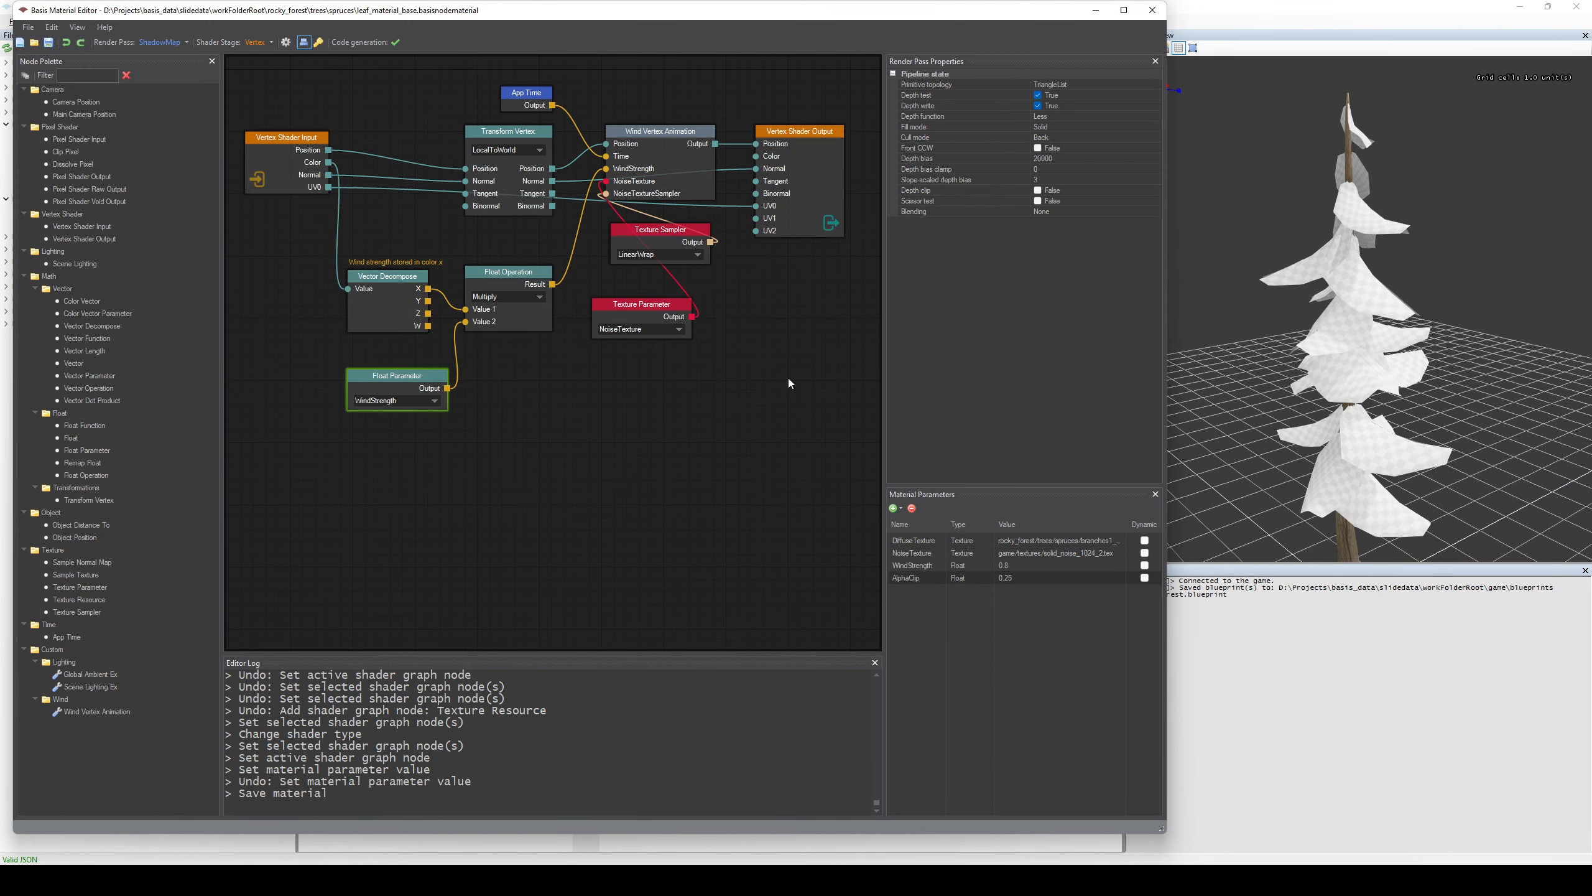
# Return to the Basis Asset Browser, restore Spruce1Alt2's branchesMesh material to leaves1_alt2.binmaterial and save the blueprint.
pyautogui.moveTo(727, 404); pyautogui.dragTo(730, 435, button='middle')
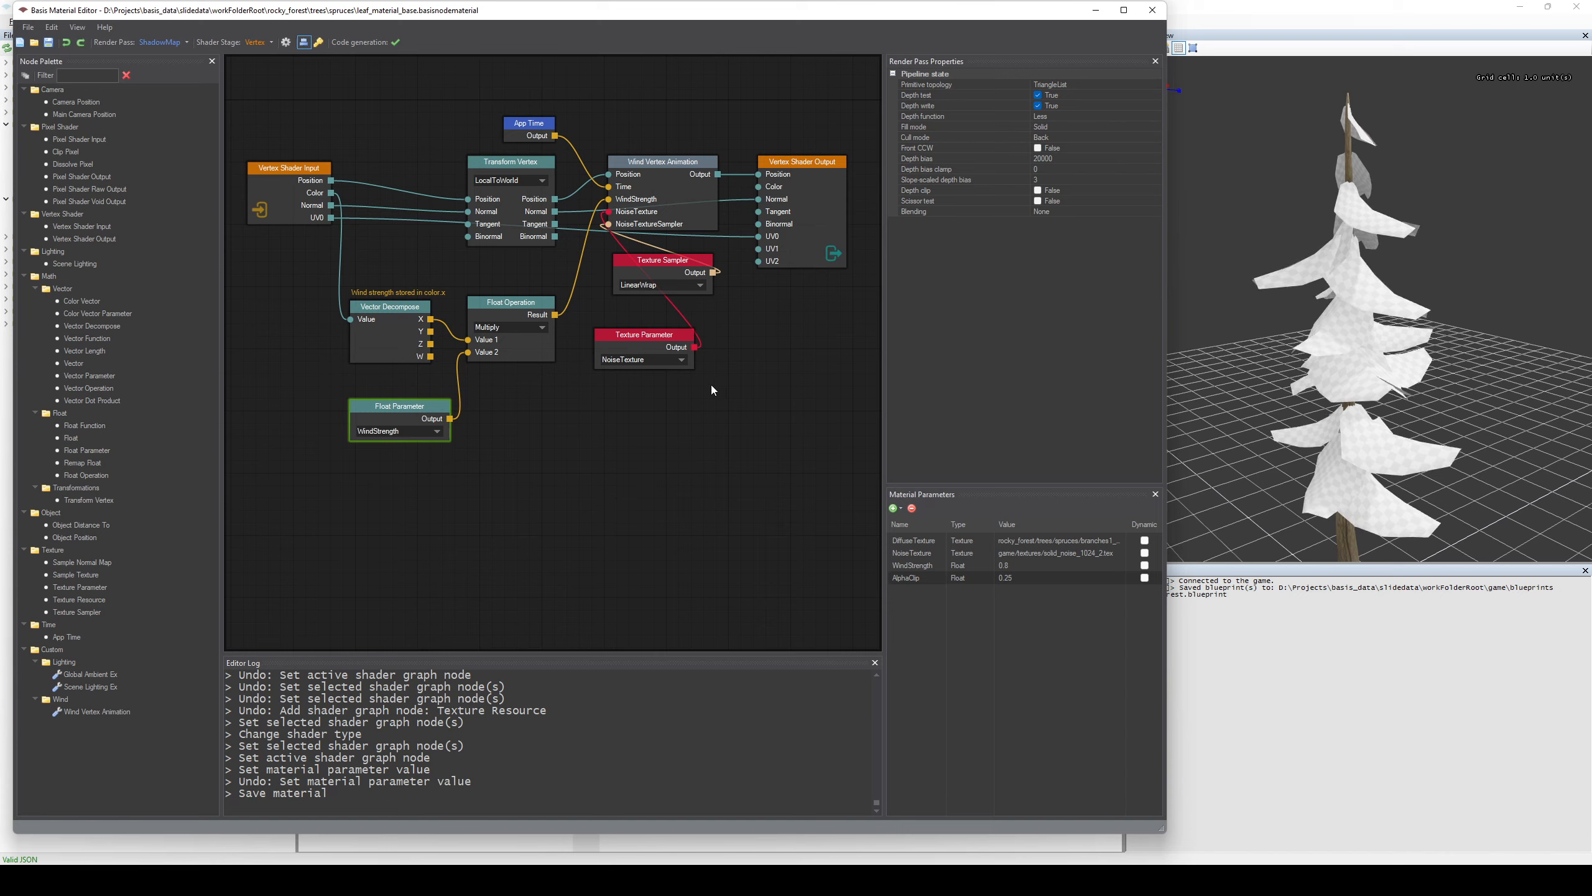
pyautogui.click(1214, 9)
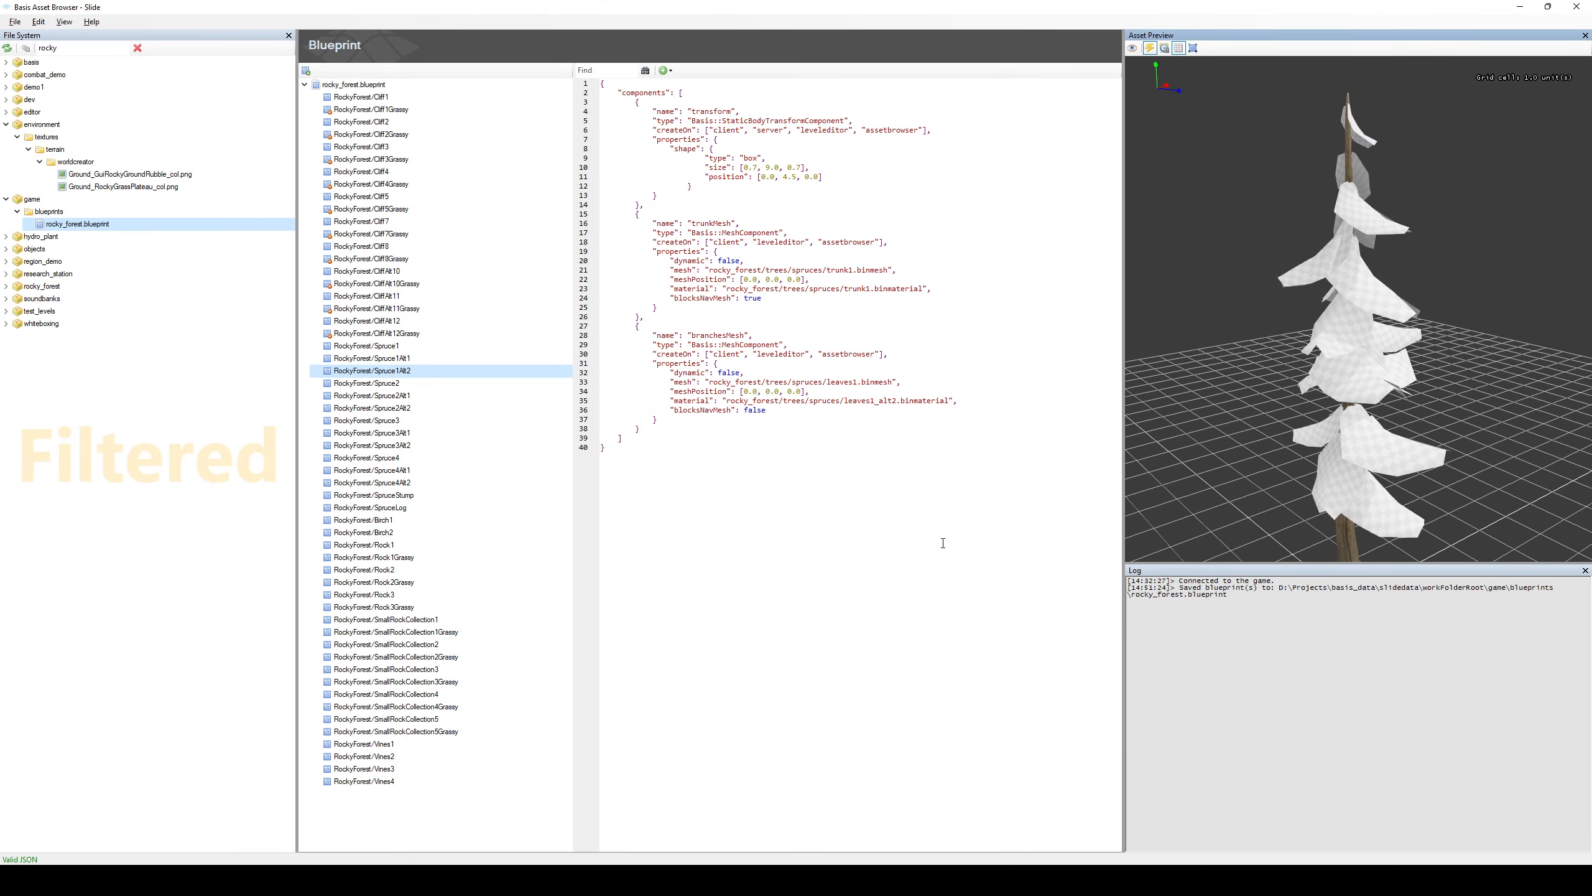
pyautogui.hotkey('ctrl', 's')
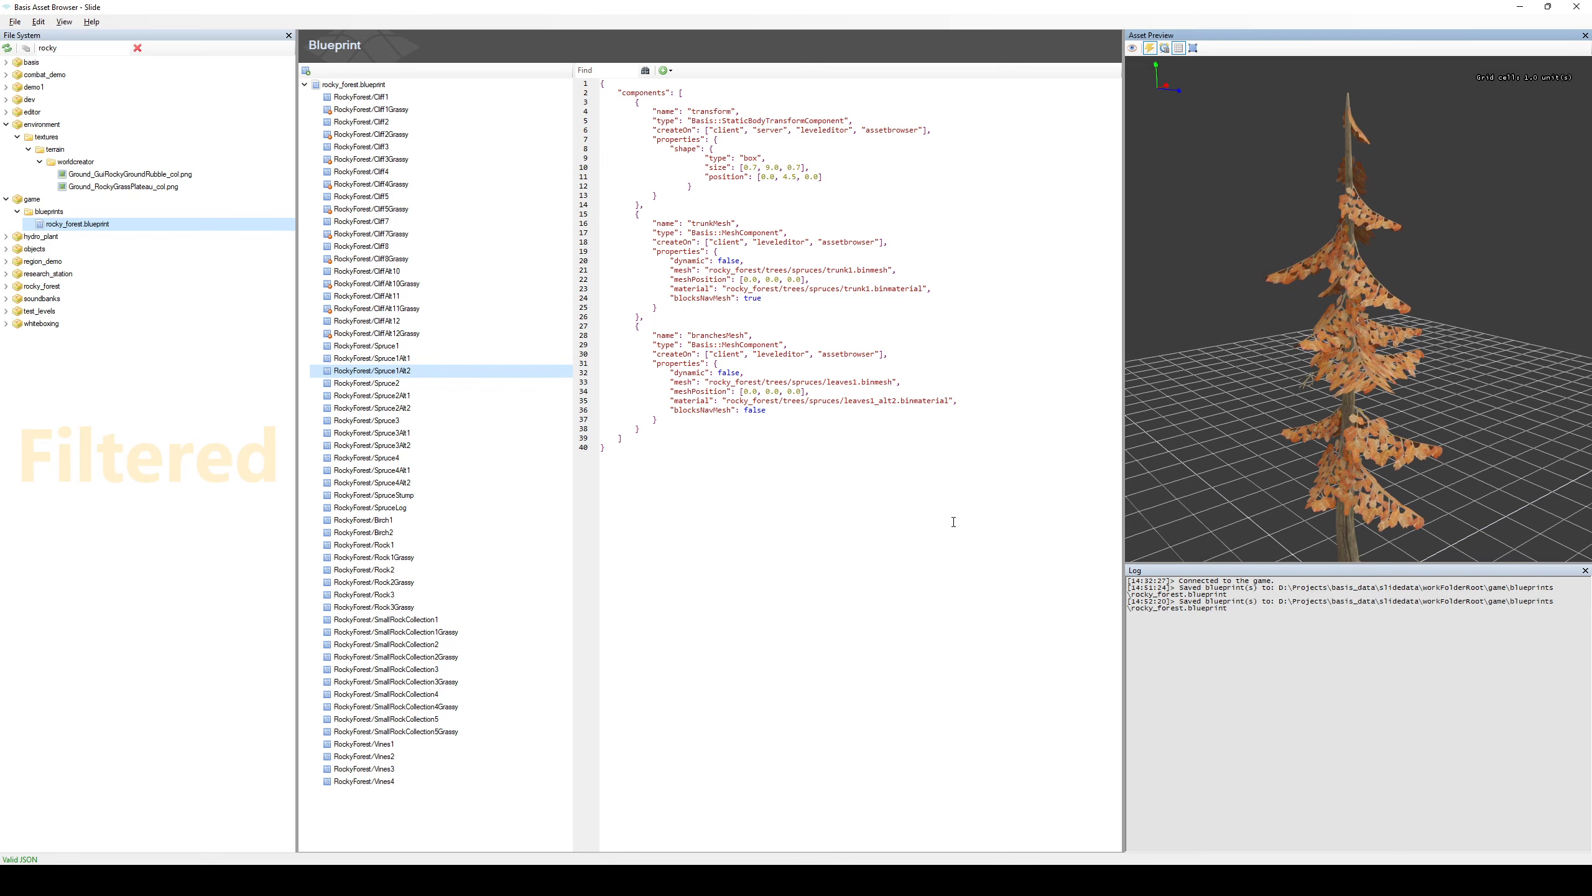
# Switch to the Basis Editor and open the demo1 level.
pyautogui.hotkey('alt', 'Tab')
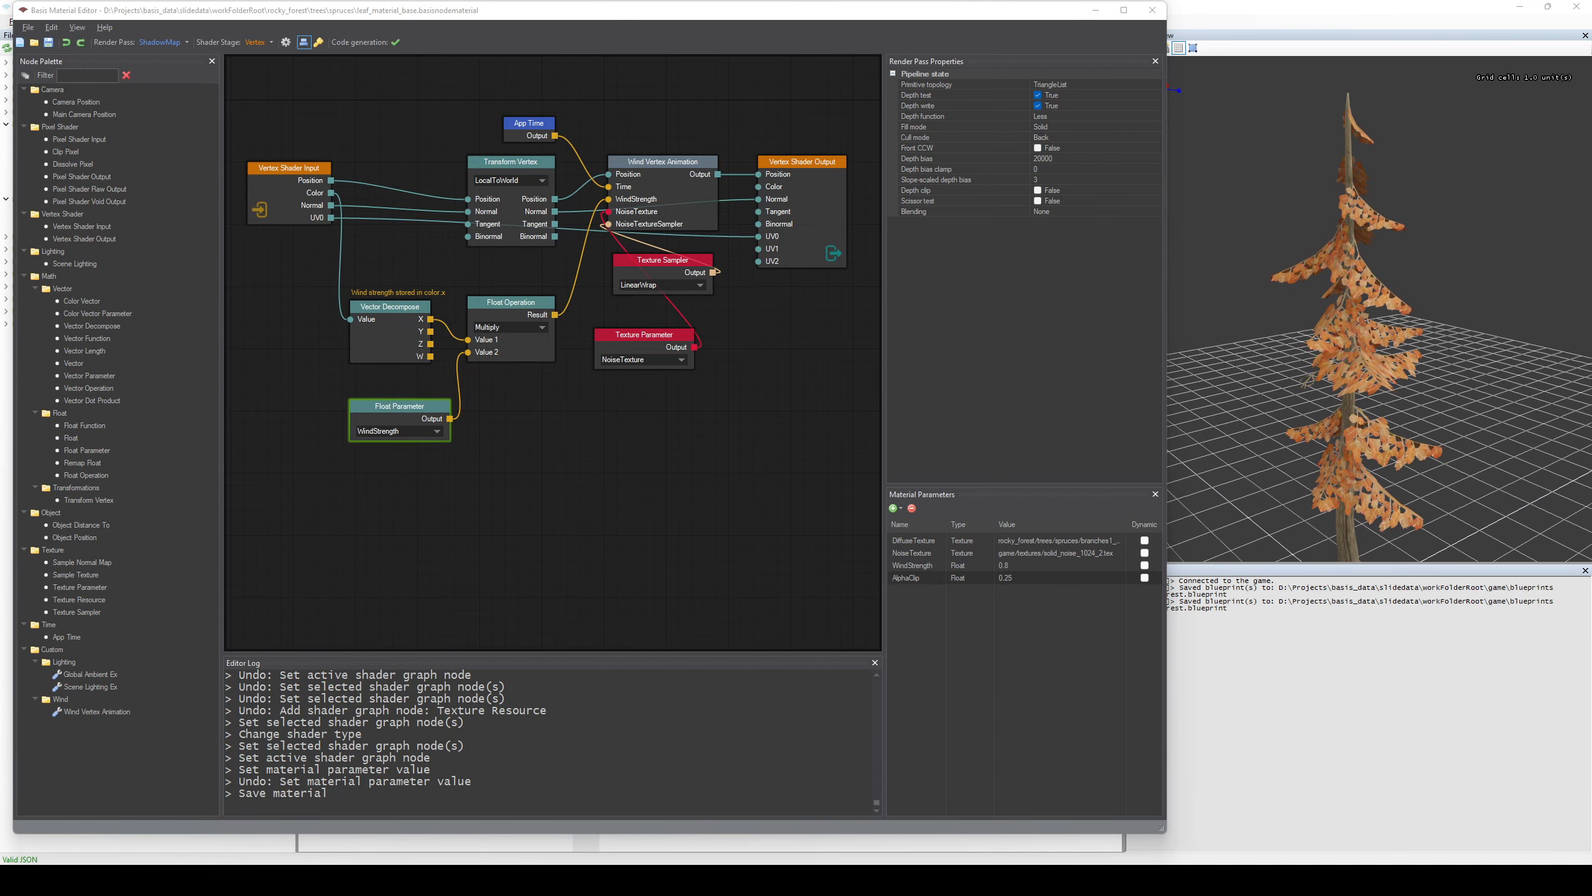
pyautogui.press('Return')
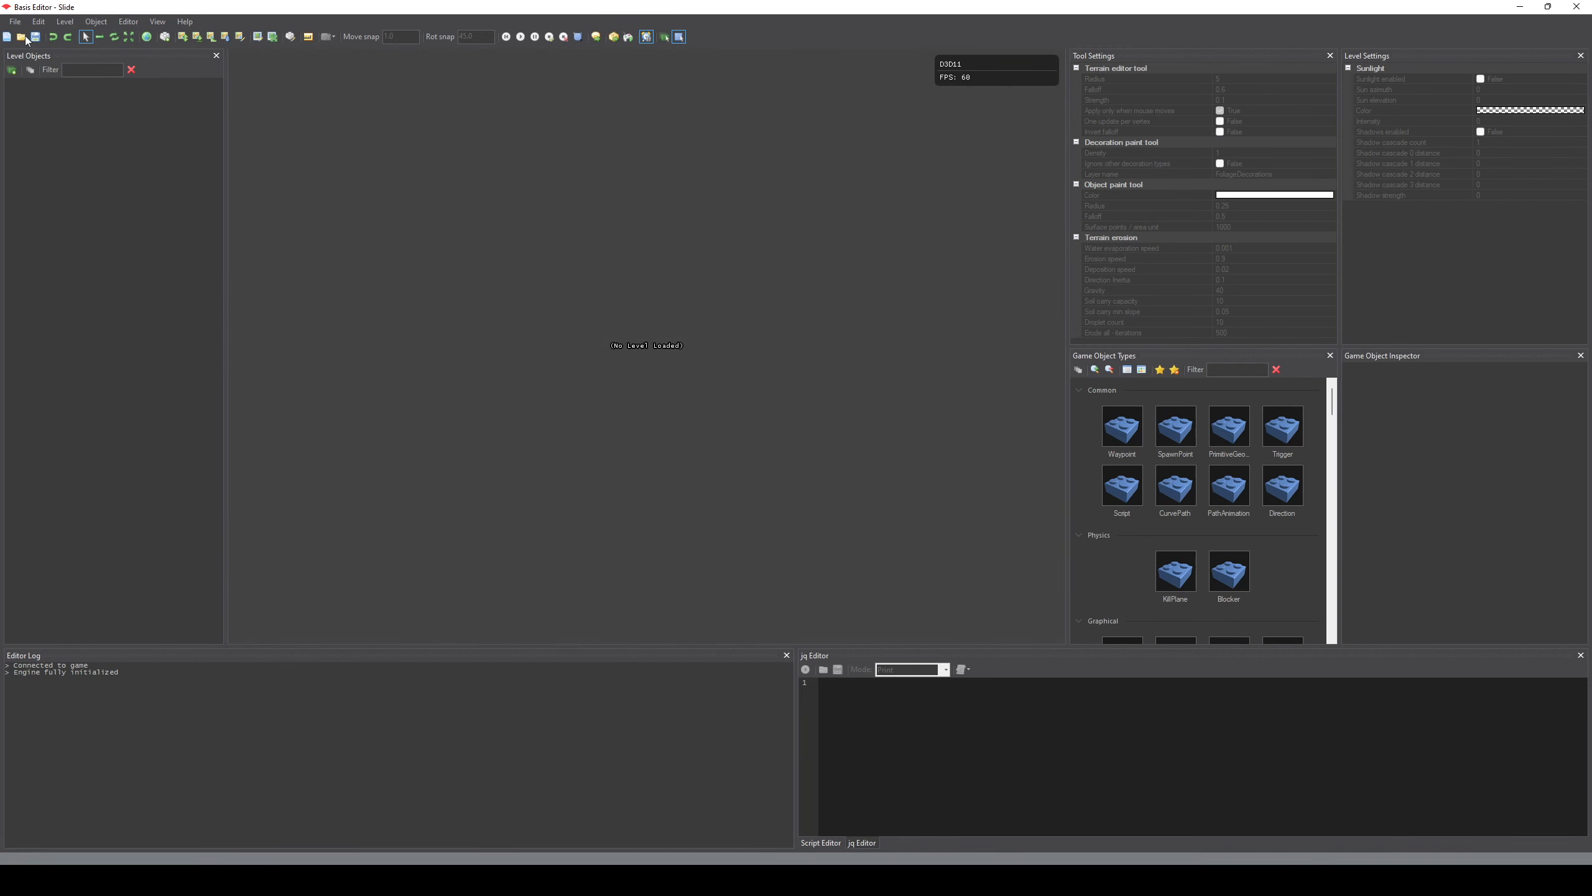
pyautogui.click(21, 37)
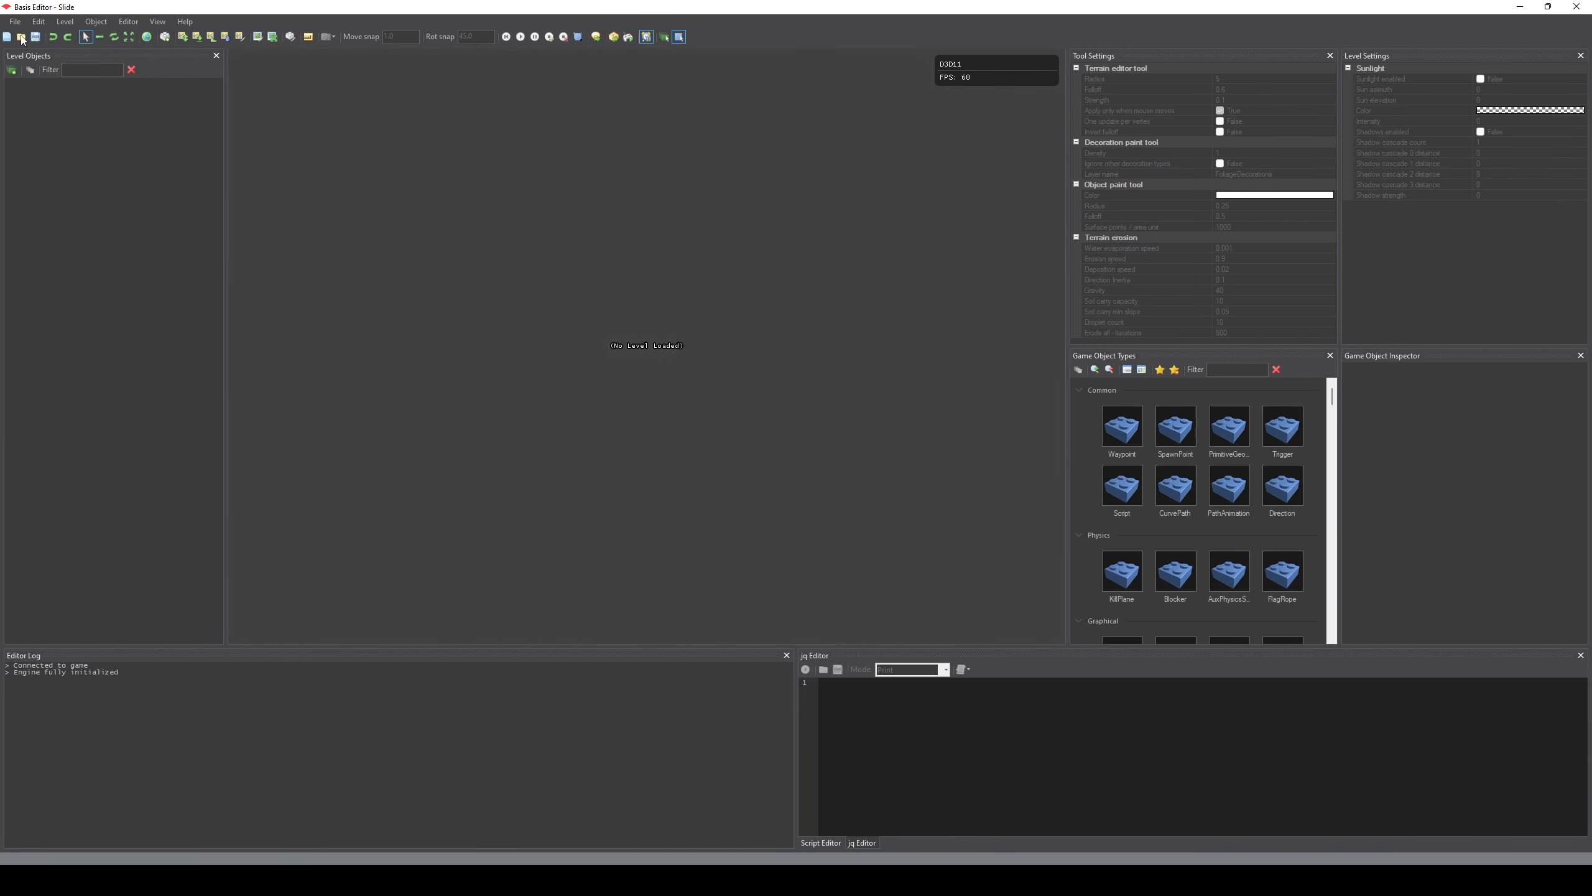
pyautogui.doubleClick(303, 115)
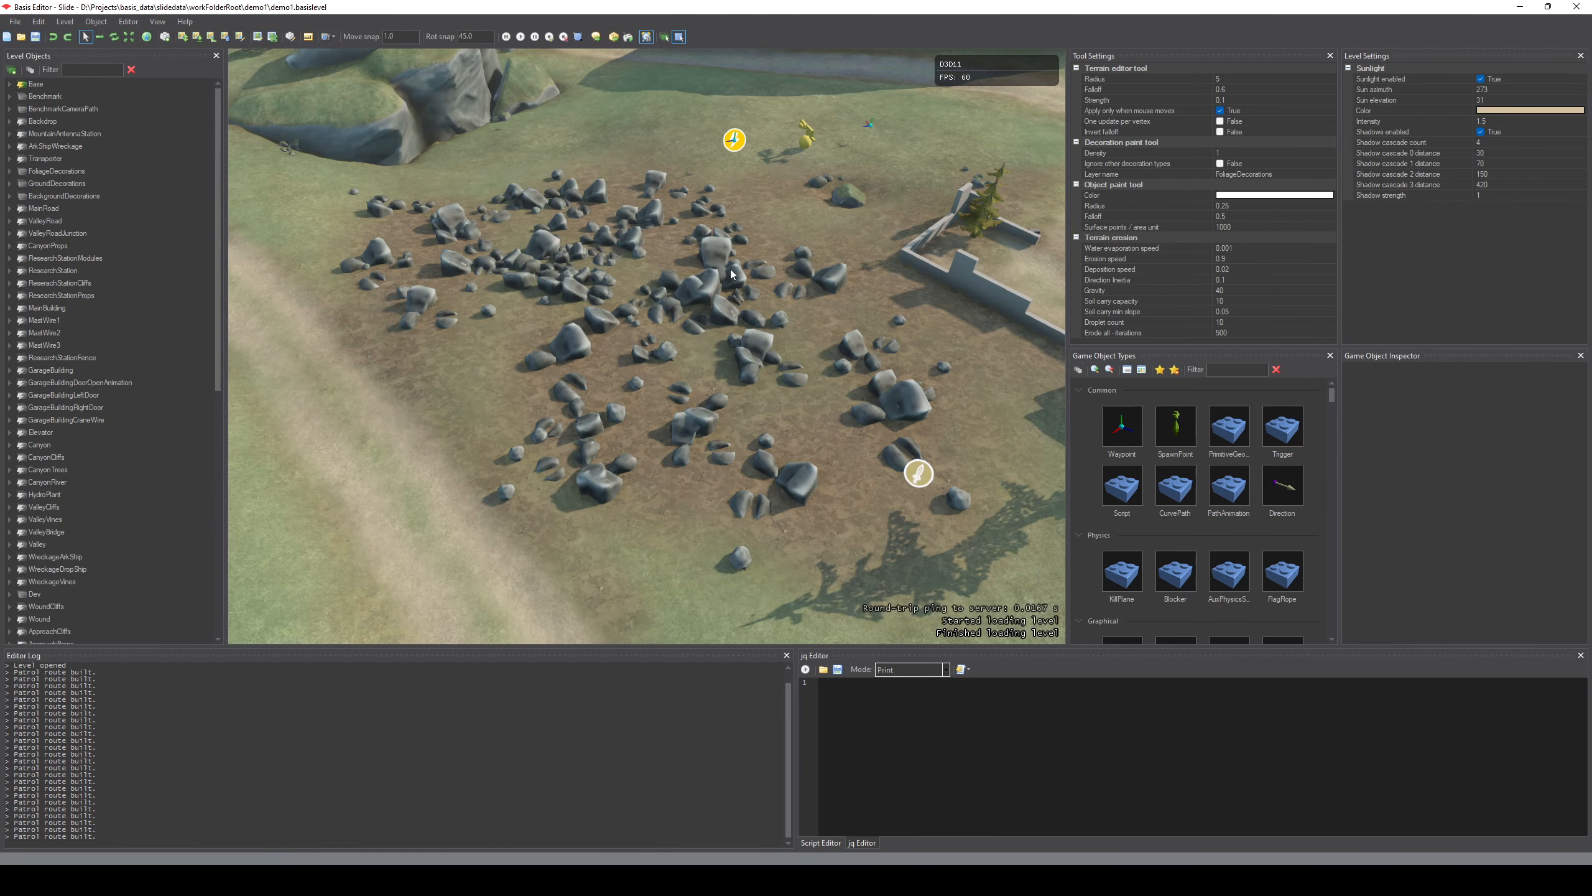
# Fly through the demo1 level from the rock field along the dirt road to the roofed concrete shelter.
pyautogui.moveTo(708, 379); pyautogui.dragTo(1063, 231, button='right')
pyautogui.press('s')
pyautogui.press('s')
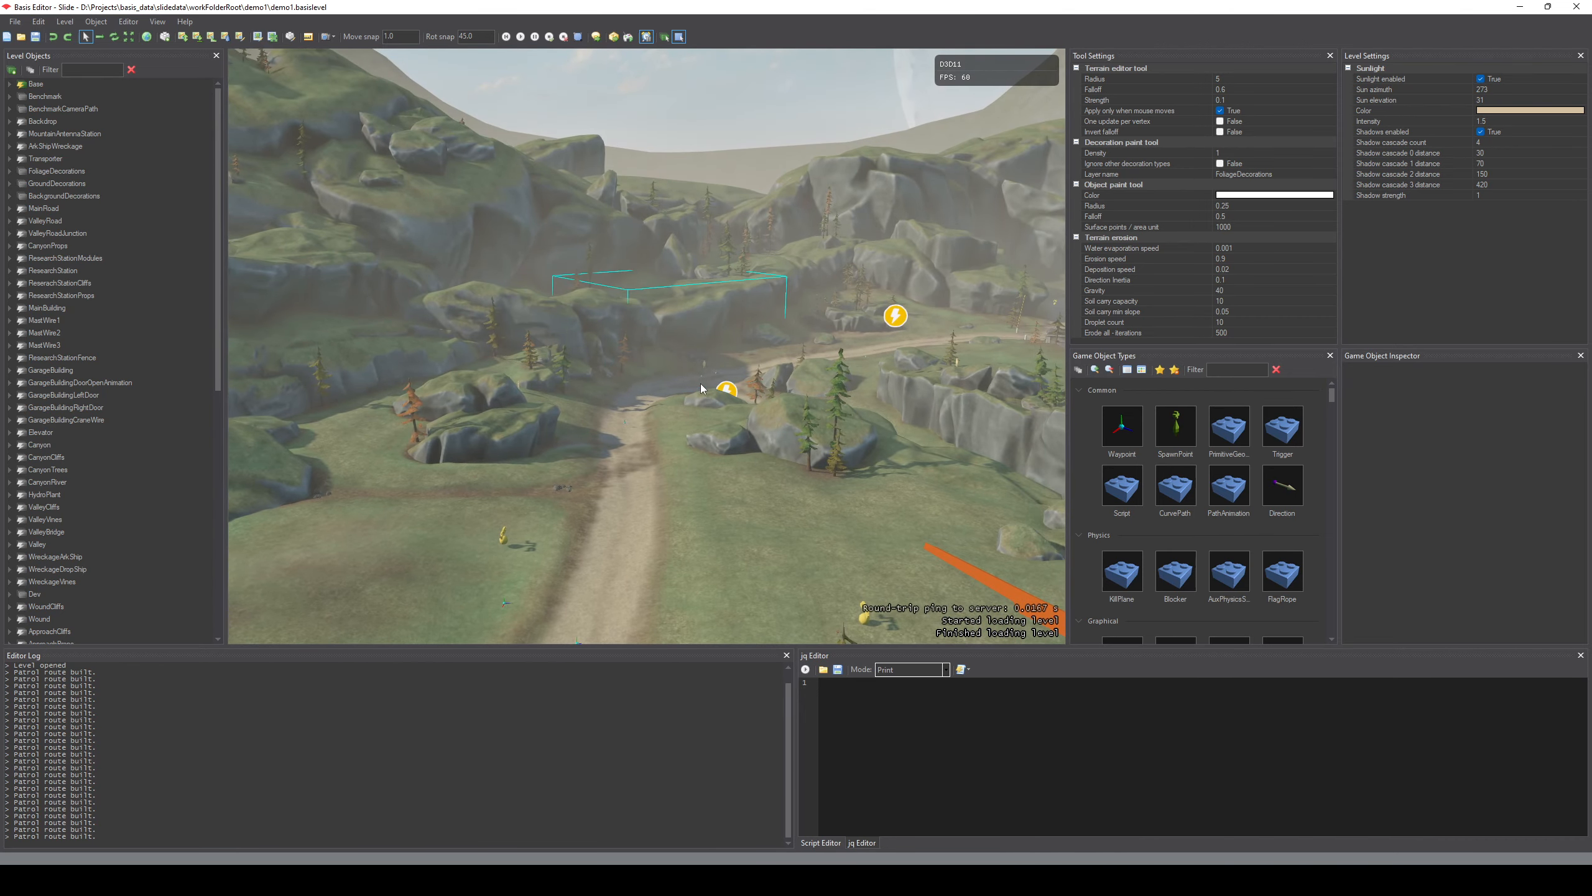
pyautogui.press('w')
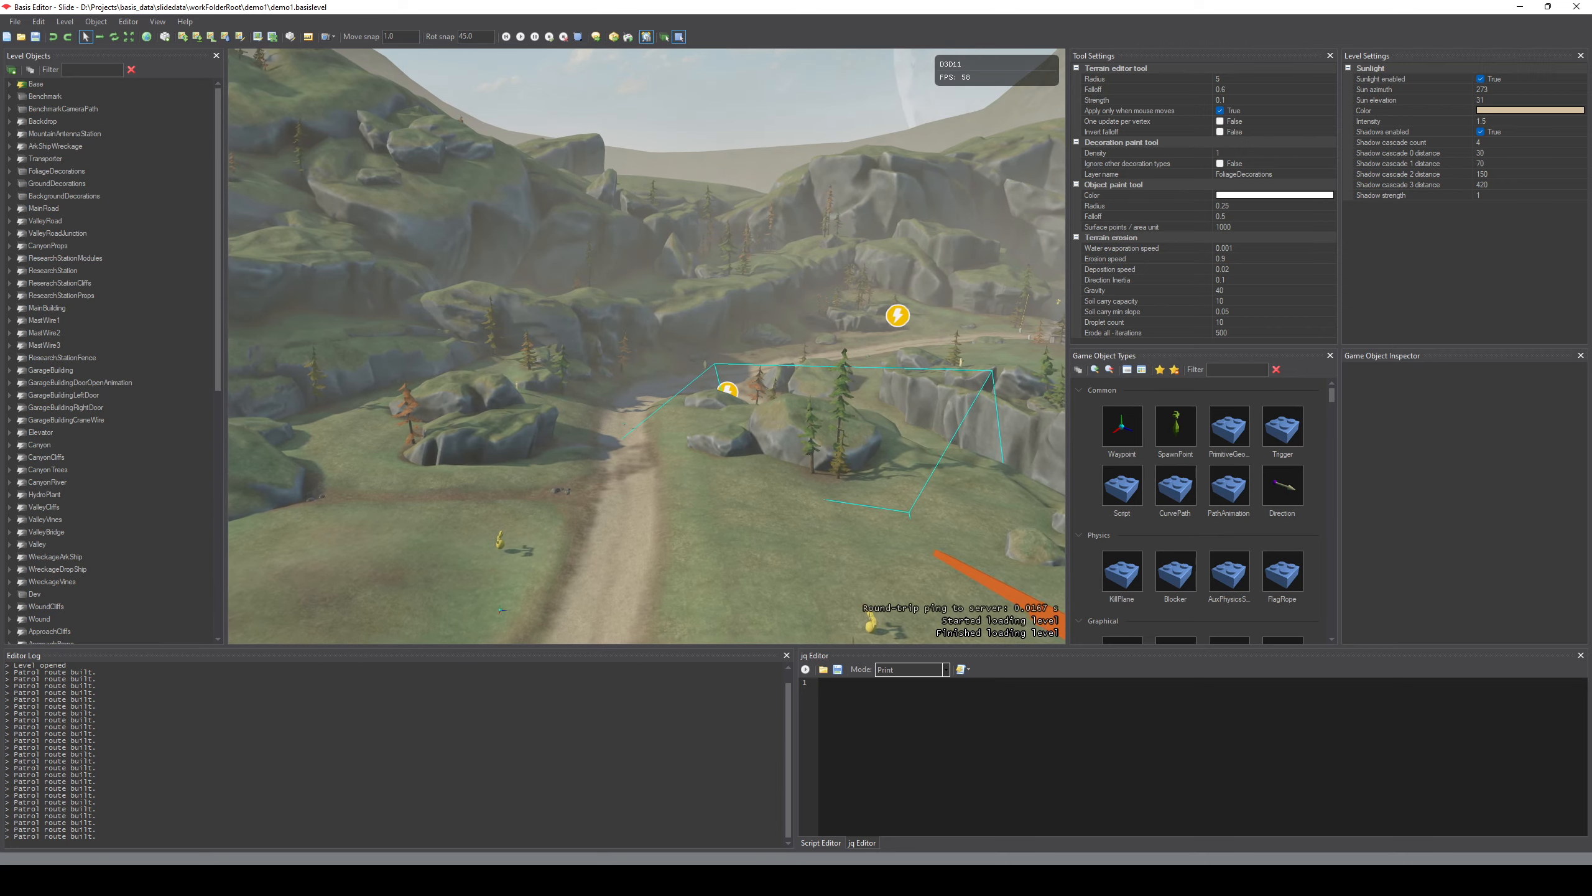
pyautogui.press('w')
pyautogui.moveTo(647, 346); pyautogui.dragTo(1266, 383, button='right')
pyautogui.press('w')
pyautogui.press('w')
pyautogui.press('w')
pyautogui.press('w')
pyautogui.press('a')
pyautogui.moveTo(625, 453); pyautogui.dragTo(668, 453, button='right')
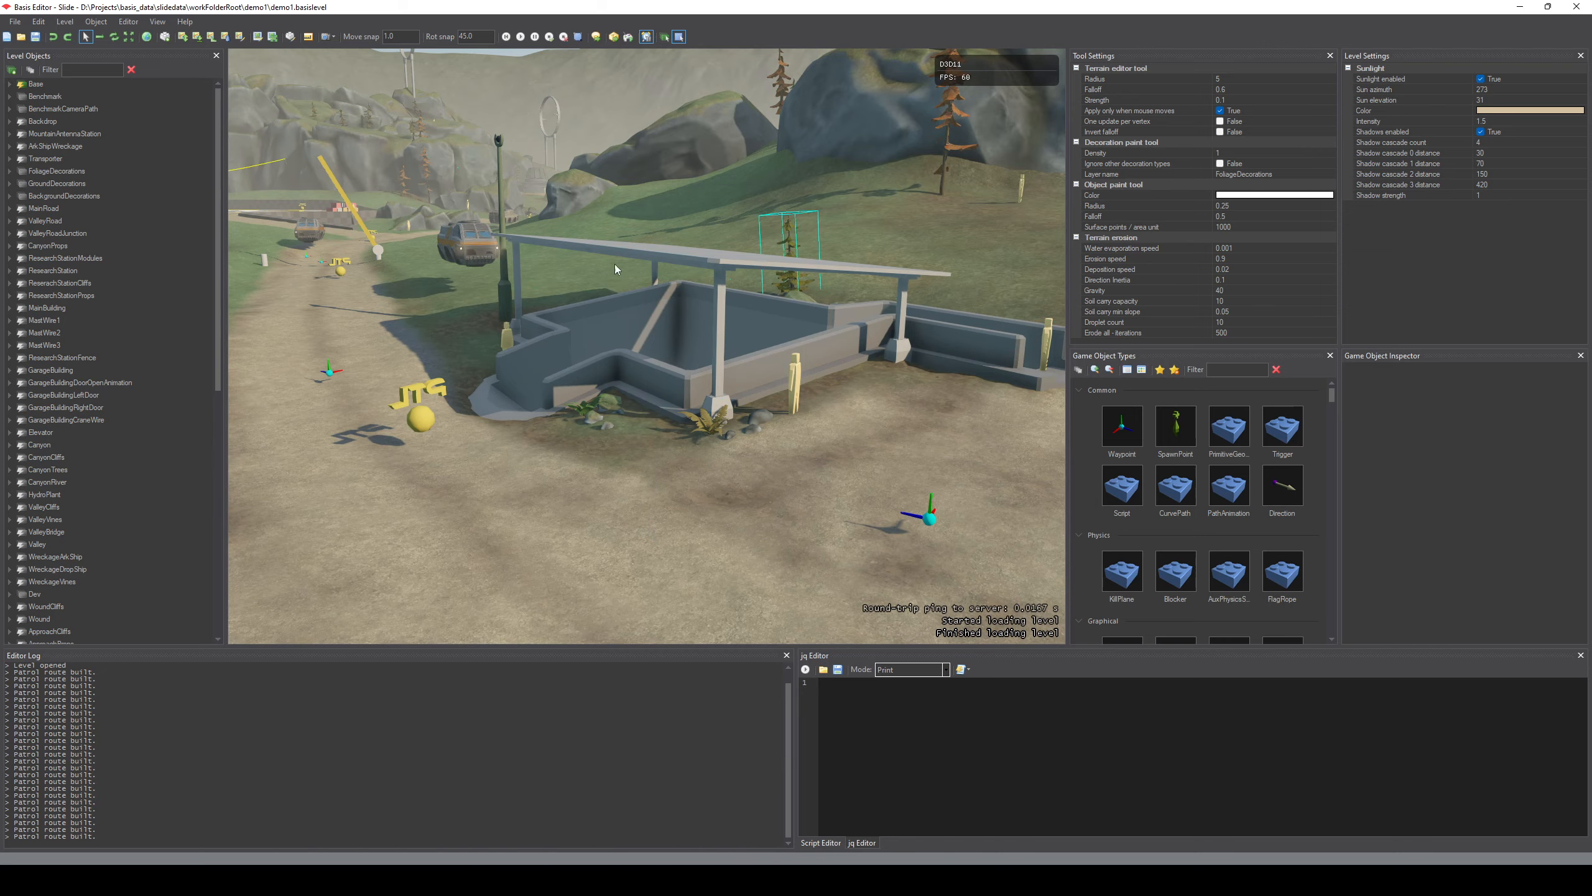
# Examine the surroundings of the roofed shelter in the demo1 level, including the road, cliffs and orange spruces.
pyautogui.moveTo(702, 326); pyautogui.dragTo(495, 377, button='right')
pyautogui.press('s')
pyautogui.moveTo(313, 270); pyautogui.dragTo(373, 230, button='right')
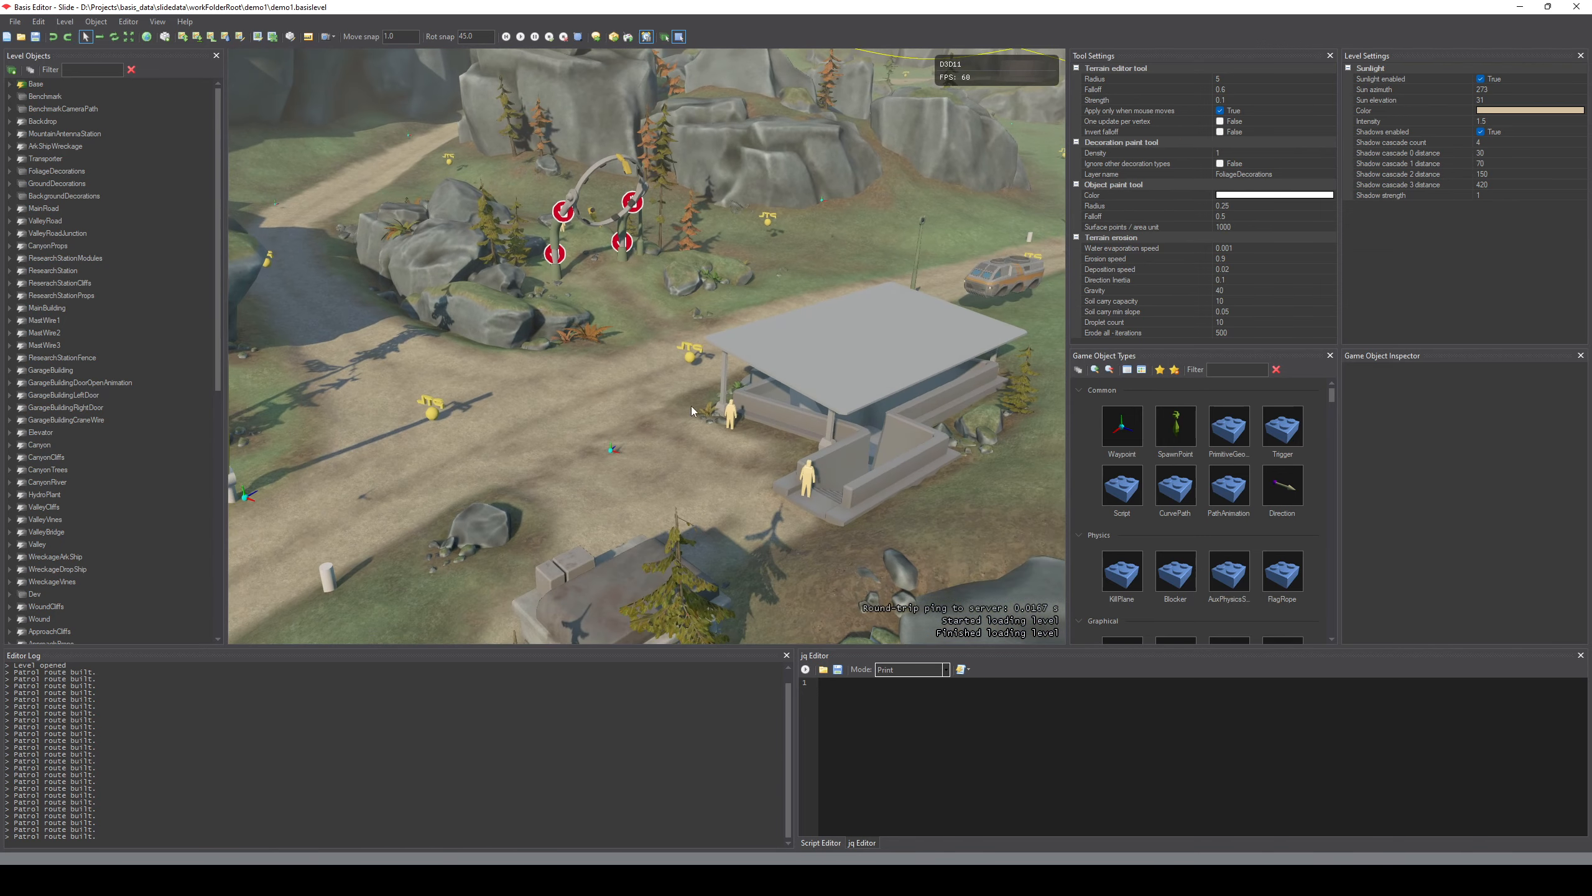
pyautogui.moveTo(587, 465); pyautogui.dragTo(707, 373, button='right')
pyautogui.press('w')
pyautogui.press('s')
pyautogui.press('a')
pyautogui.press('d')
pyautogui.press('w')
pyautogui.press('s')
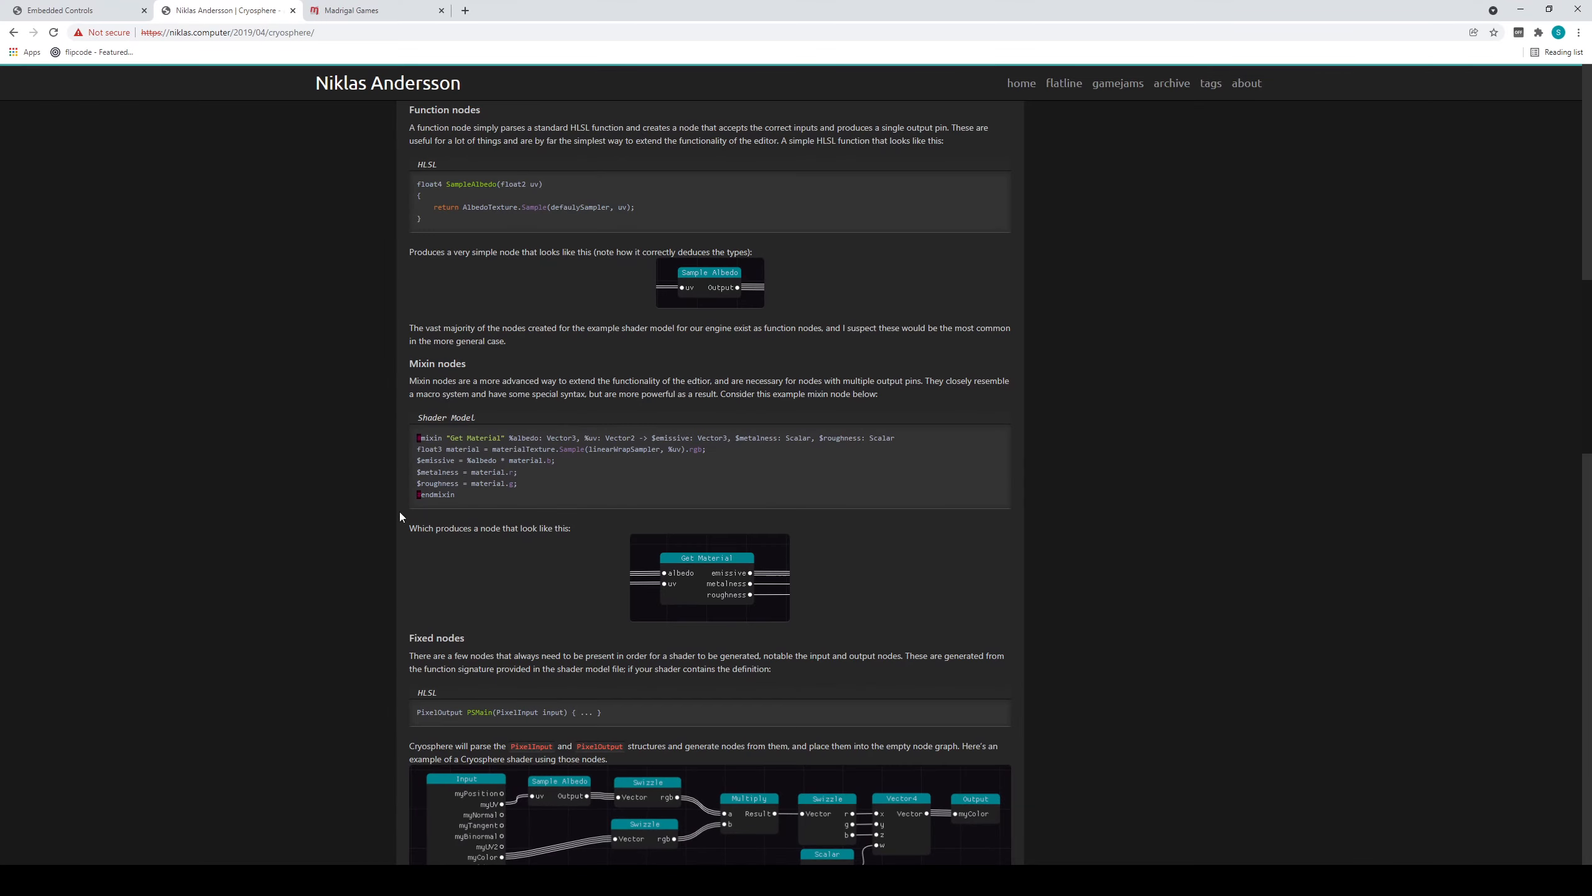
# Open the Madrigal Games blog post "Creating a material editor for a custom game engine" in the browser and look through its Background section.
pyautogui.click(336, 8)
pyautogui.scroll(-4, 316, 414)
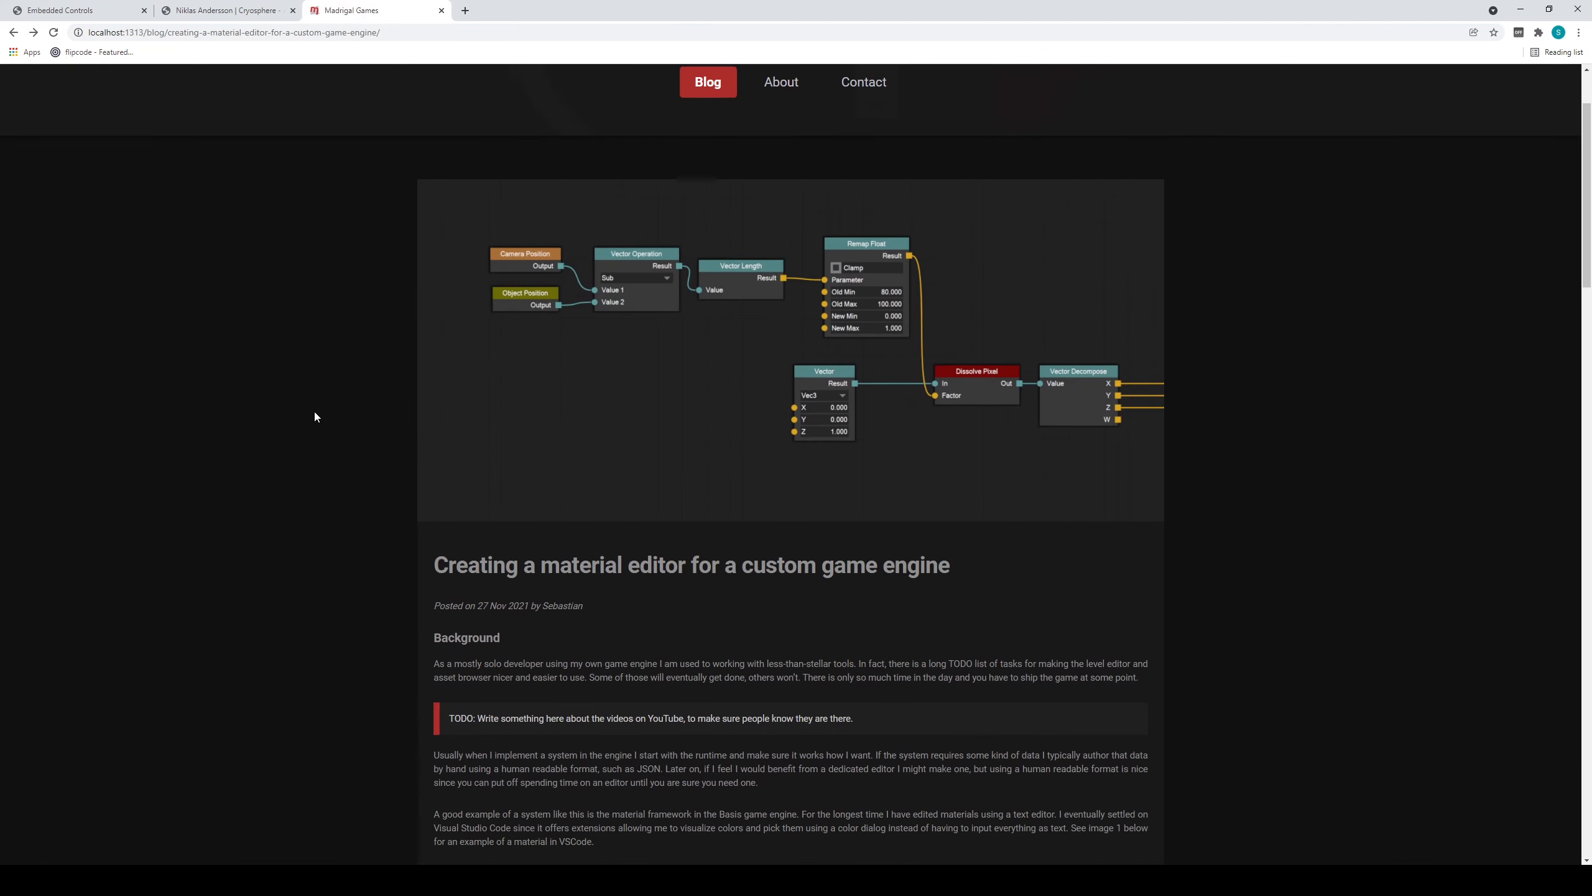
pyautogui.scroll(-2, 317, 416)
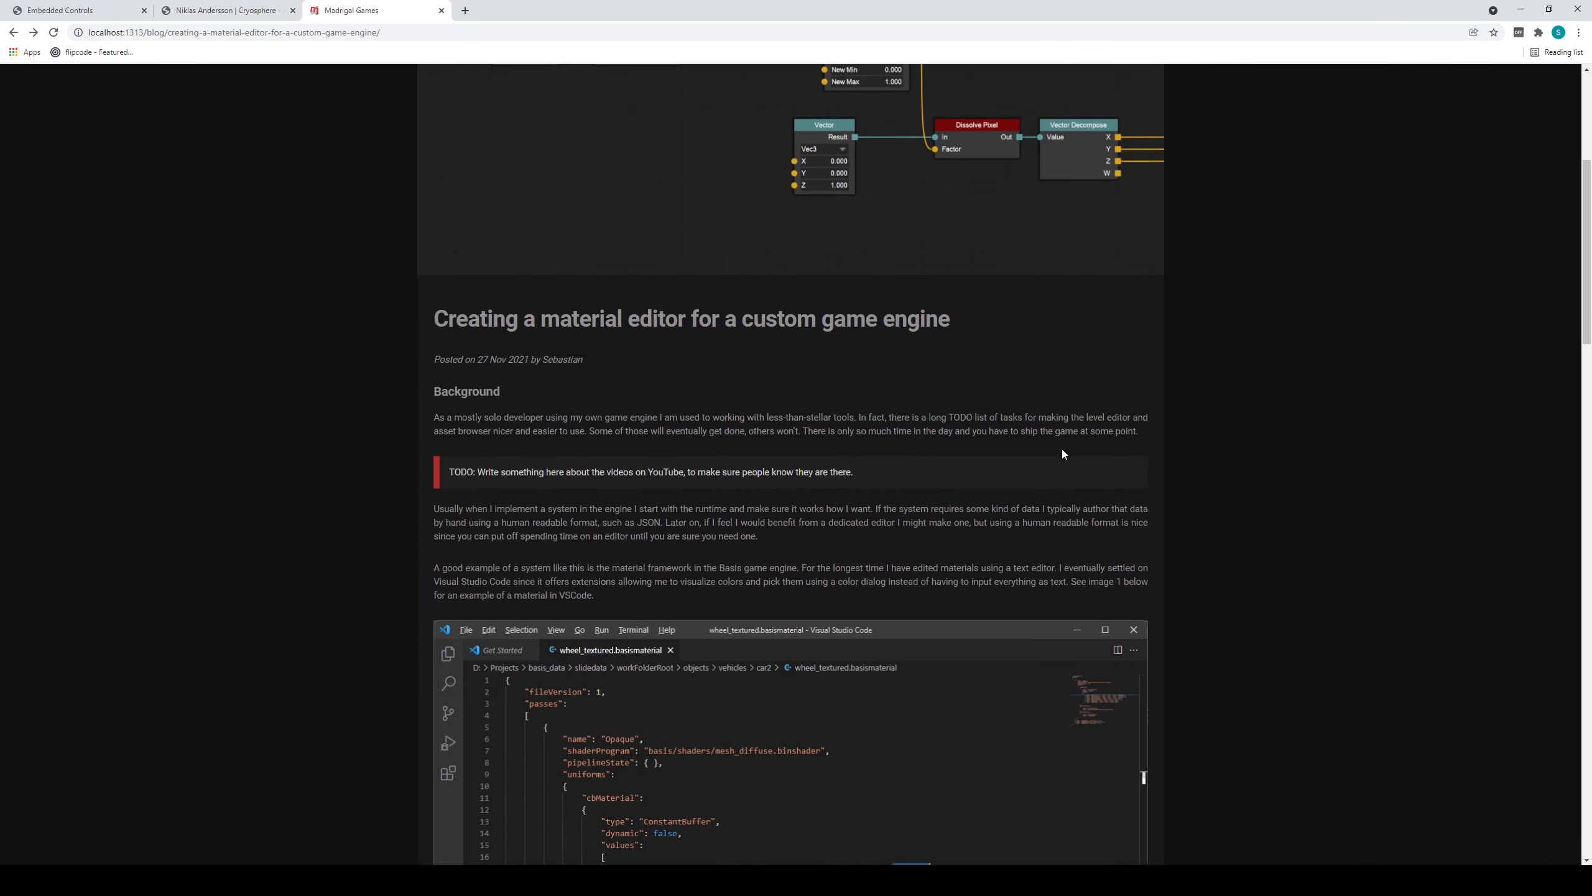
pyautogui.scroll(-2, 1400, 649)
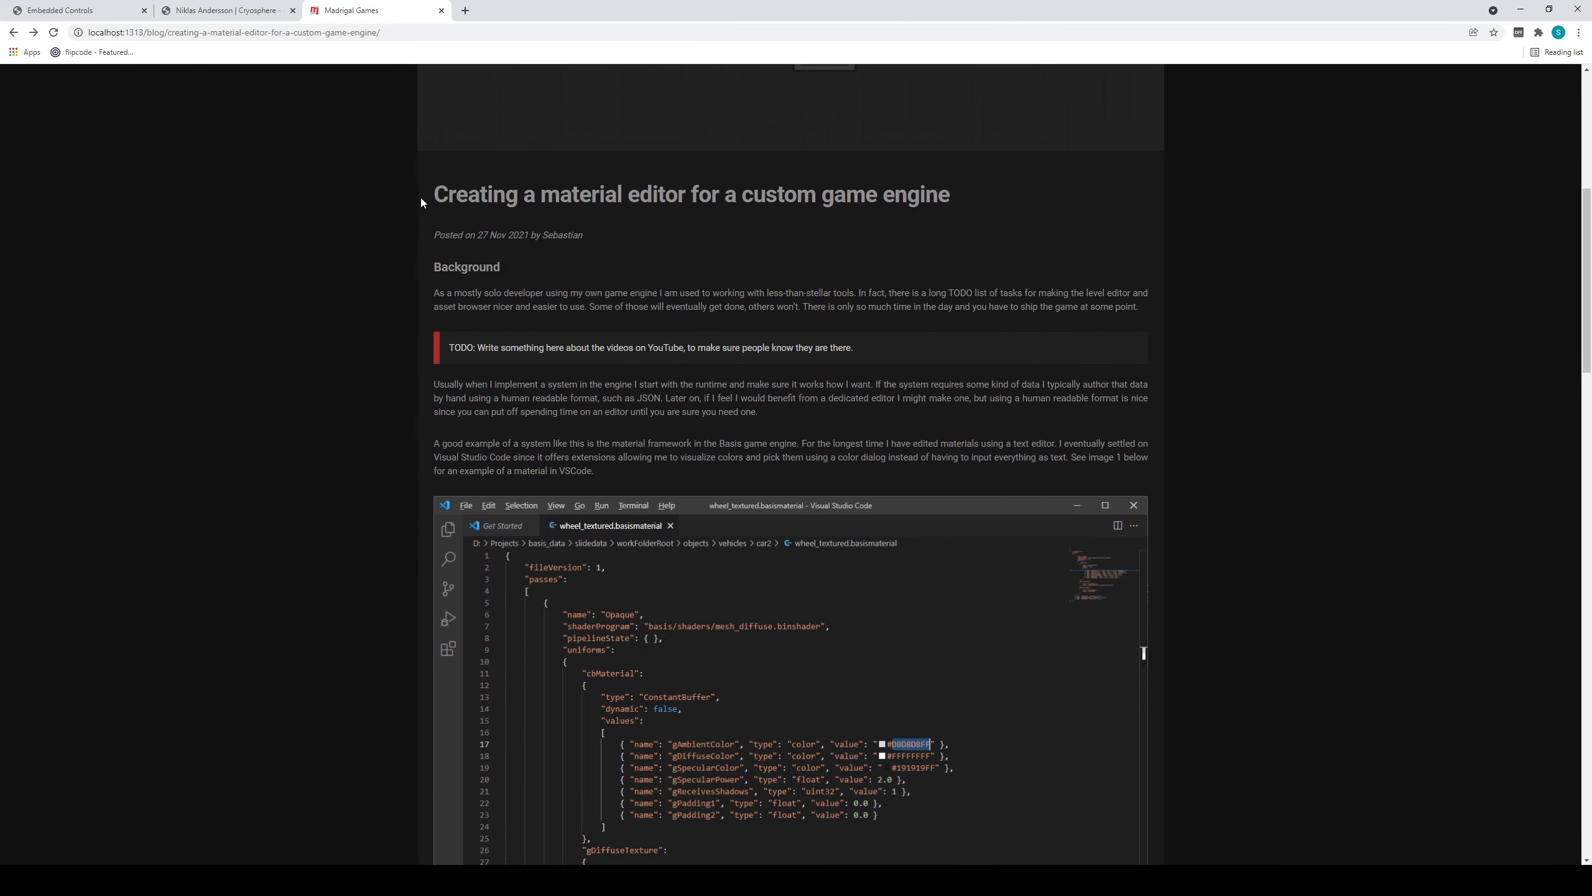
pyautogui.moveTo(433, 196); pyautogui.dragTo(997, 196)
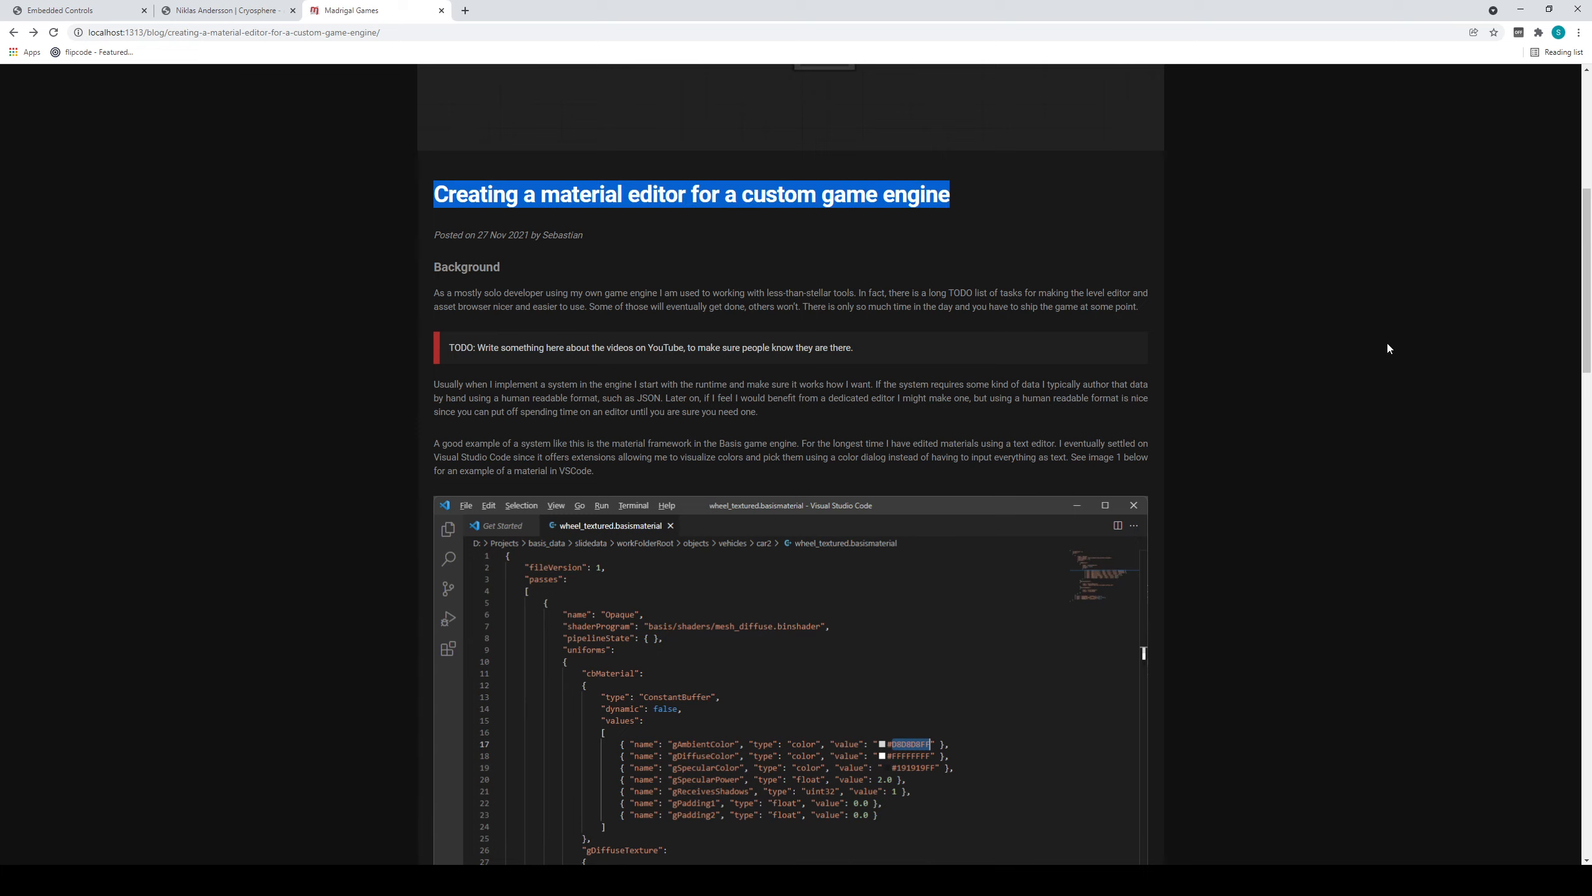
pyautogui.click(1404, 393)
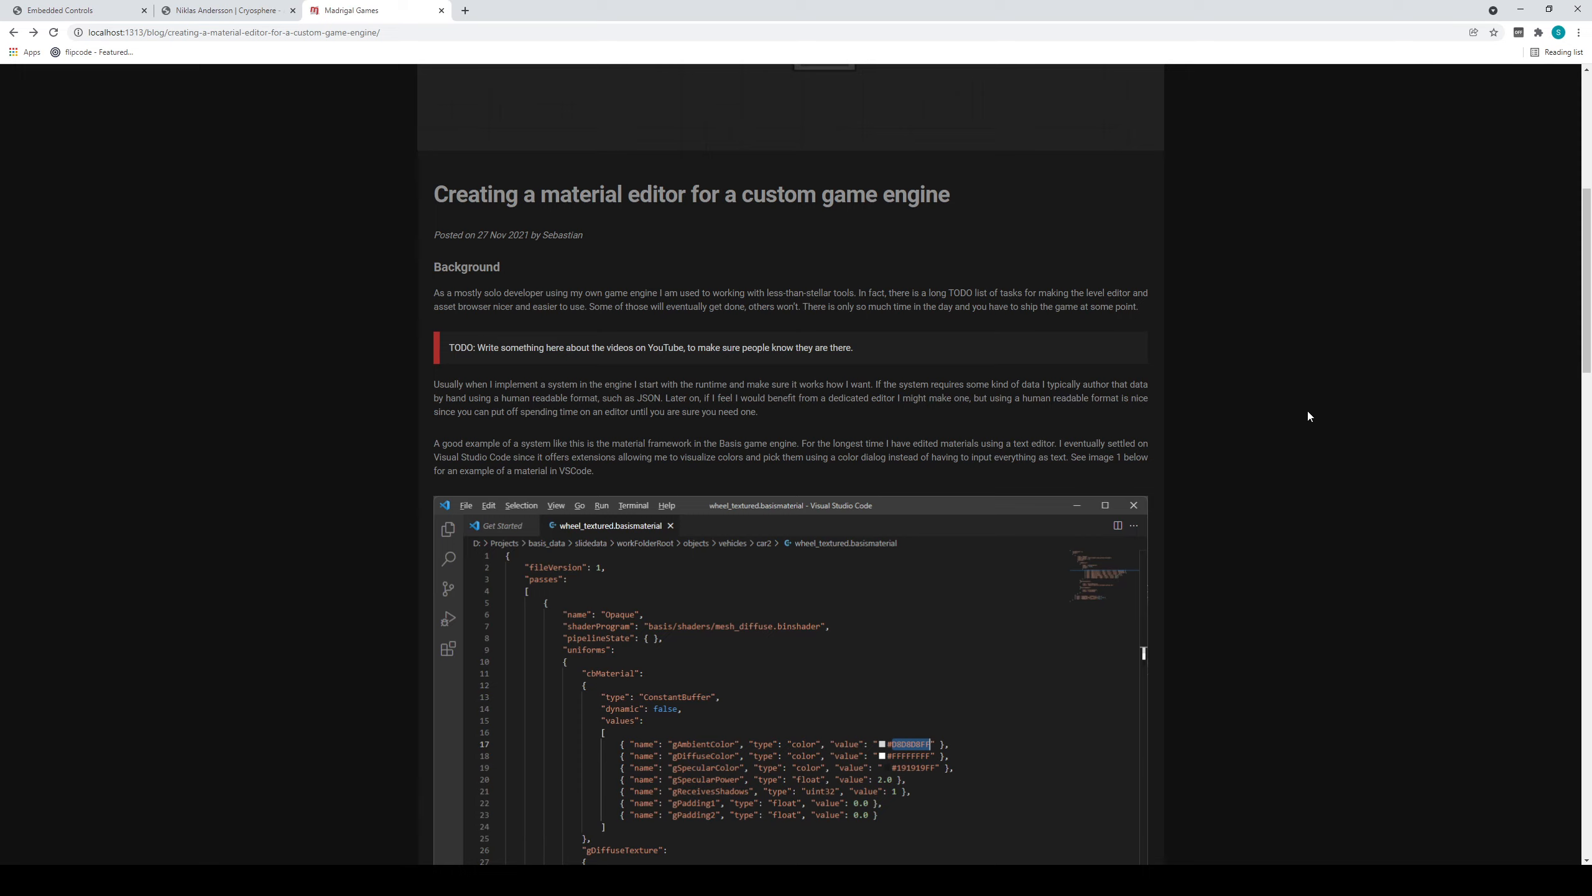
pyautogui.scroll(-10, 1316, 443)
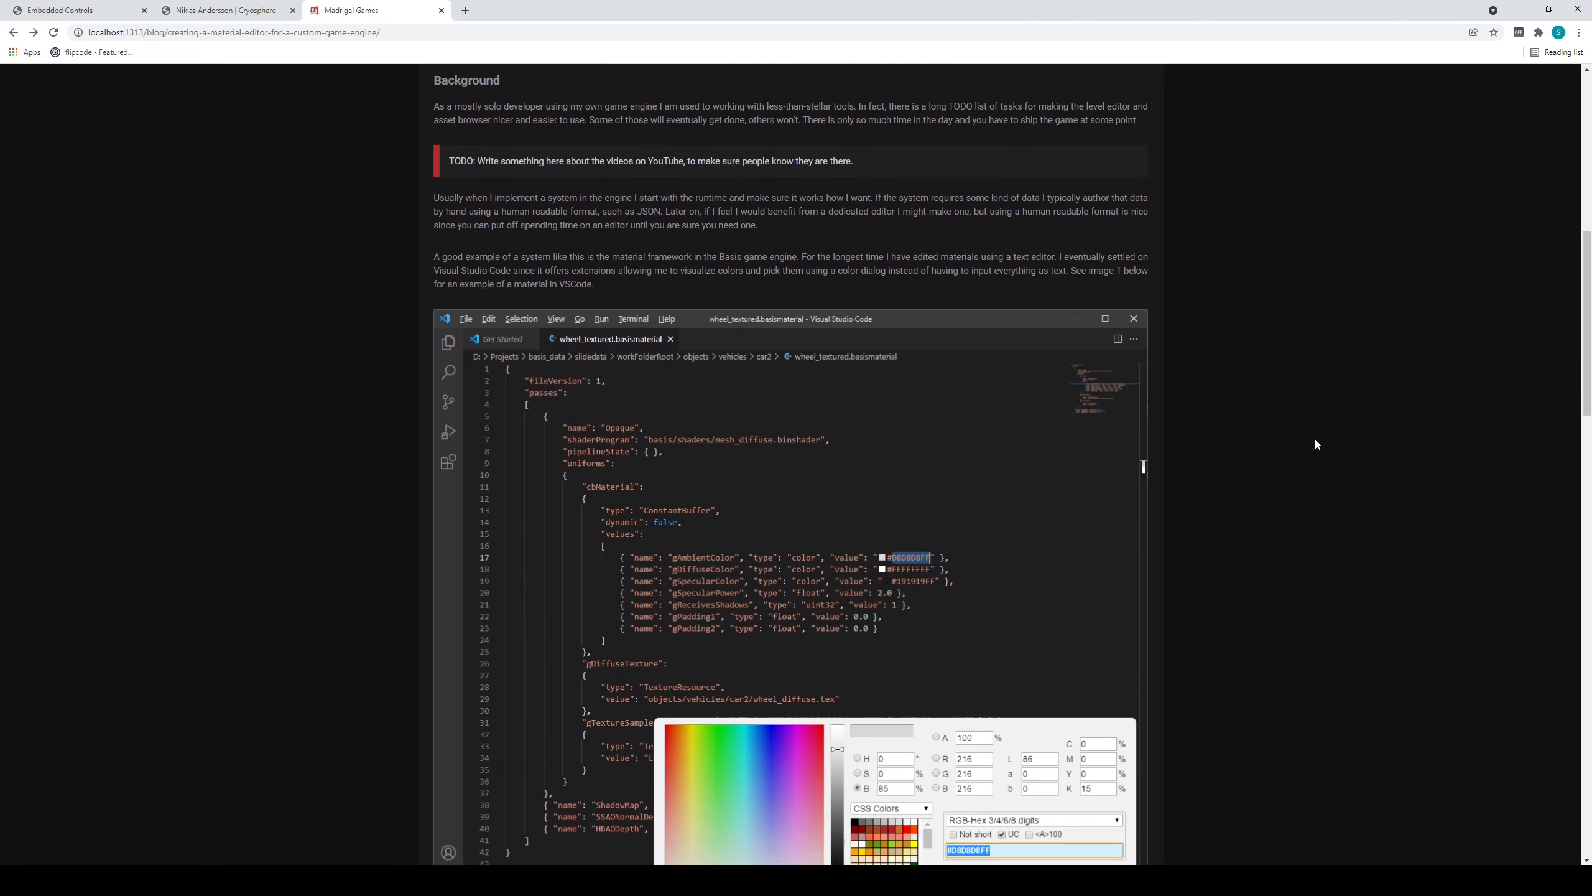
# Skim the blog post's Visual Studio Code material example and its planning section, then return to the title and node graph image.
pyautogui.scroll(-2, 1316, 443)
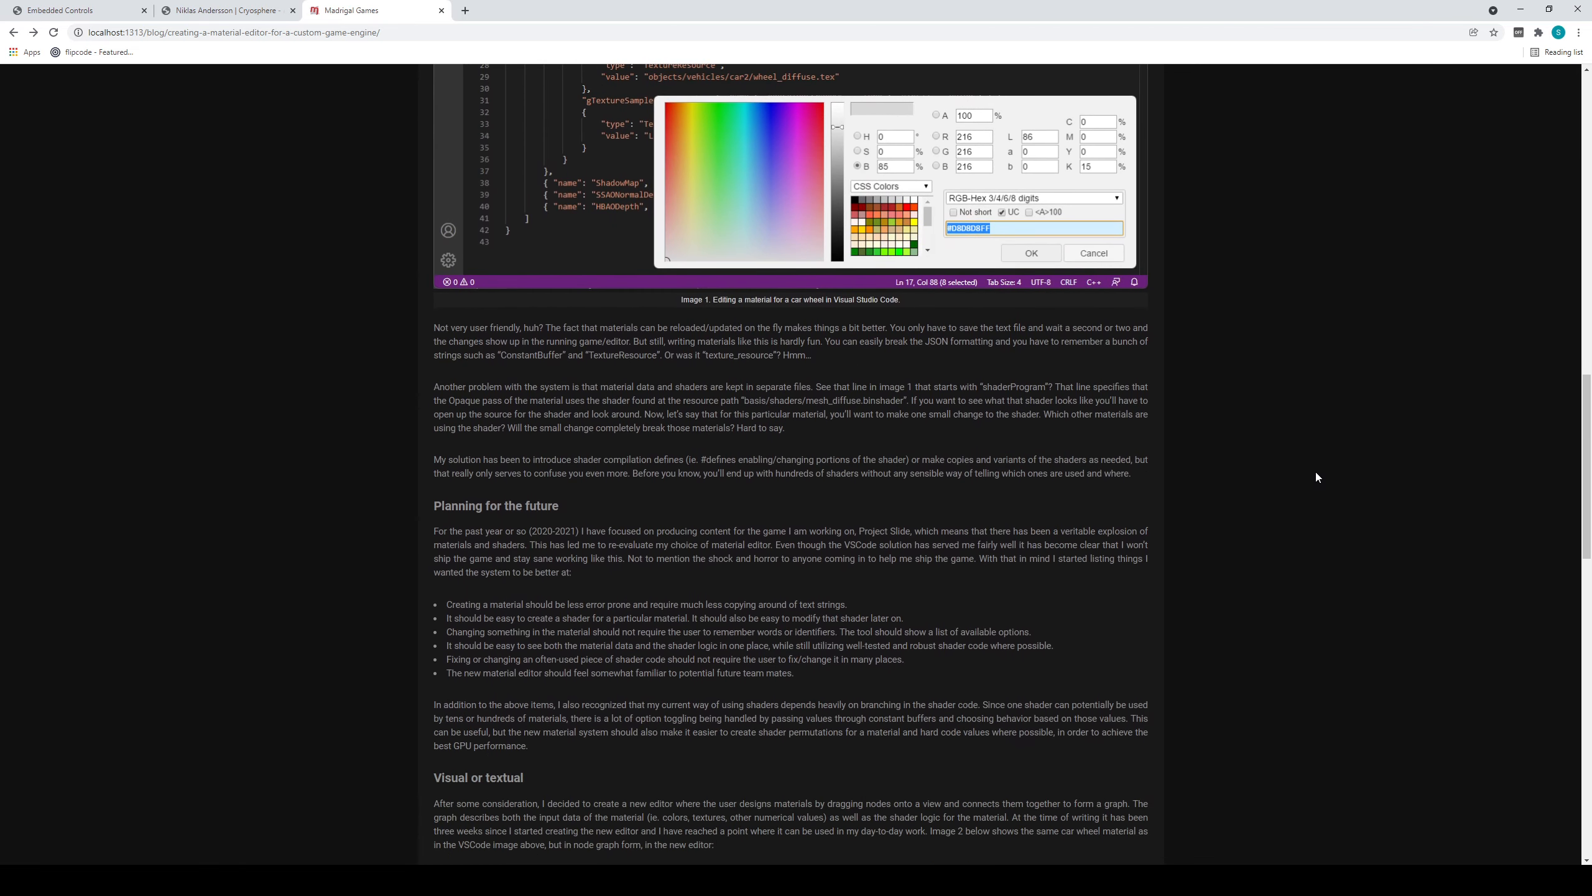
pyautogui.scroll(7, 1317, 475)
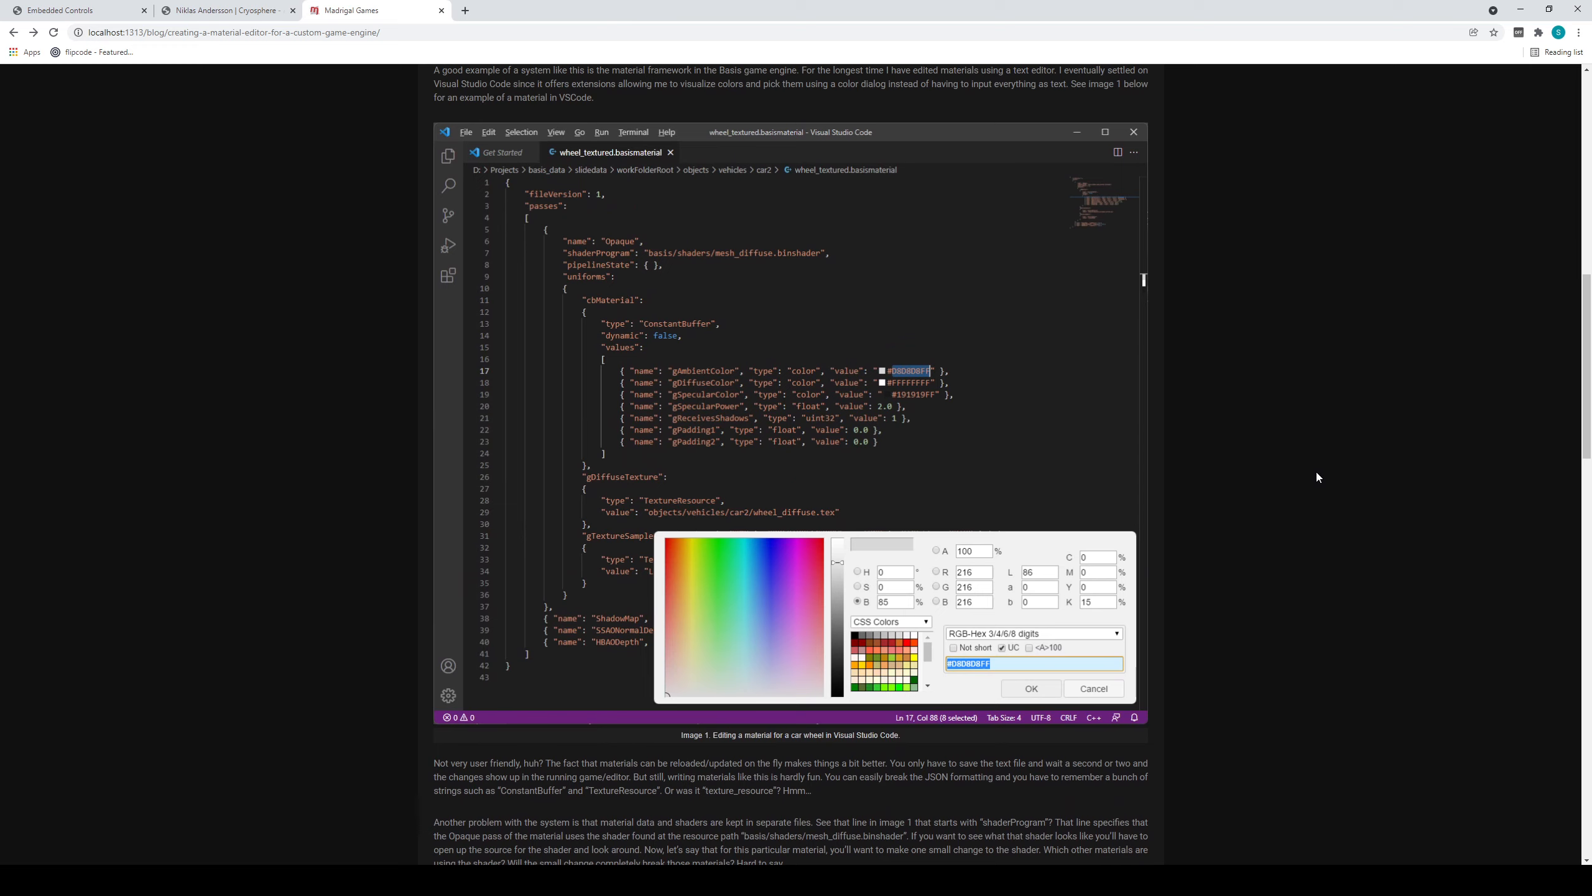
pyautogui.scroll(7, 1316, 471)
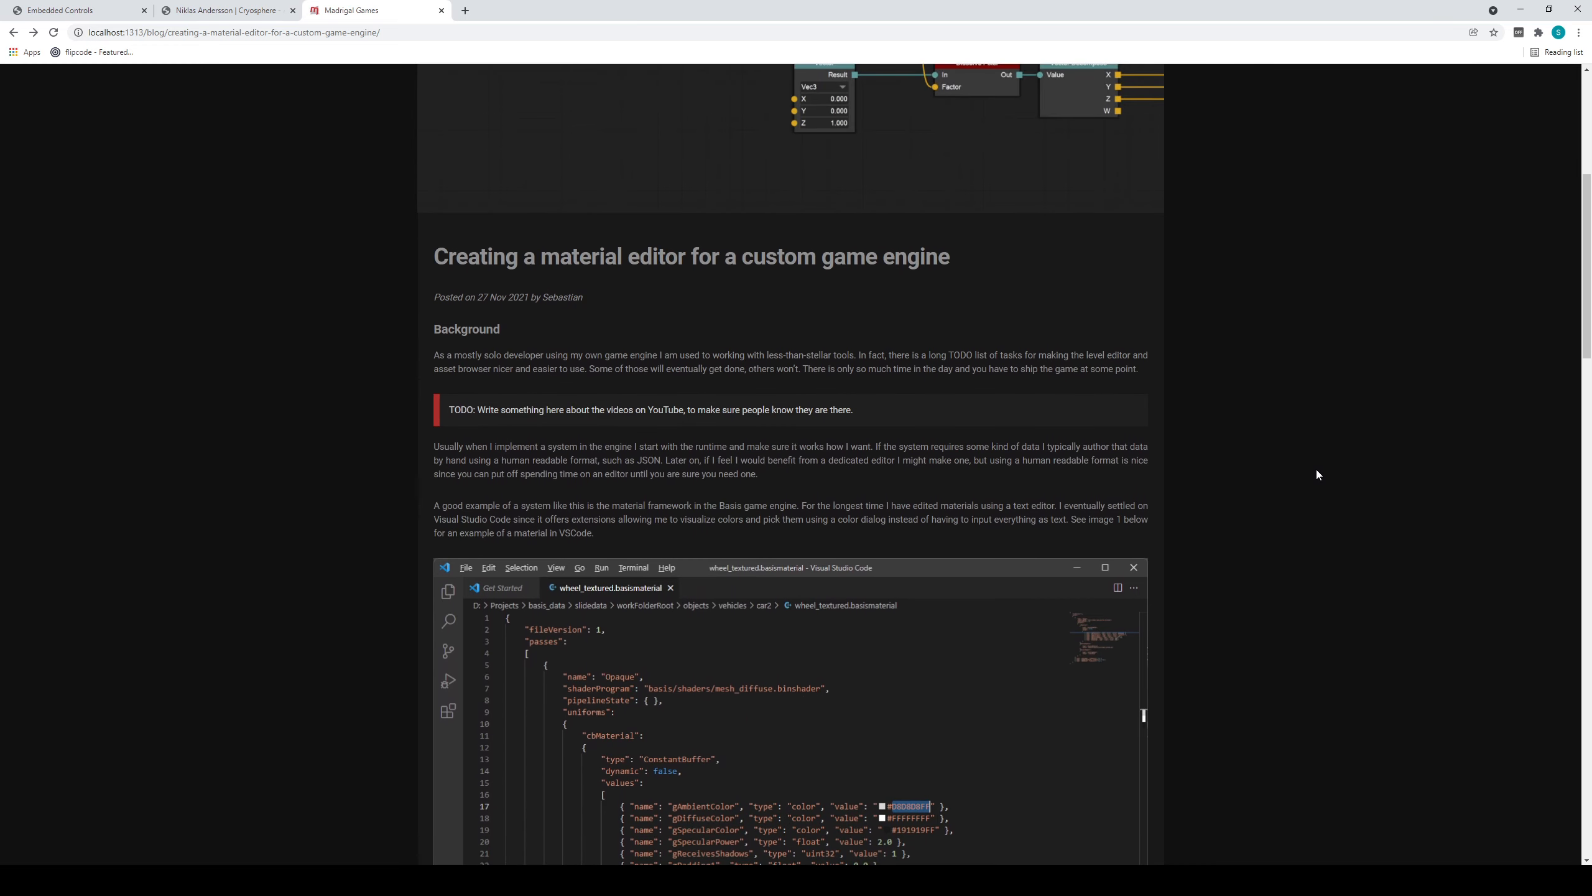
pyautogui.scroll(4, 1317, 474)
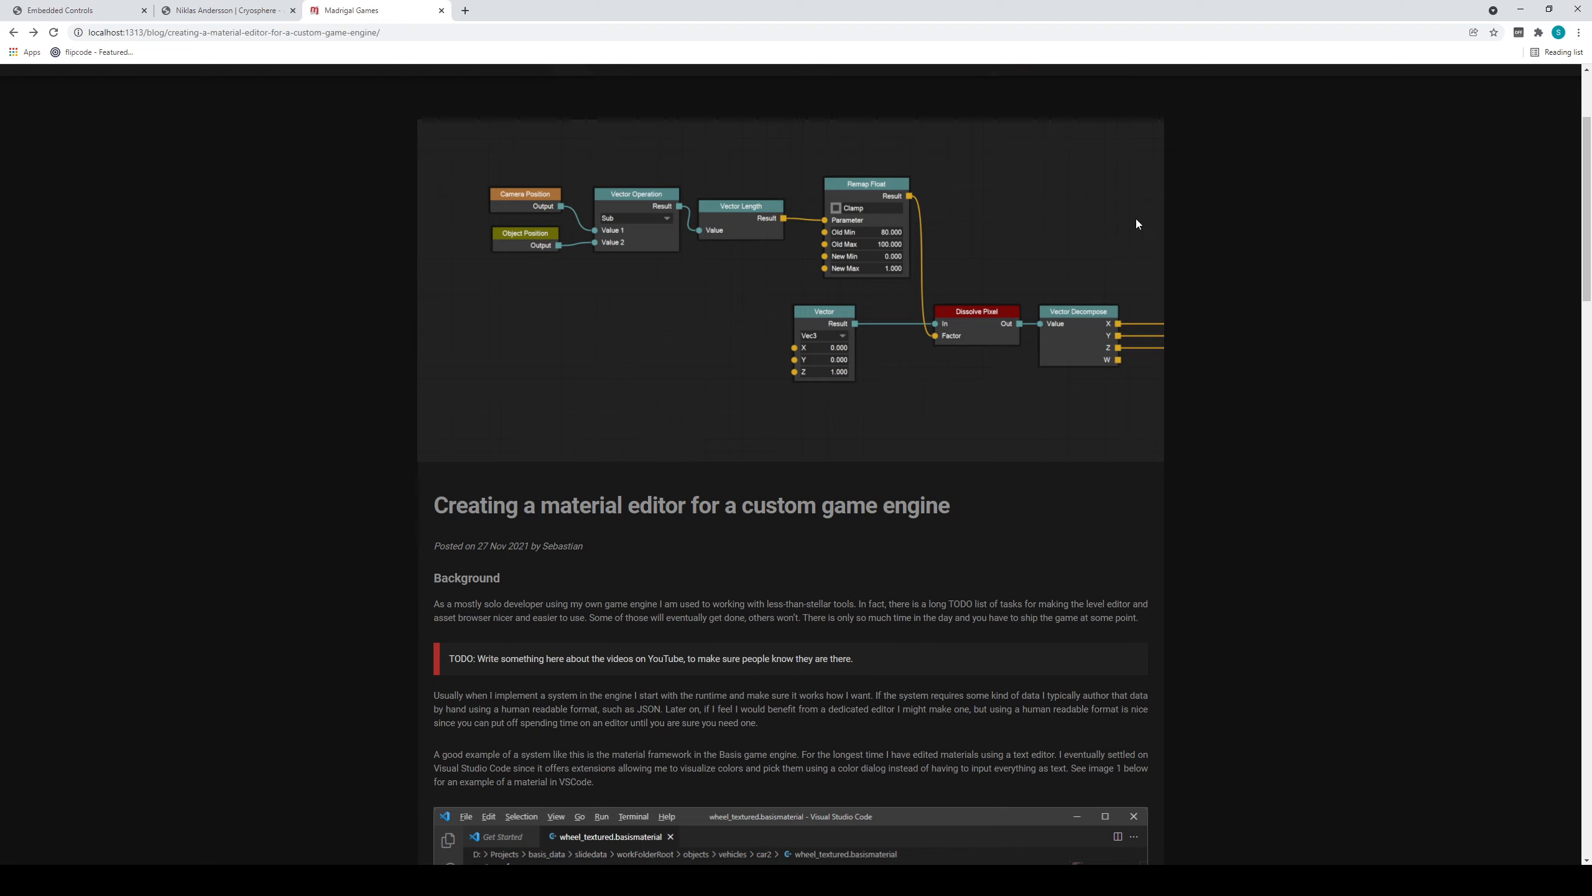
# Switch back to the Basis Editor and pull the camera back and up for a wider view over the roofed shelter and dirt road.
pyautogui.click(1520, 9)
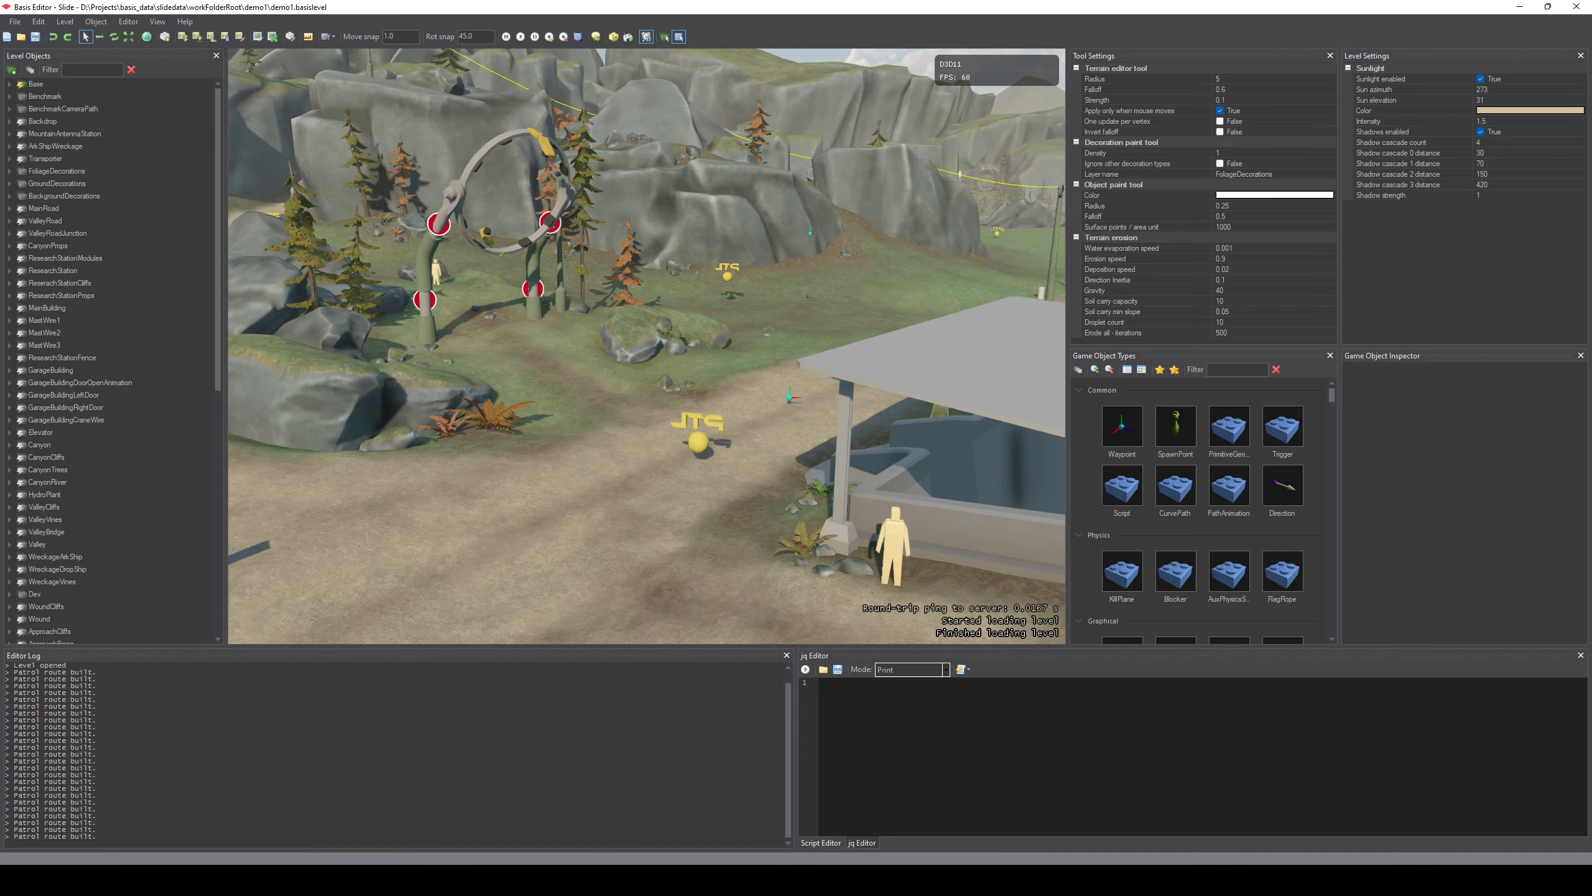
pyautogui.press('s')
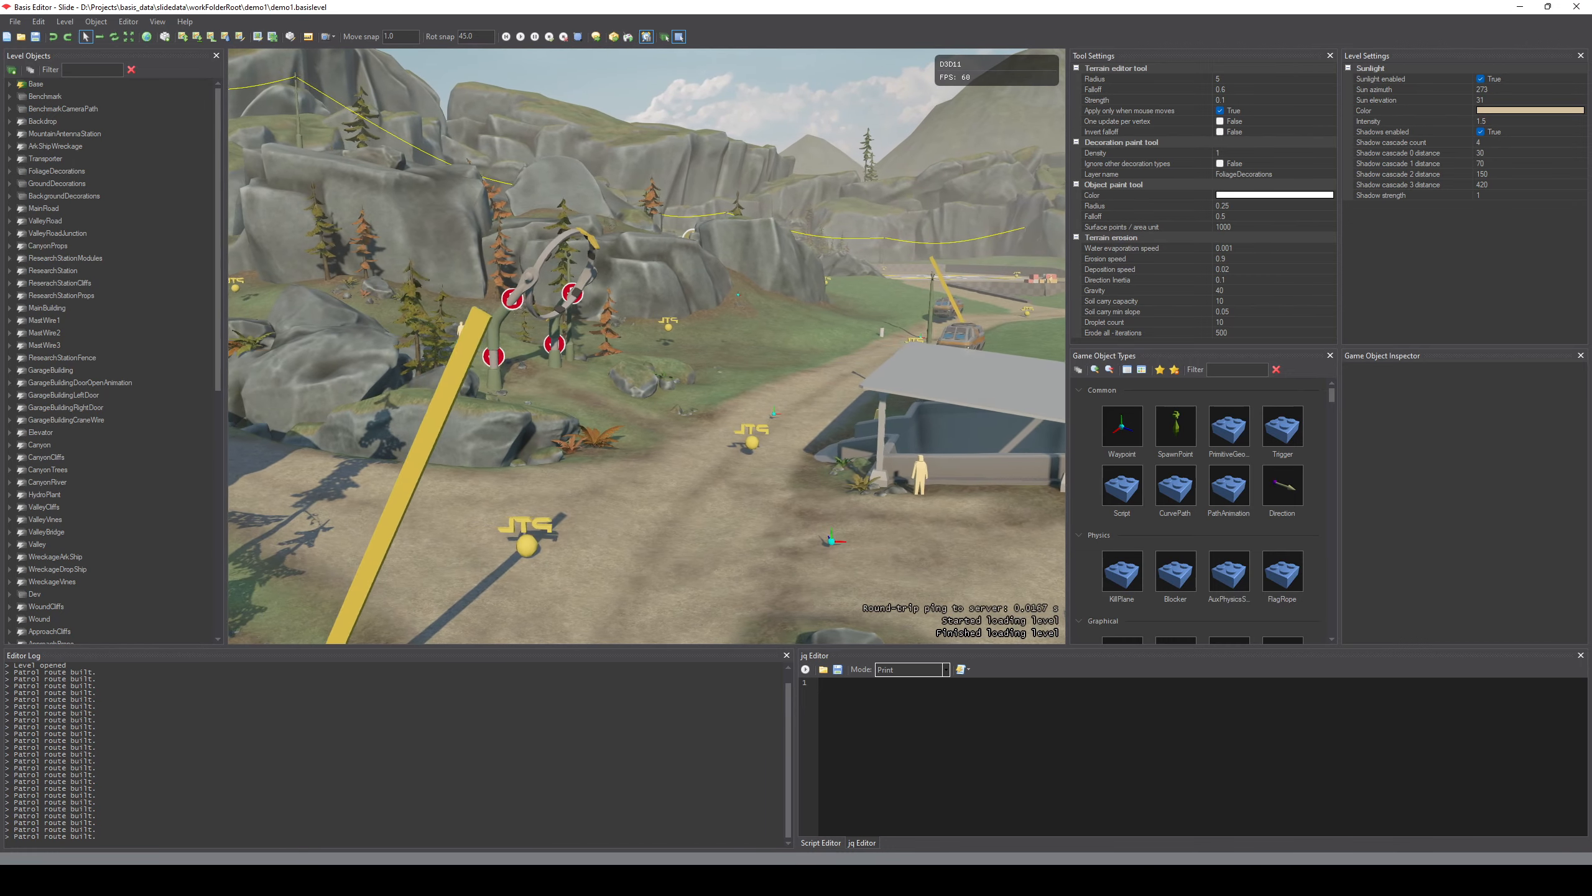
pyautogui.press('e')
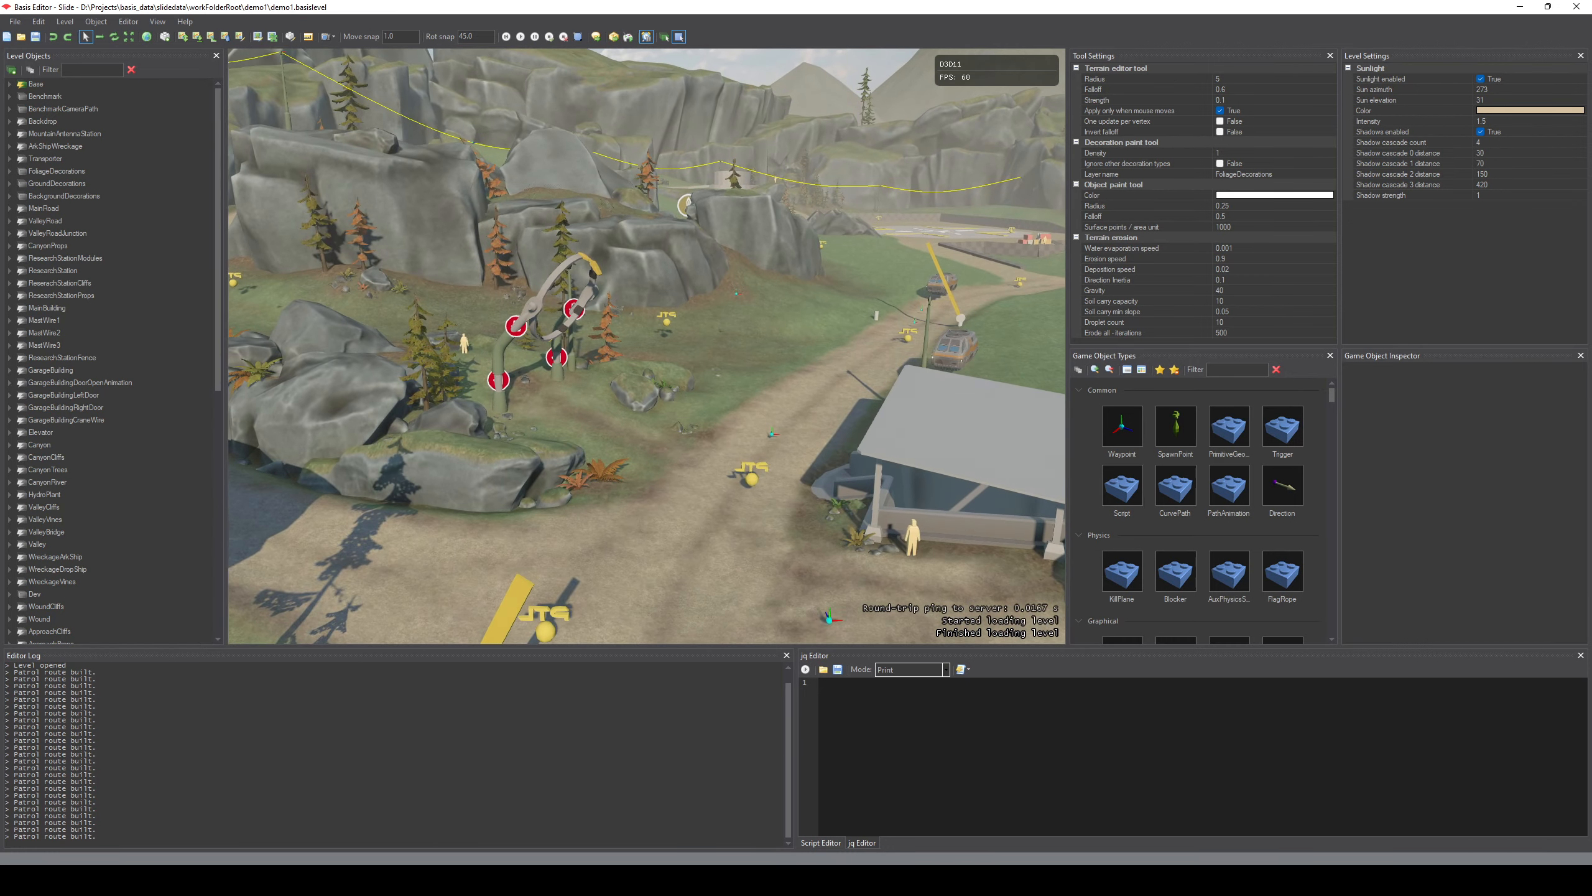